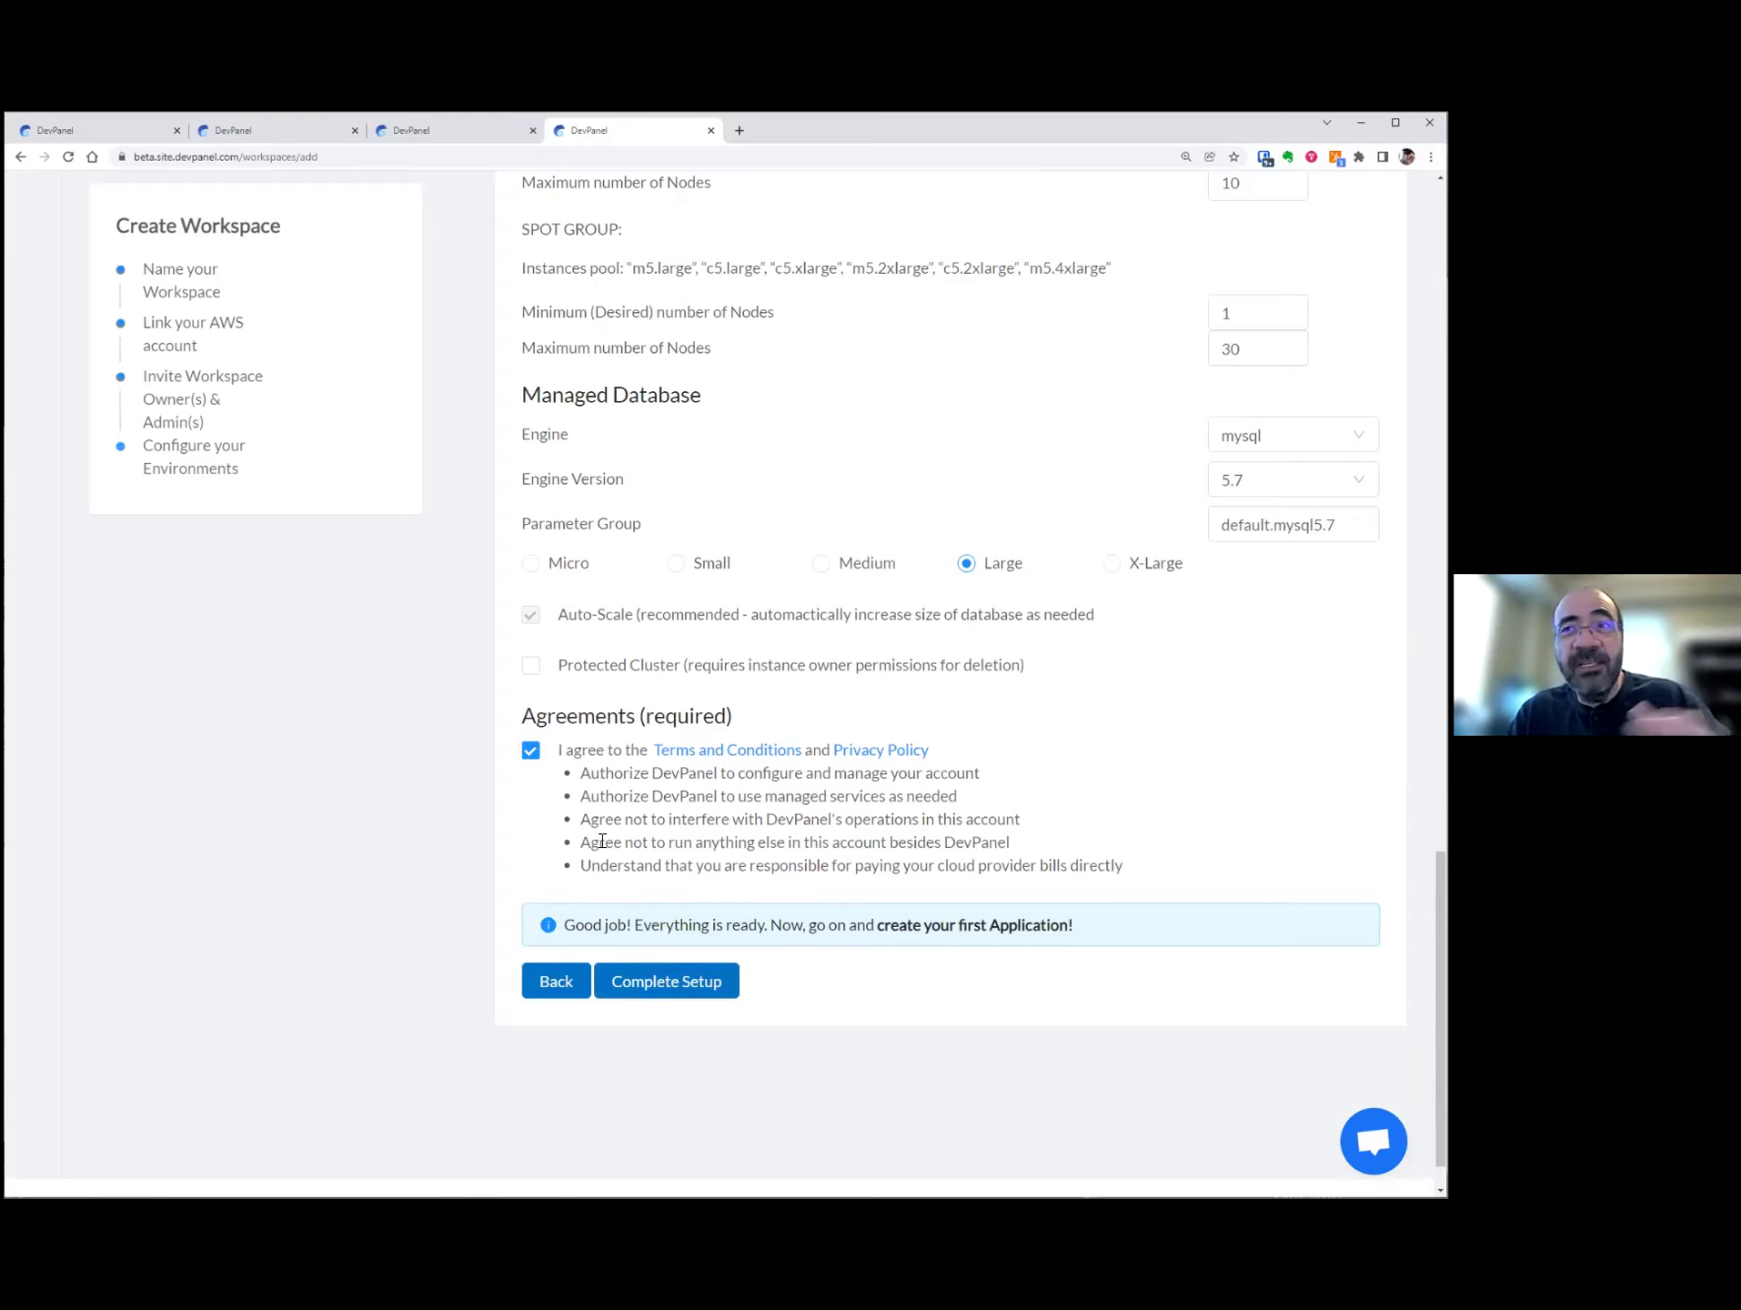
- Withdraw the agreement to the Terms and Conditions and Privacy Policy, and accept it again
{"action": "left_click", "coordinate": [537, 757]}
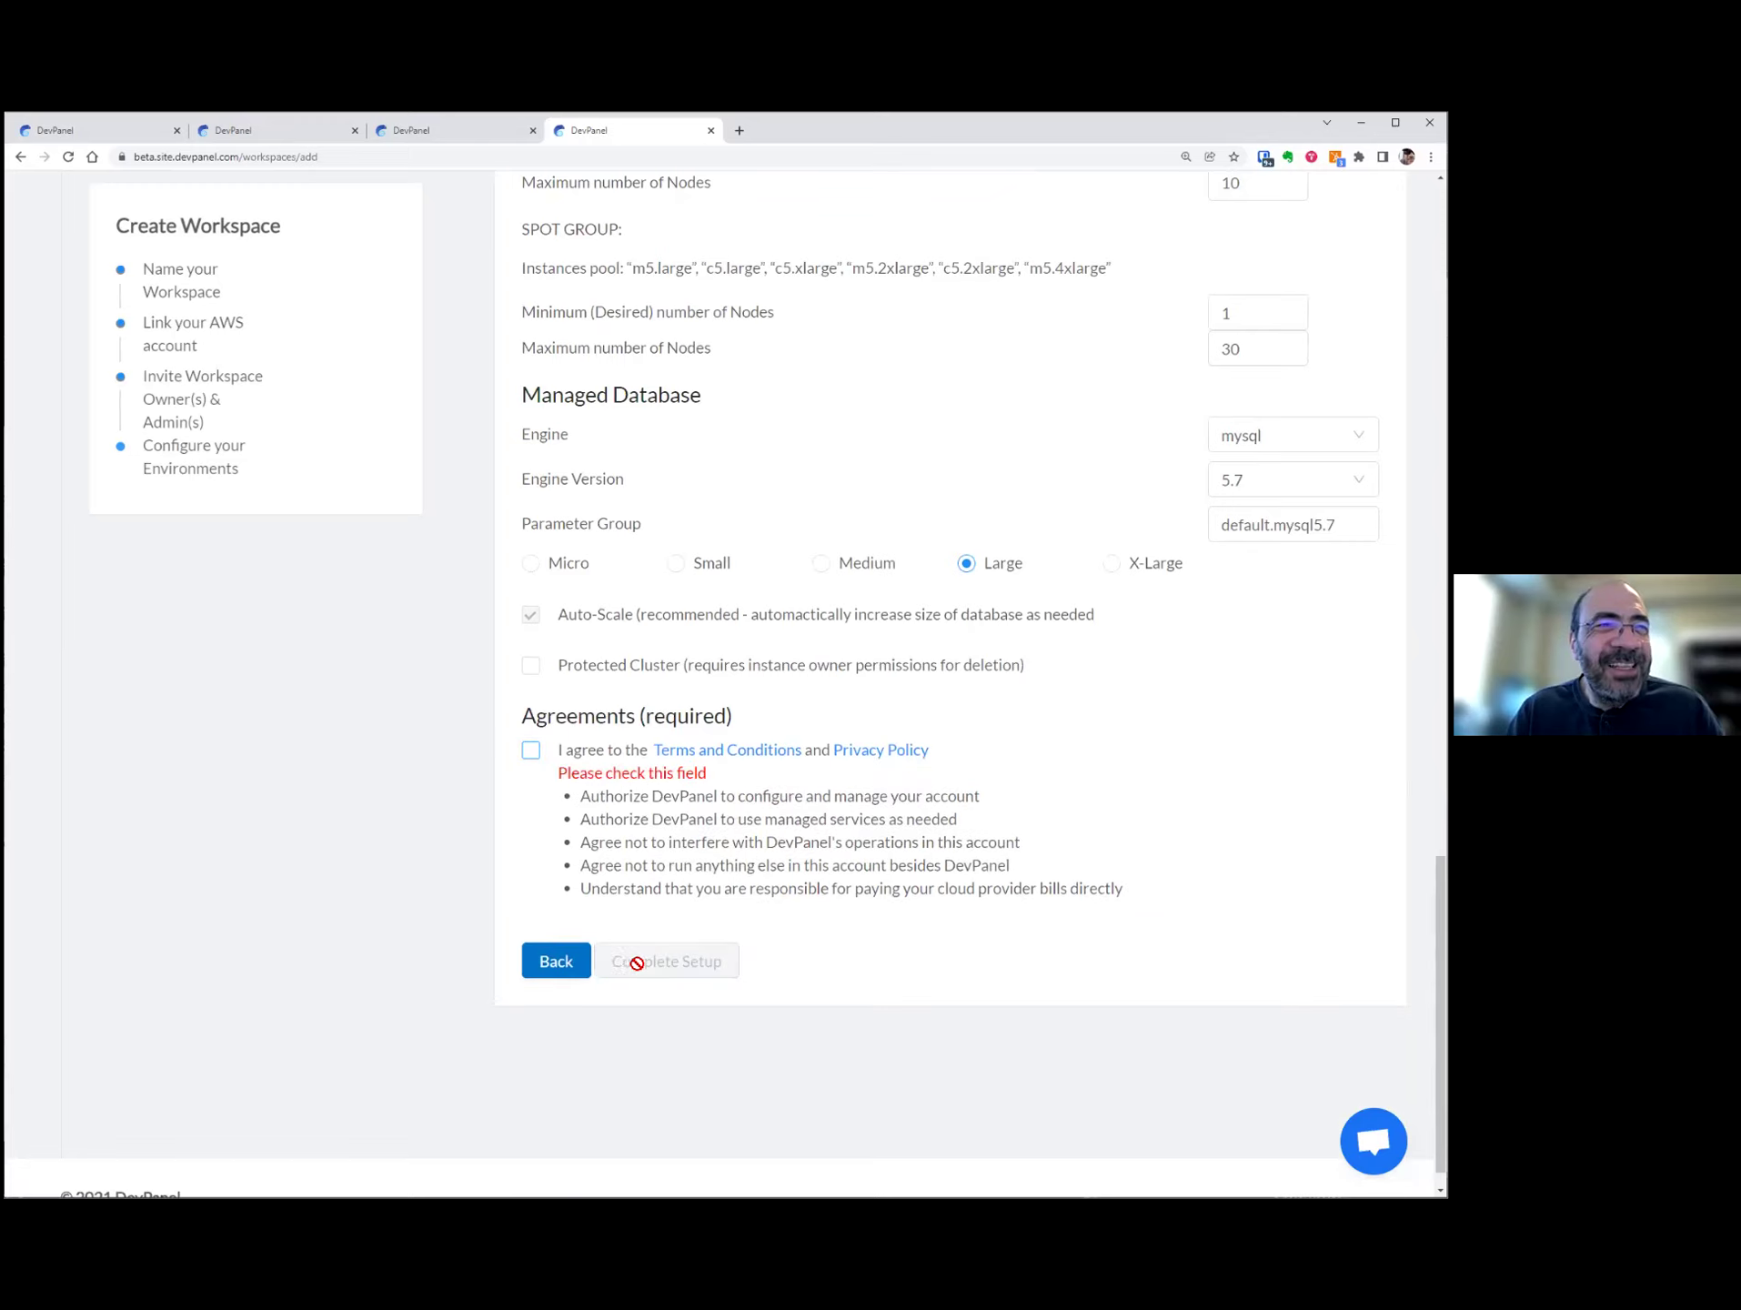
{"action": "left_click", "coordinate": [532, 757]}
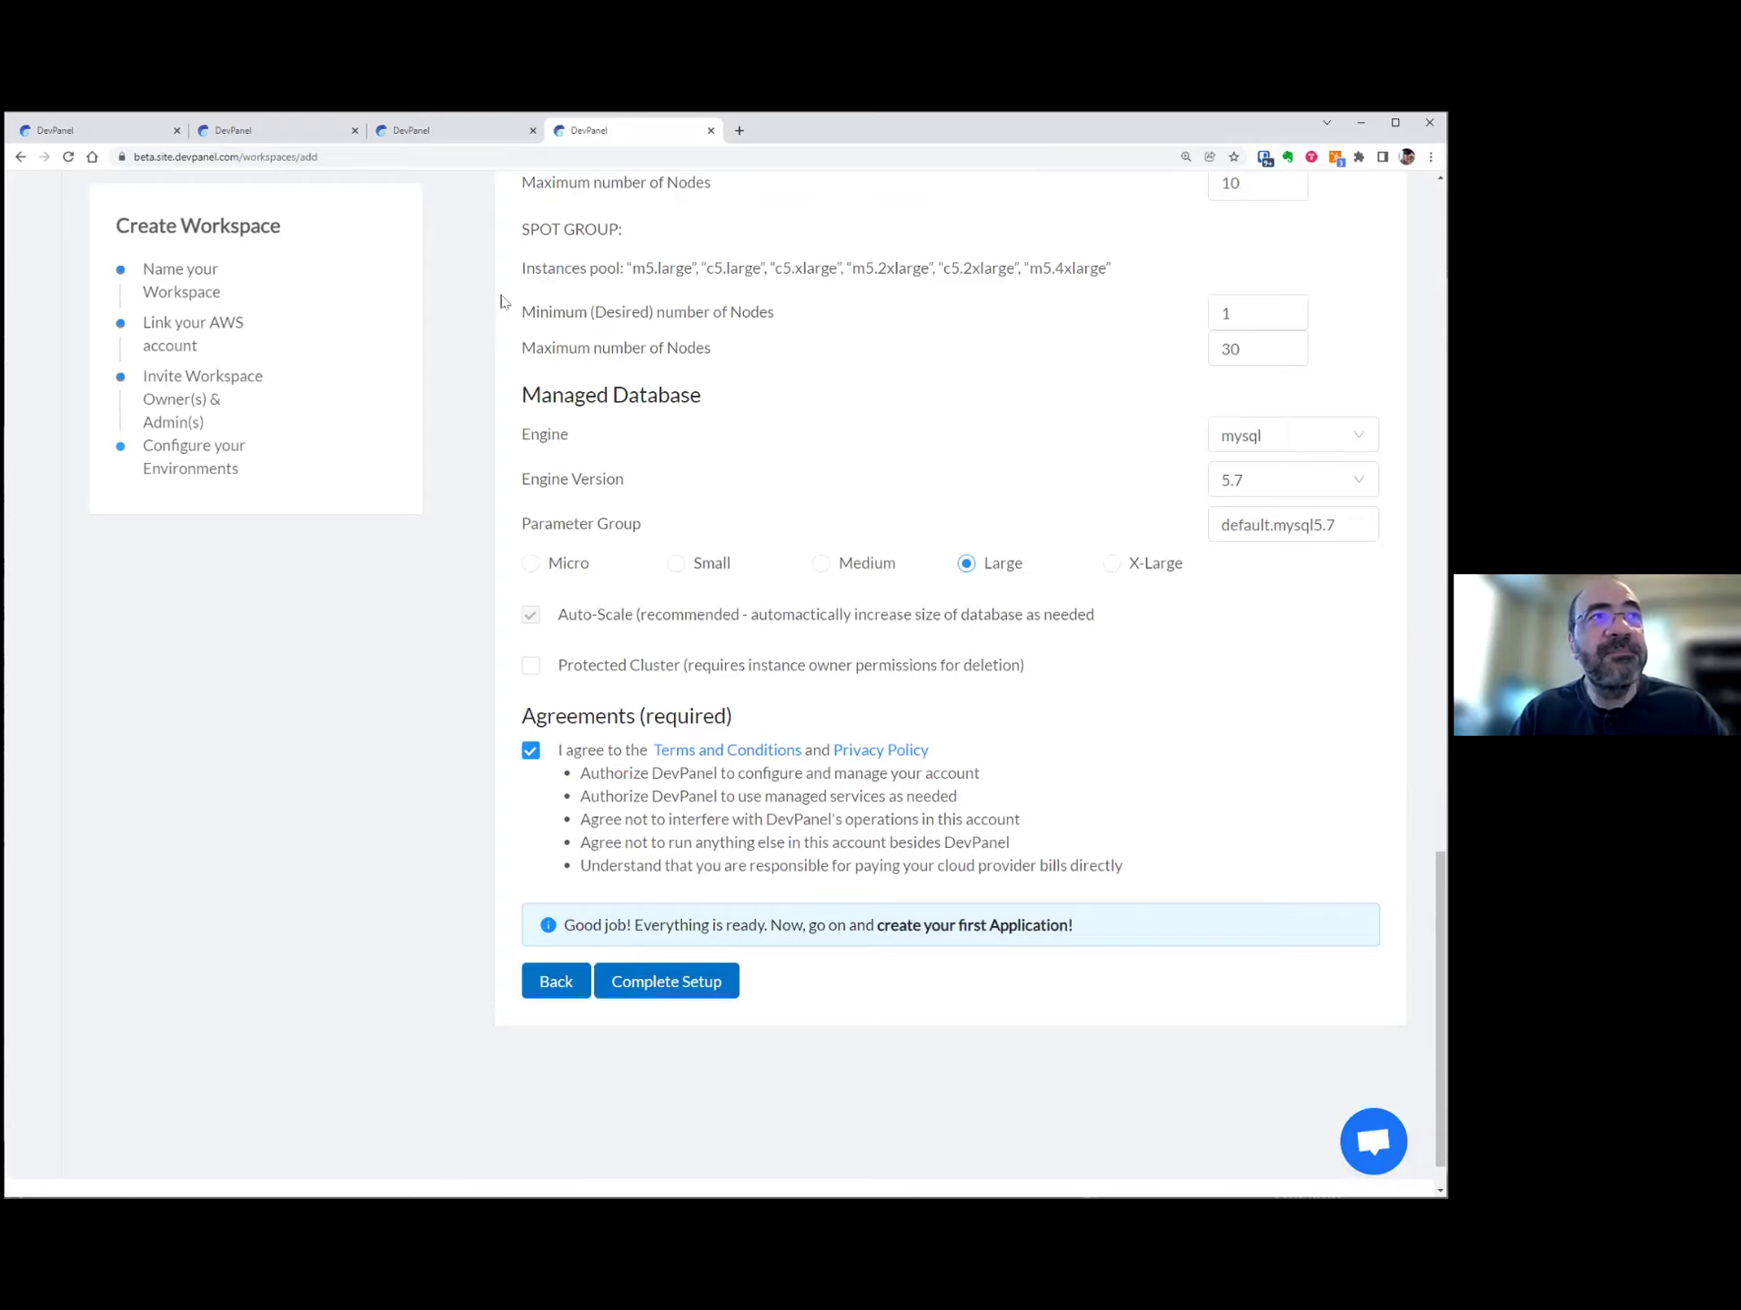
- Open the master branch overview of Project November 12, 2021 B in the existing demo workspace
{"action": "left_click", "coordinate": [468, 133]}
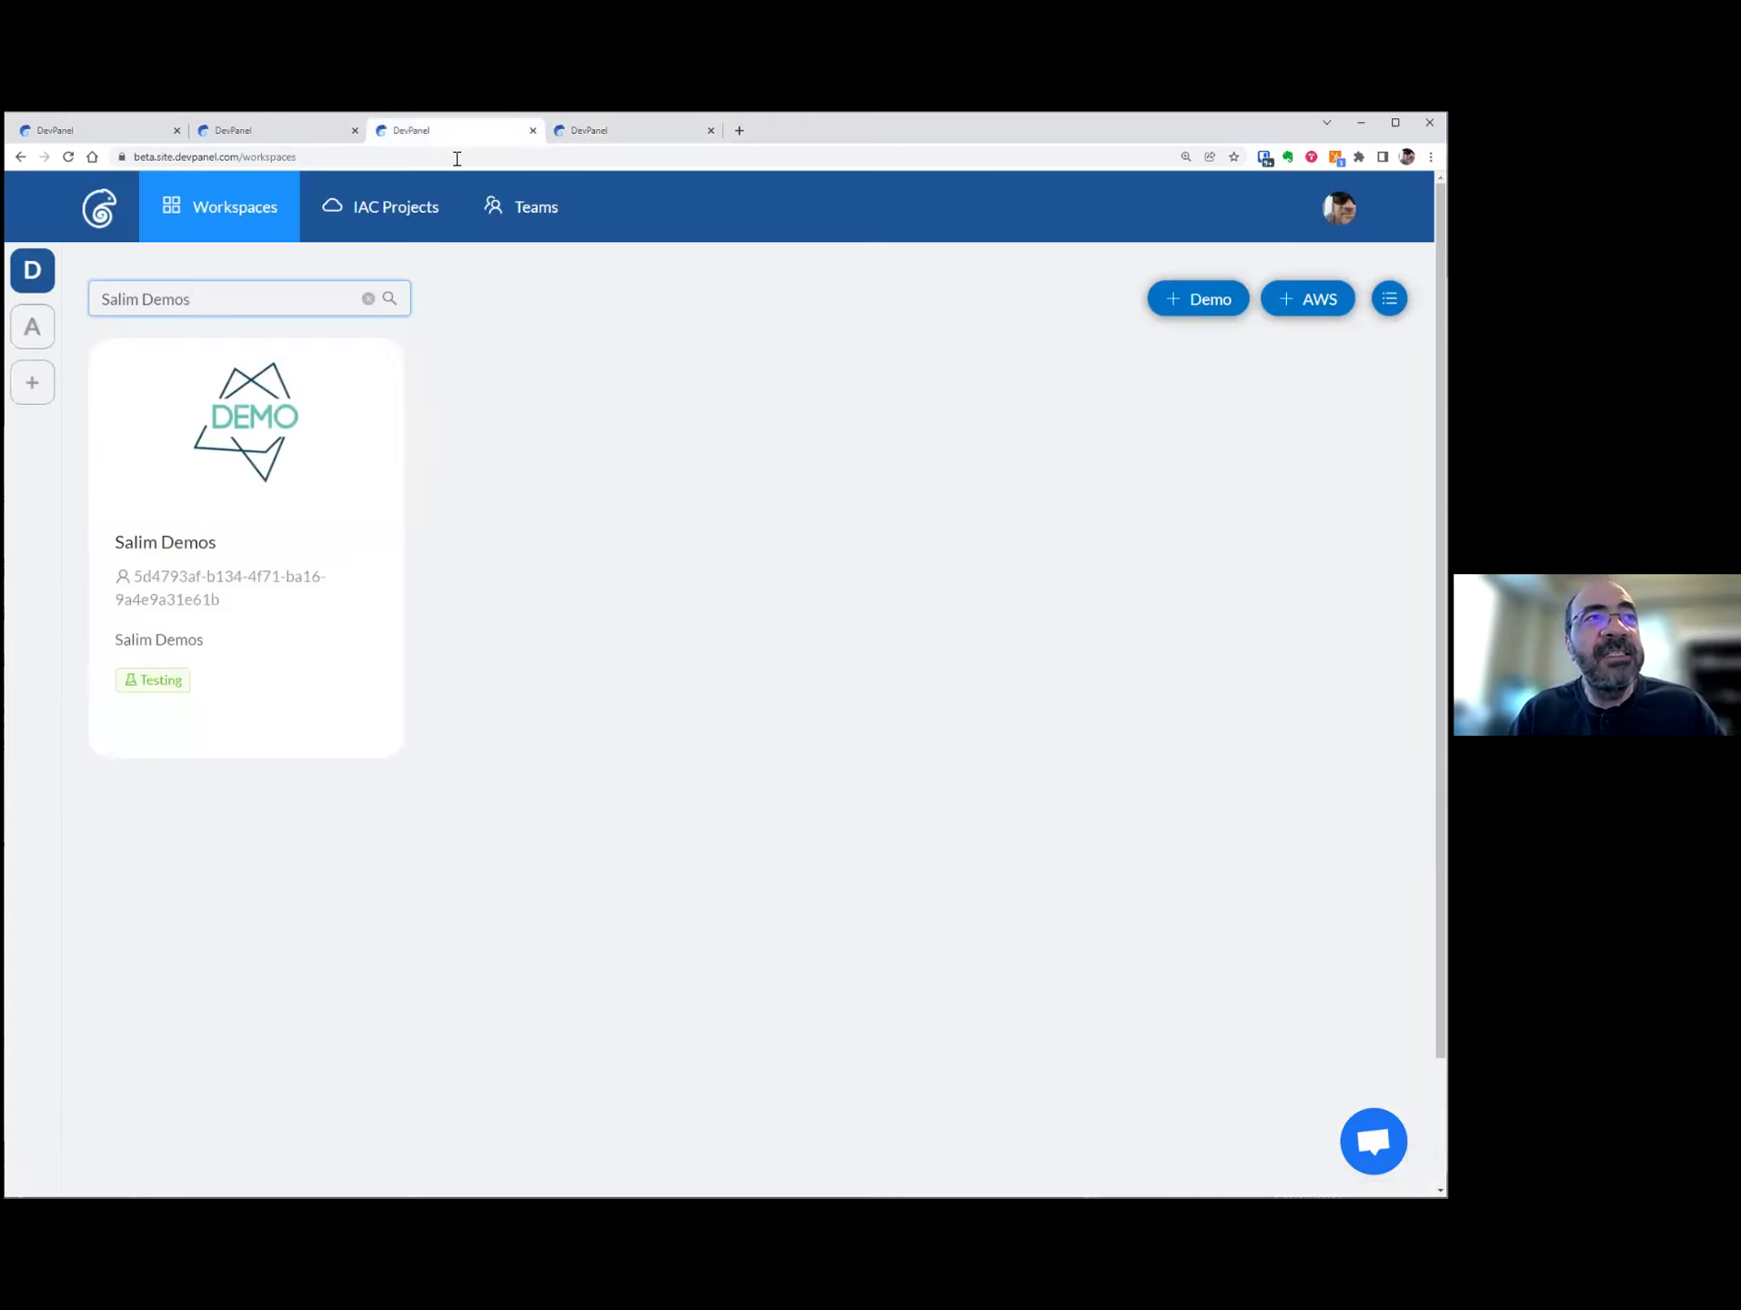
{"action": "left_click", "coordinate": [252, 509]}
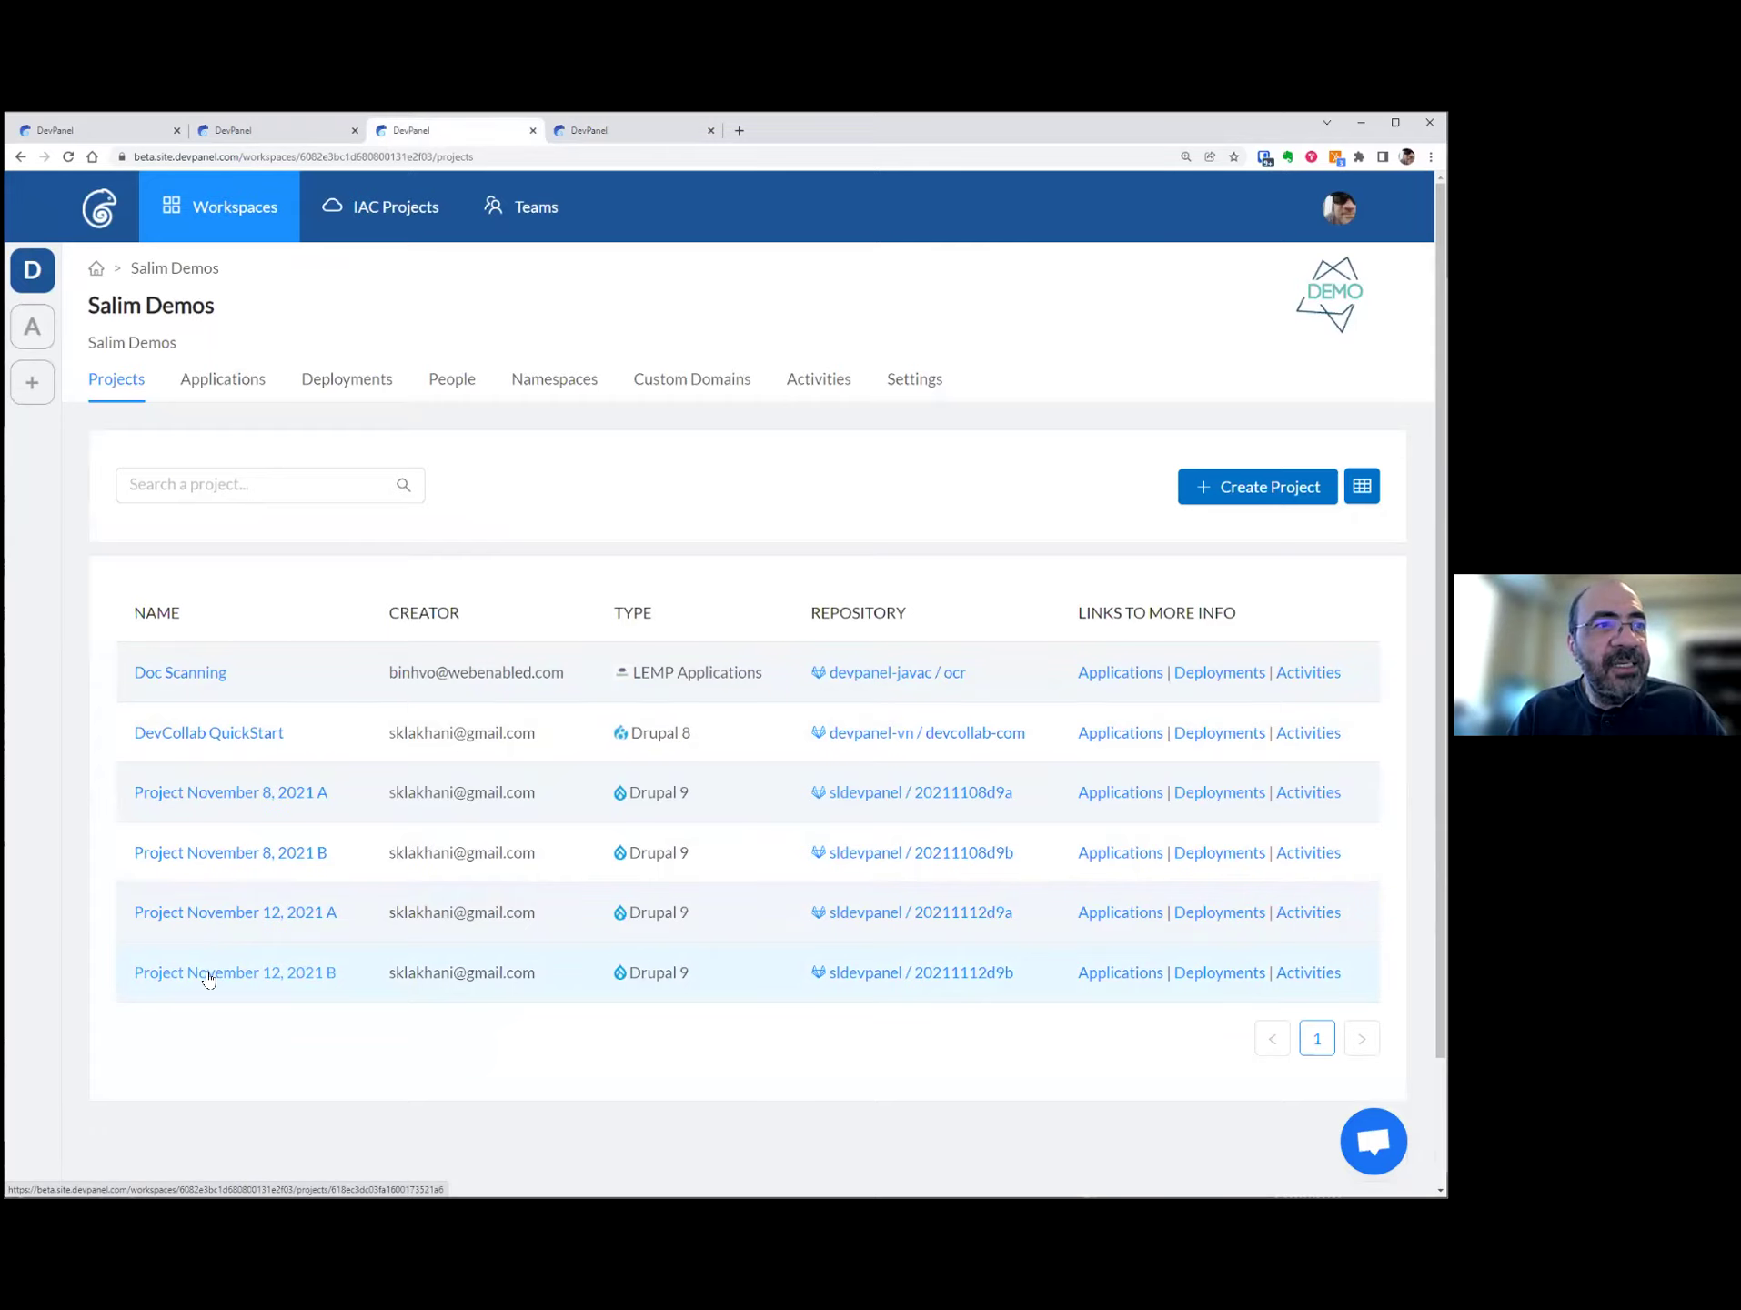
{"action": "left_click", "coordinate": [189, 684]}
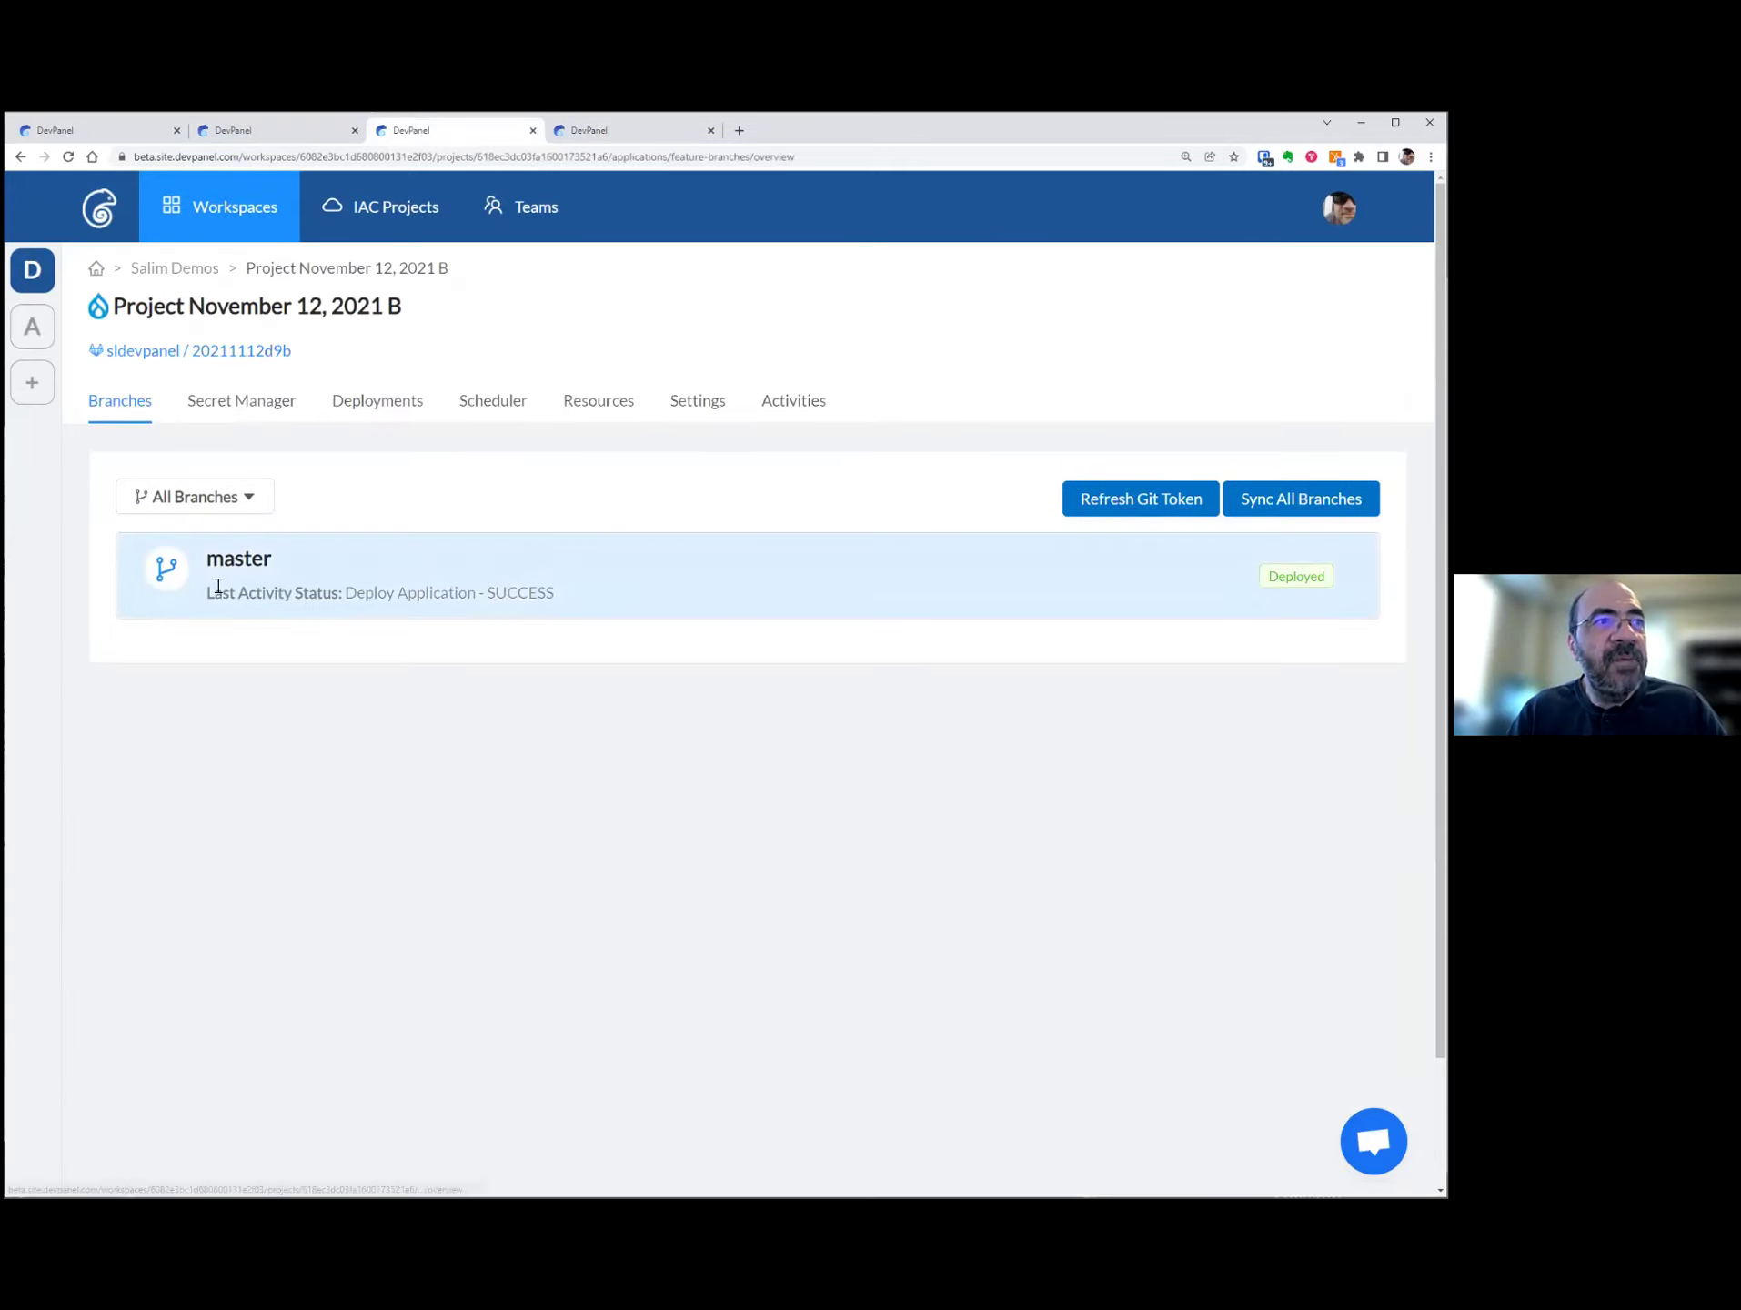
{"action": "left_click", "coordinate": [265, 583]}
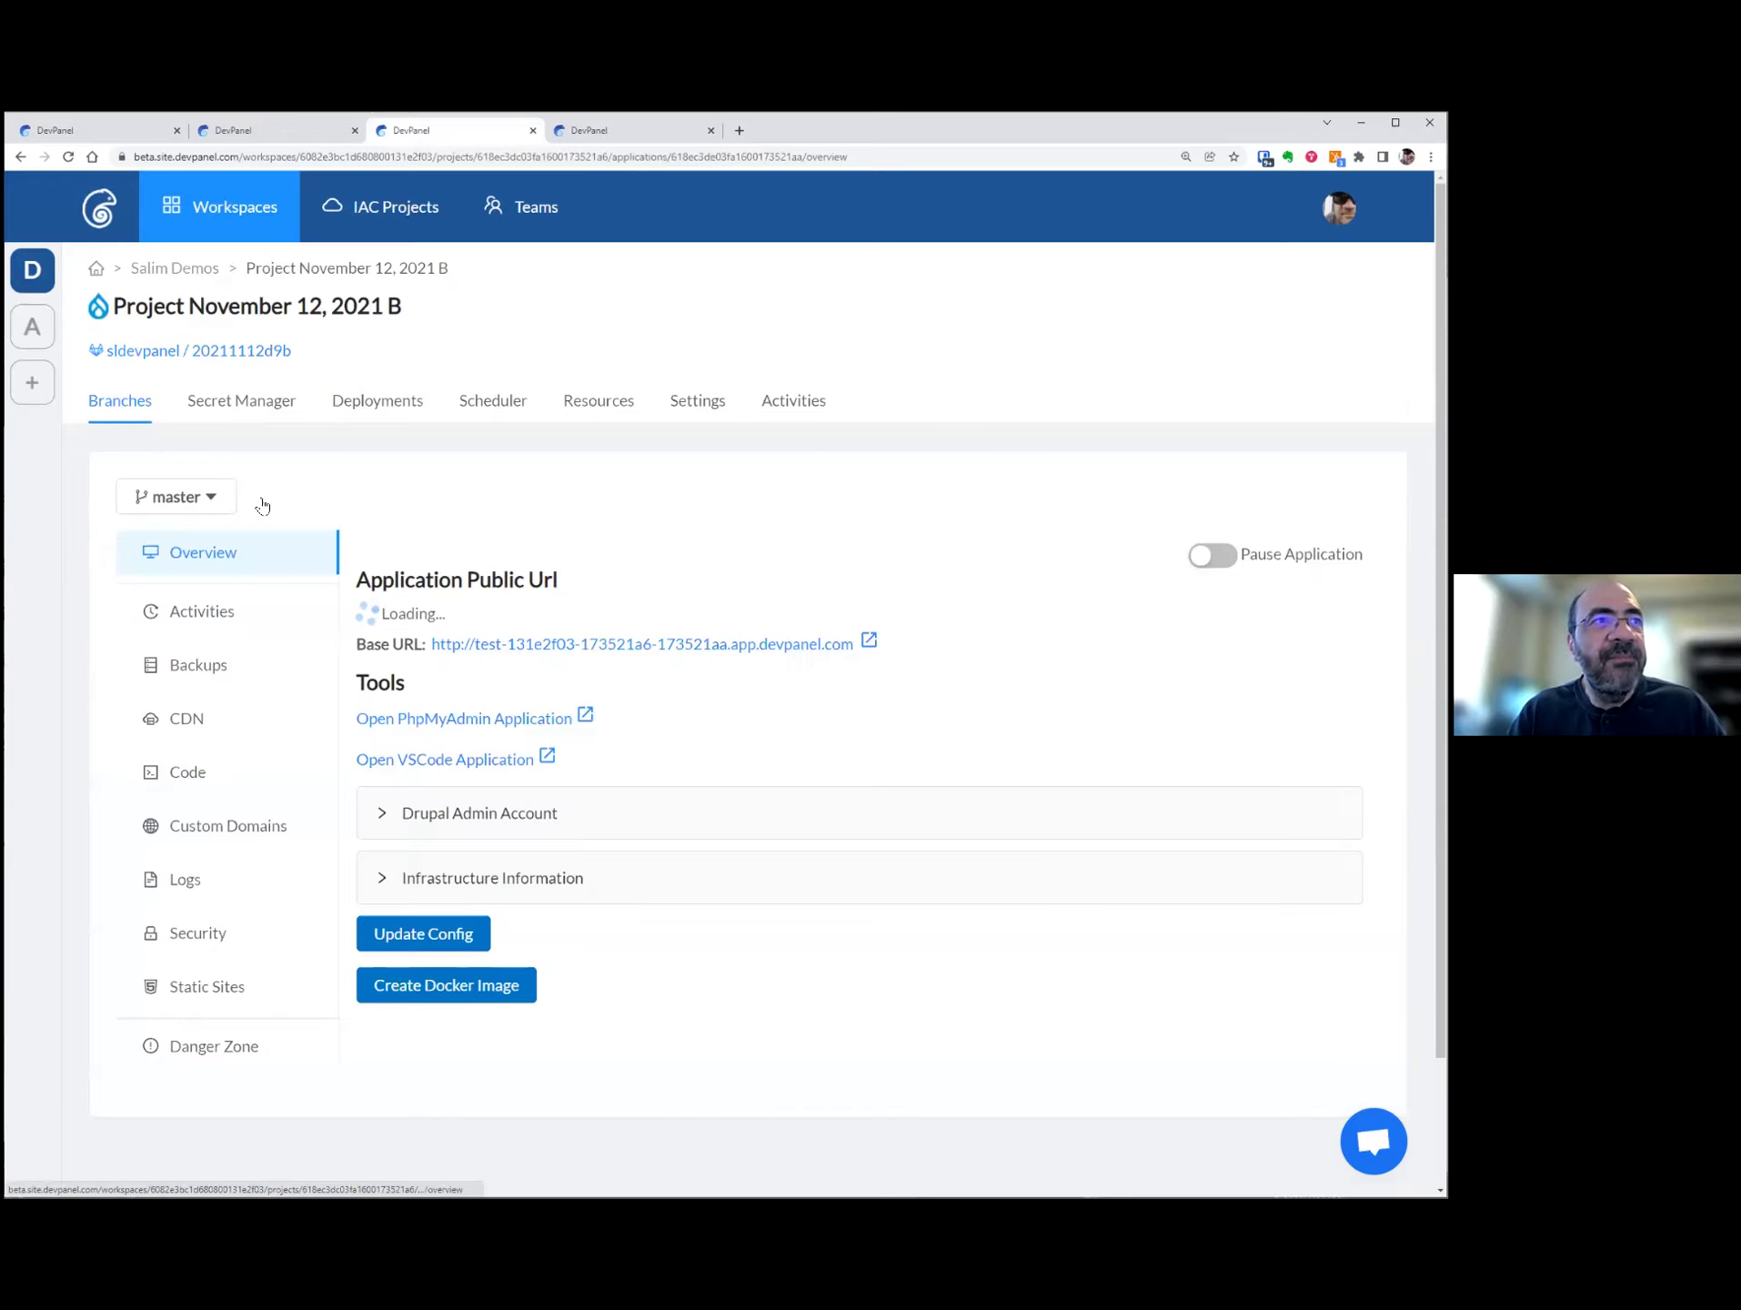
- View the project's GitLab repository 20211112d9b, close it, and return to the demo workspace's project list
{"action": "left_click", "coordinate": [280, 364]}
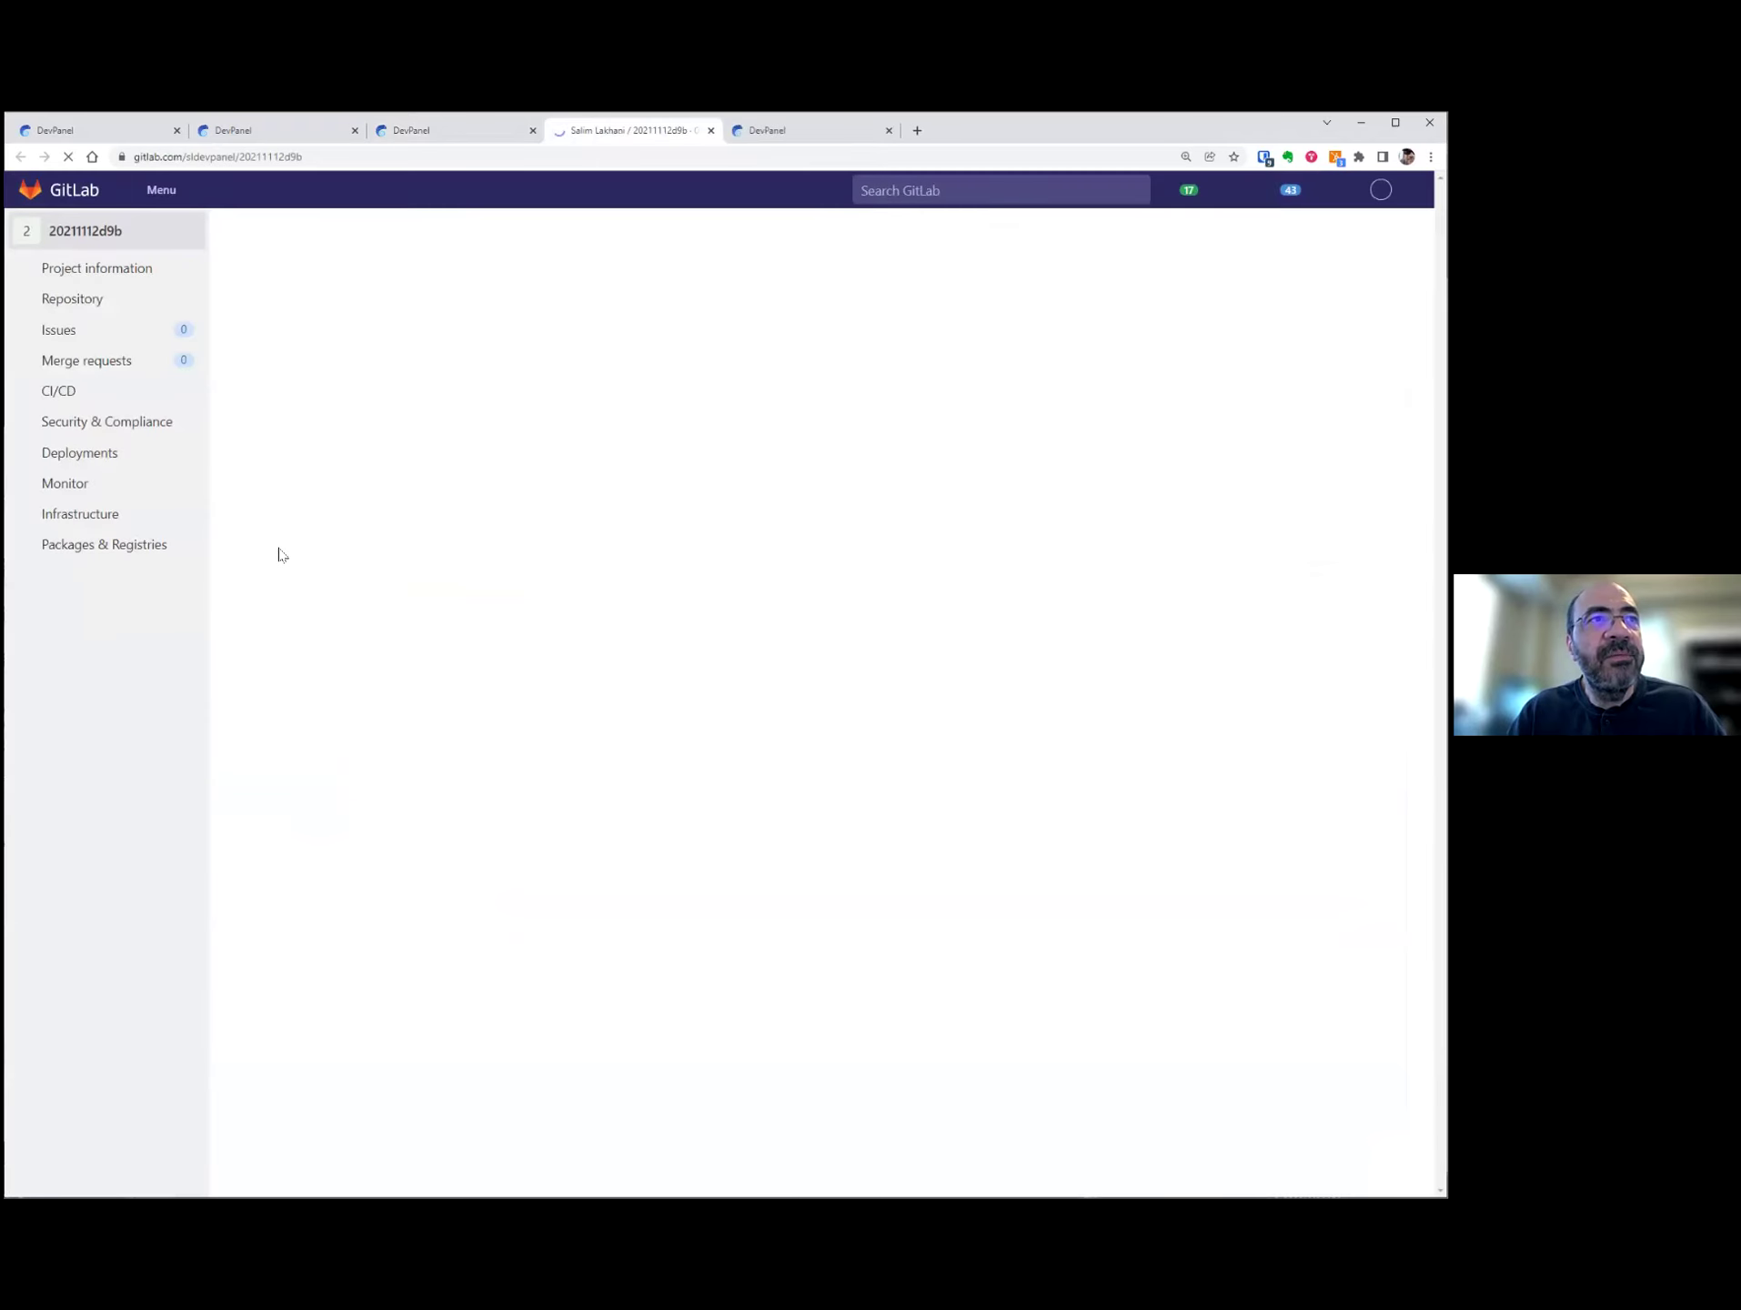
{"action": "left_click", "coordinate": [464, 136]}
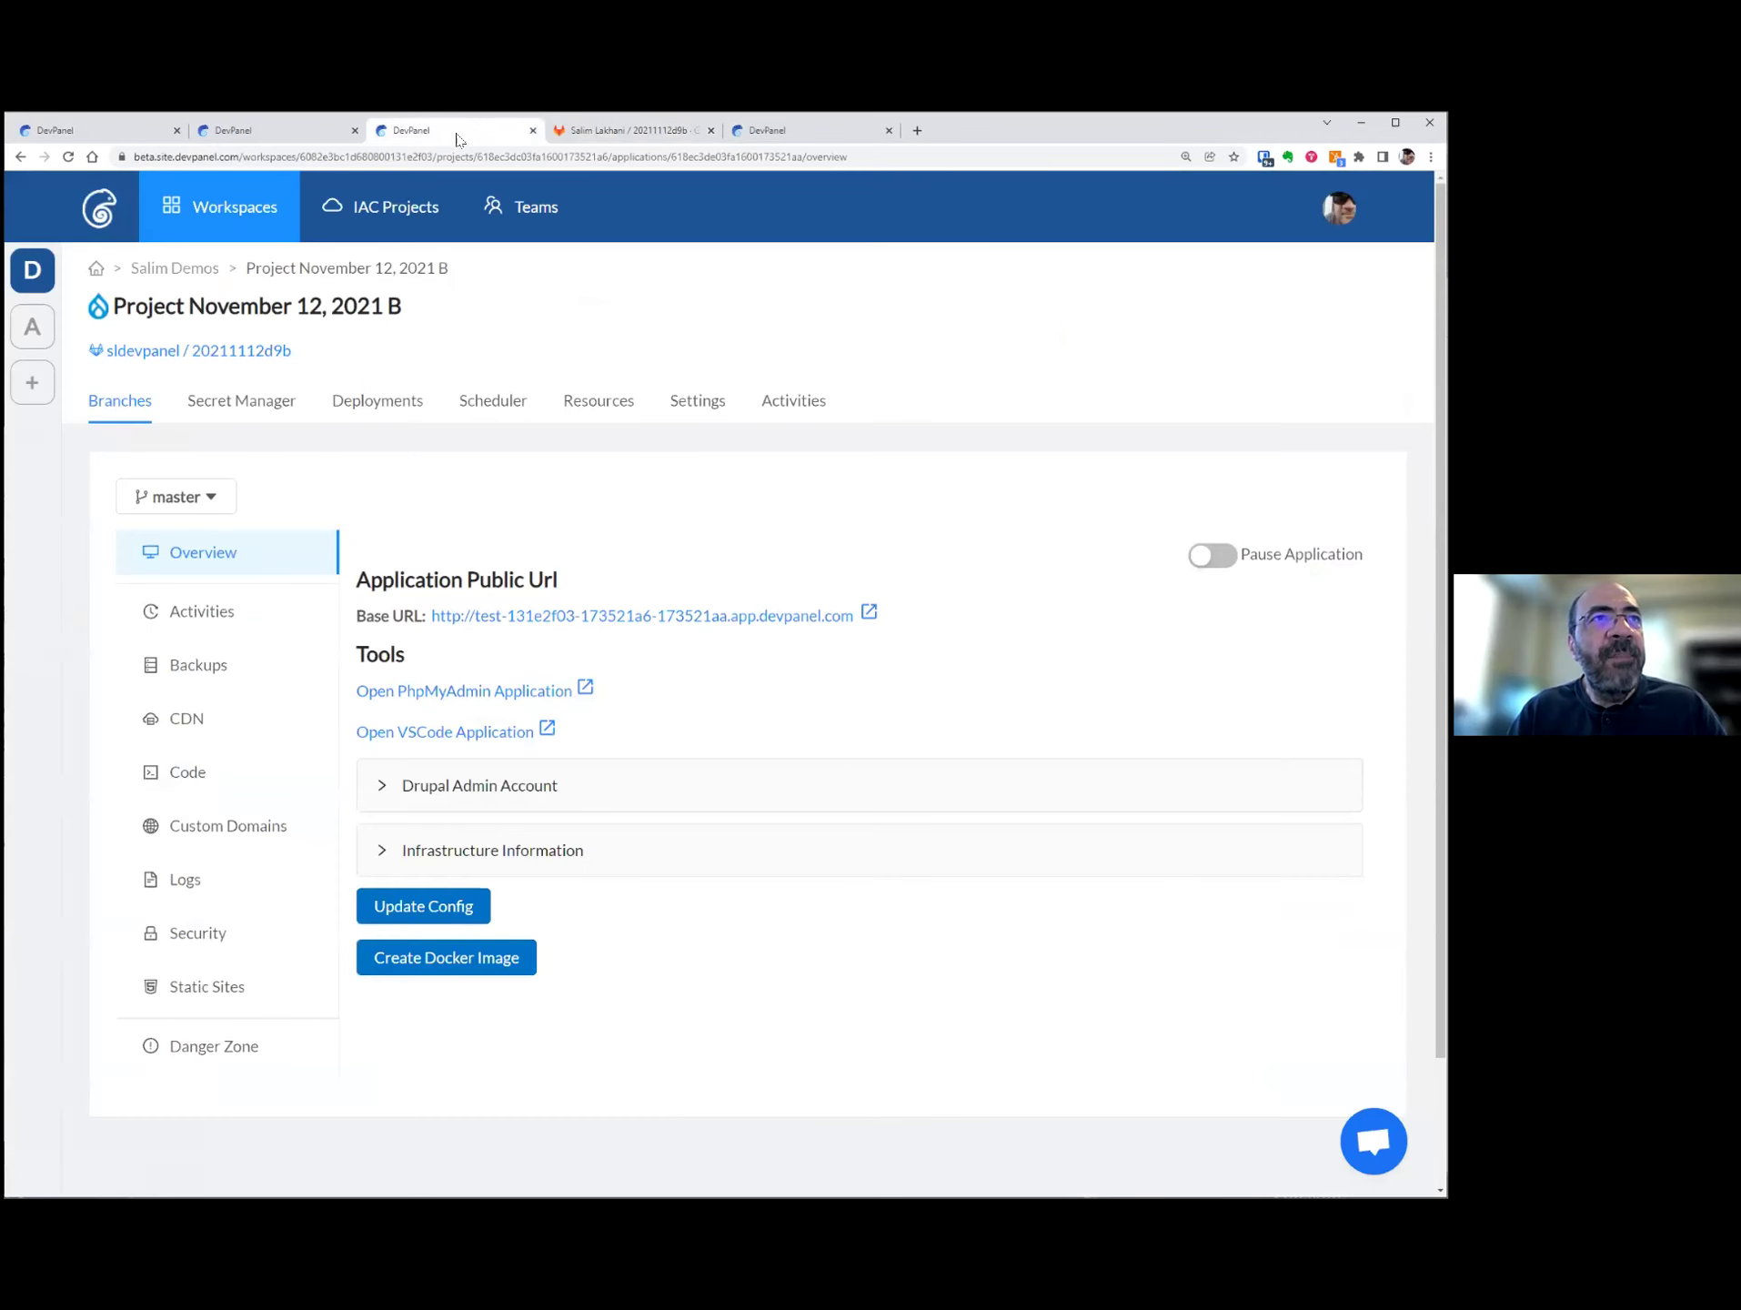
{"action": "left_click", "coordinate": [191, 271]}
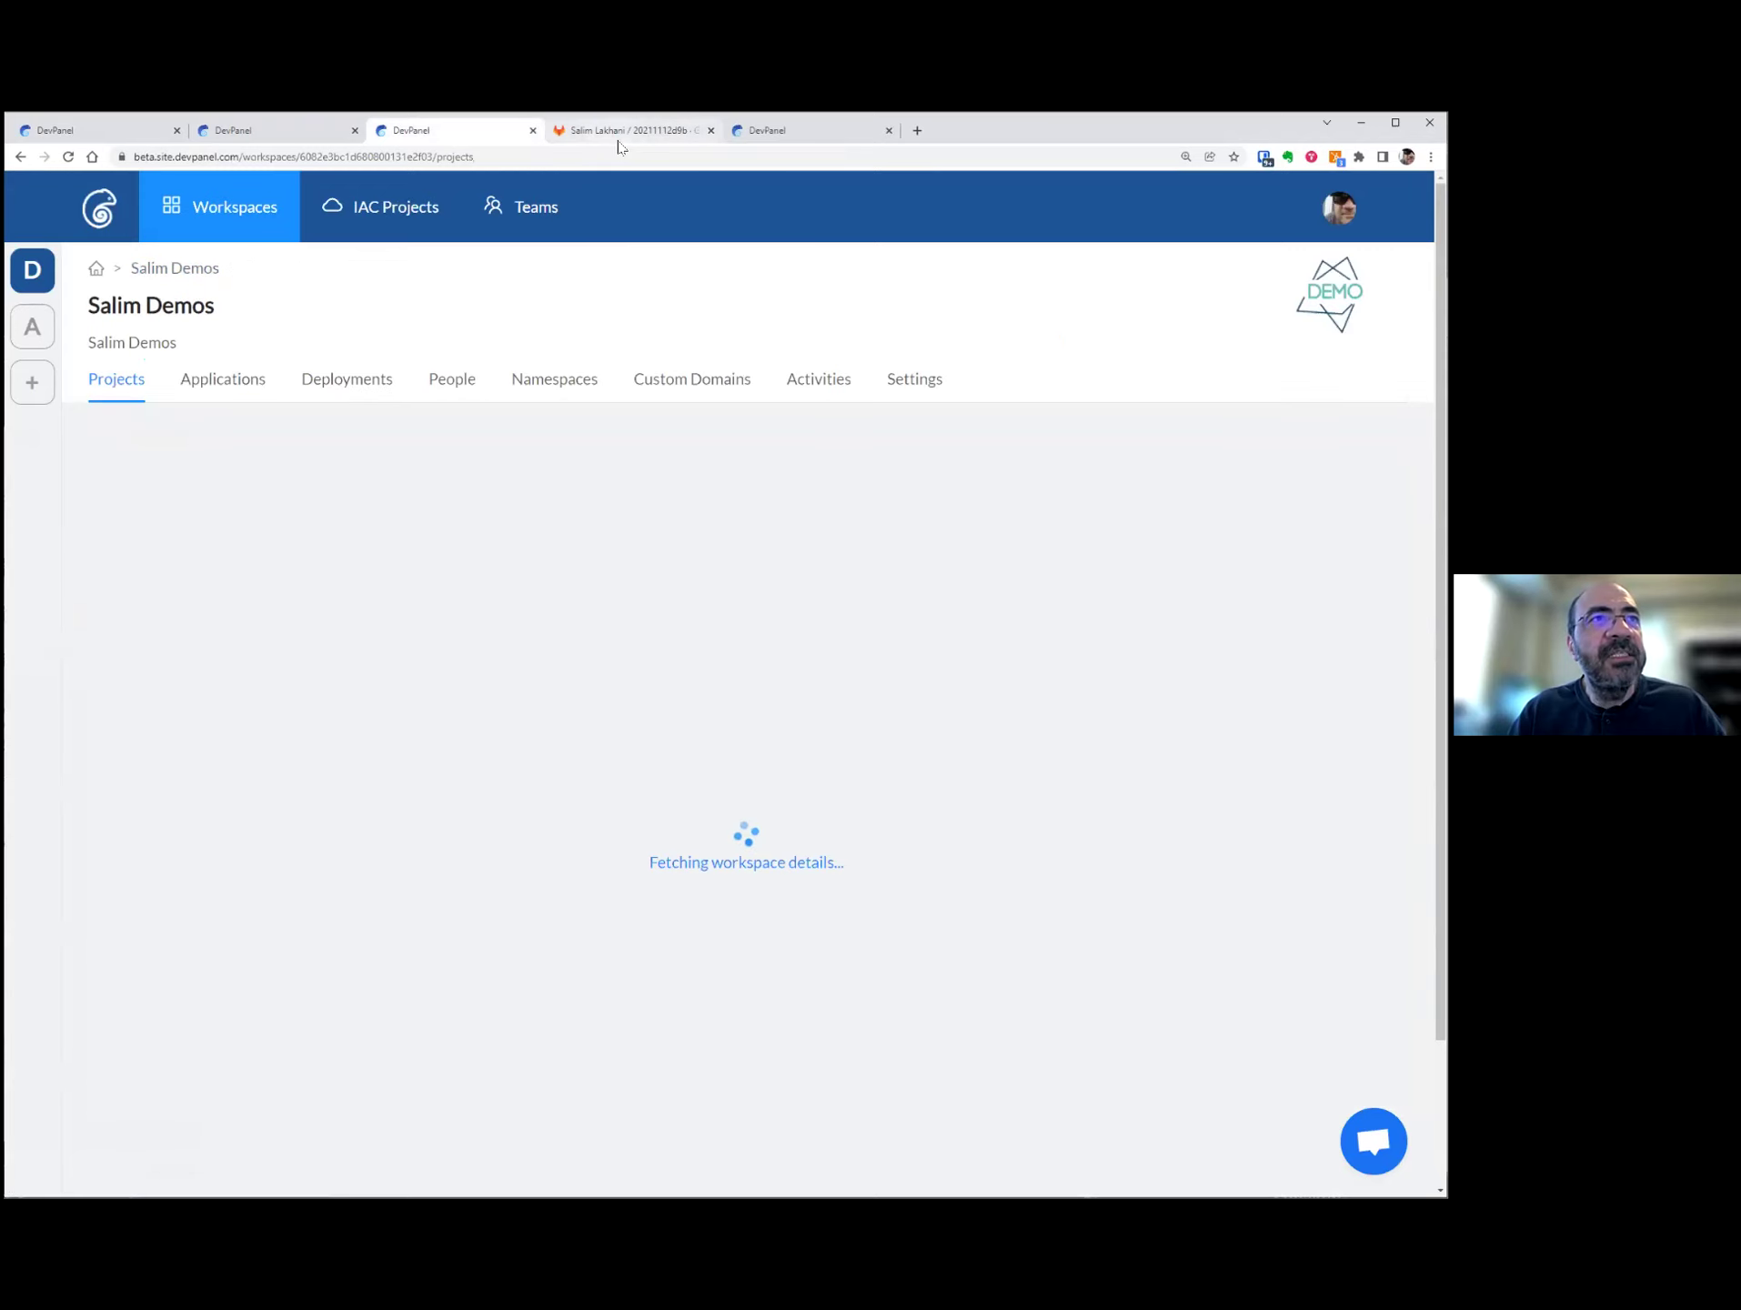
{"action": "left_click", "coordinate": [666, 130]}
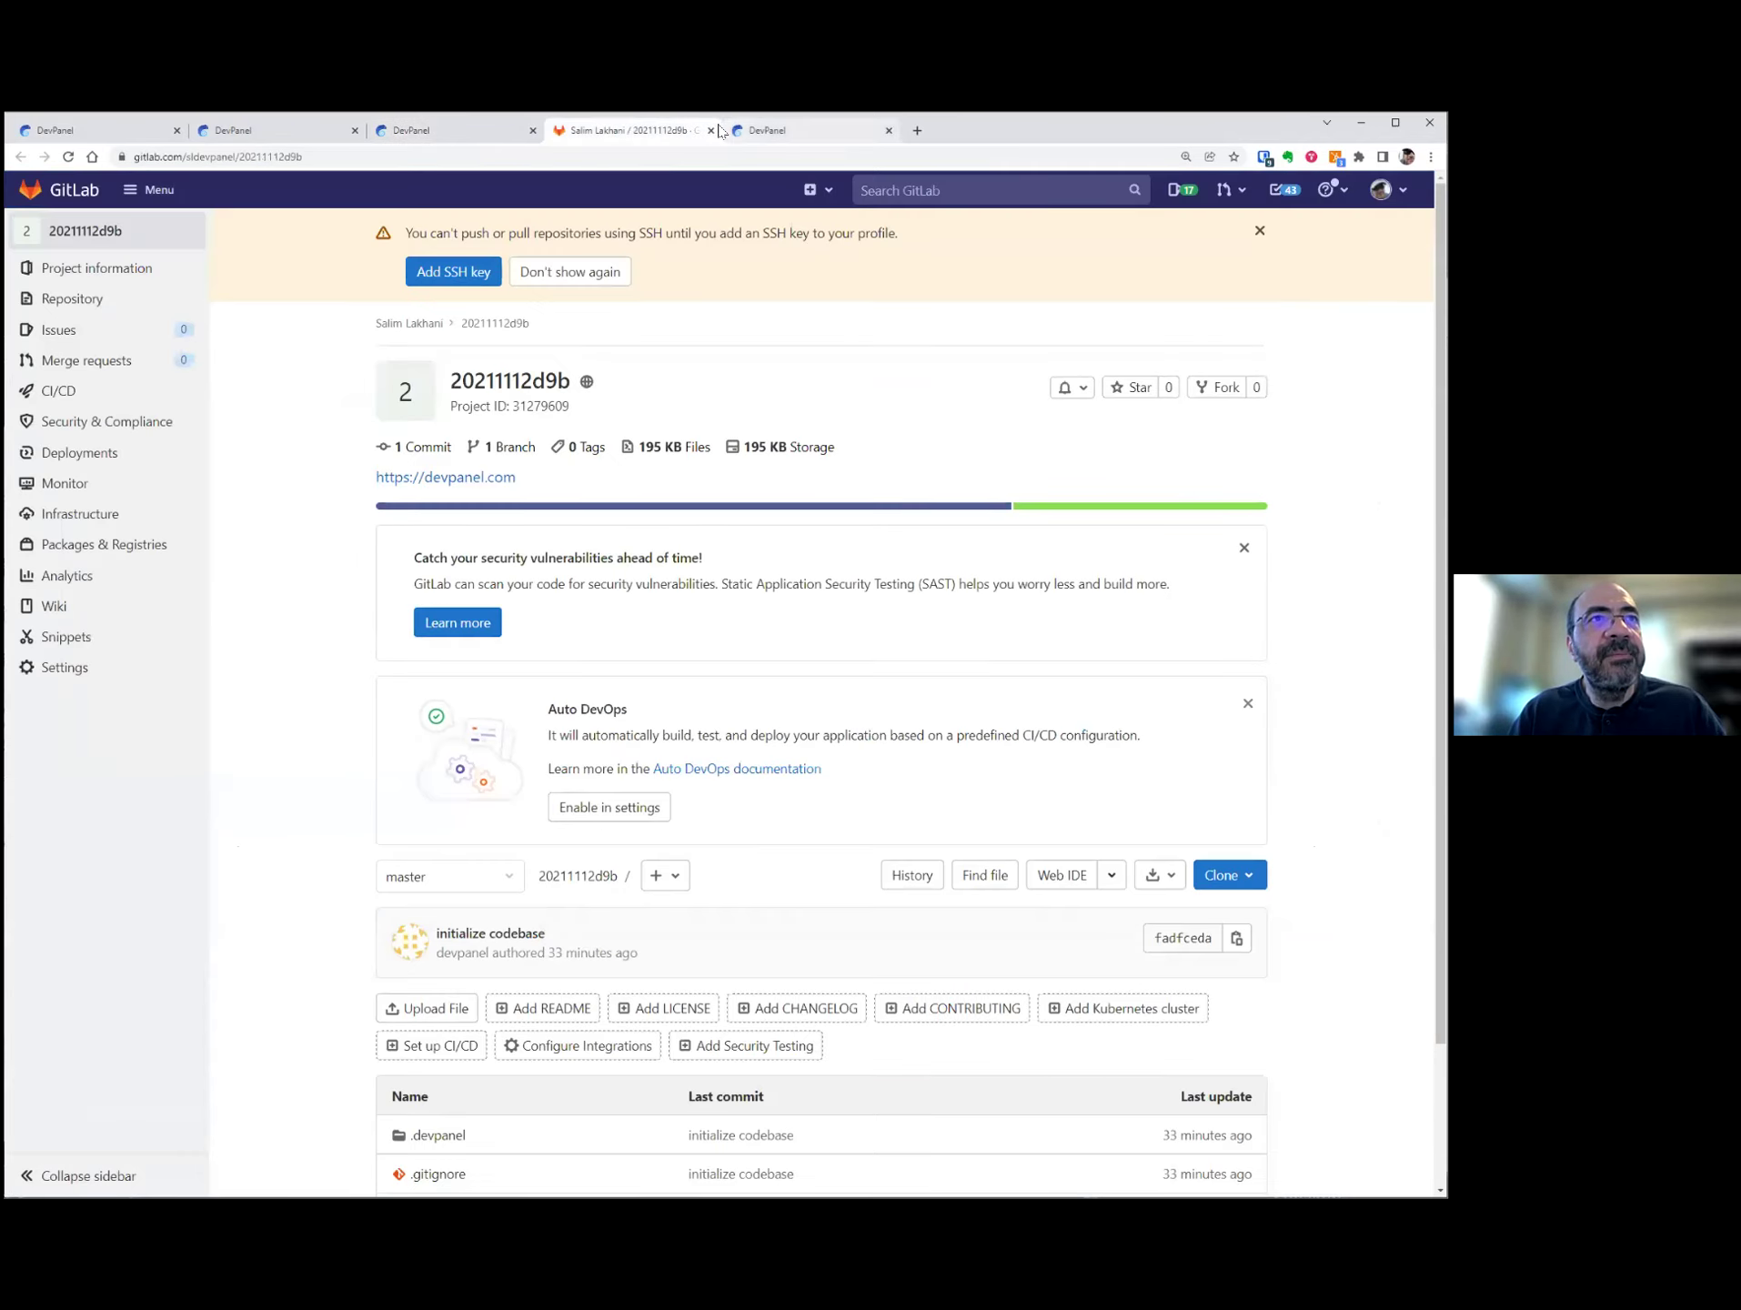
{"action": "left_click", "coordinate": [711, 130]}
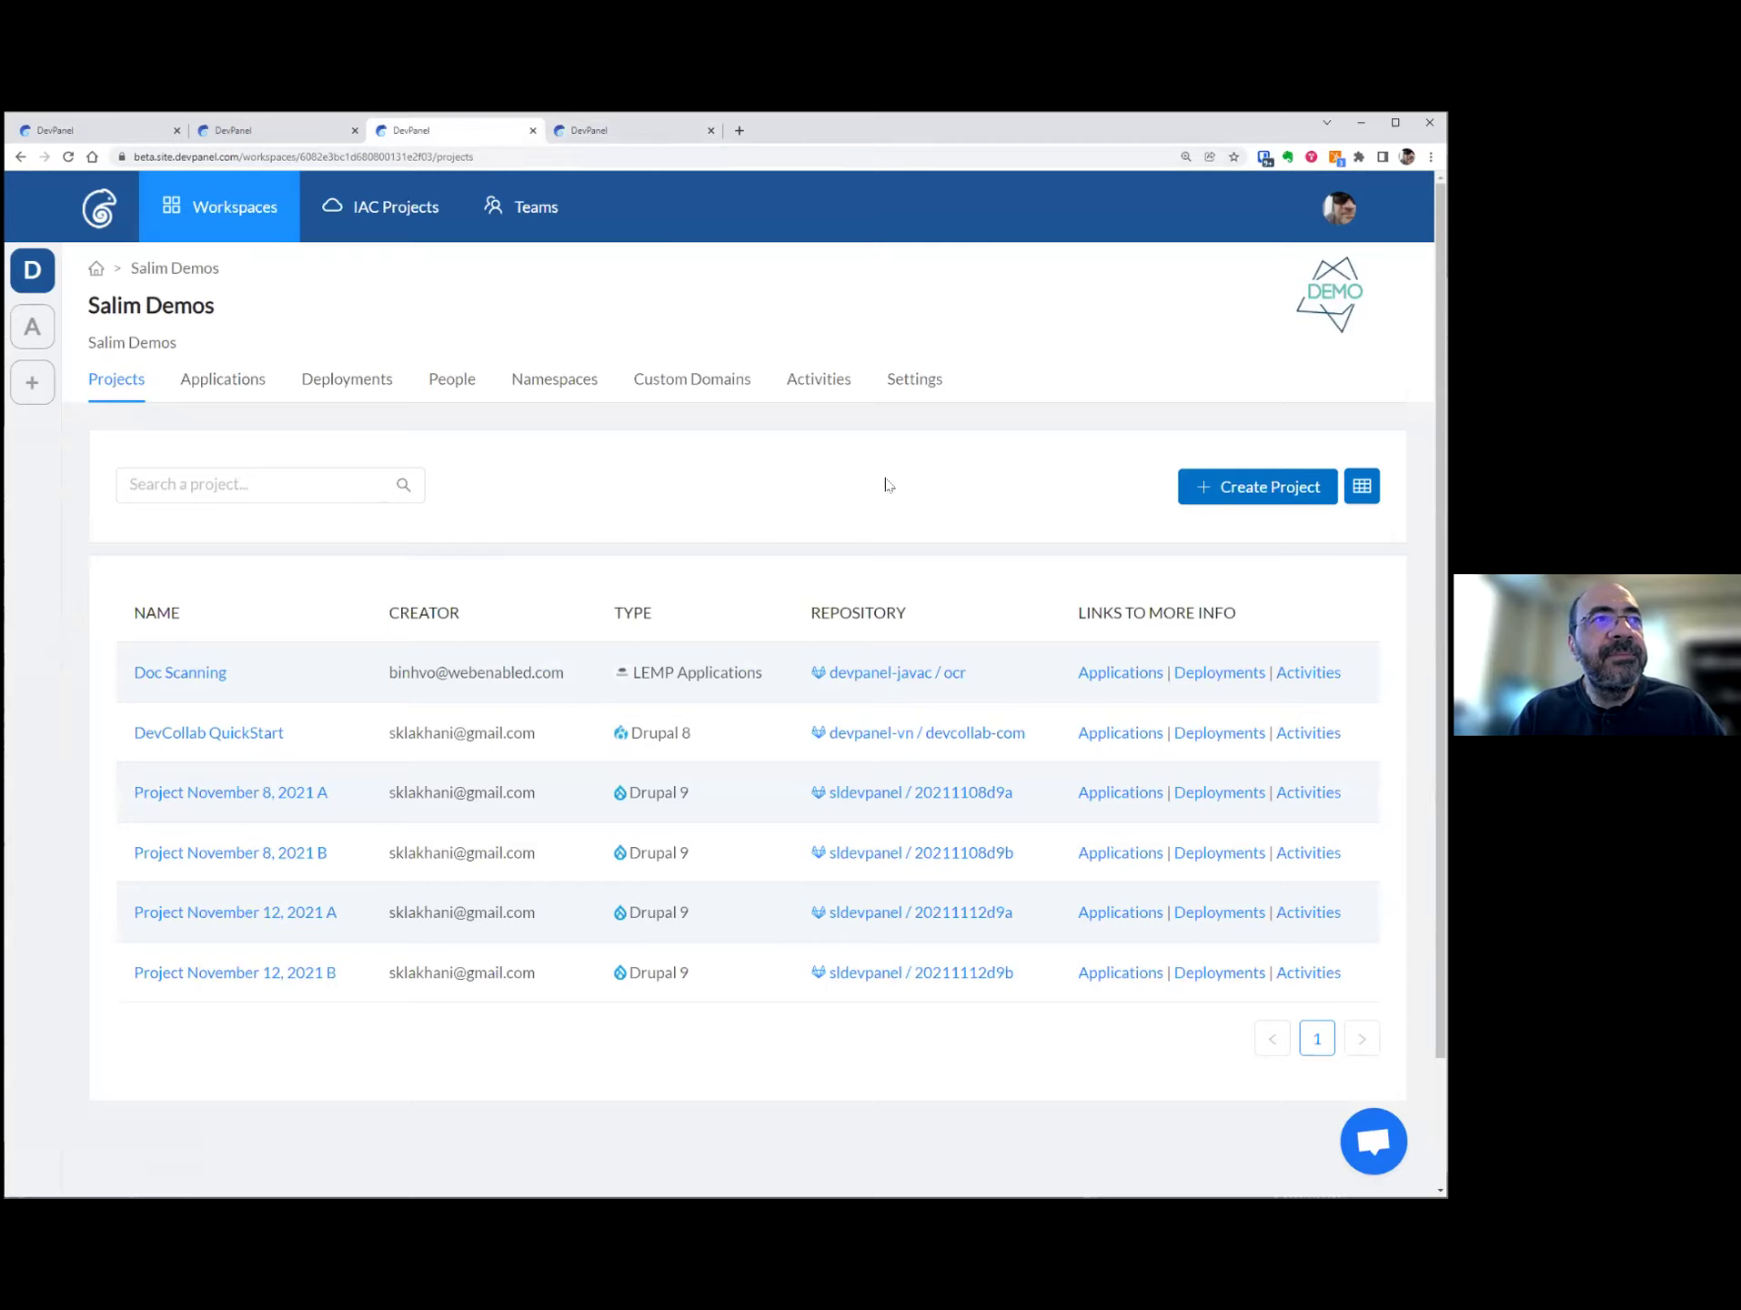
- Start a new project named Project November 12, 2021 with Drupal 9 as the application type
{"action": "left_click", "coordinate": [1259, 487]}
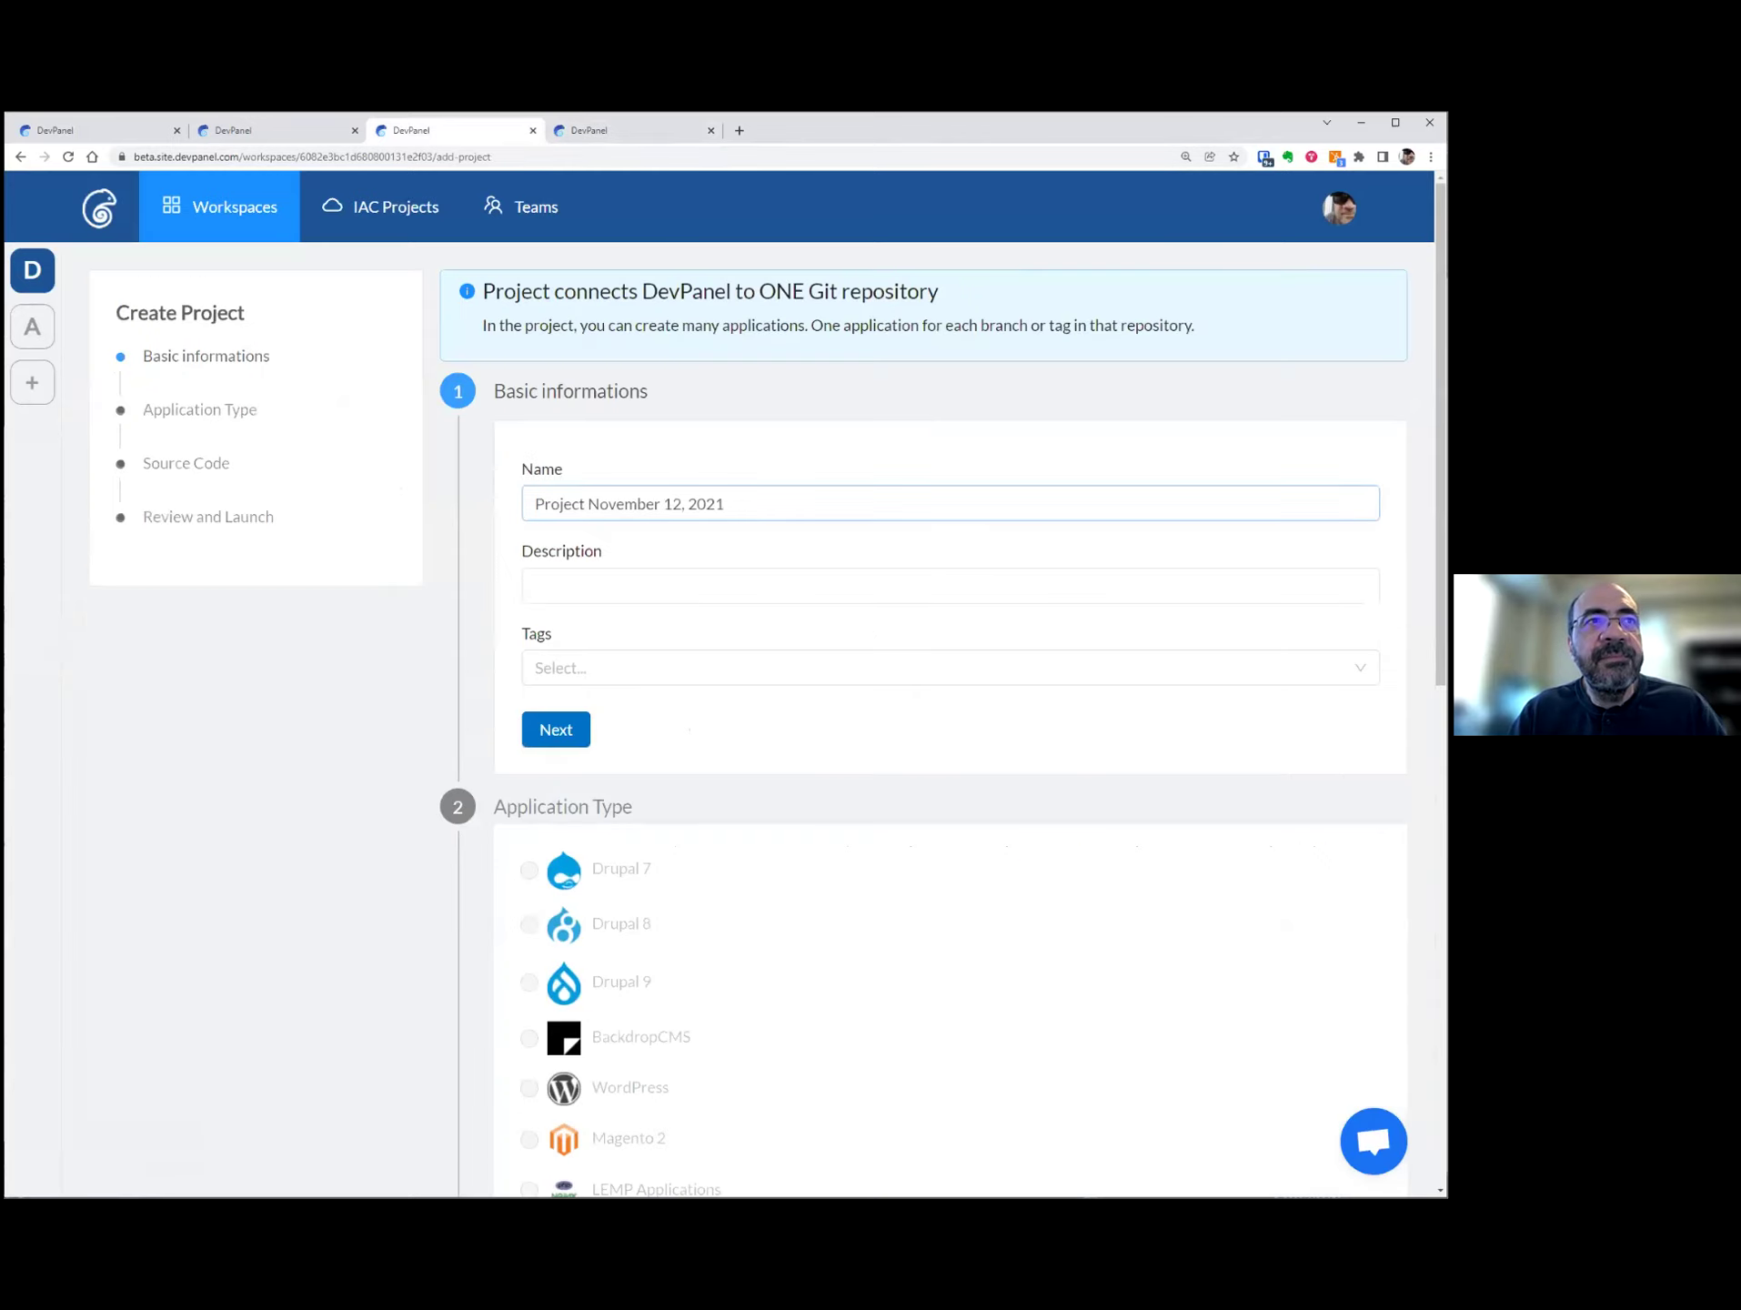
{"action": "left_click", "coordinate": [561, 731]}
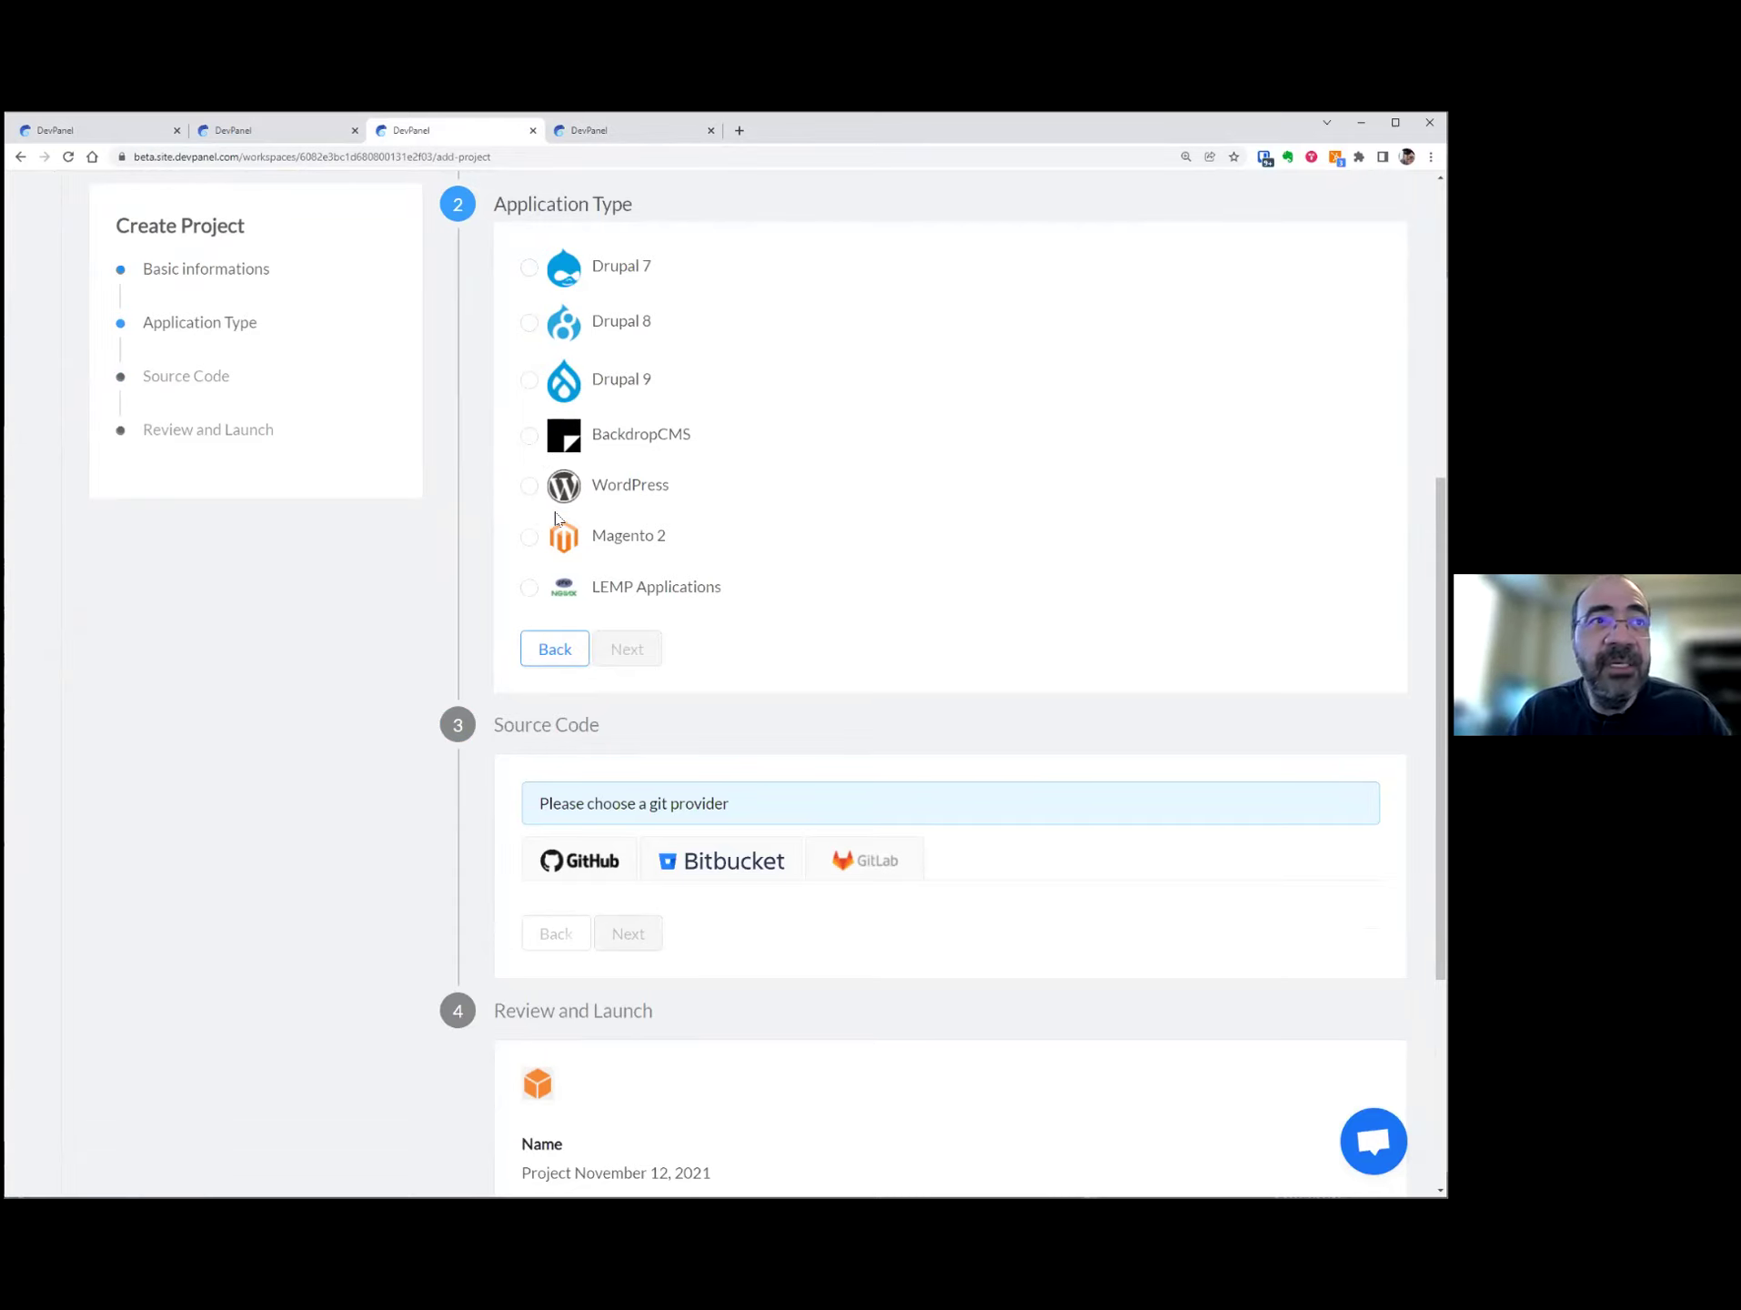
{"action": "left_click", "coordinate": [601, 392]}
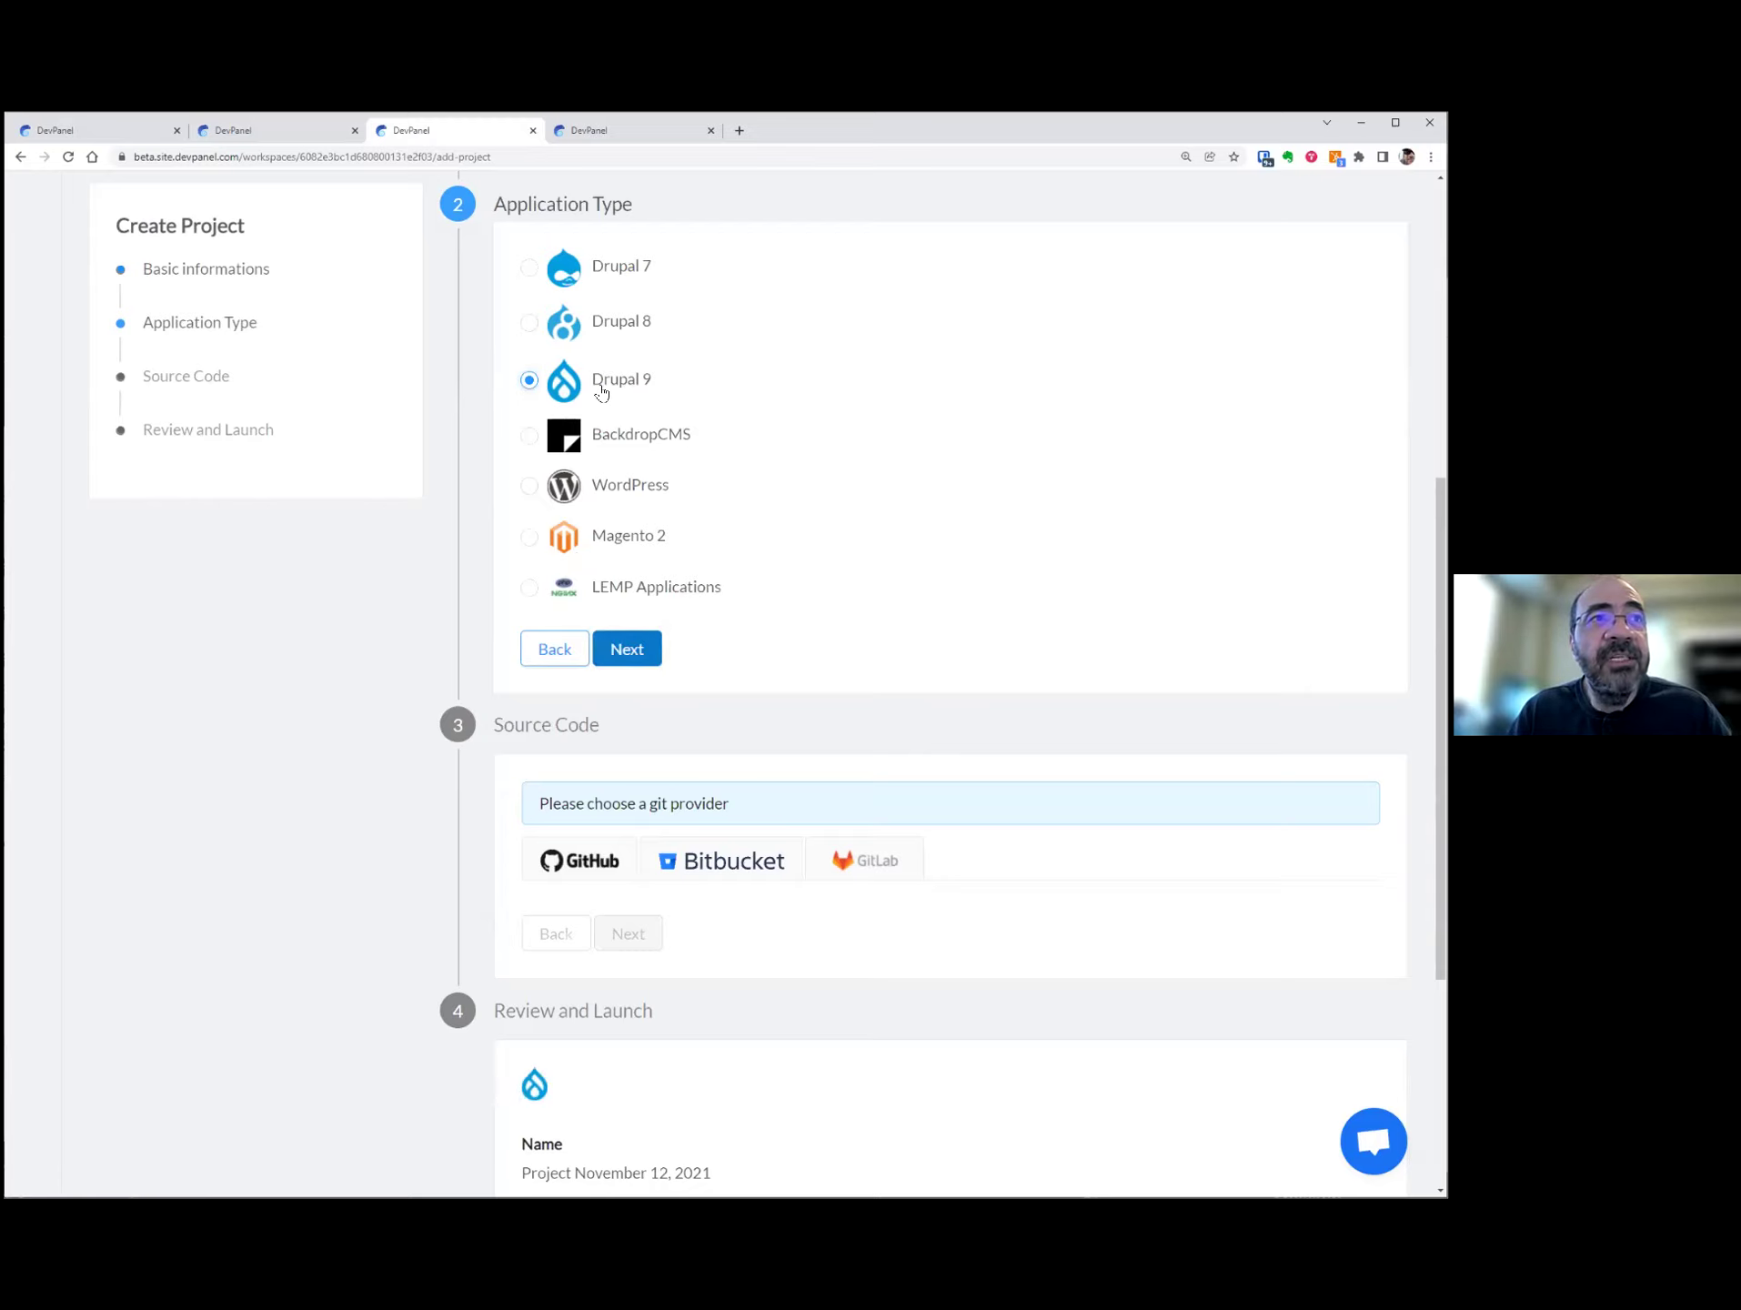
{"action": "left_click", "coordinate": [625, 651]}
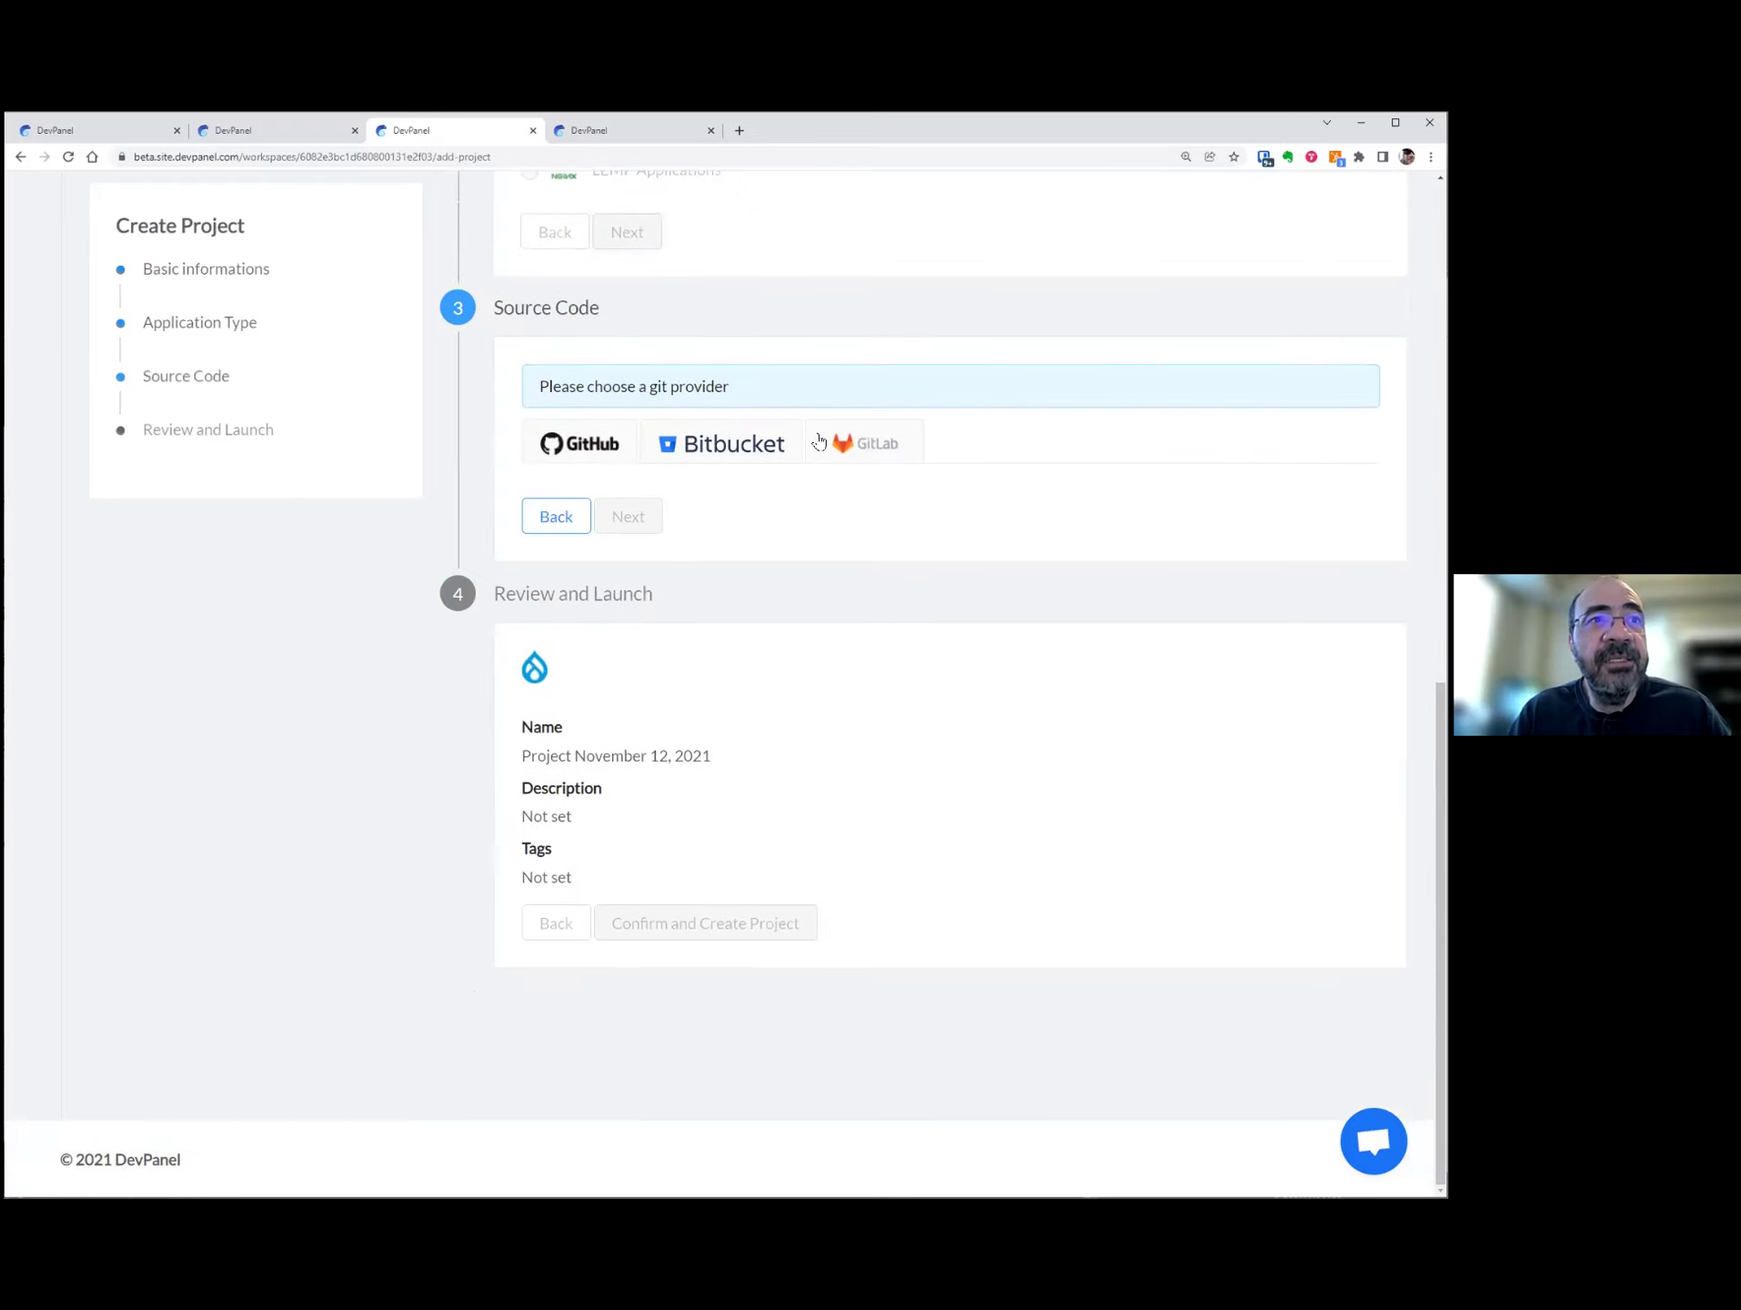
- Link the GitLab account and create the project with a new repository named 20211112d9demo
{"action": "left_click", "coordinate": [850, 445]}
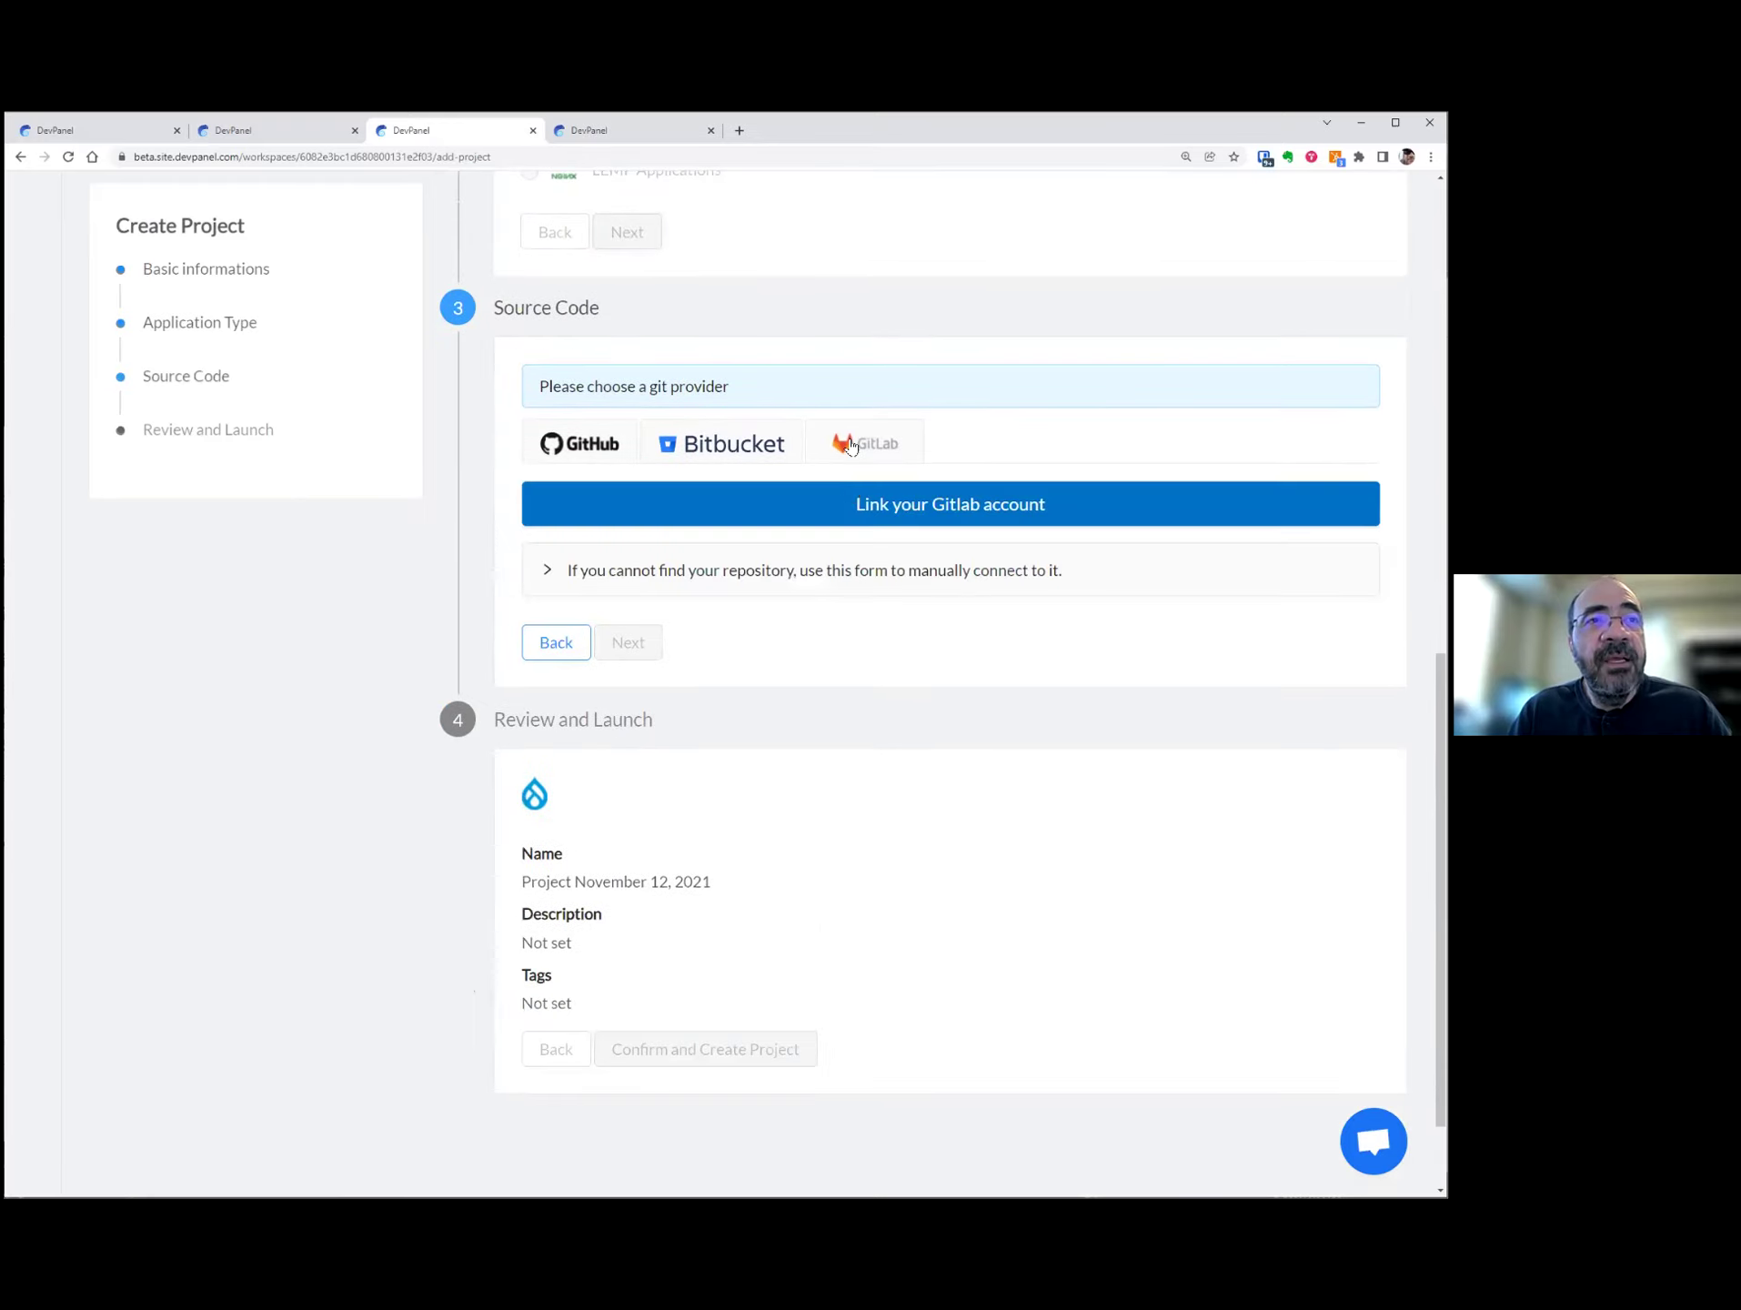
{"action": "left_click", "coordinate": [857, 512]}
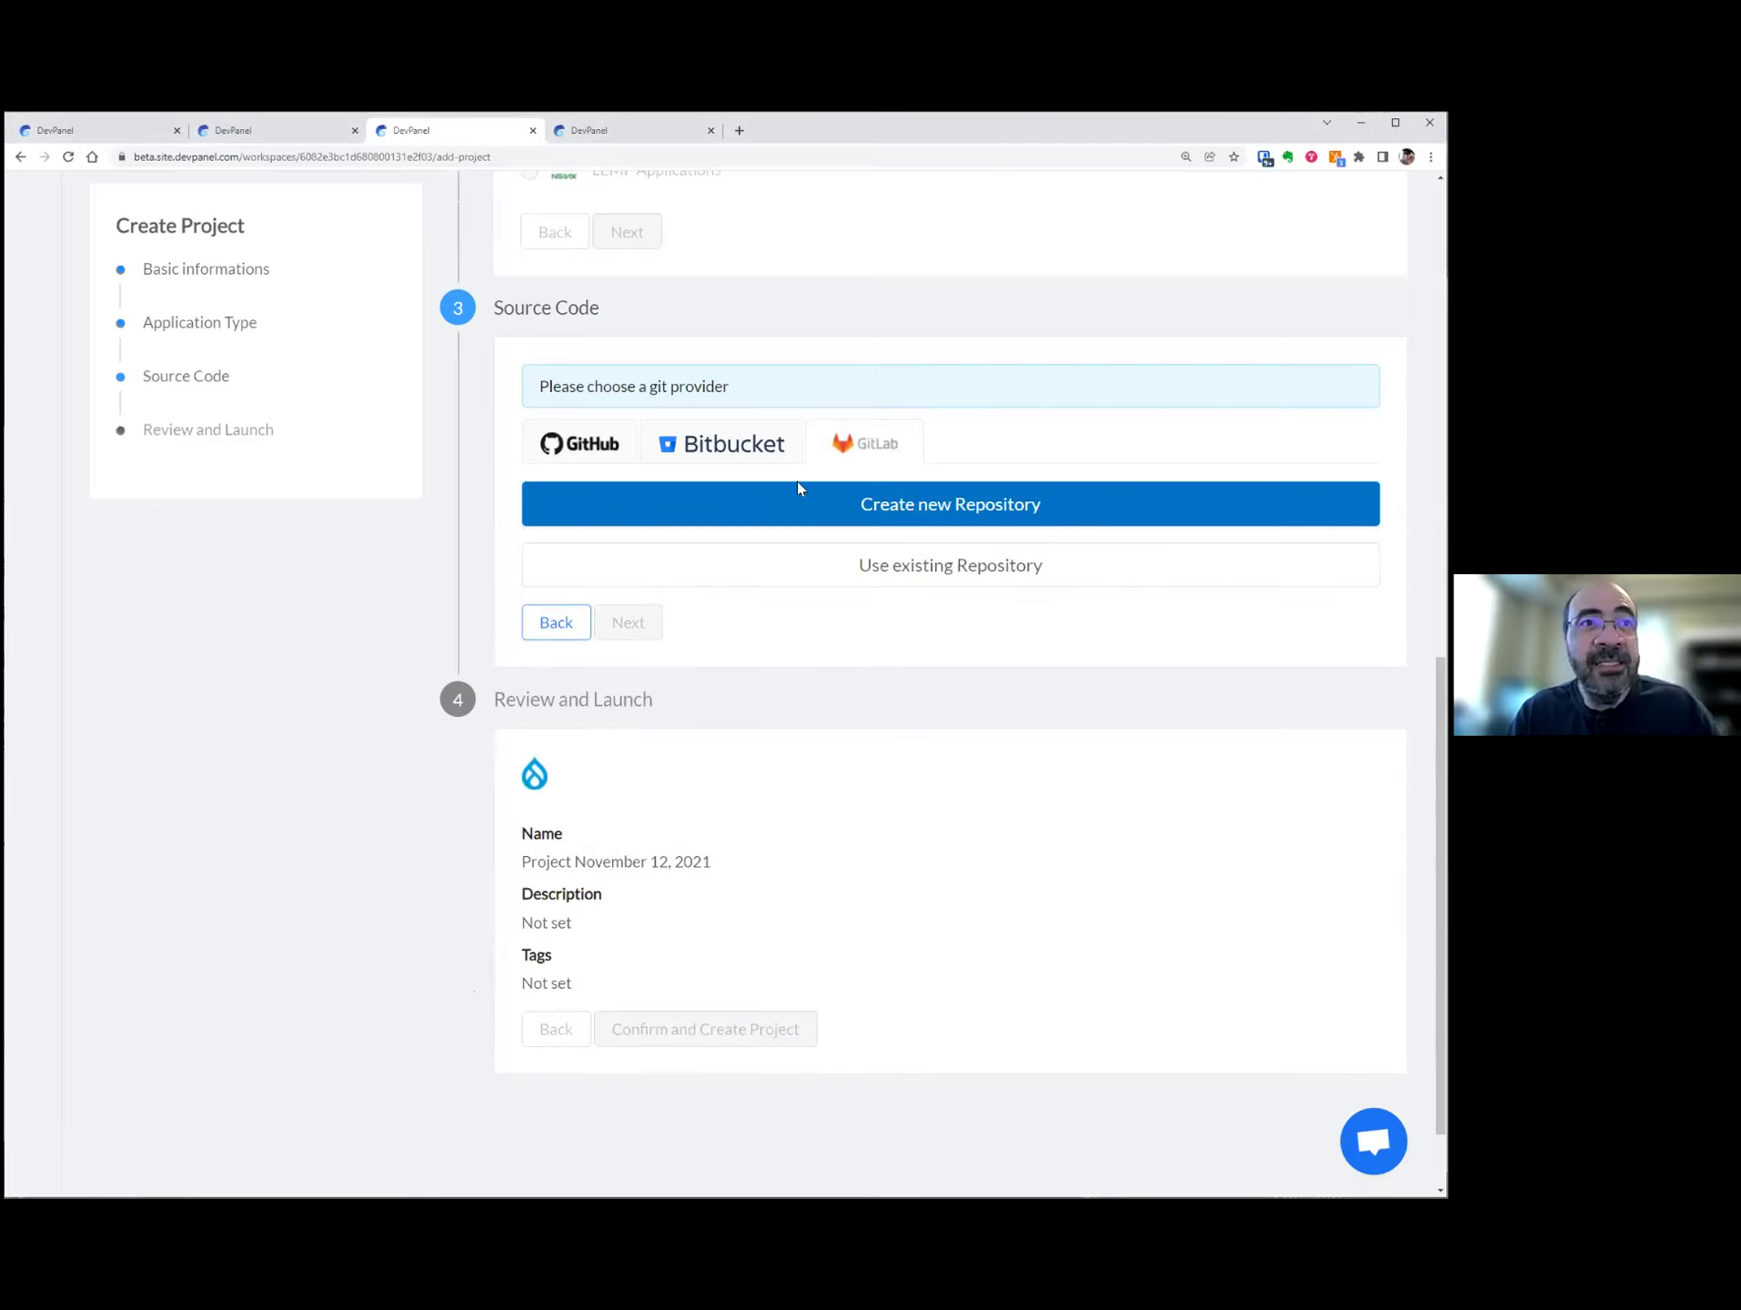
{"action": "left_click", "coordinate": [871, 501]}
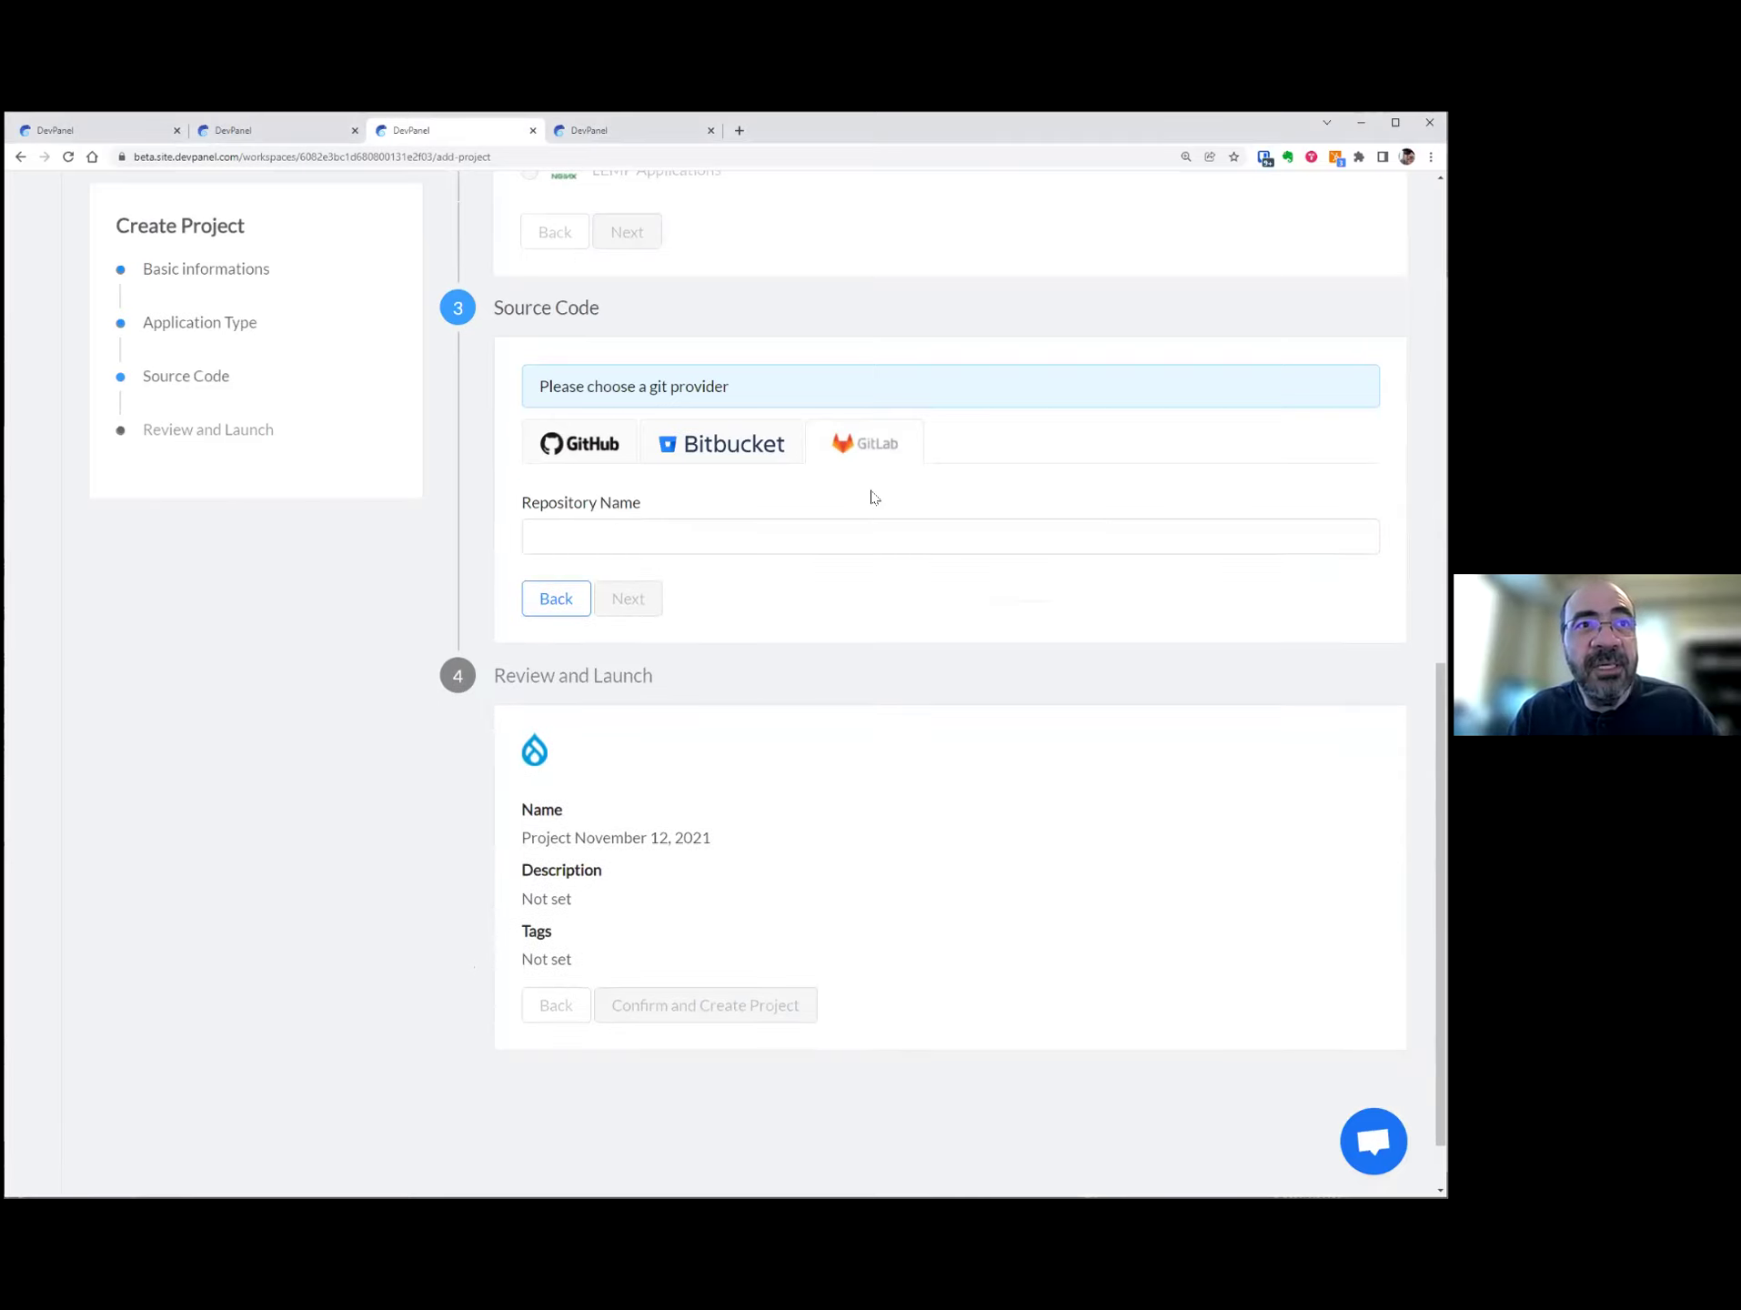
{"action": "left_click", "coordinate": [823, 544]}
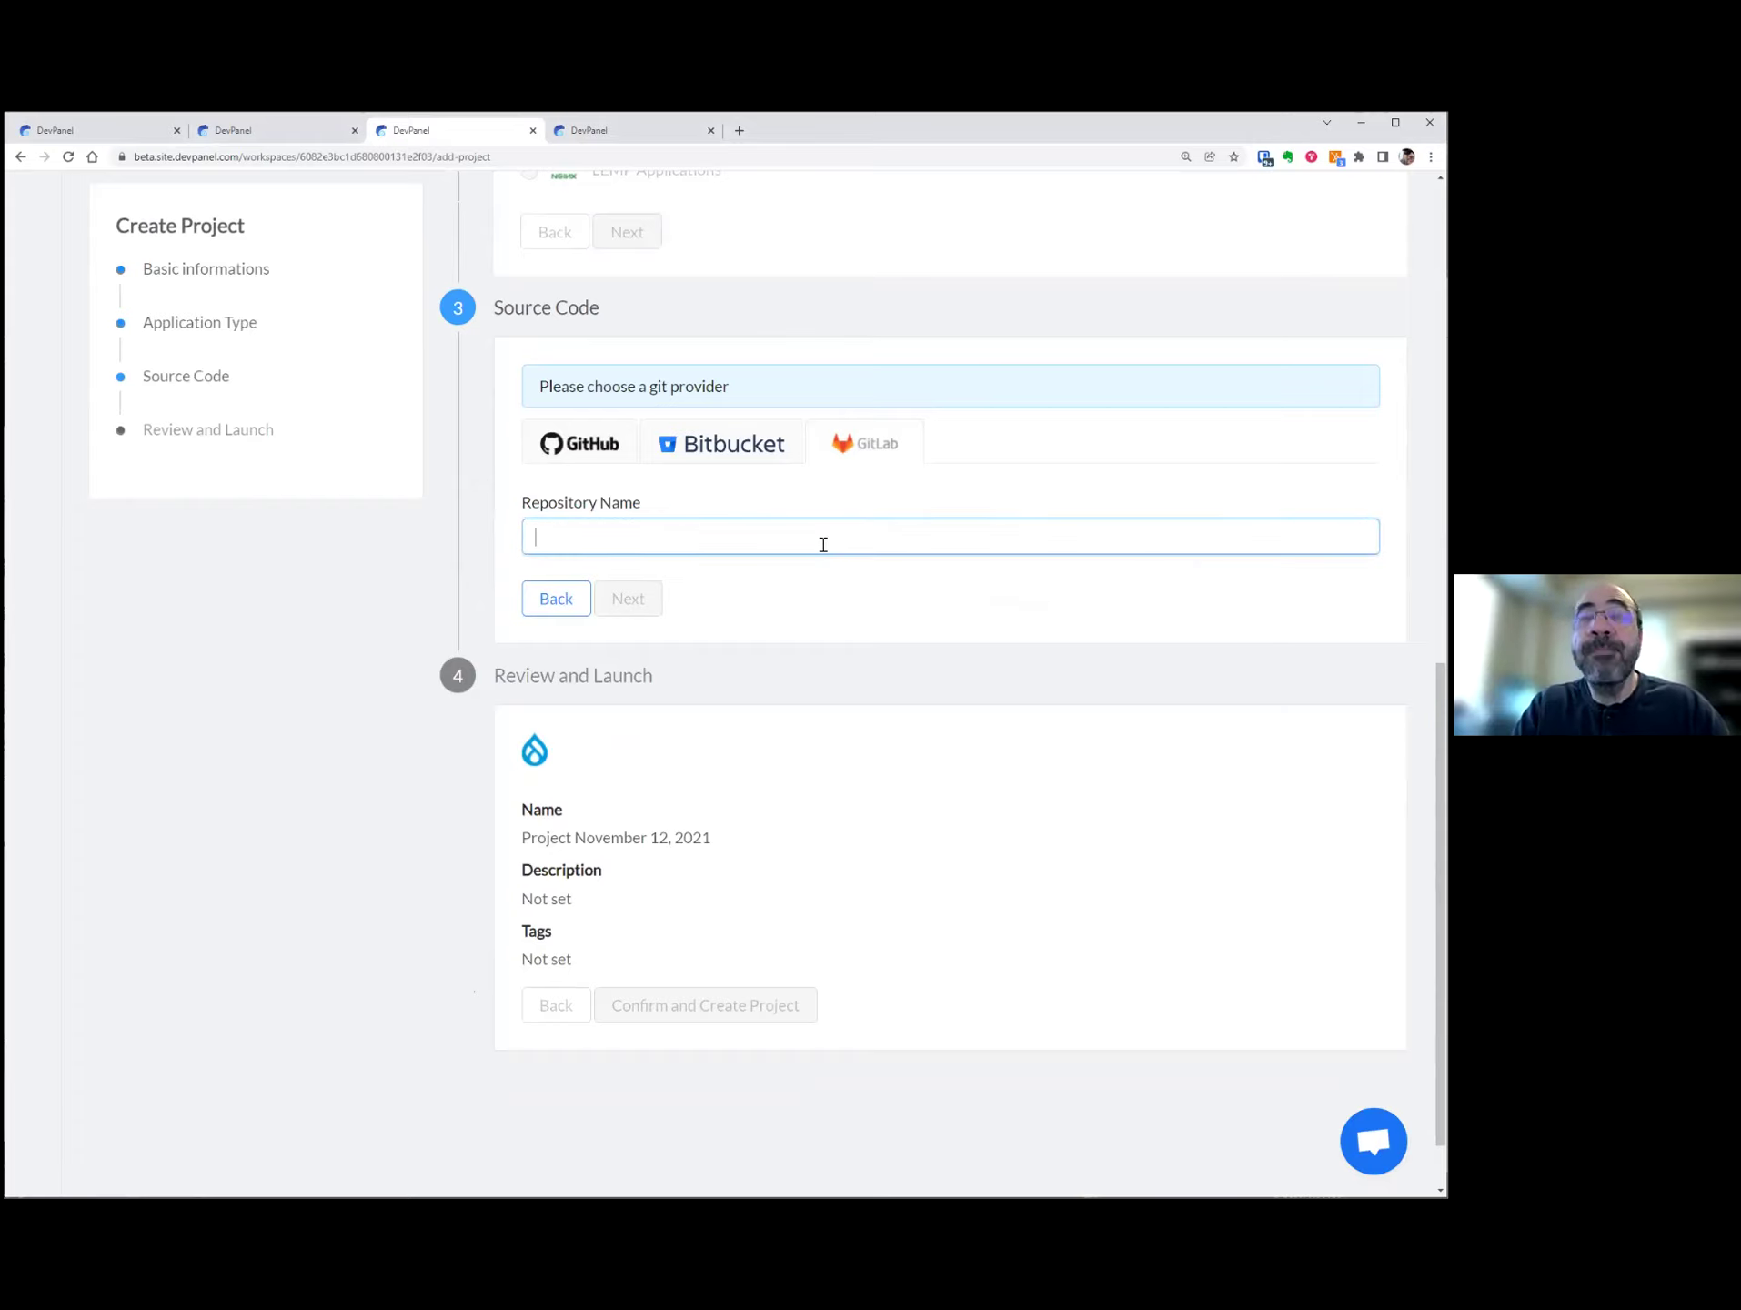
{"action": "type", "text": "20211112d9demo"}
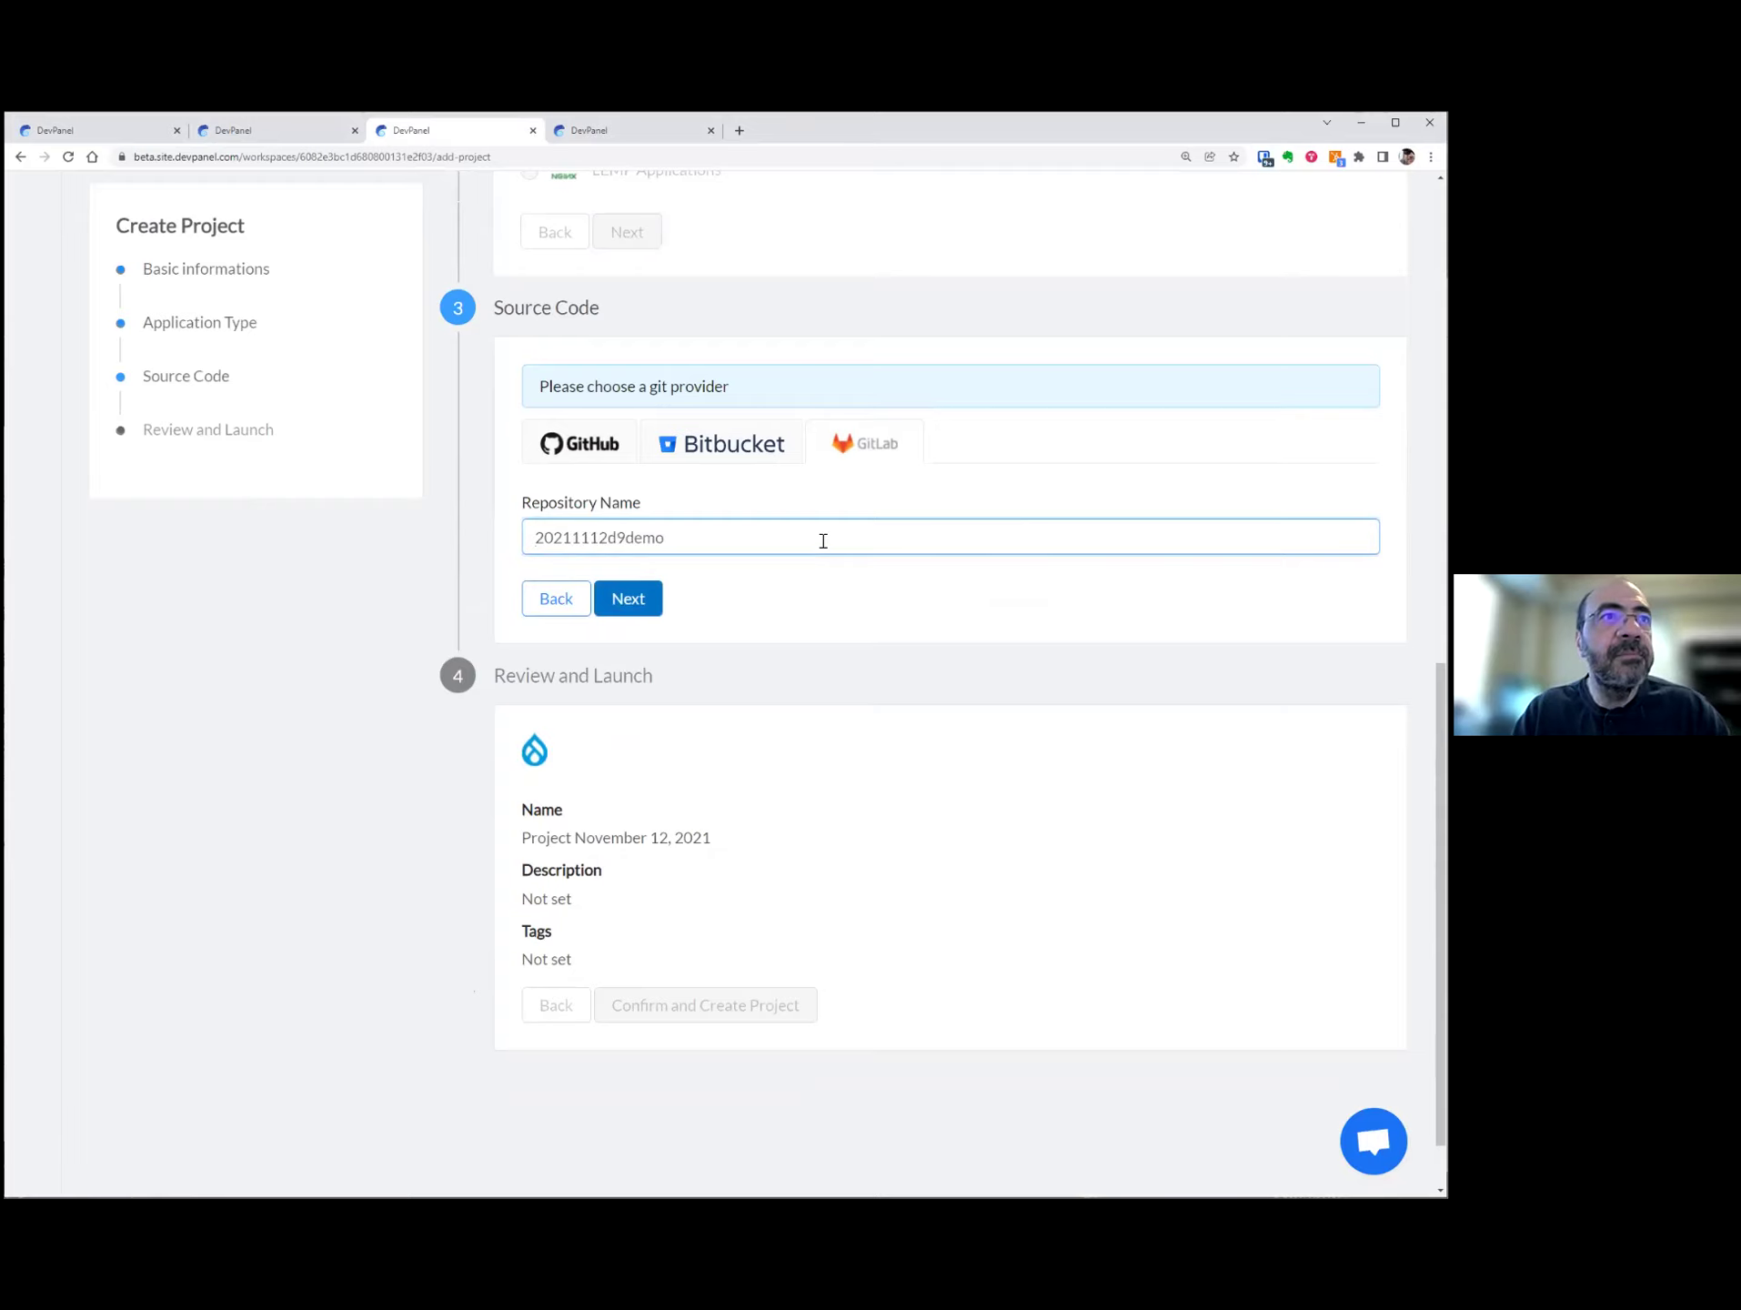
{"action": "left_click", "coordinate": [637, 596]}
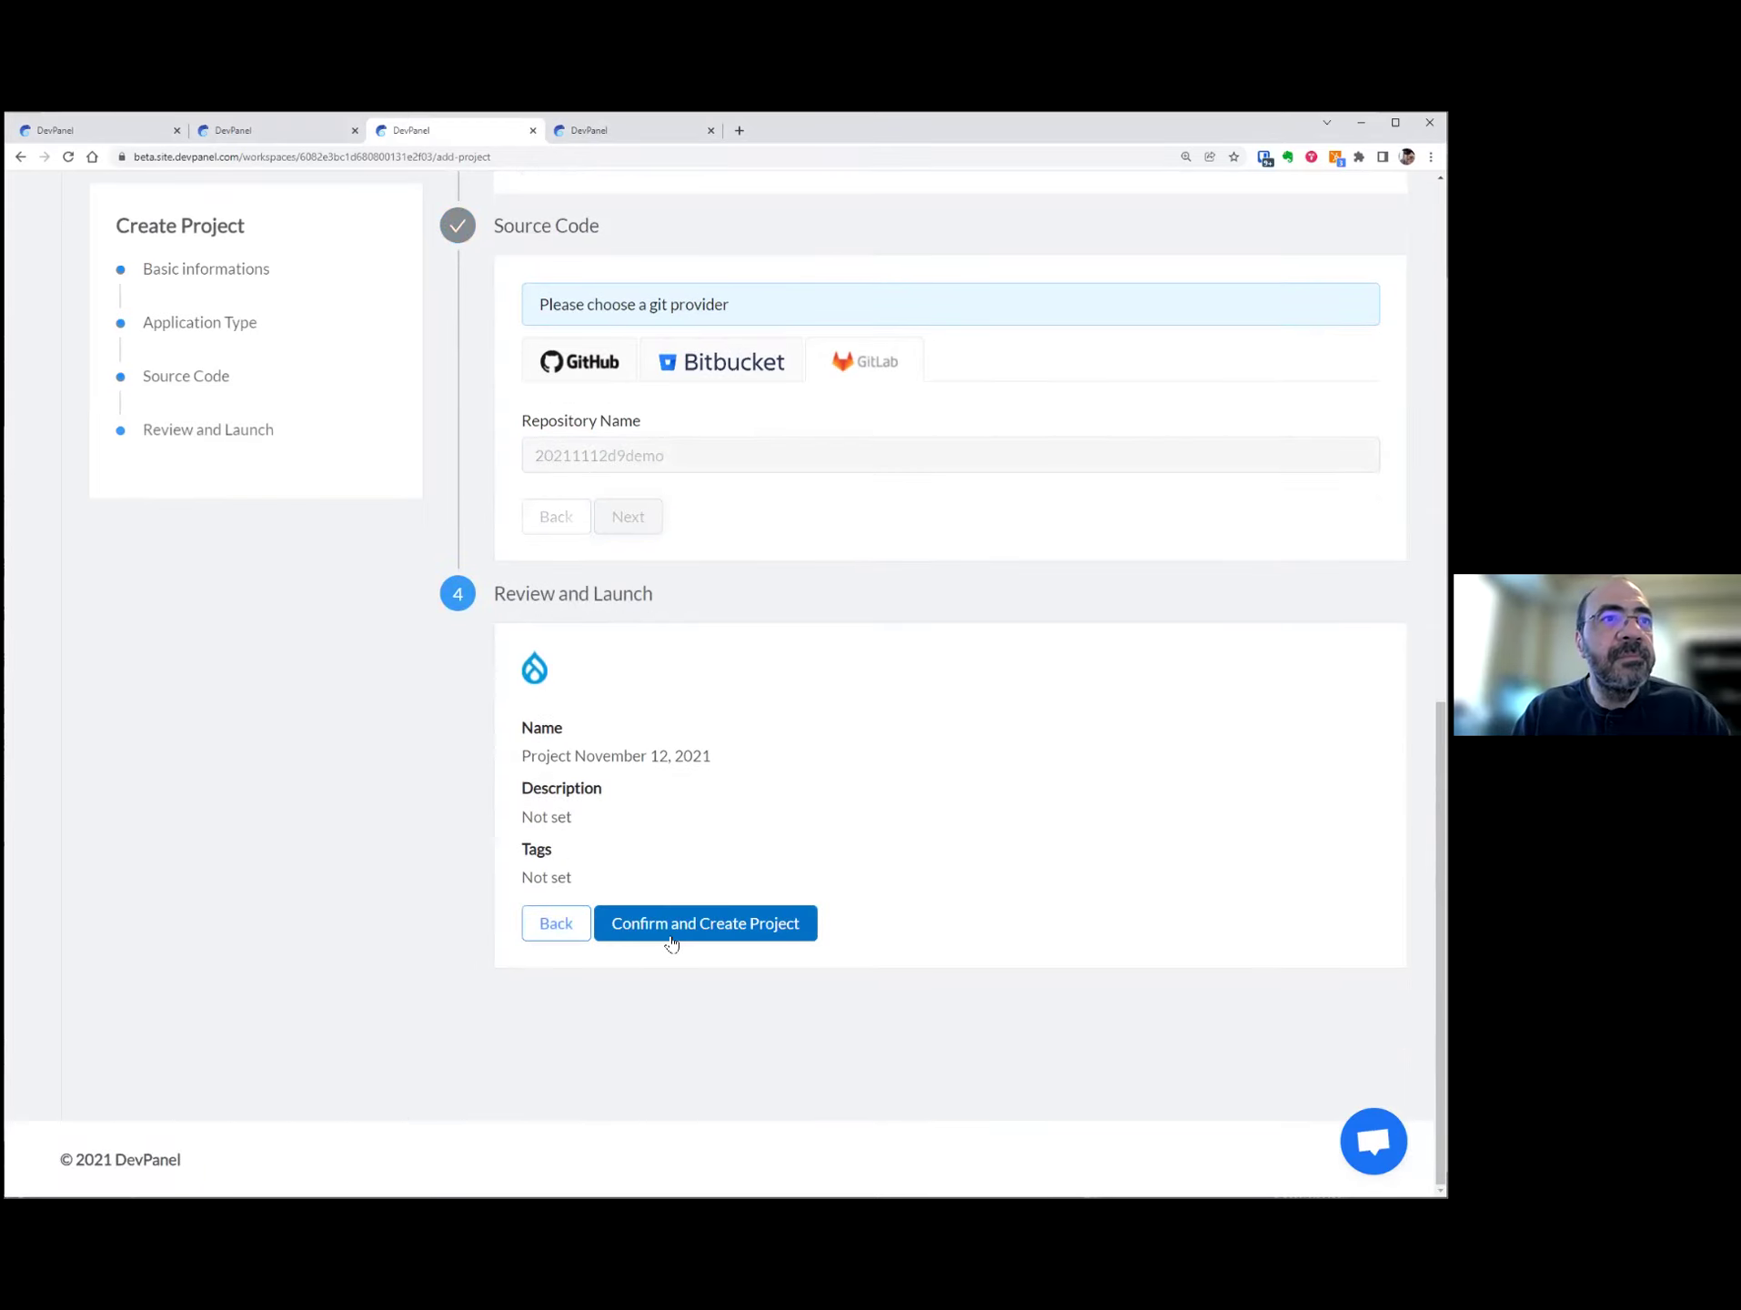
{"action": "left_click", "coordinate": [670, 924]}
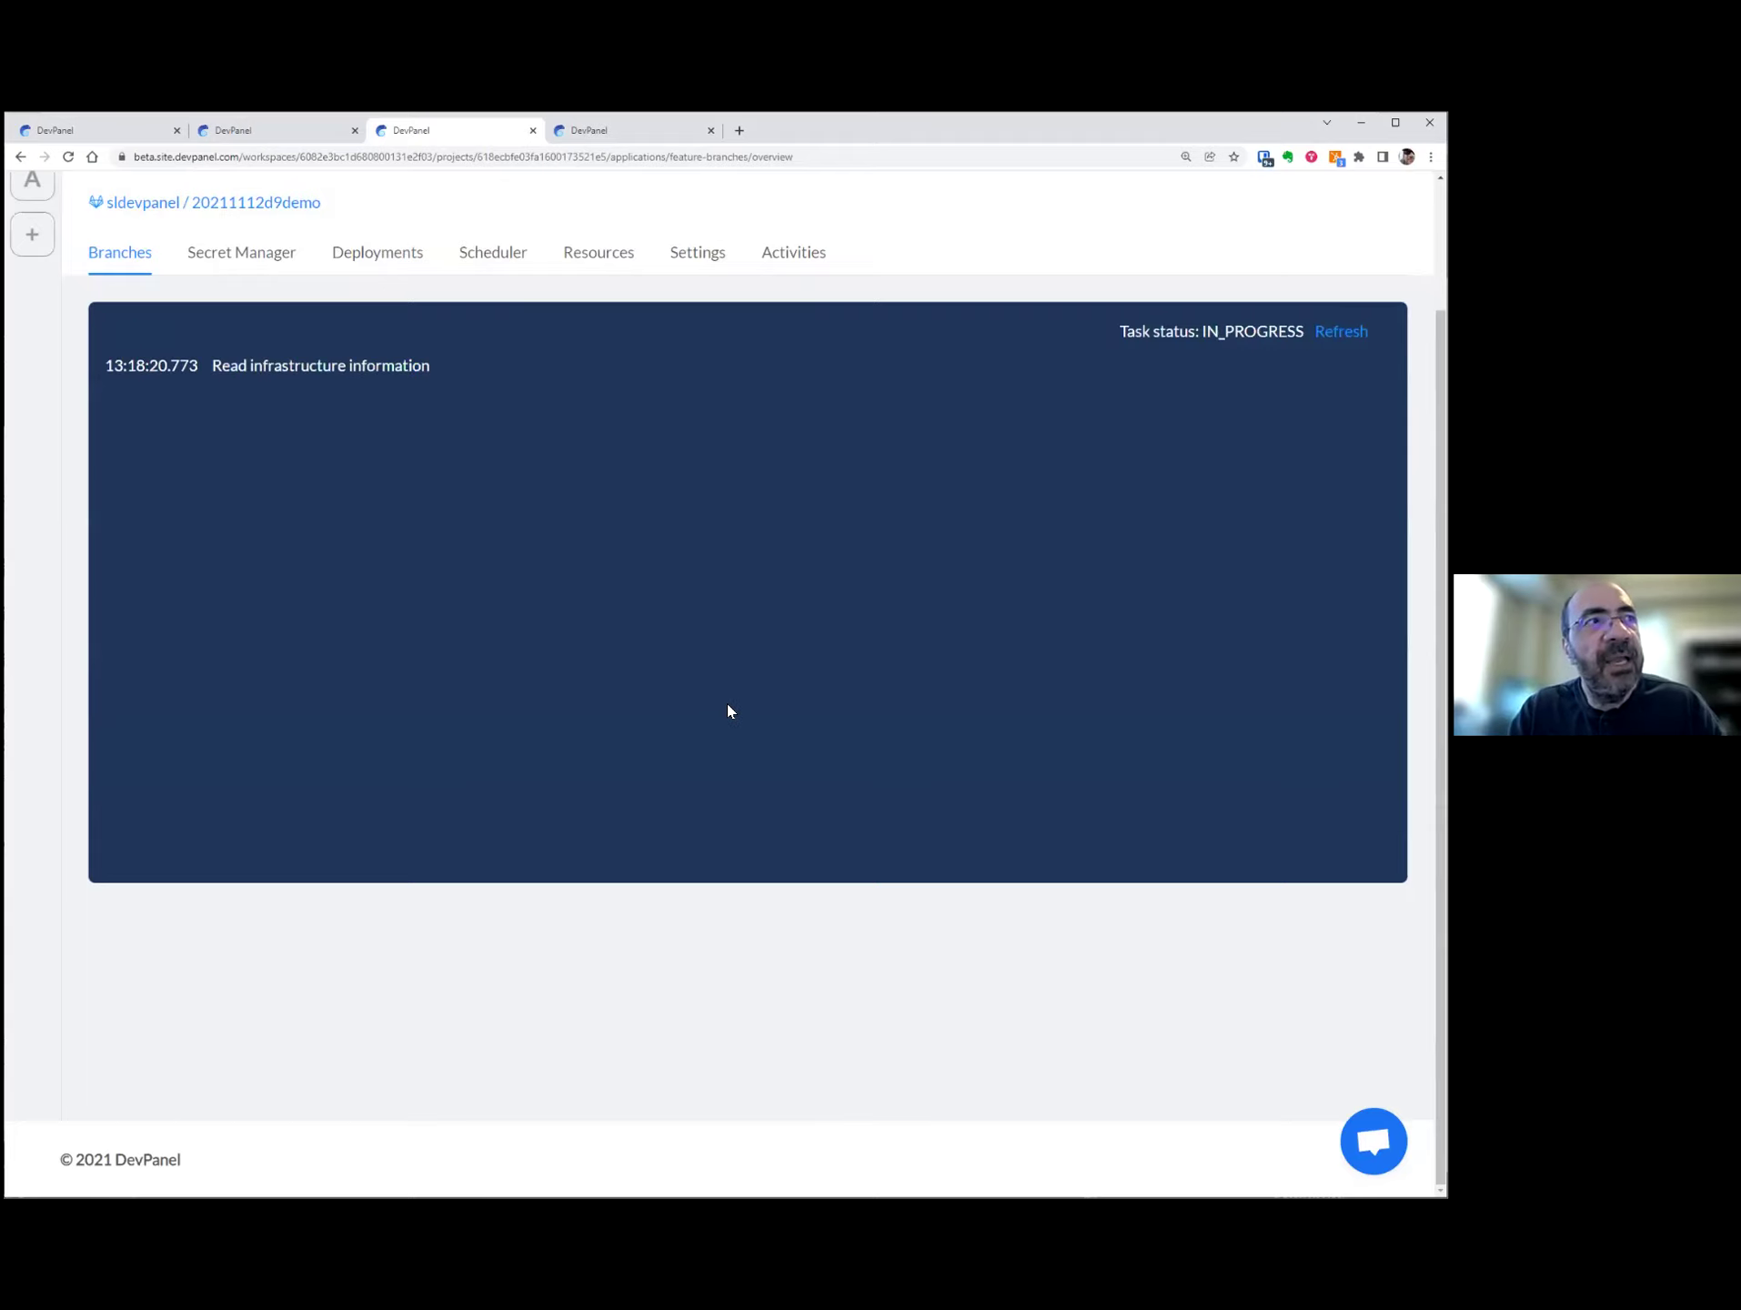
- Examine the files in the new project's GitLab repository and return to the project's branches
{"action": "scroll", "coordinate": [737, 726], "scroll_direction": "up", "scroll_amount": 2}
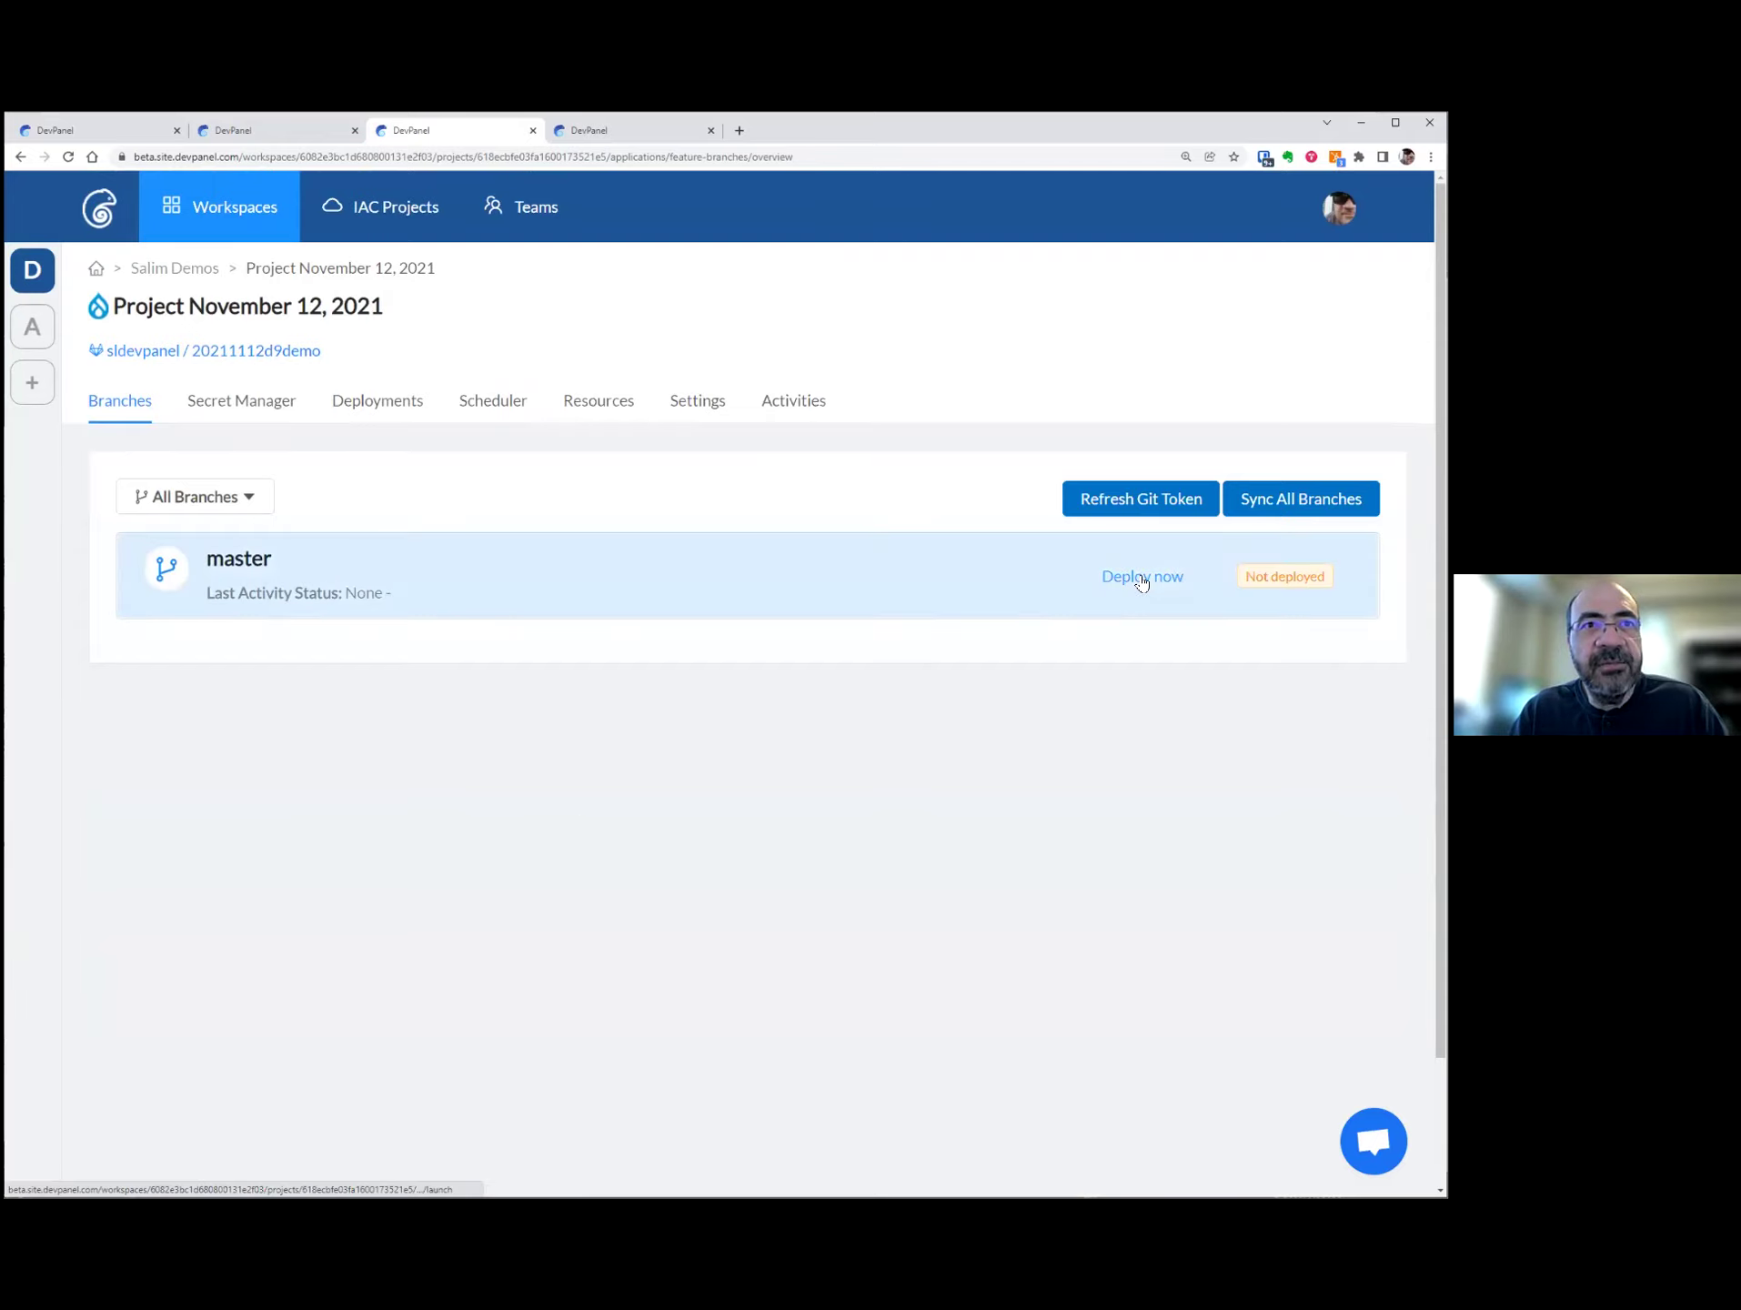
{"action": "left_click", "coordinate": [256, 353]}
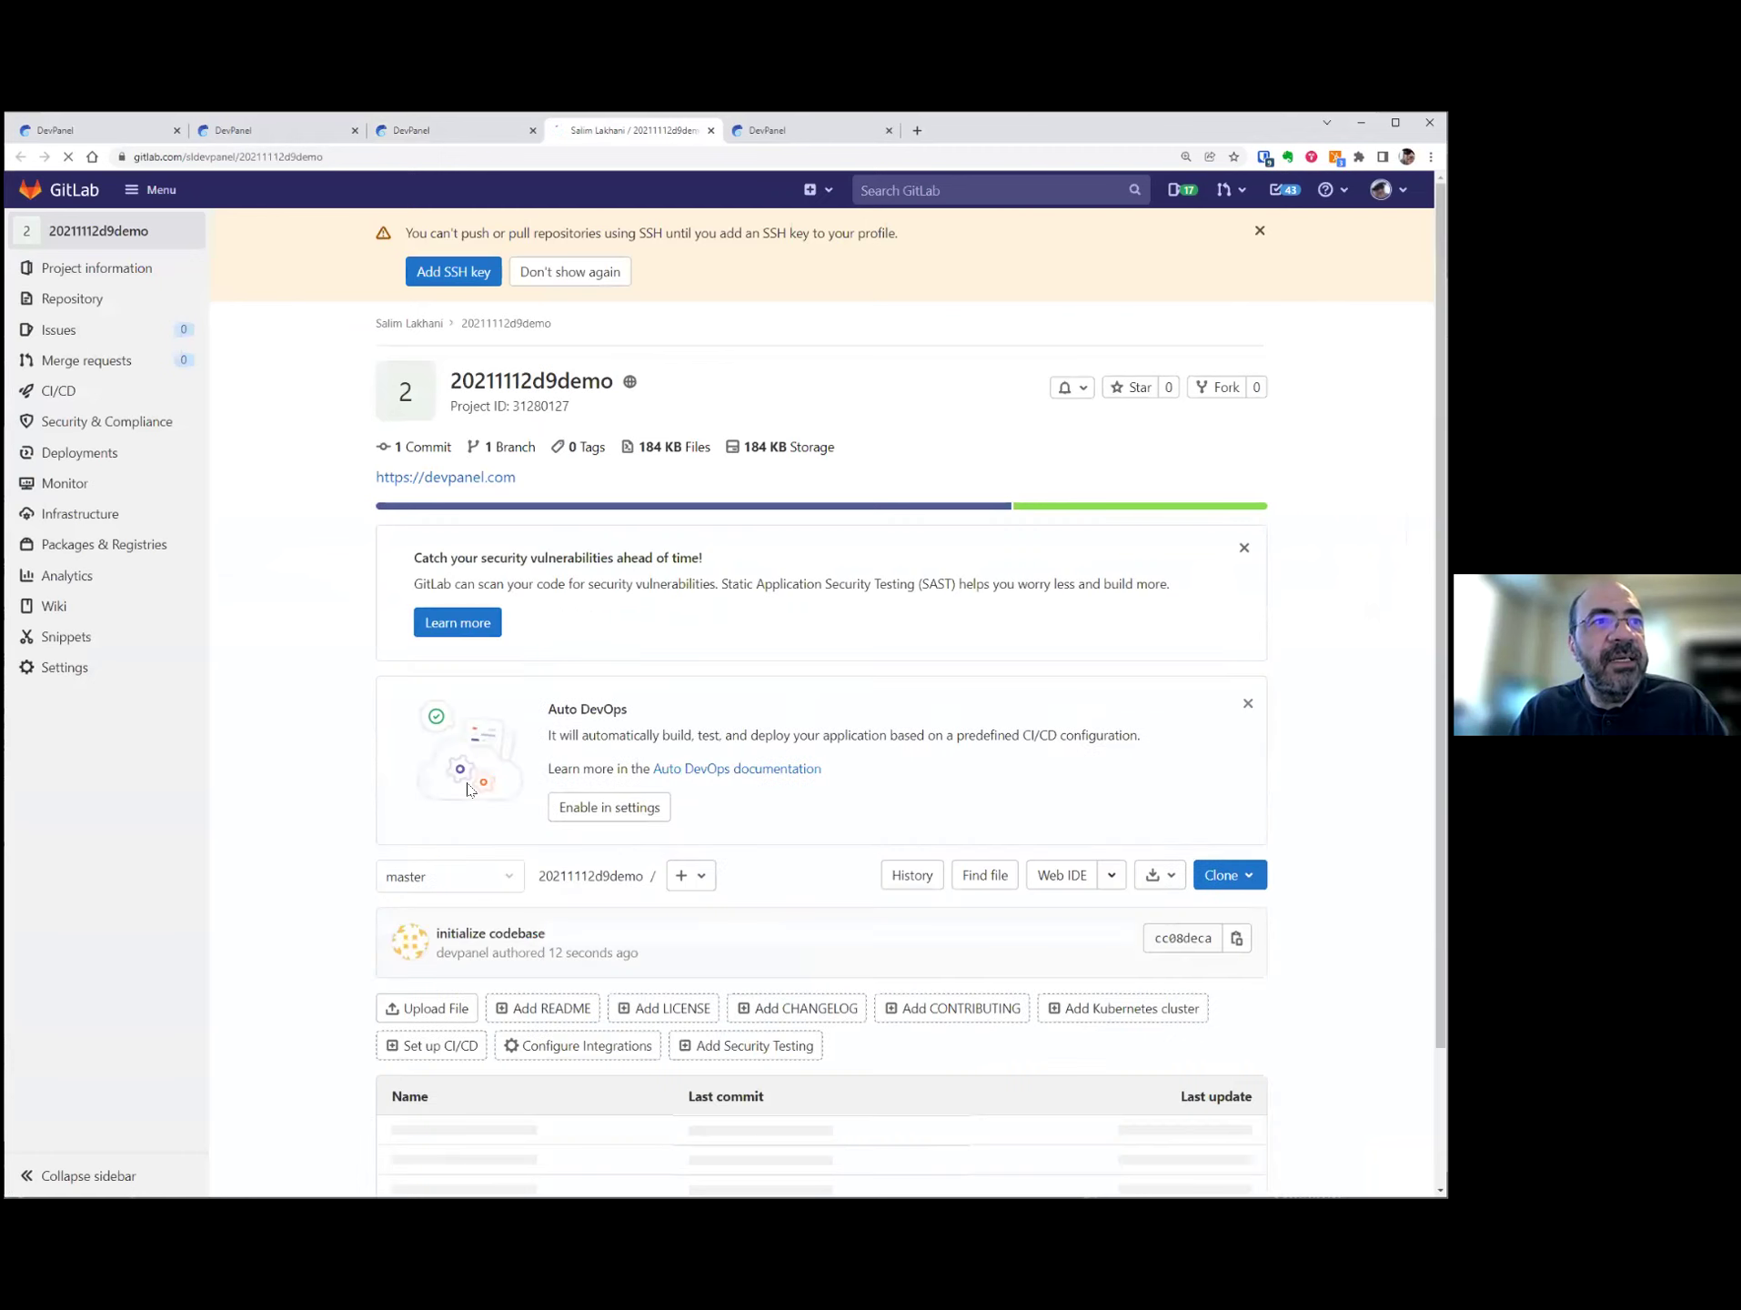
{"action": "scroll", "coordinate": [469, 910], "scroll_direction": "down", "scroll_amount": 2}
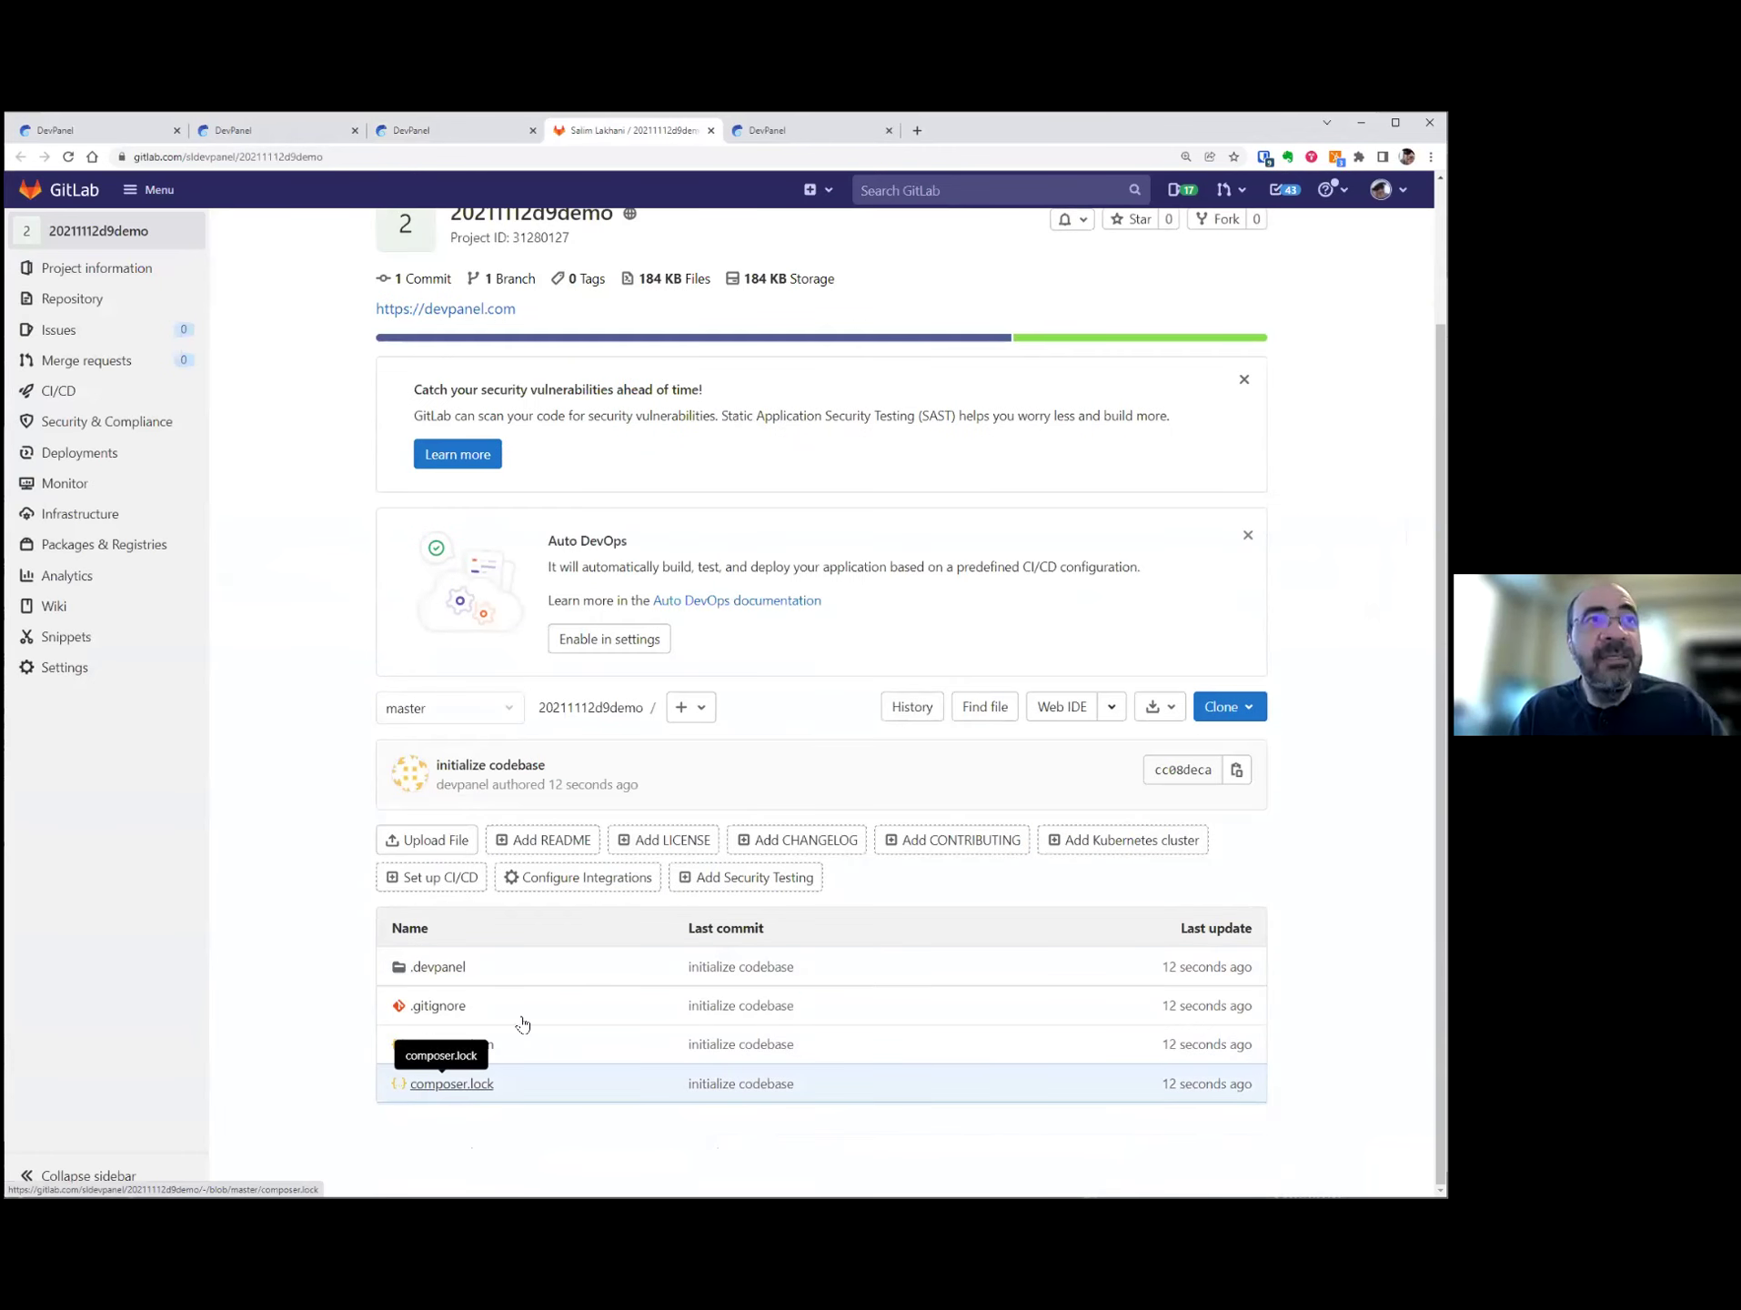
{"action": "left_click", "coordinate": [710, 131]}
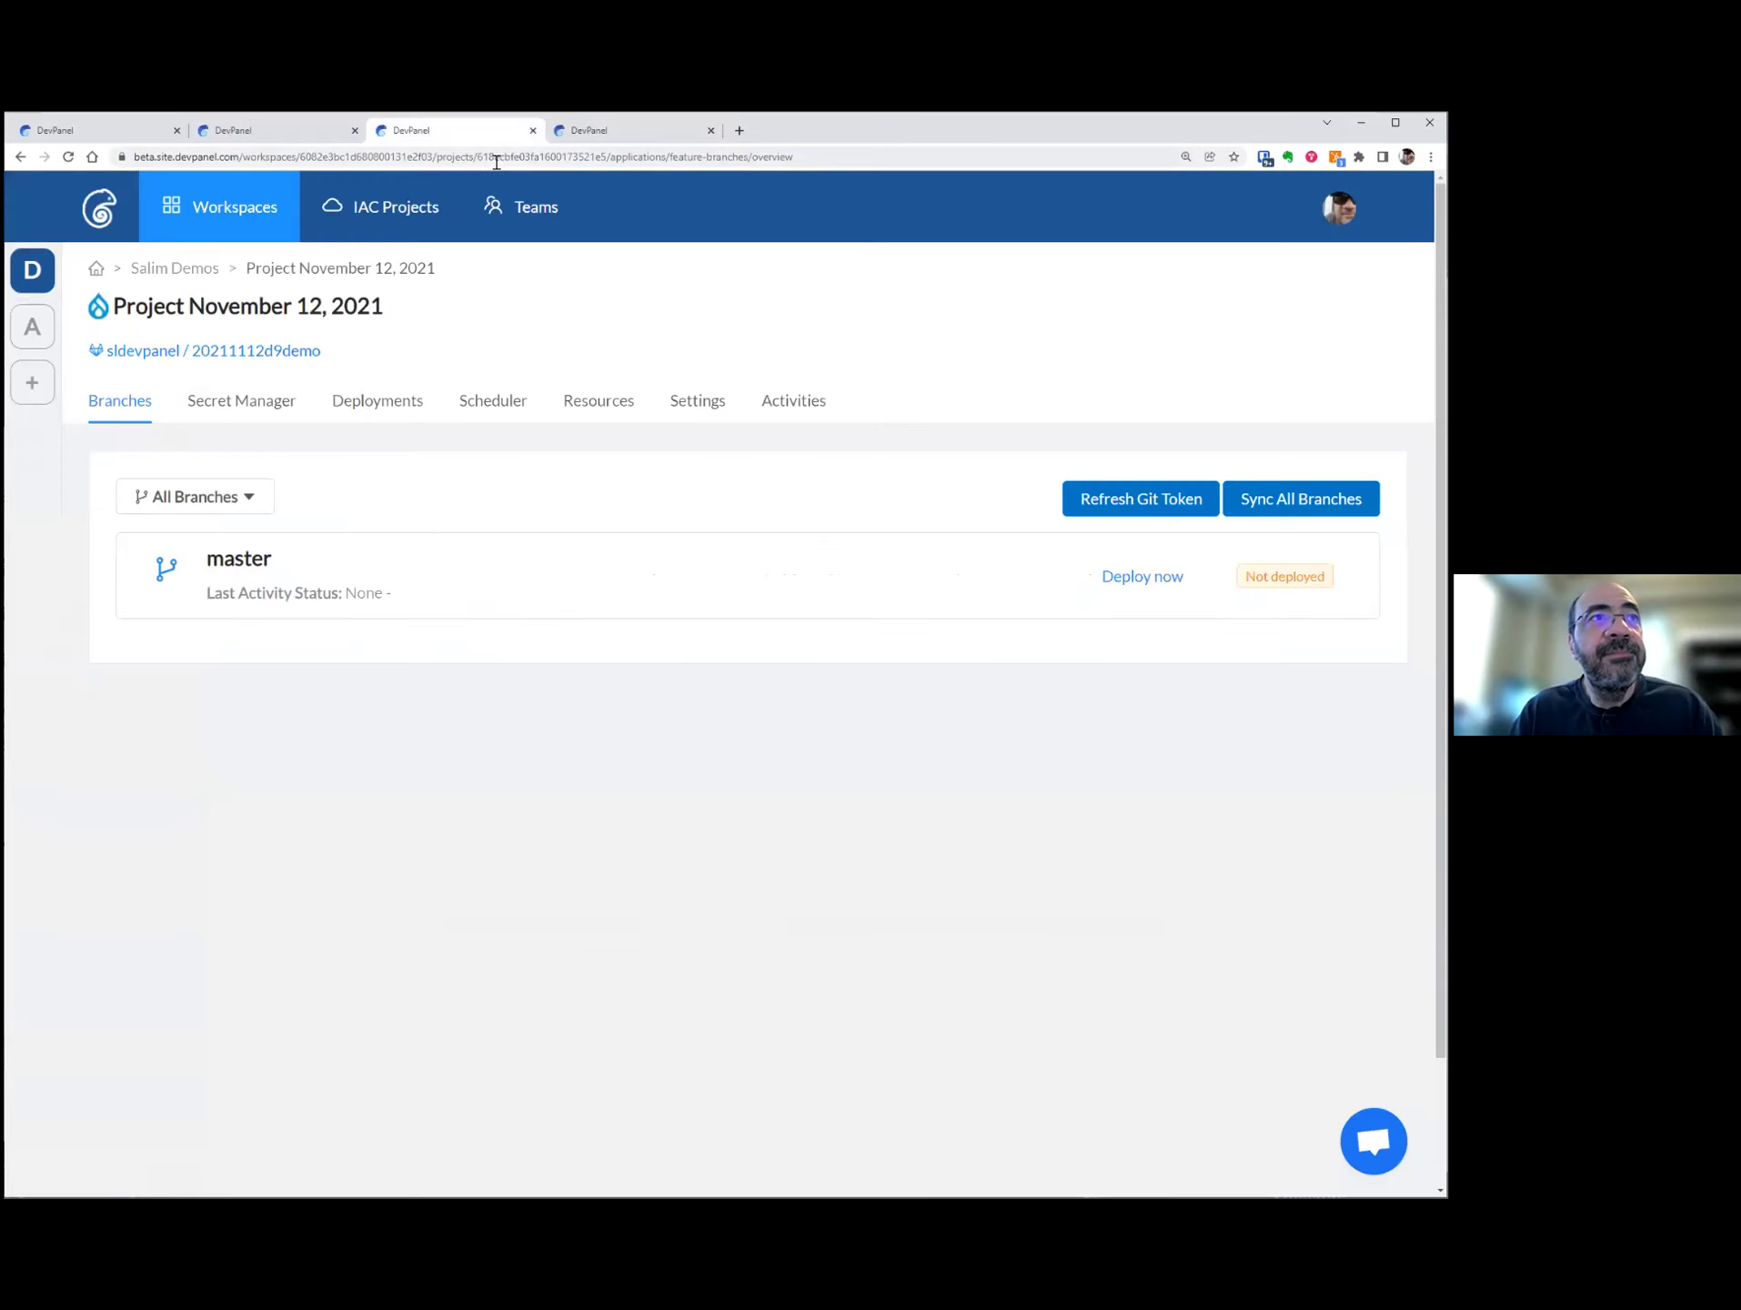
- Start deploying the master branch, preview the import and copy sources, and choose From scratch (no files) for the database and files
{"action": "left_click", "coordinate": [1164, 577]}
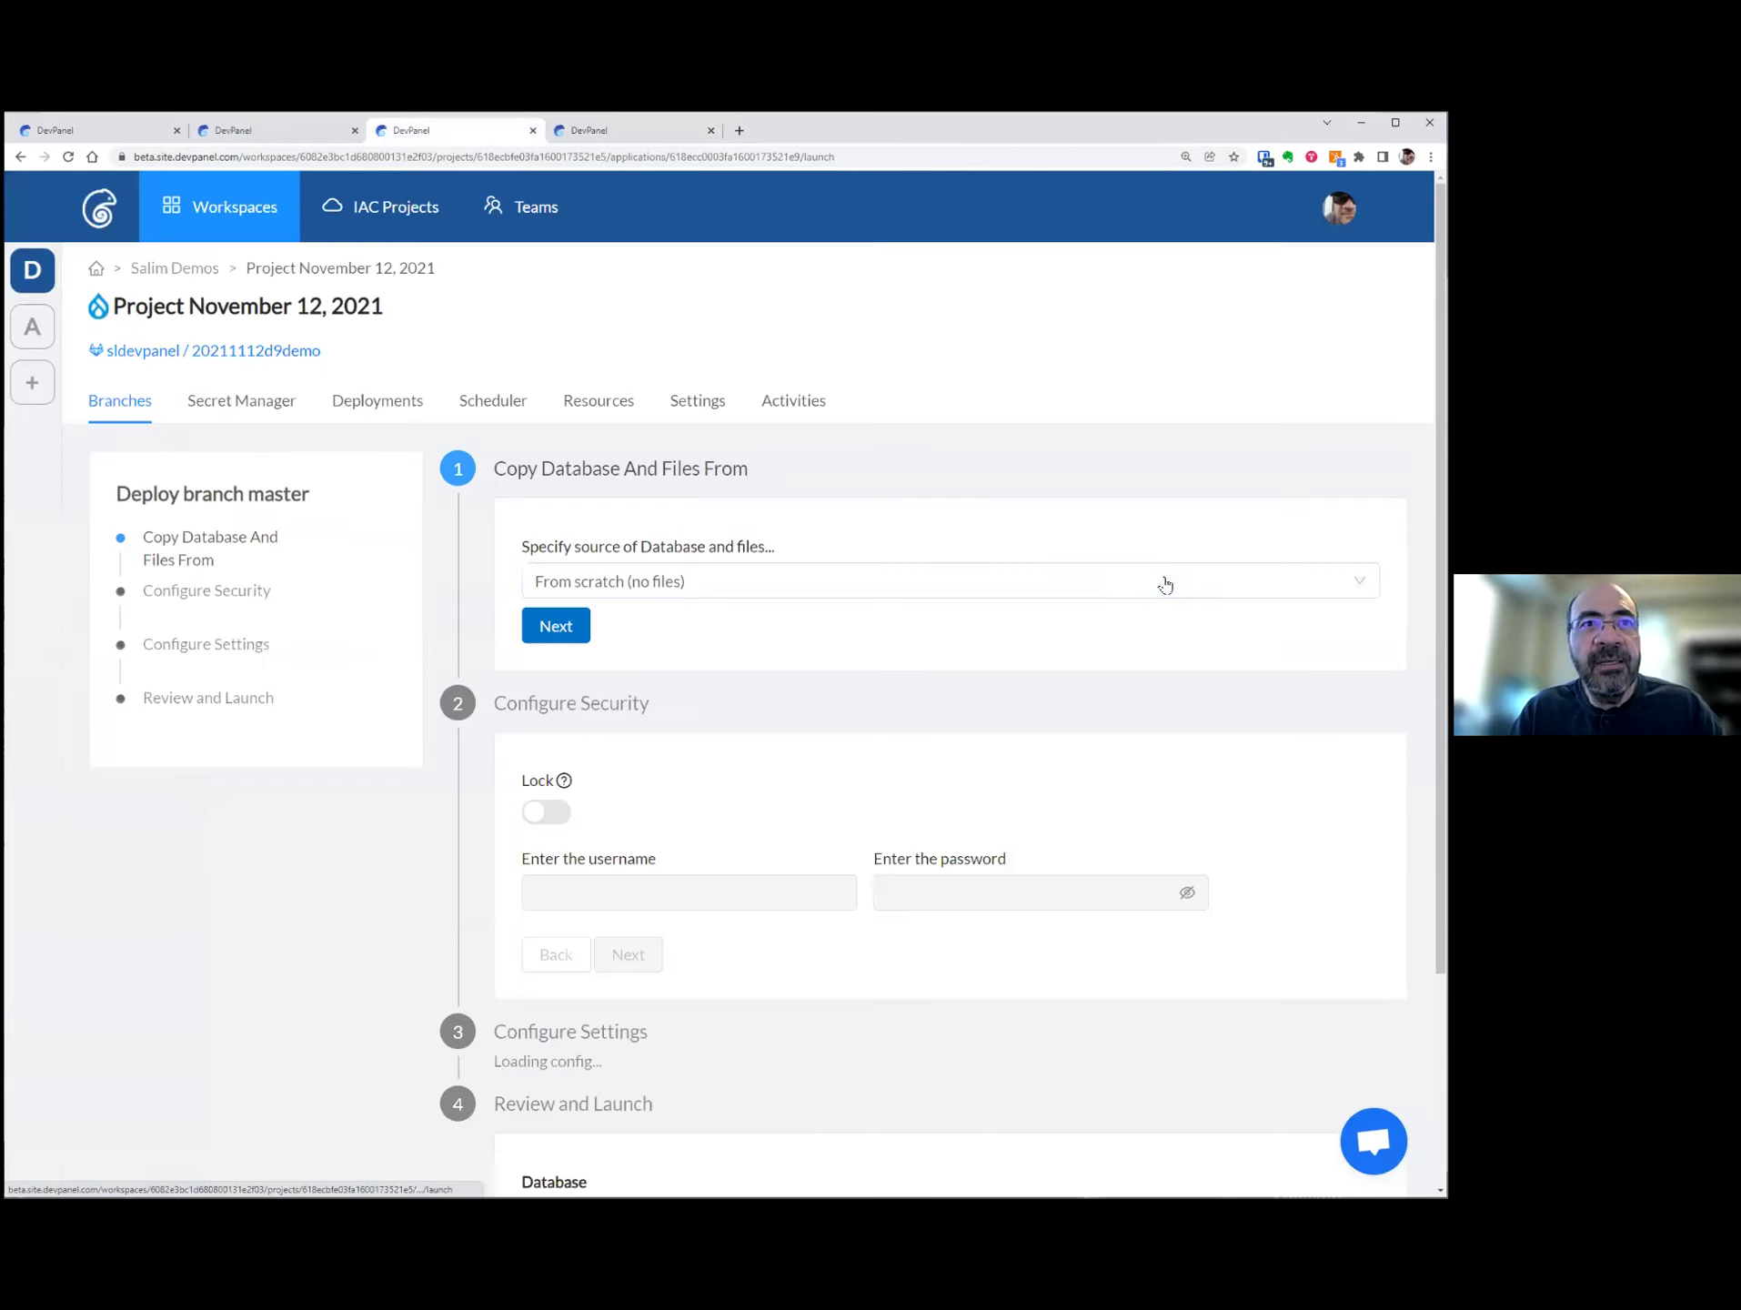
{"action": "left_click", "coordinate": [937, 584]}
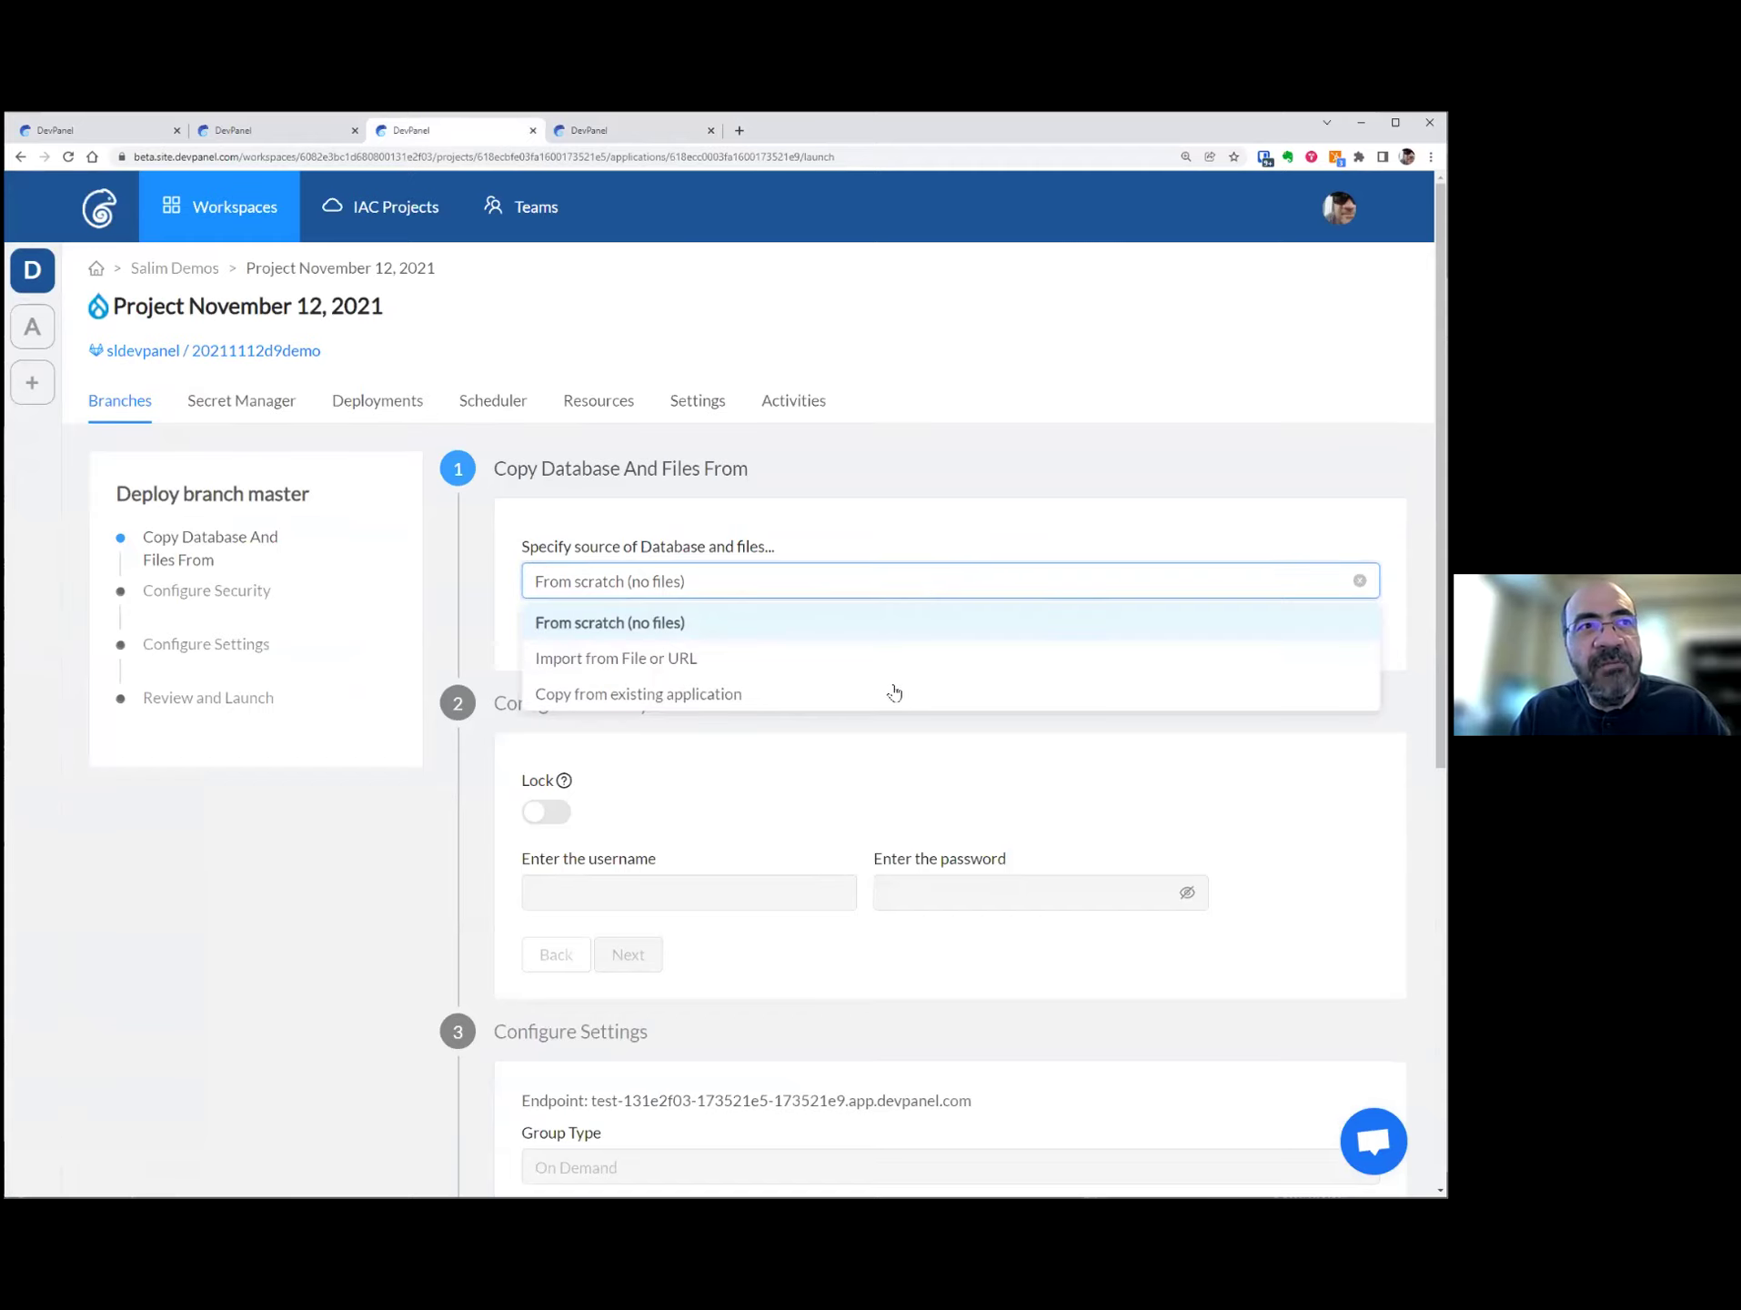
{"action": "left_click", "coordinate": [891, 653]}
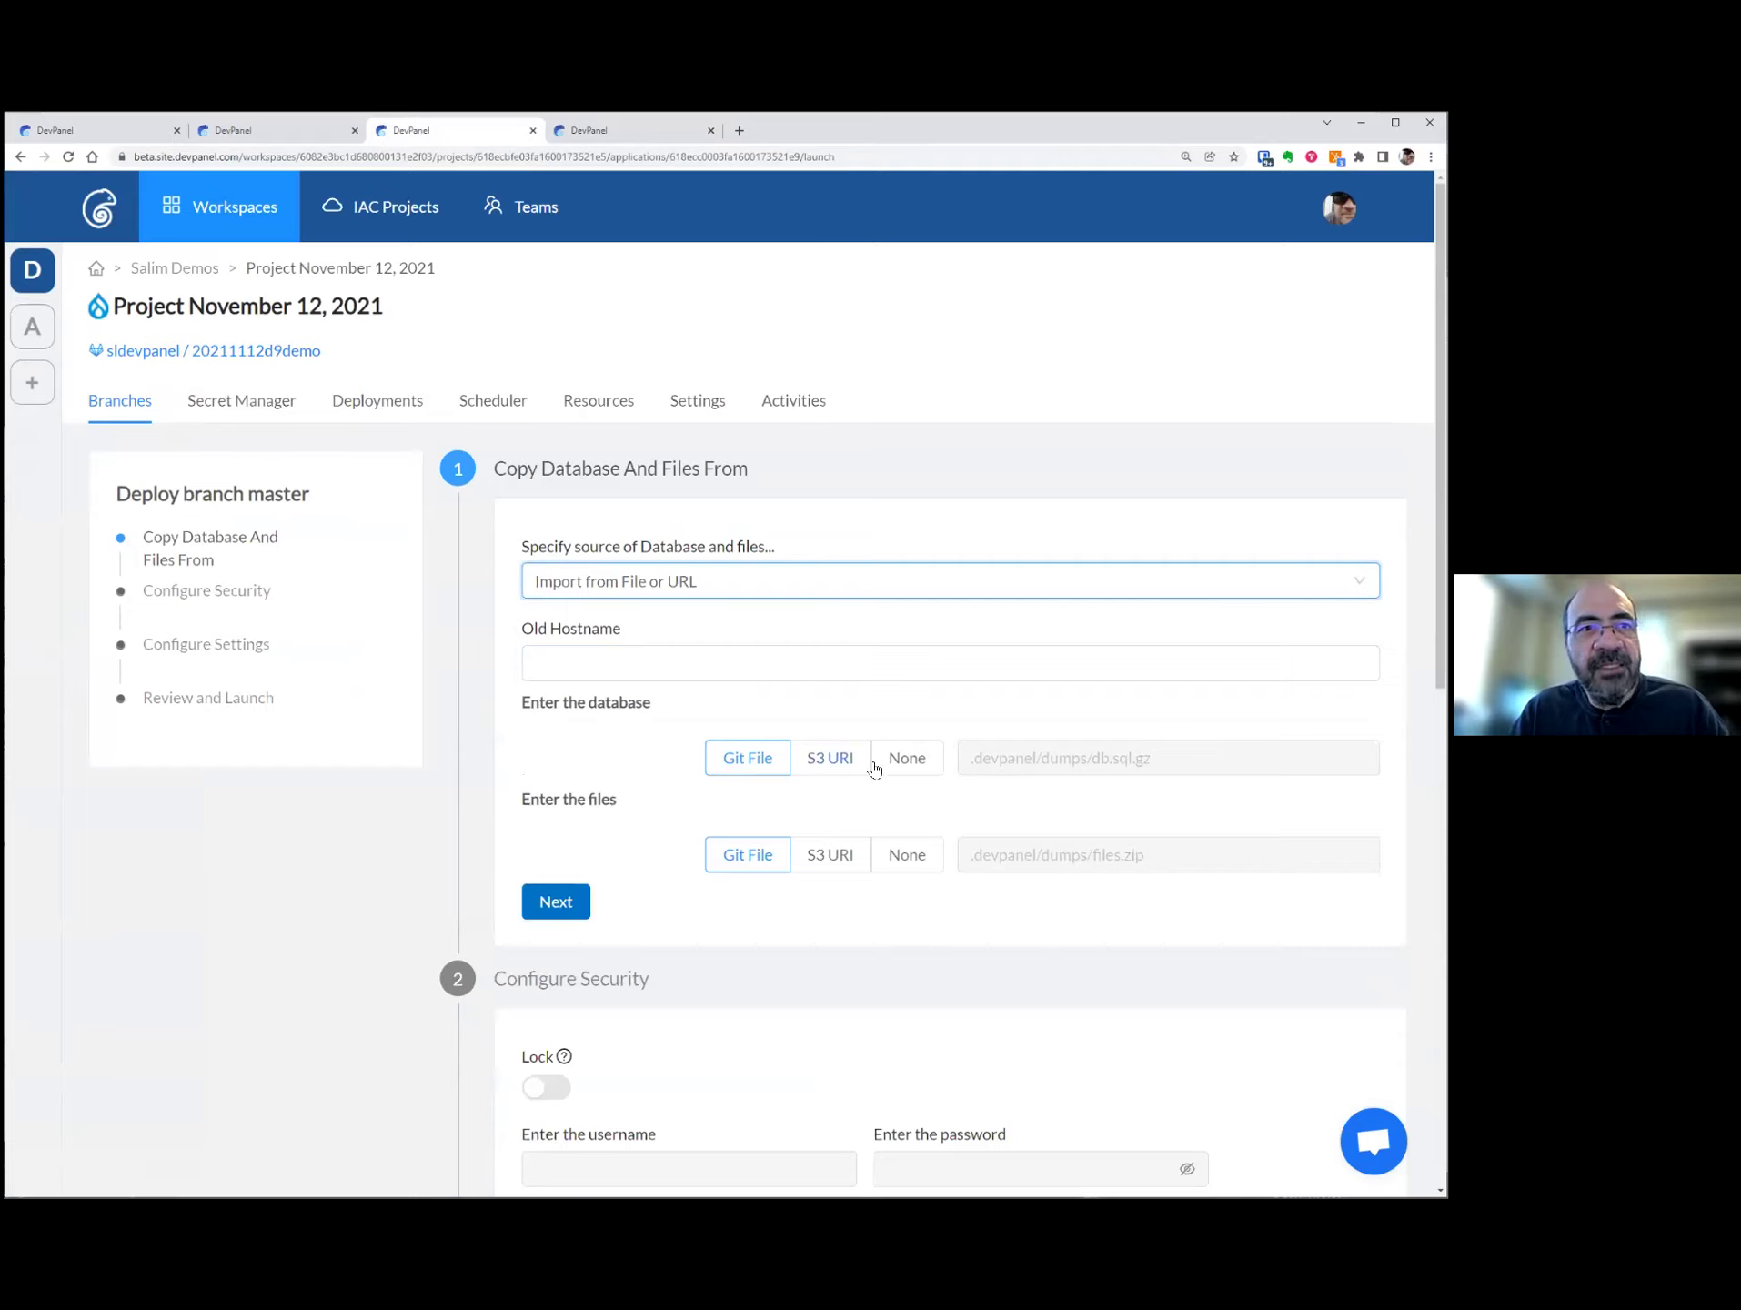
{"action": "left_click", "coordinate": [678, 585]}
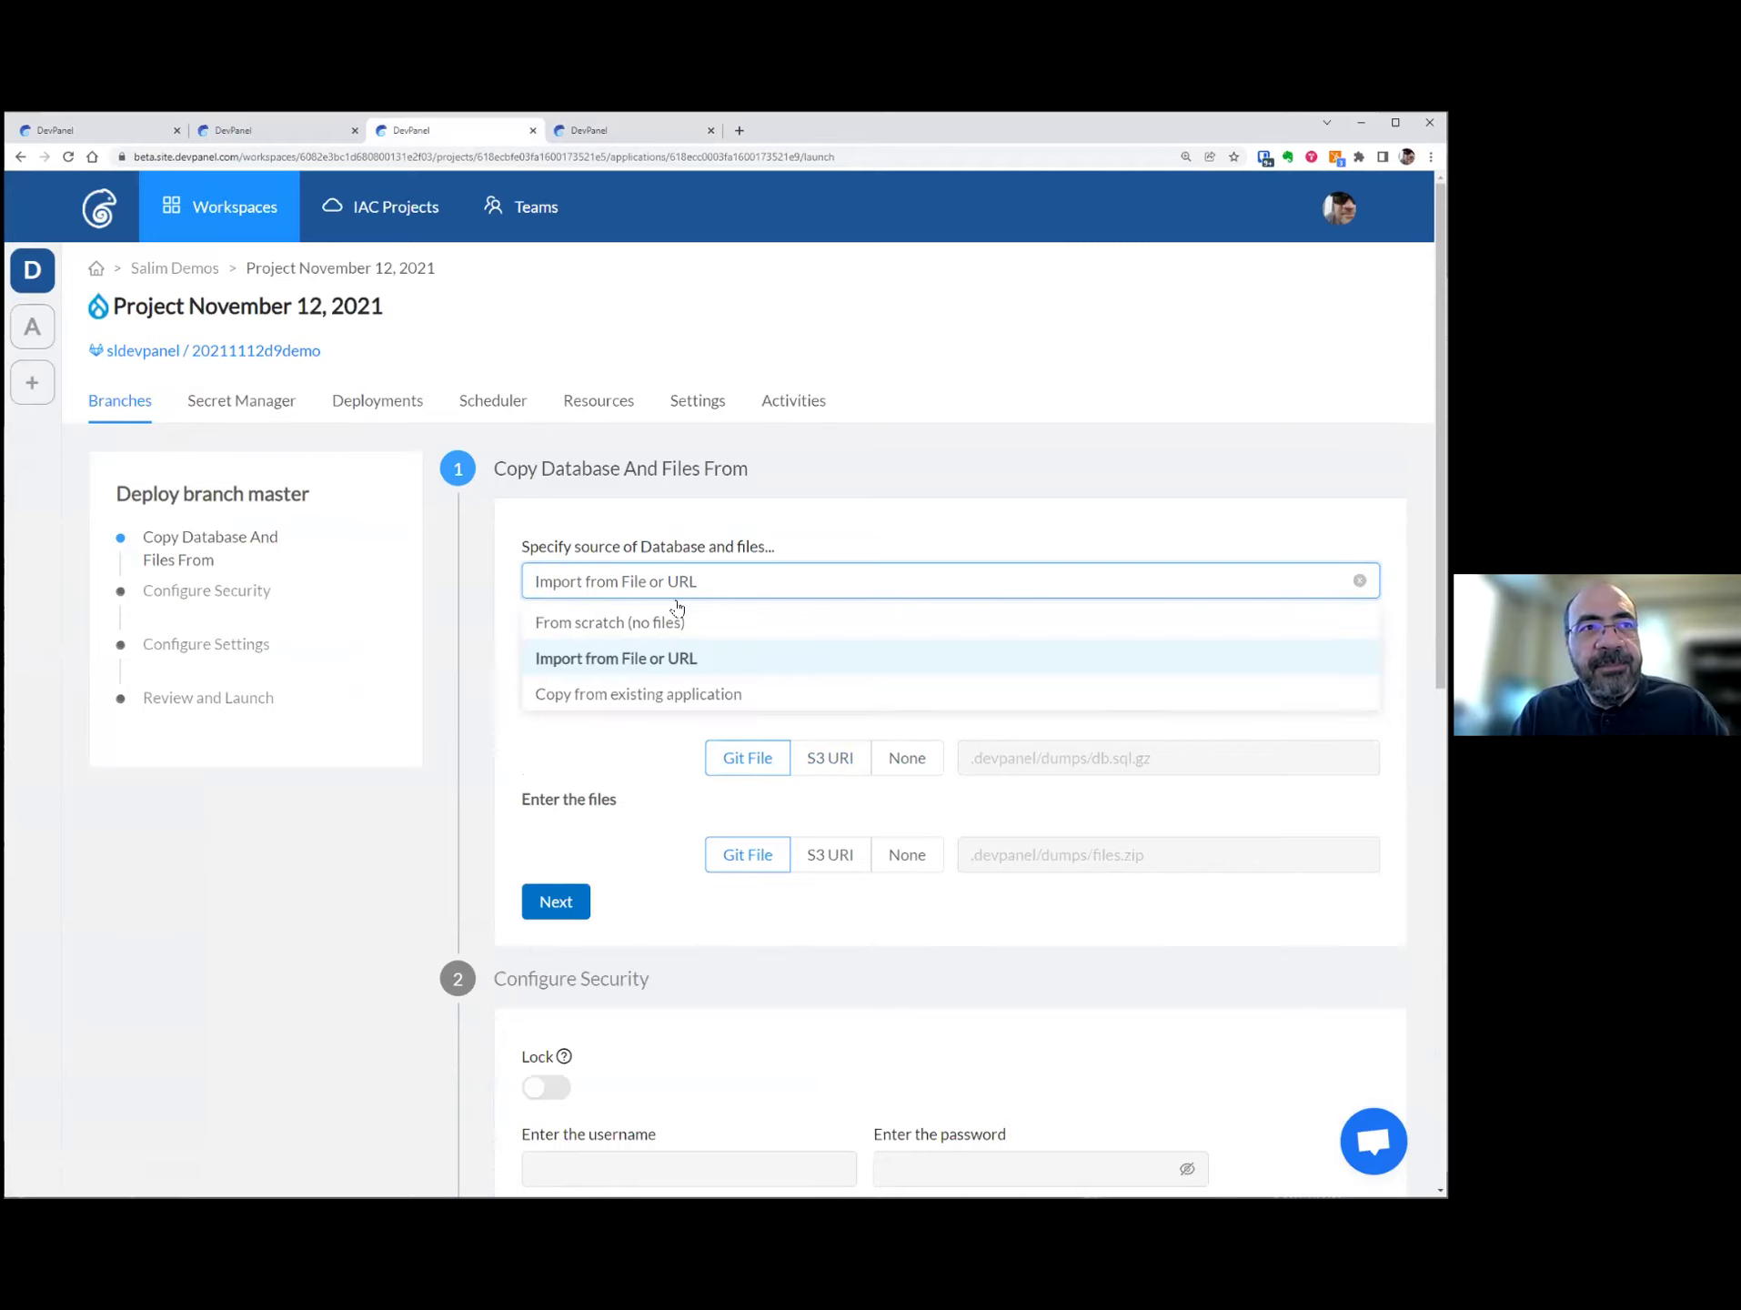
{"action": "left_click", "coordinate": [665, 698]}
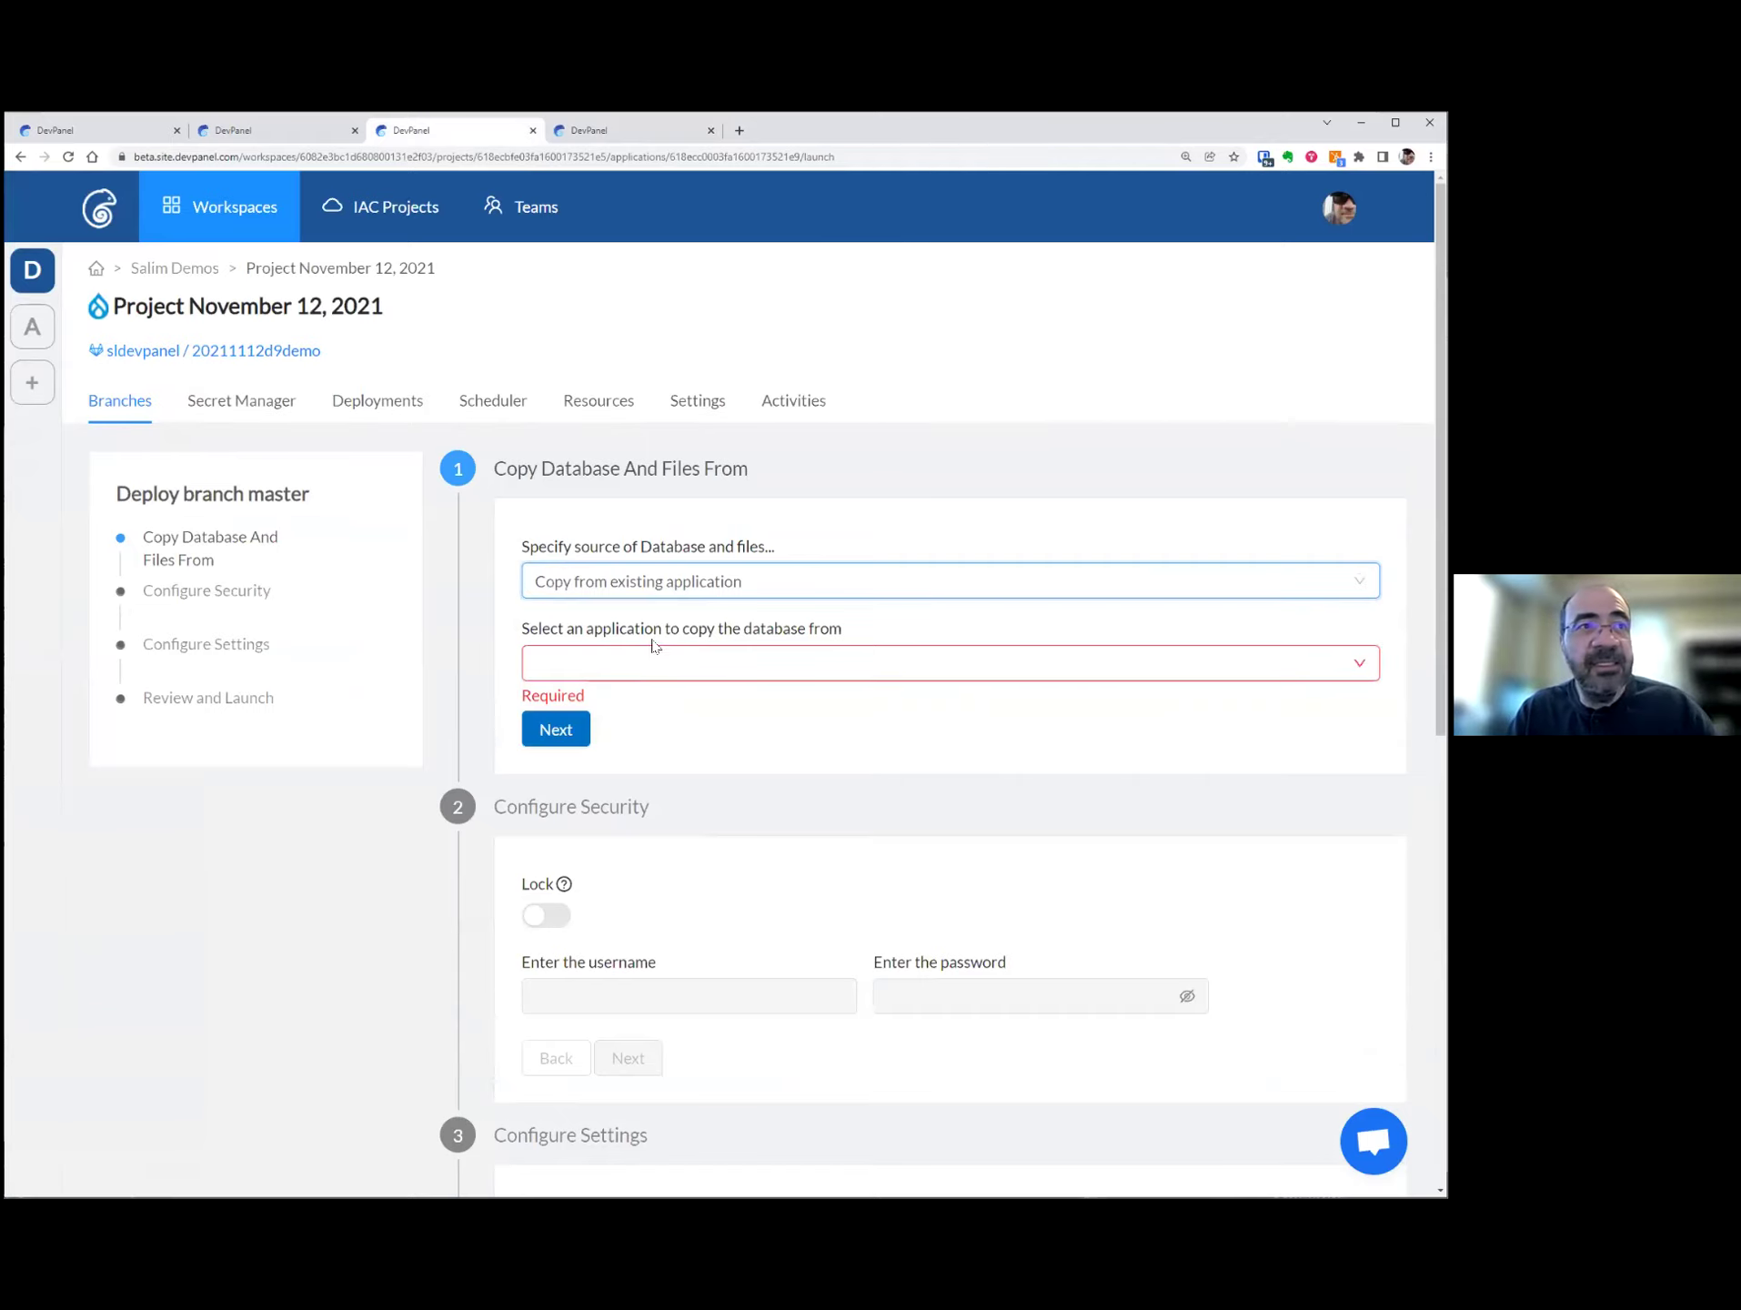
{"action": "left_click", "coordinate": [737, 592]}
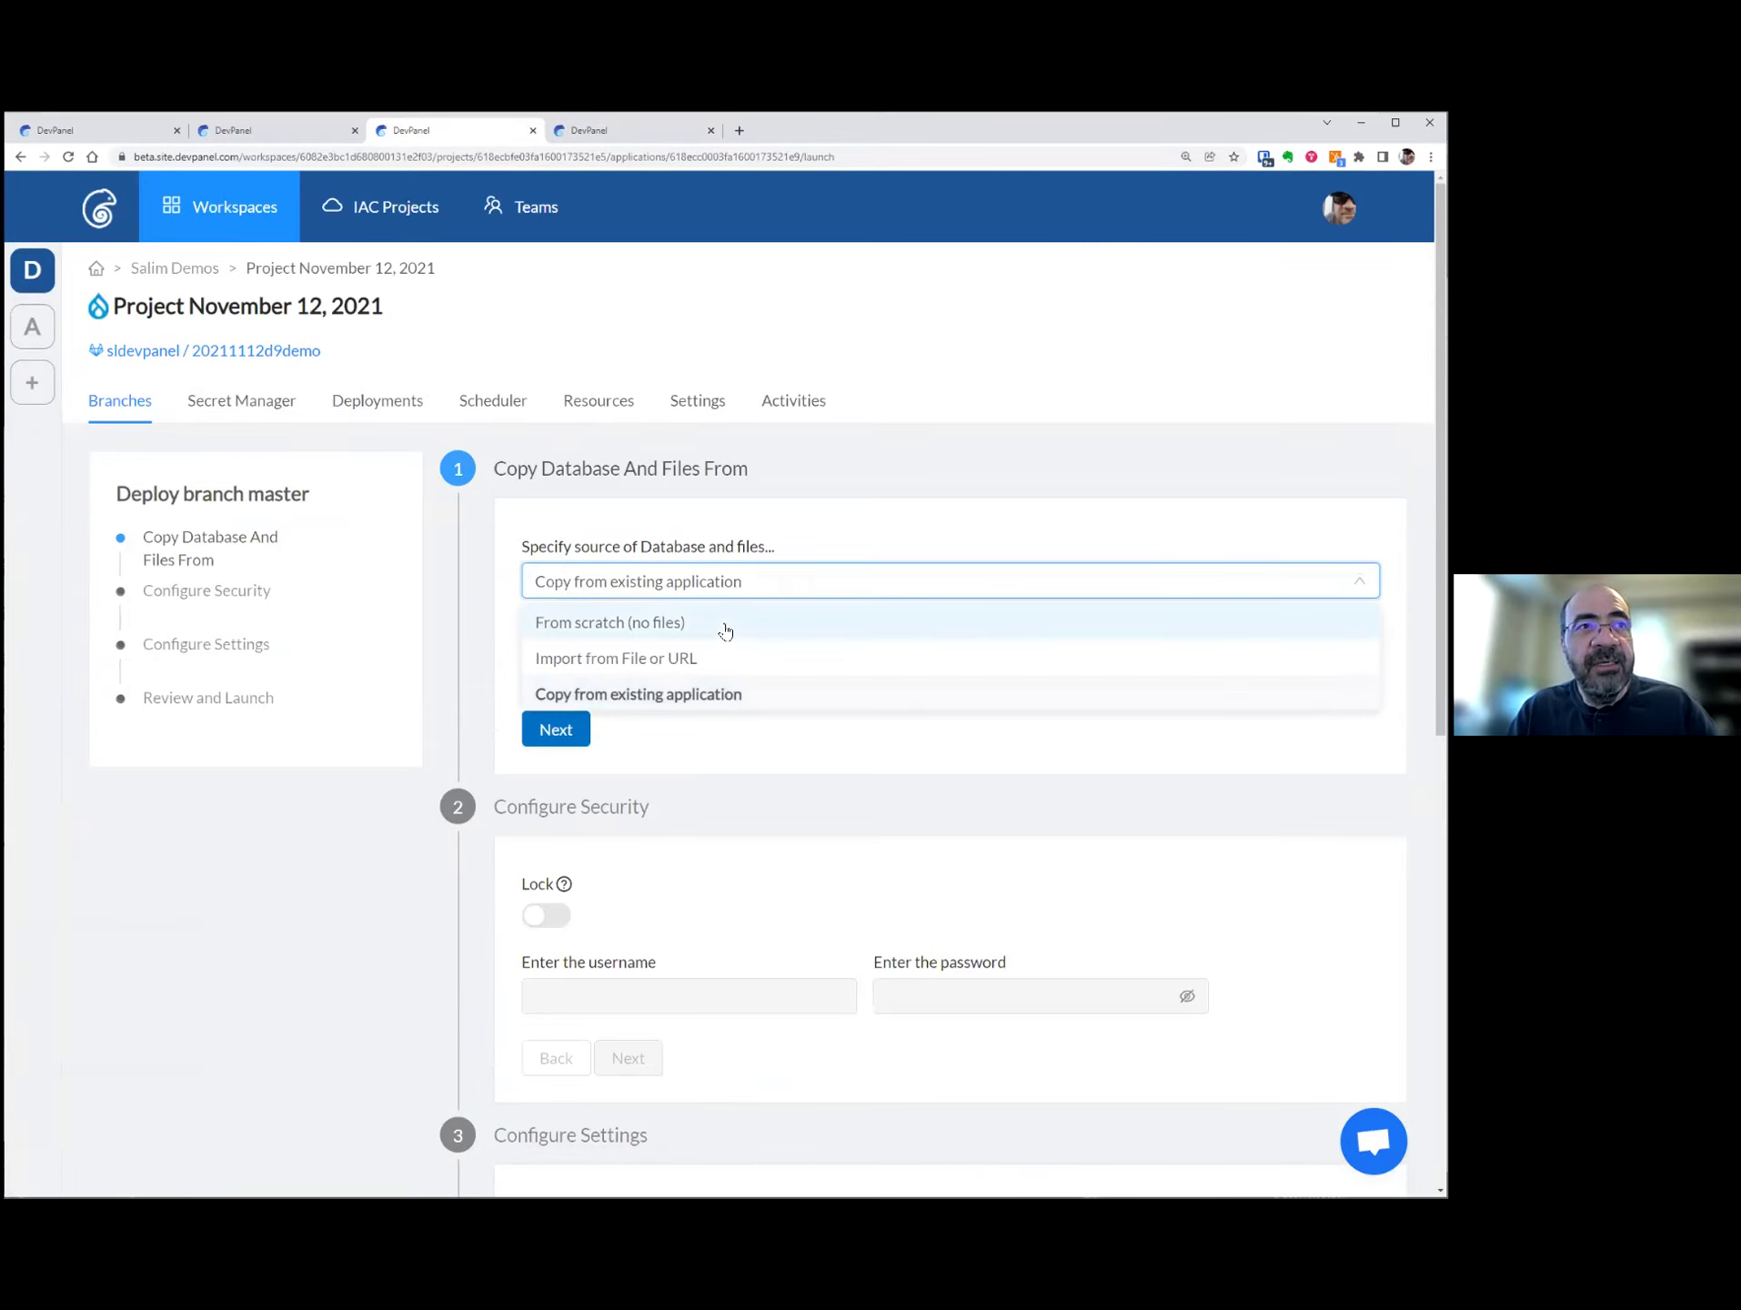
{"action": "left_click", "coordinate": [718, 624]}
{"action": "left_click", "coordinate": [580, 637]}
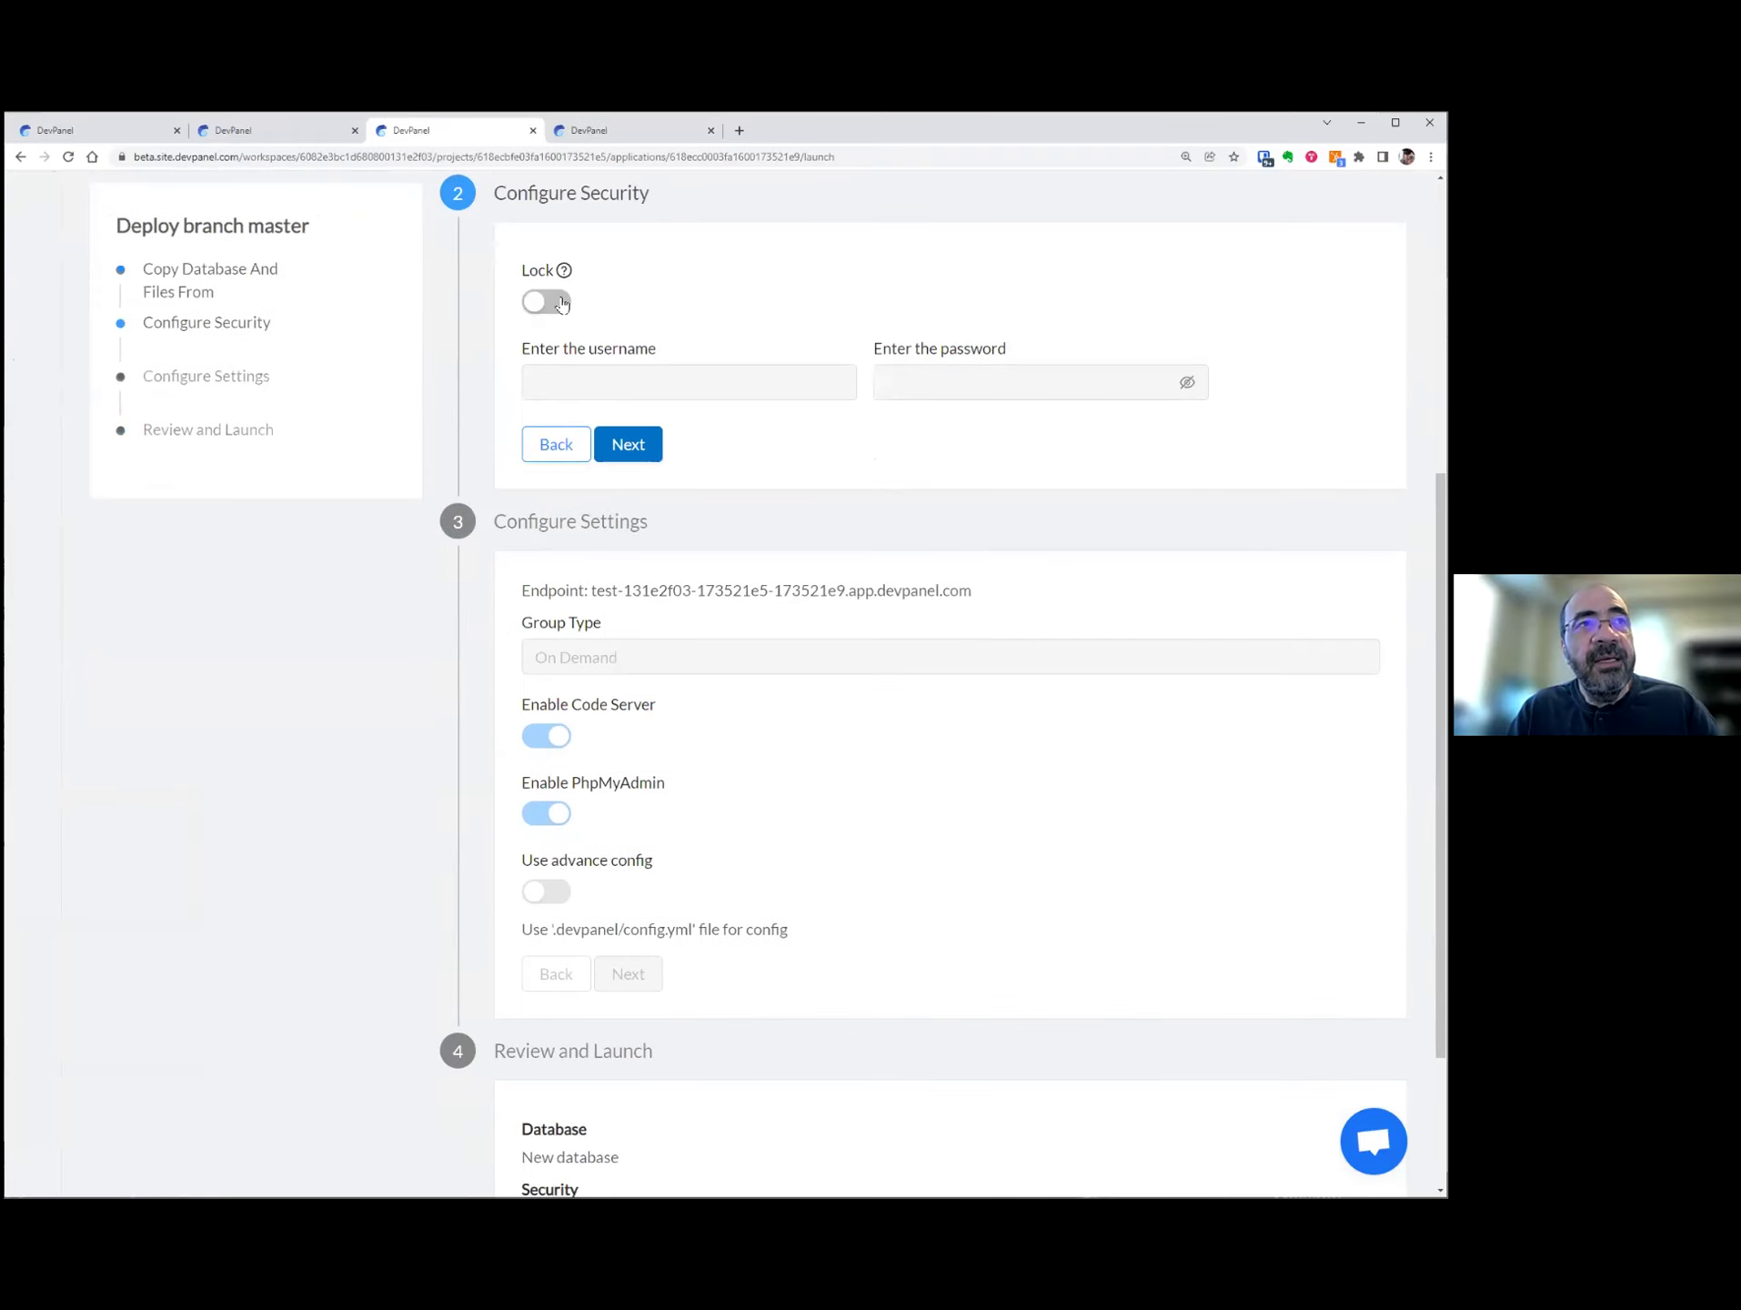
- Turn the security Lock for the master branch deployment on and back off
{"action": "left_click", "coordinate": [547, 302]}
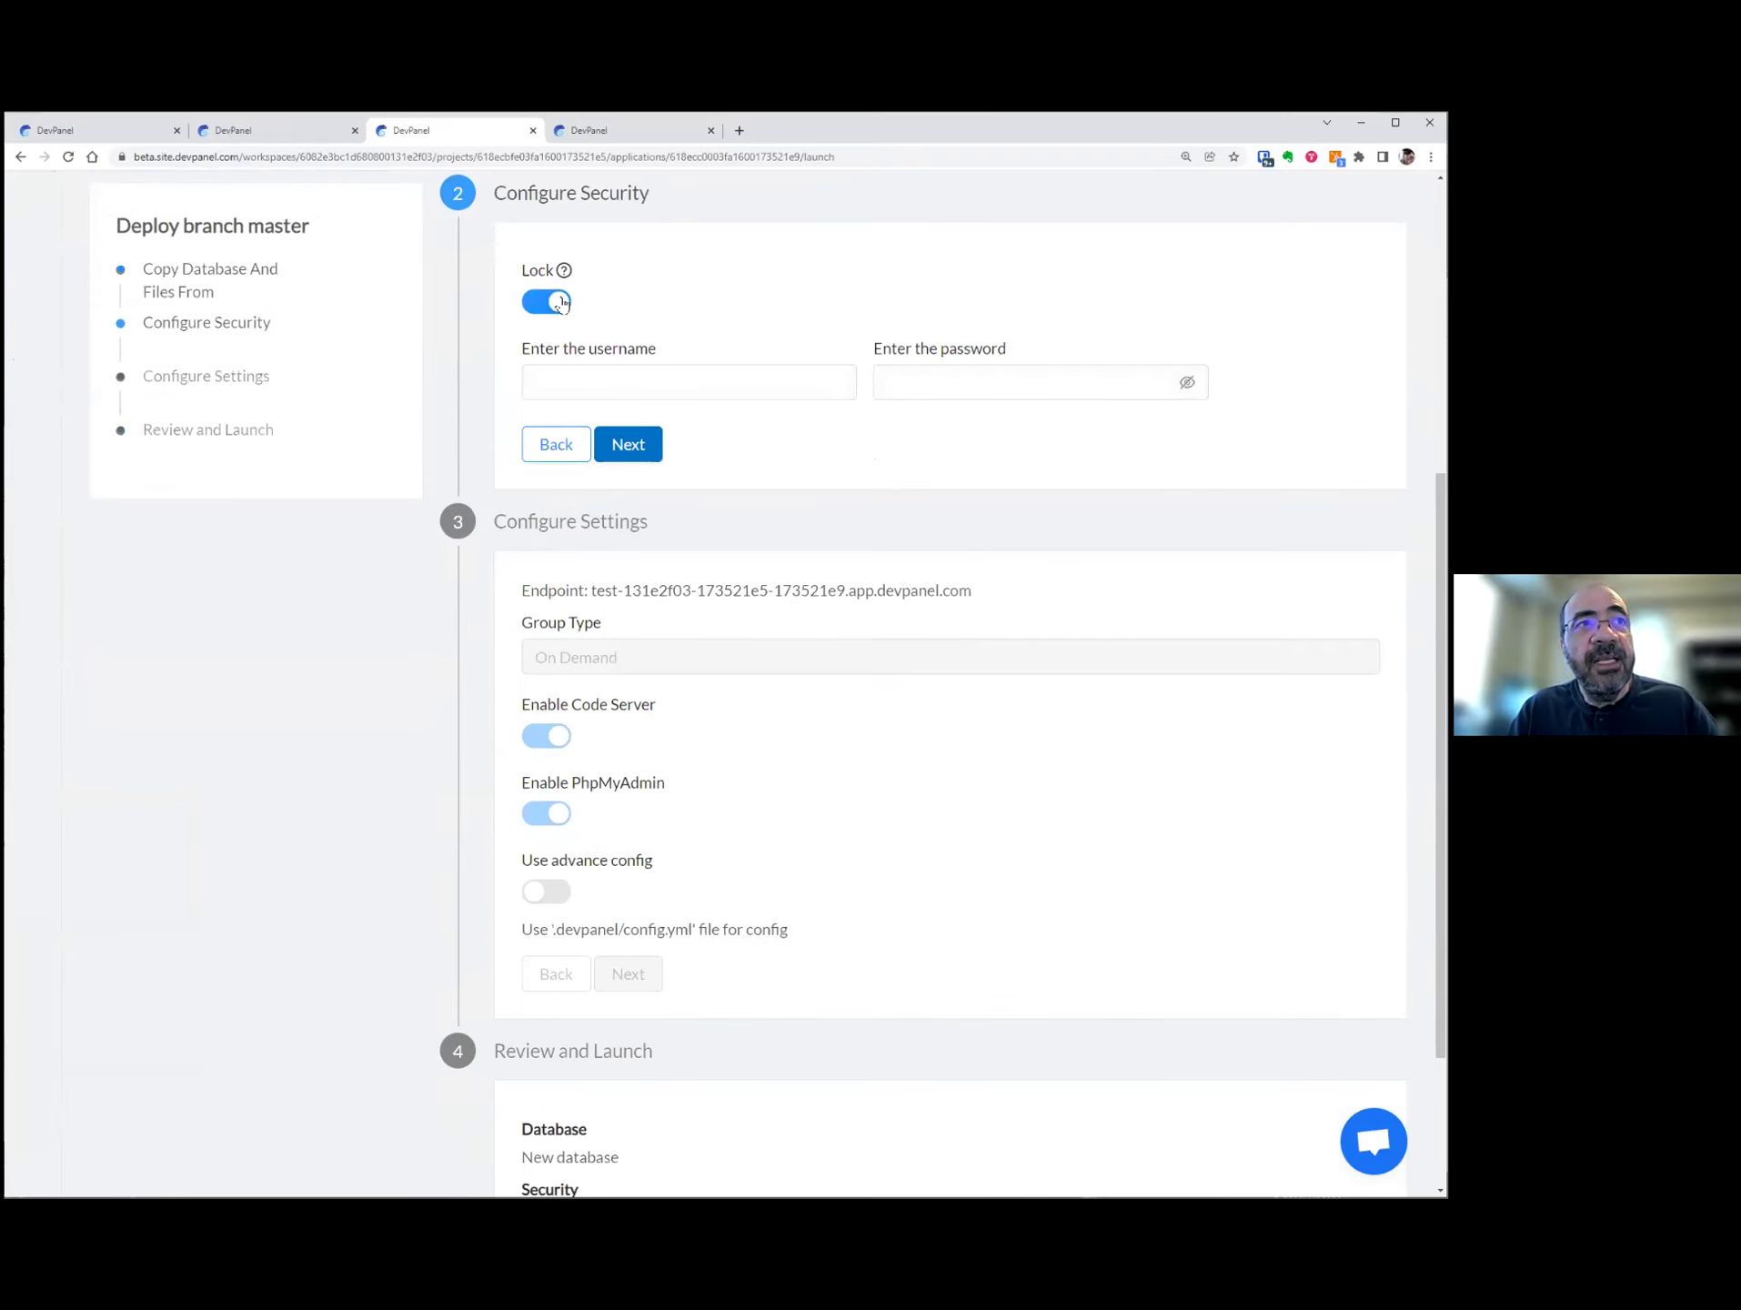
{"action": "left_click", "coordinate": [562, 303]}
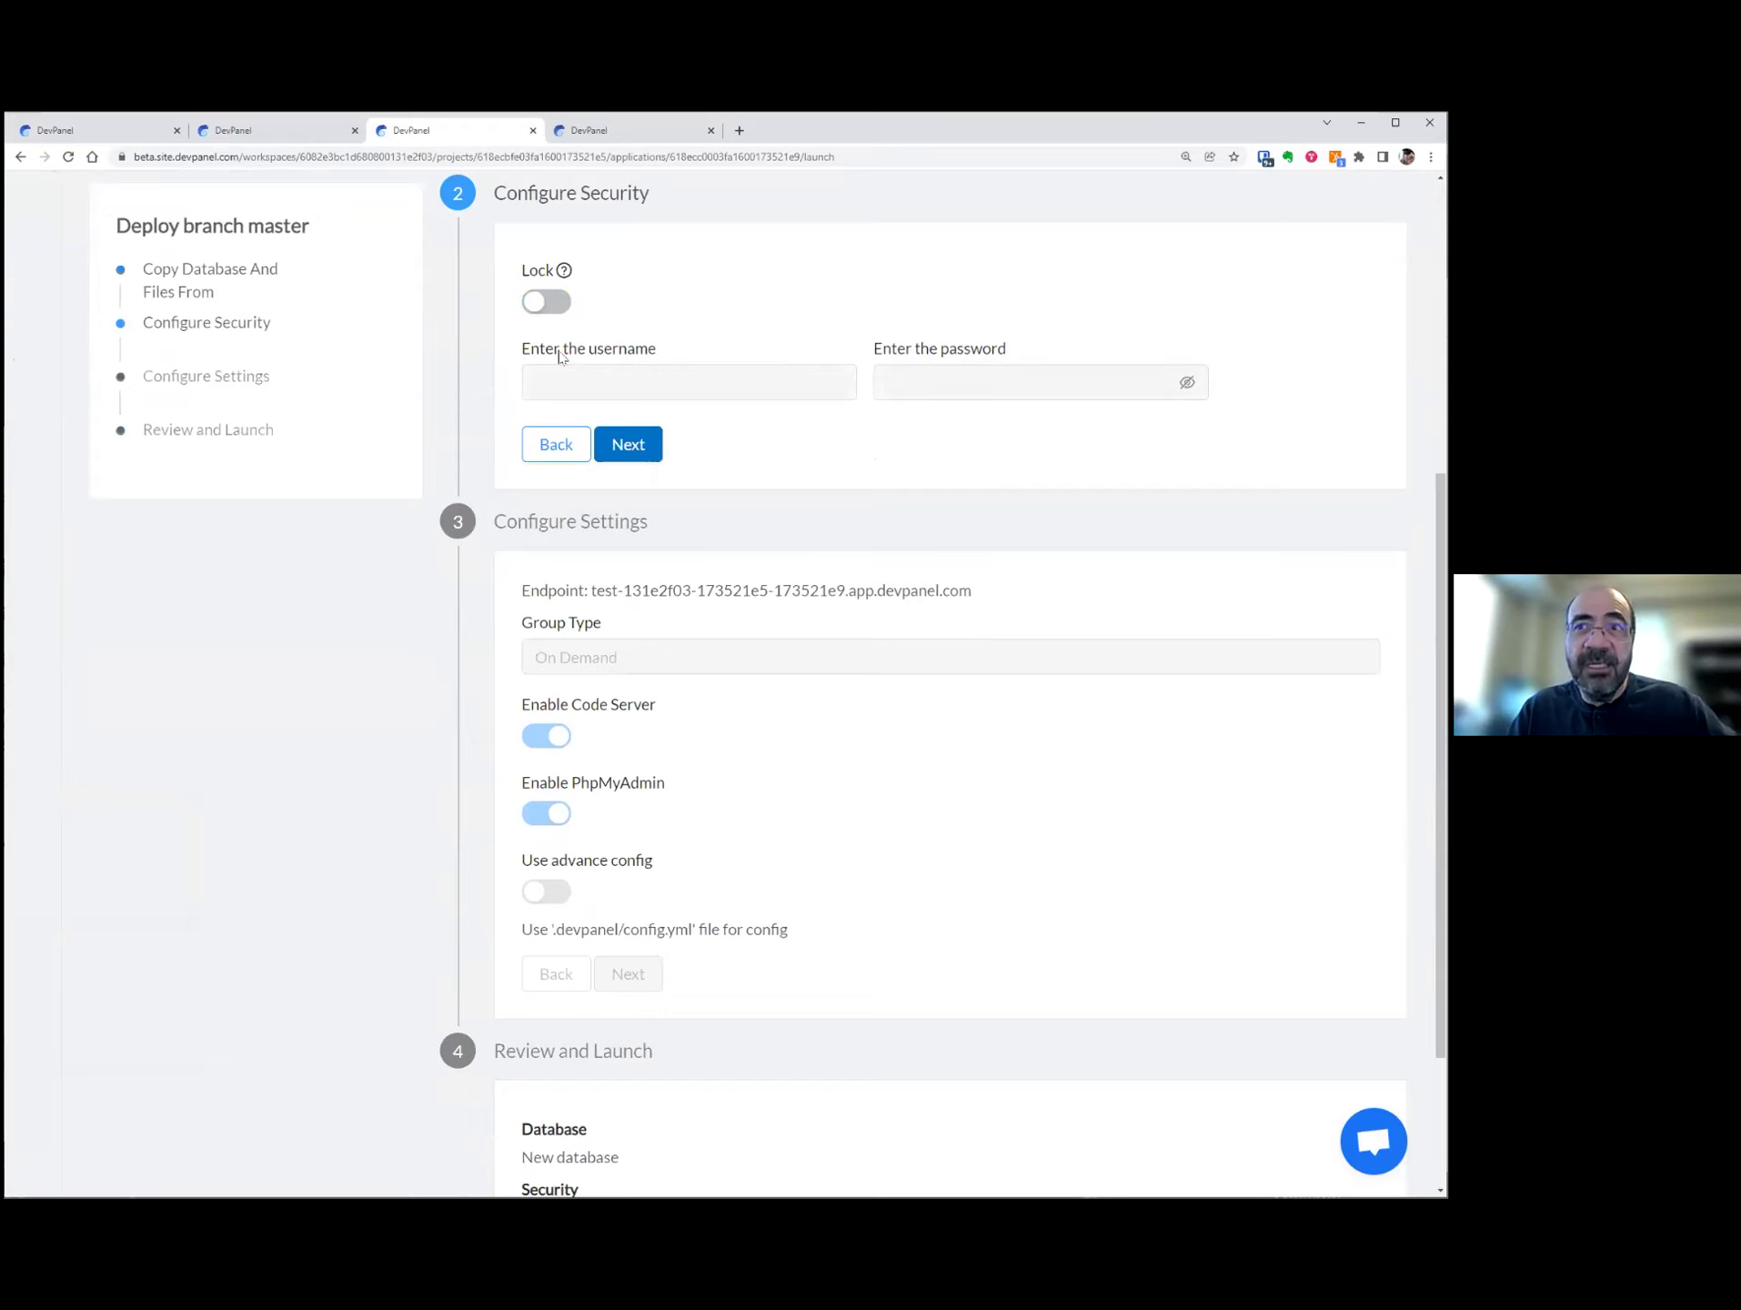
- Accept the security settings with Lock off, keep the On Demand group type, and leave Code Server and PhpMyAdmin enabled
{"action": "left_click", "coordinate": [624, 455]}
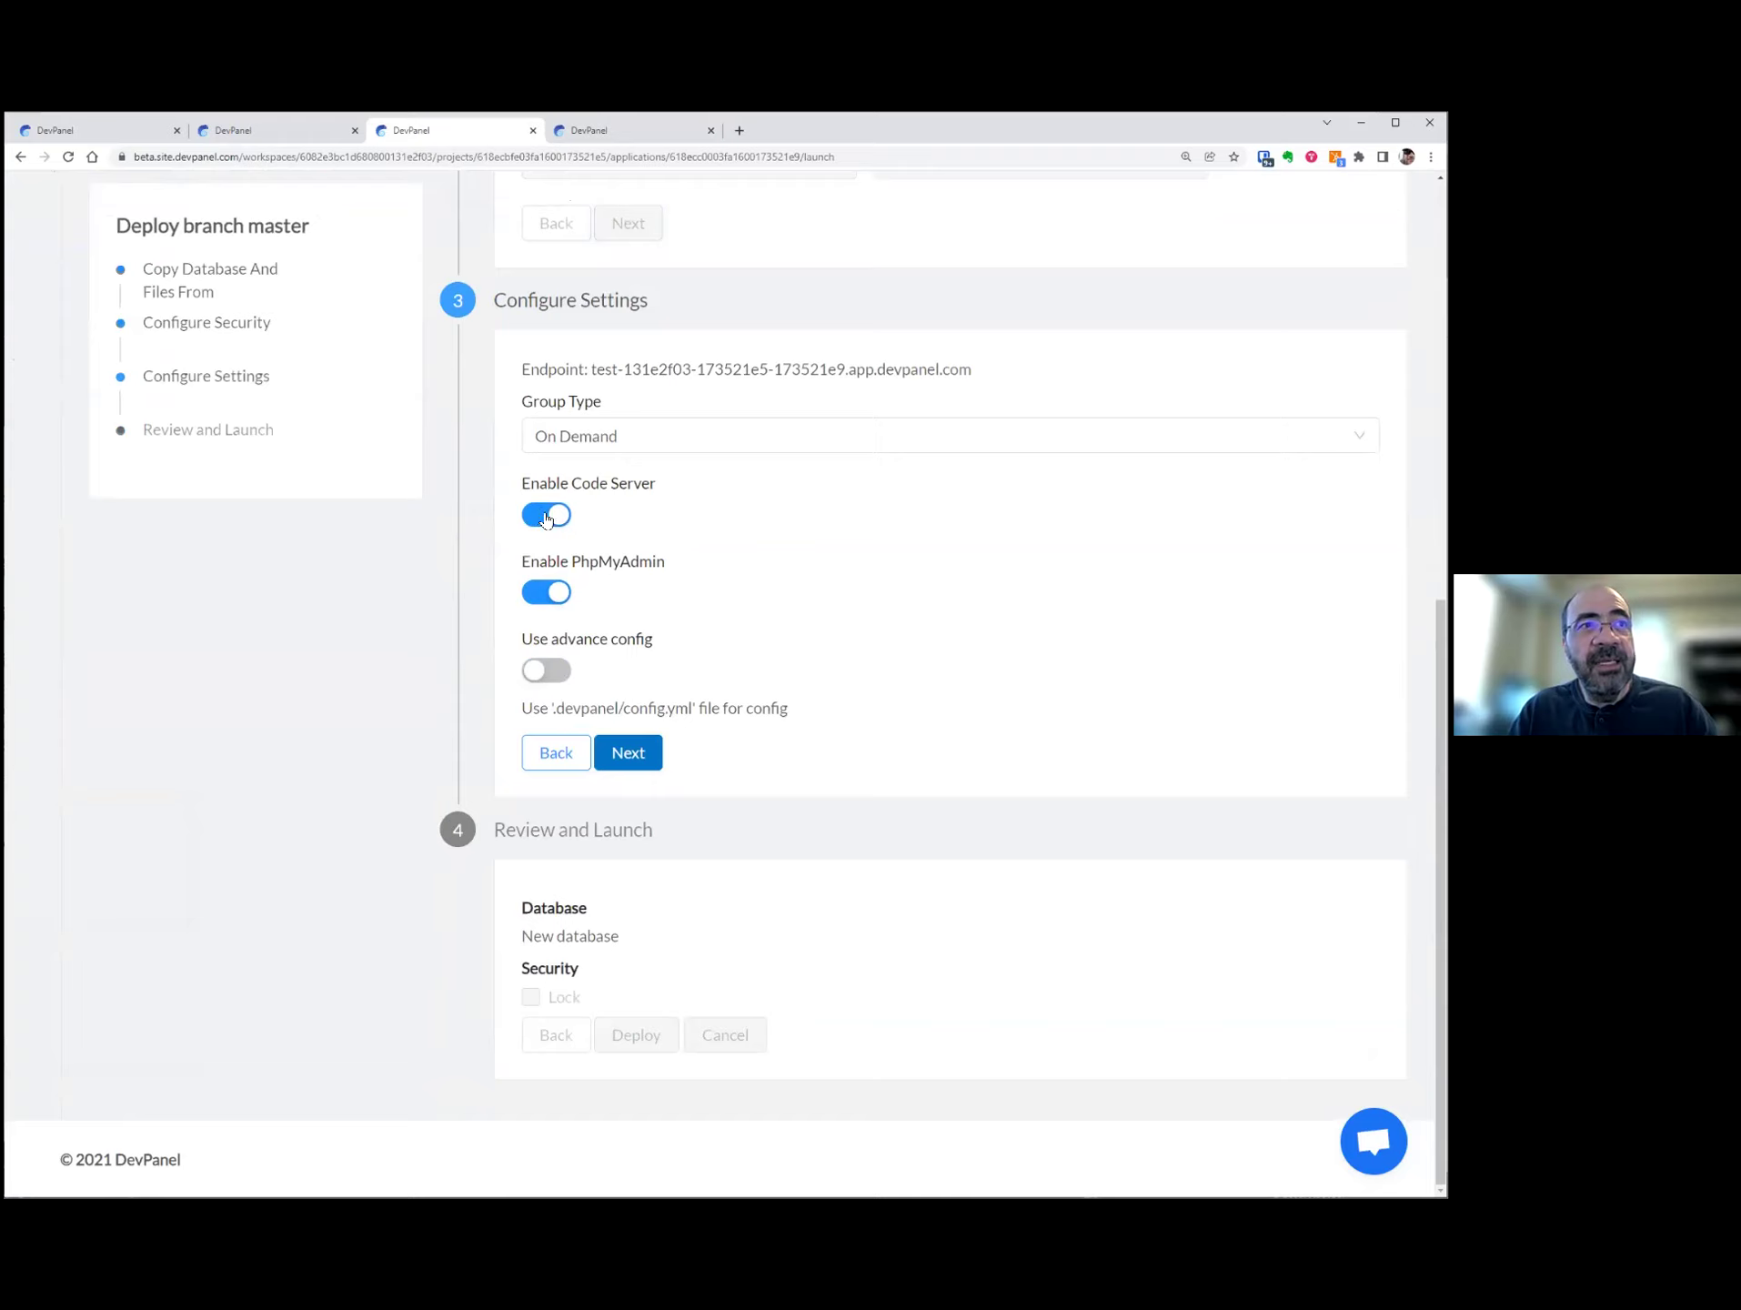
{"action": "left_click", "coordinate": [544, 436]}
{"action": "left_click", "coordinate": [603, 511]}
{"action": "left_click", "coordinate": [605, 516]}
{"action": "left_click", "coordinate": [606, 455]}
{"action": "left_click", "coordinate": [606, 474]}
{"action": "left_click", "coordinate": [536, 520]}
{"action": "left_click", "coordinate": [537, 520]}
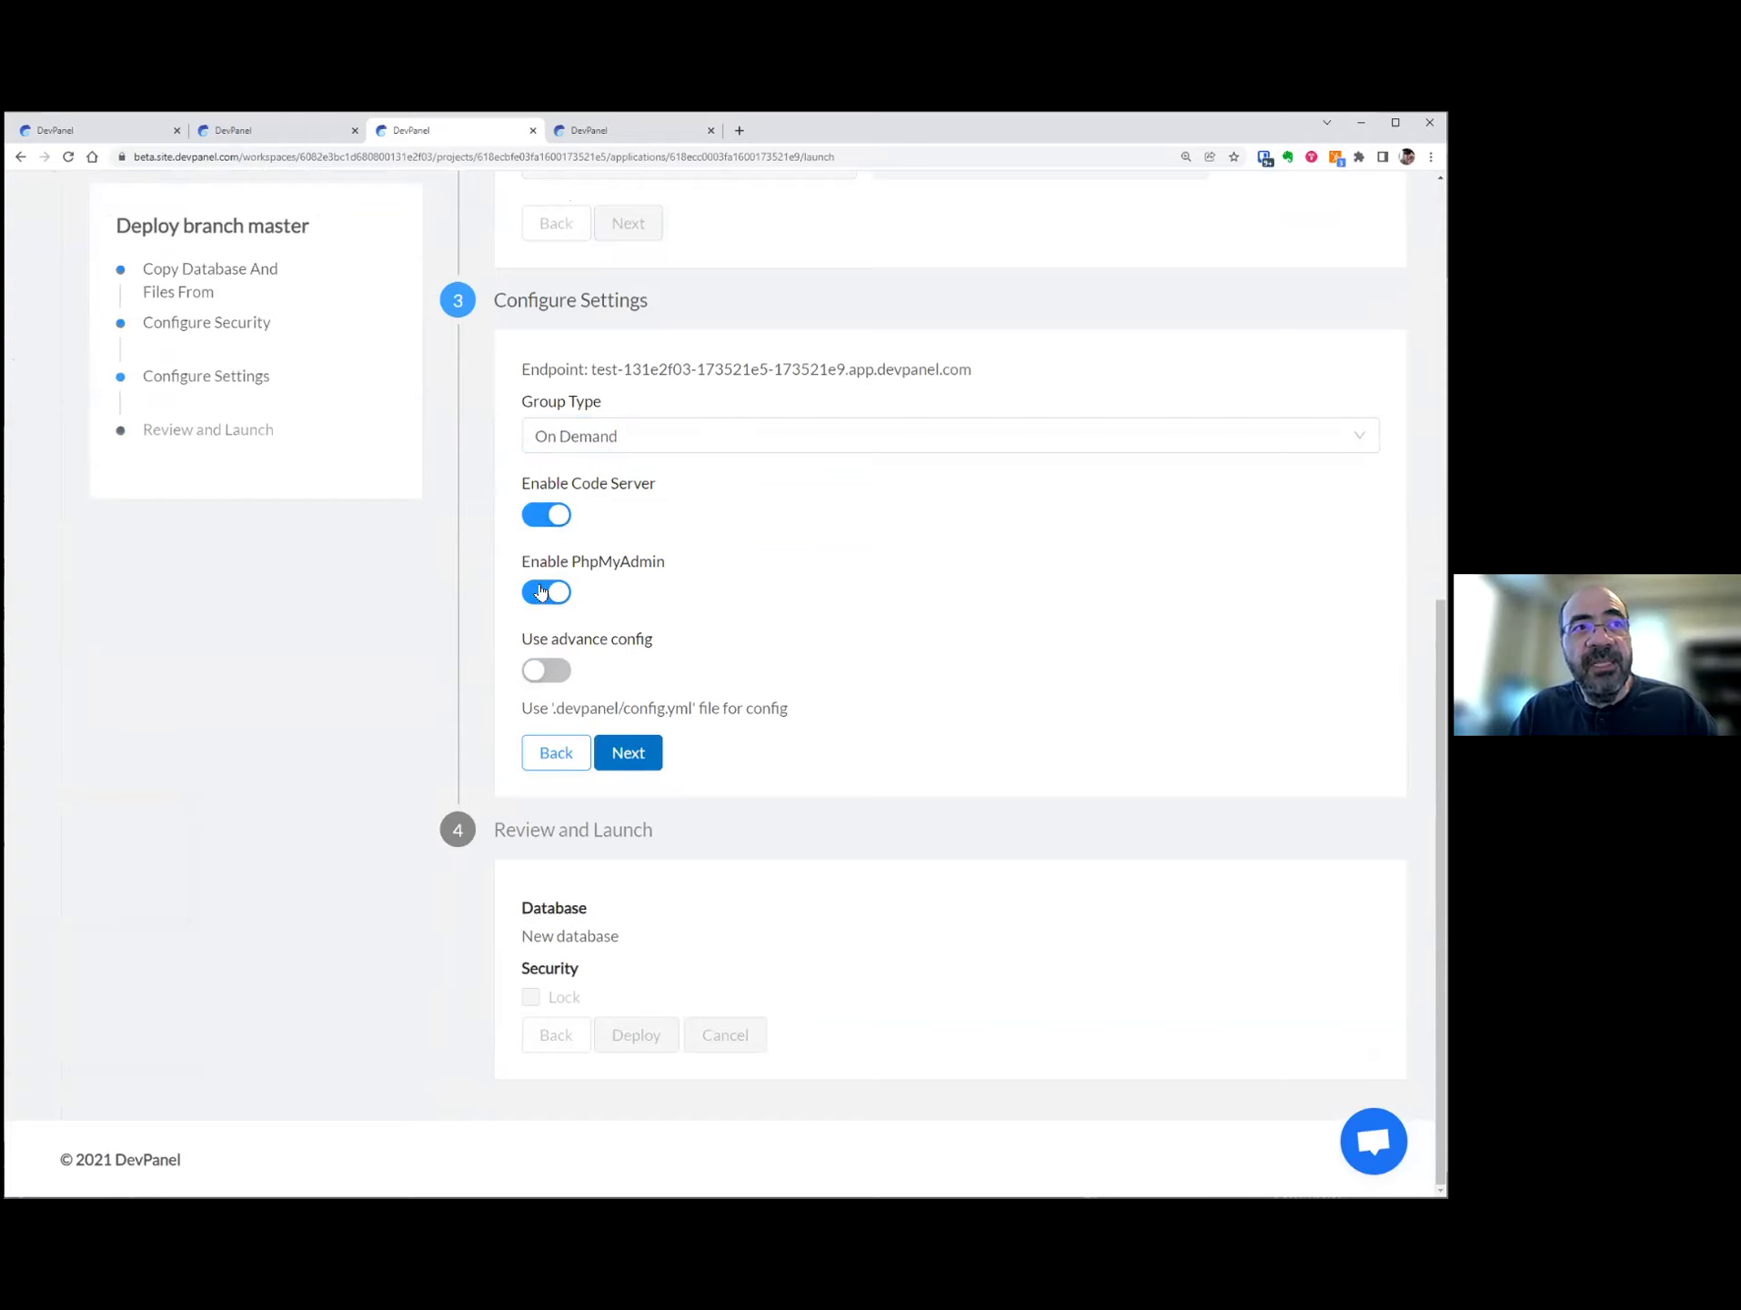
{"action": "left_click", "coordinate": [540, 588]}
{"action": "left_click", "coordinate": [539, 595]}
- Turn on the advanced config, examine its storage, container and environment variable settings, and turn it back off
{"action": "left_click", "coordinate": [537, 672]}
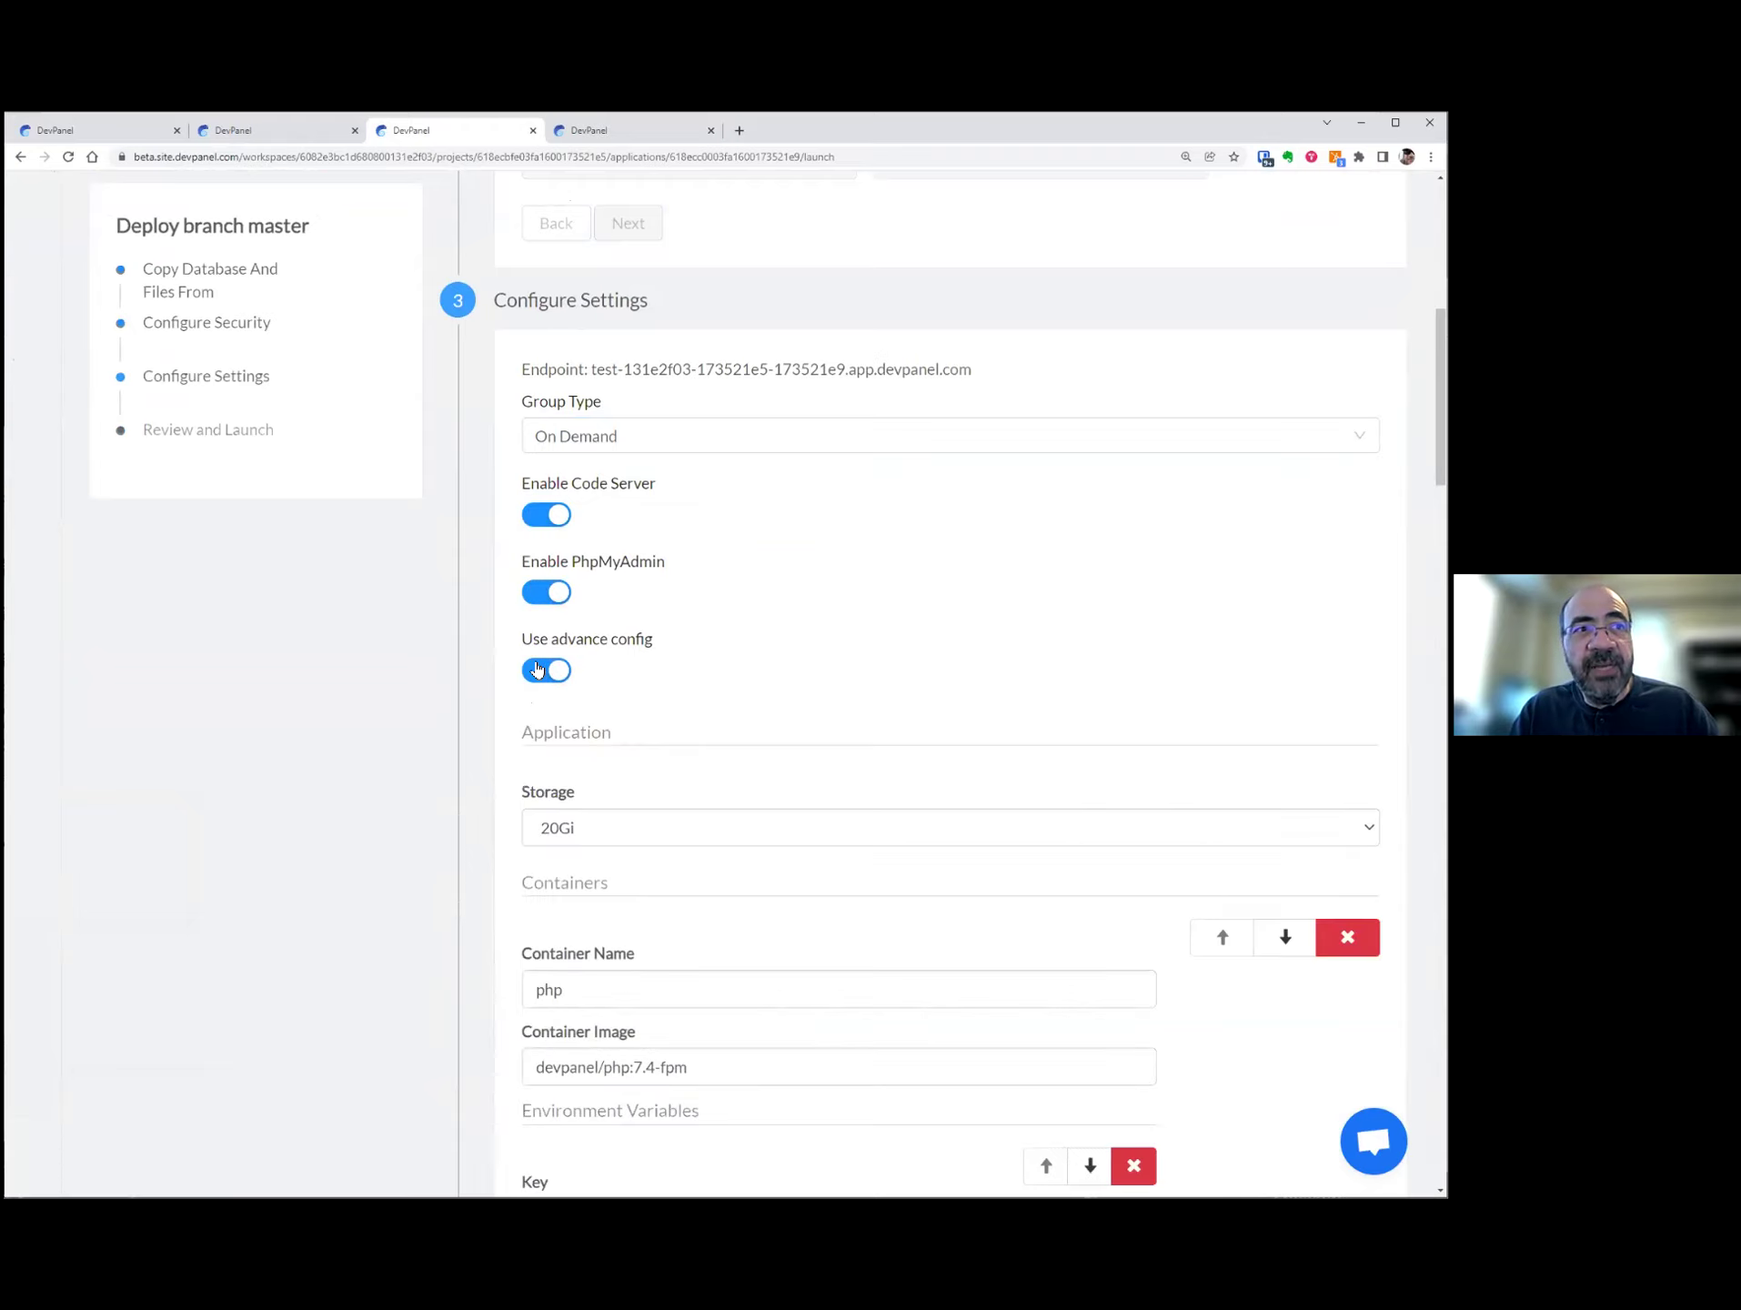
{"action": "scroll", "coordinate": [555, 674], "scroll_direction": "down", "scroll_amount": 2}
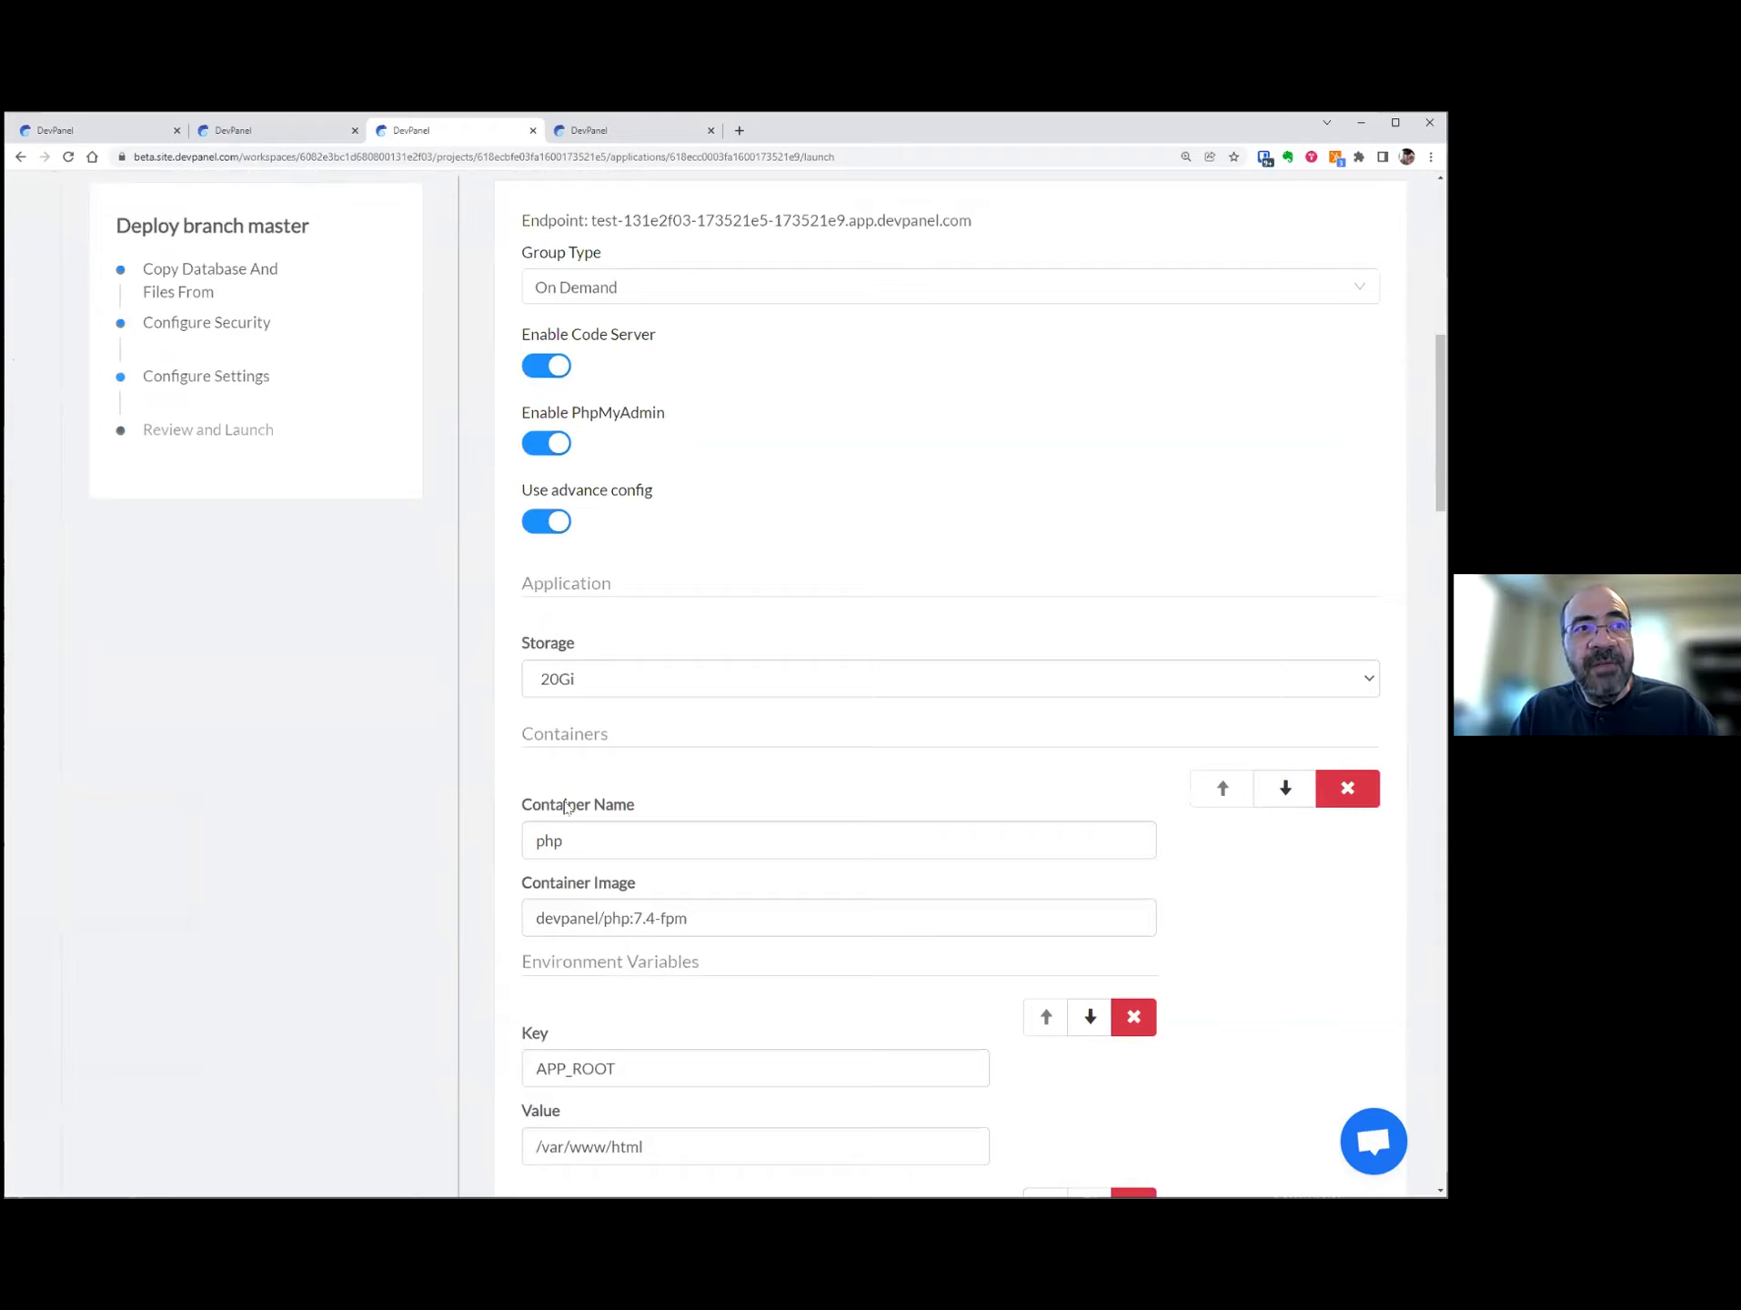
{"action": "scroll", "coordinate": [587, 837], "scroll_direction": "down", "scroll_amount": 2}
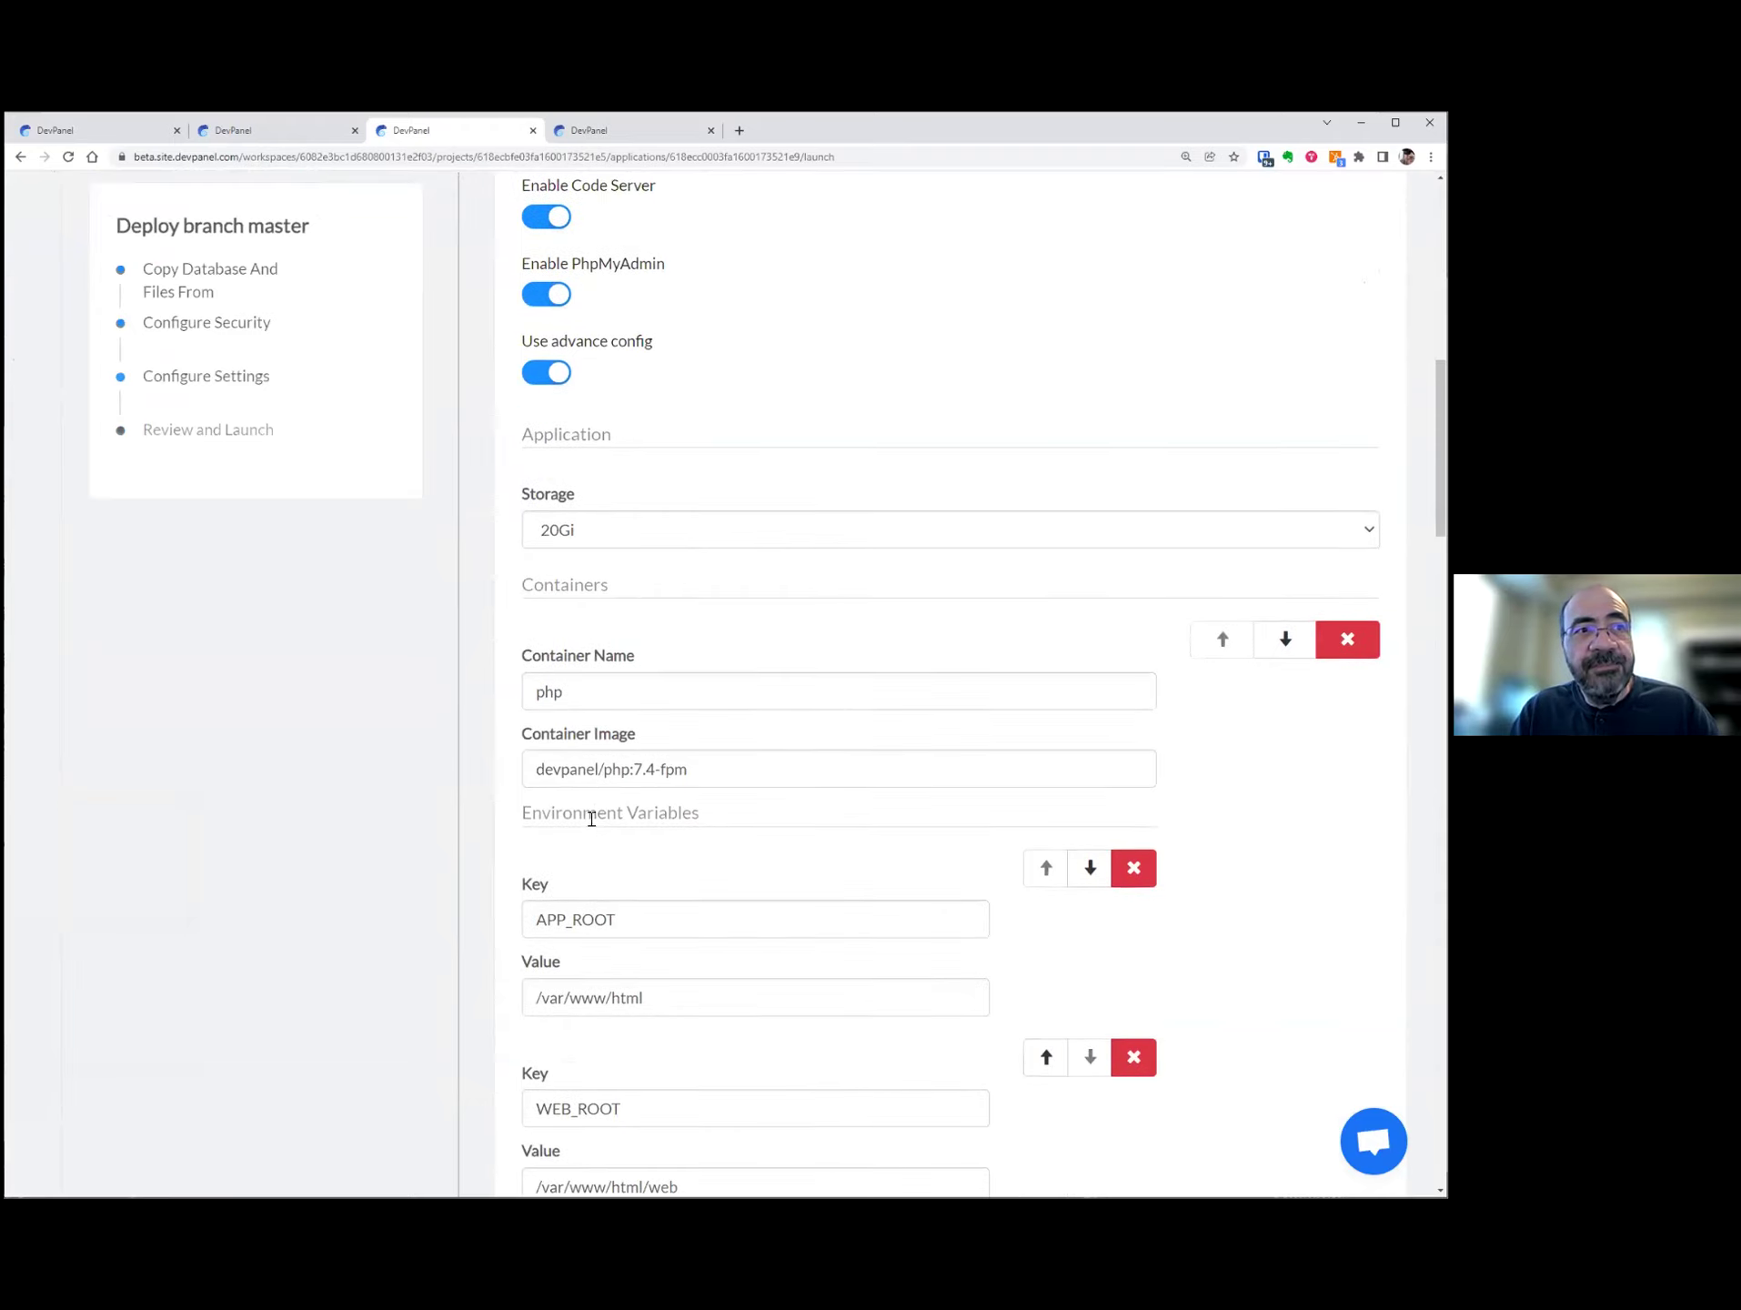
{"action": "scroll", "coordinate": [593, 774], "scroll_direction": "down", "scroll_amount": 2}
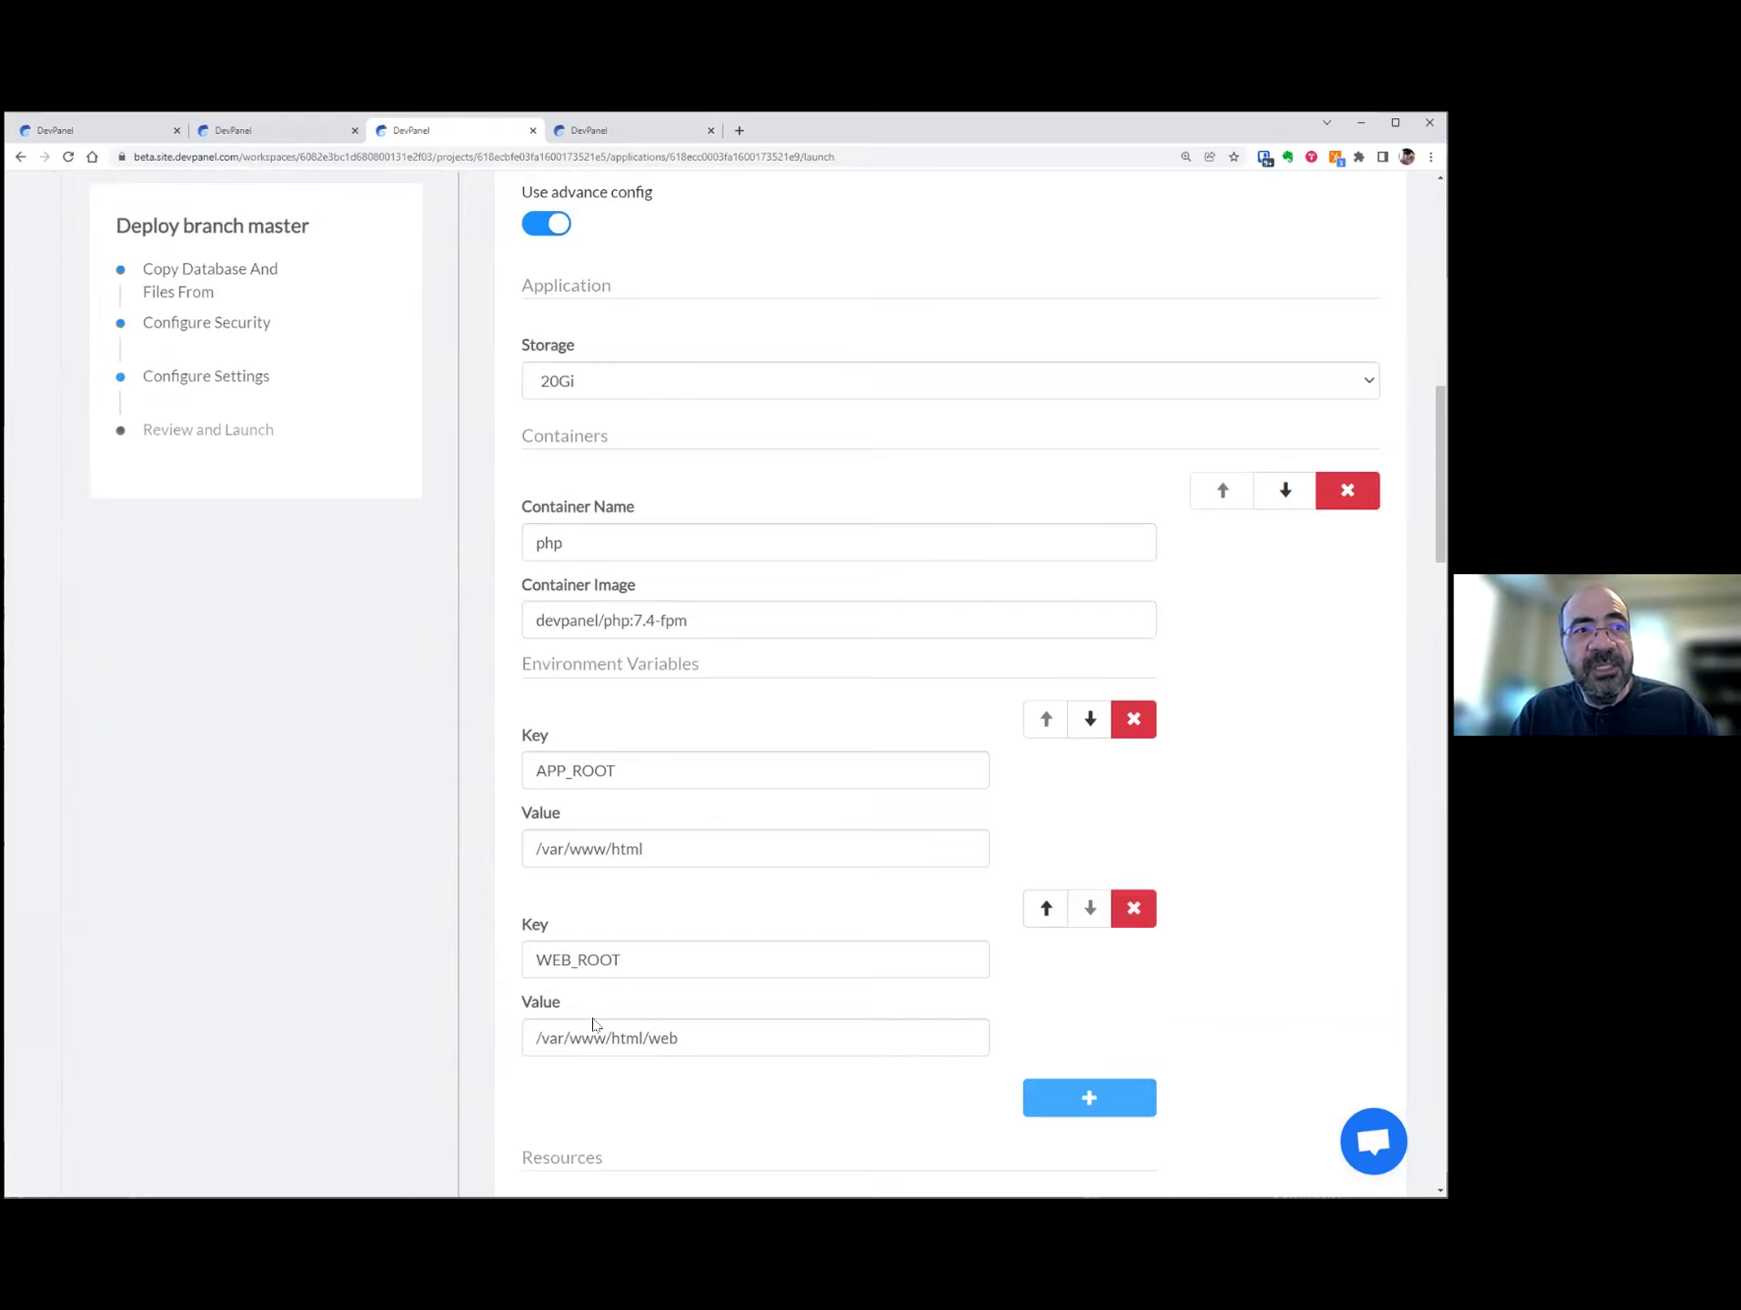
{"action": "scroll", "coordinate": [601, 942], "scroll_direction": "up", "scroll_amount": 8}
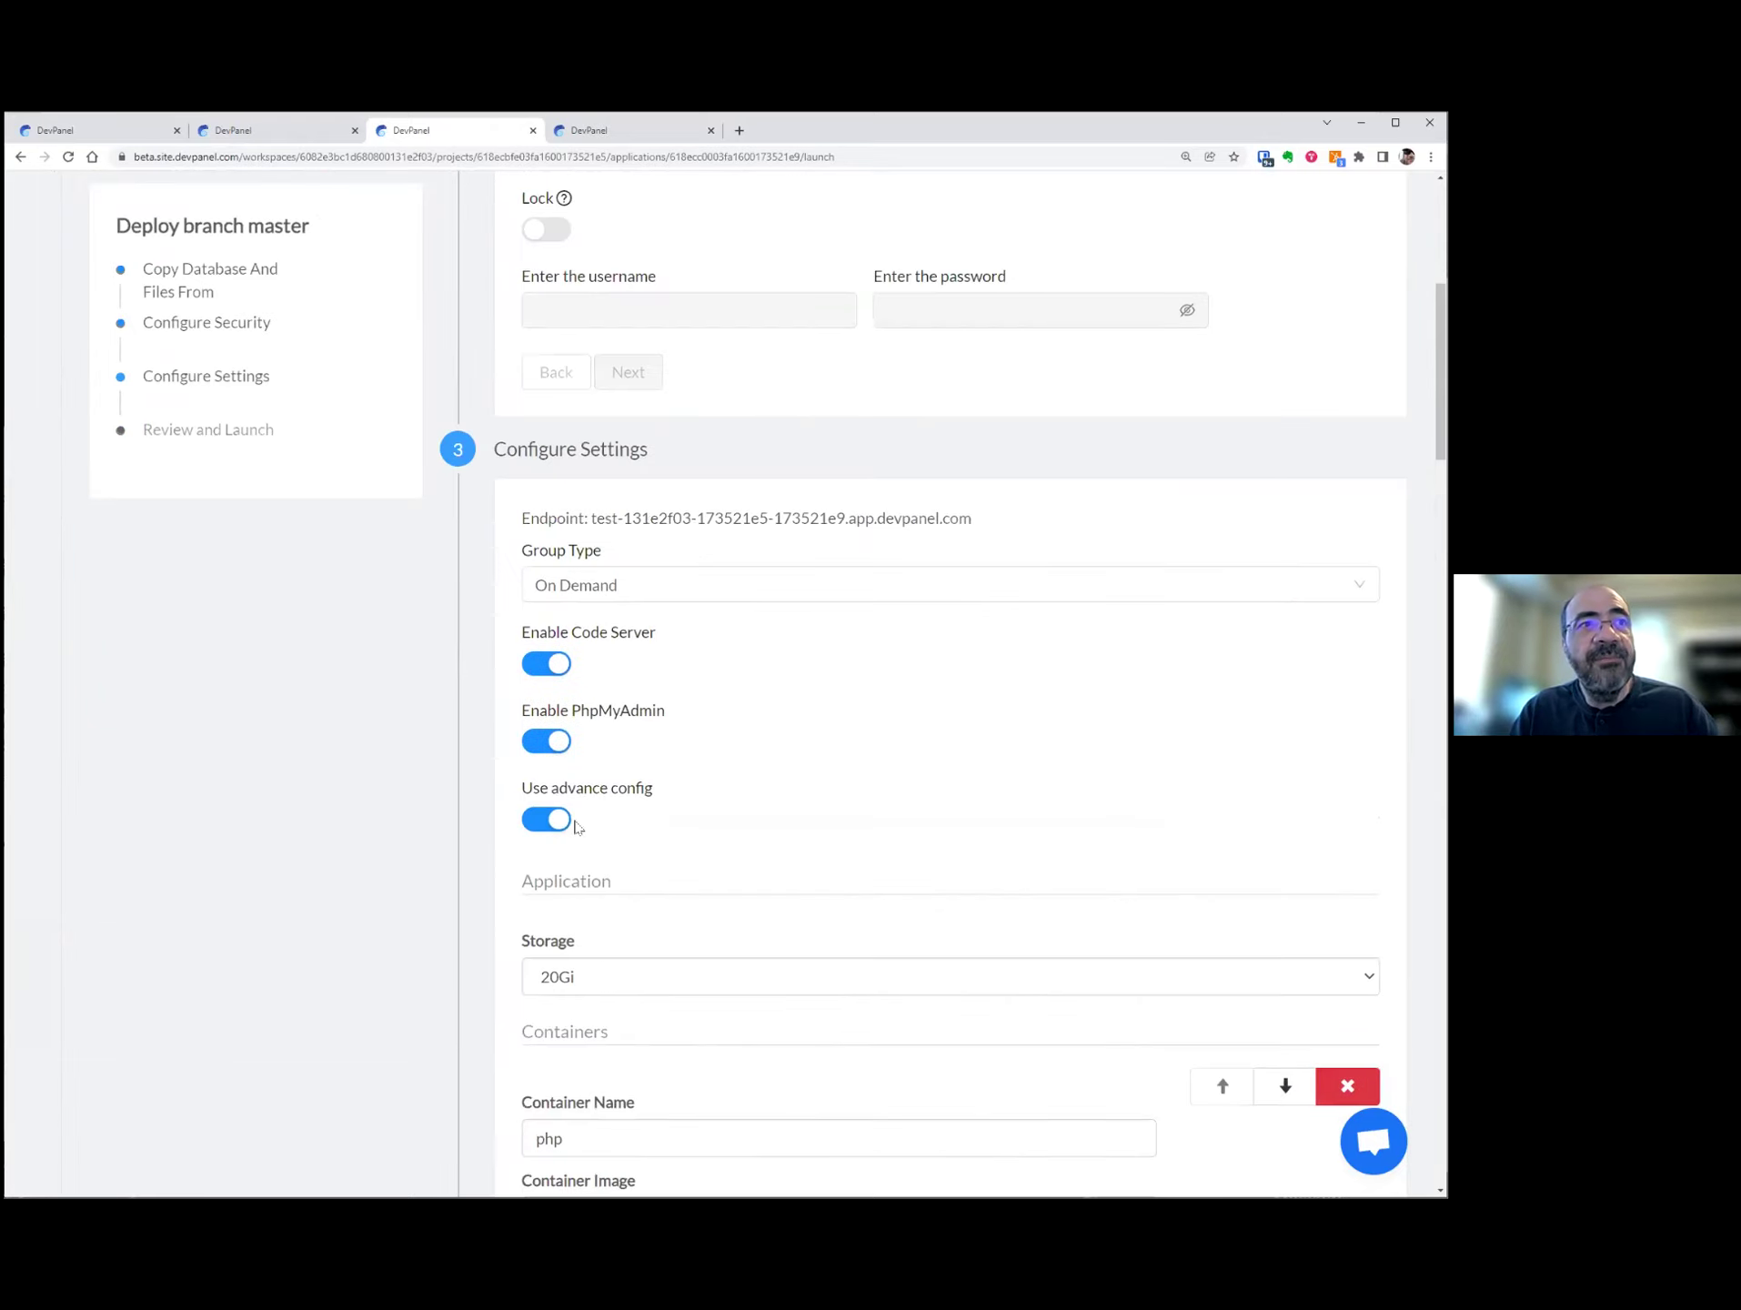
{"action": "left_click", "coordinate": [547, 820]}
- Accept the deployment settings and deploy the master branch with a new database
{"action": "scroll", "coordinate": [618, 769], "scroll_direction": "down", "scroll_amount": 2}
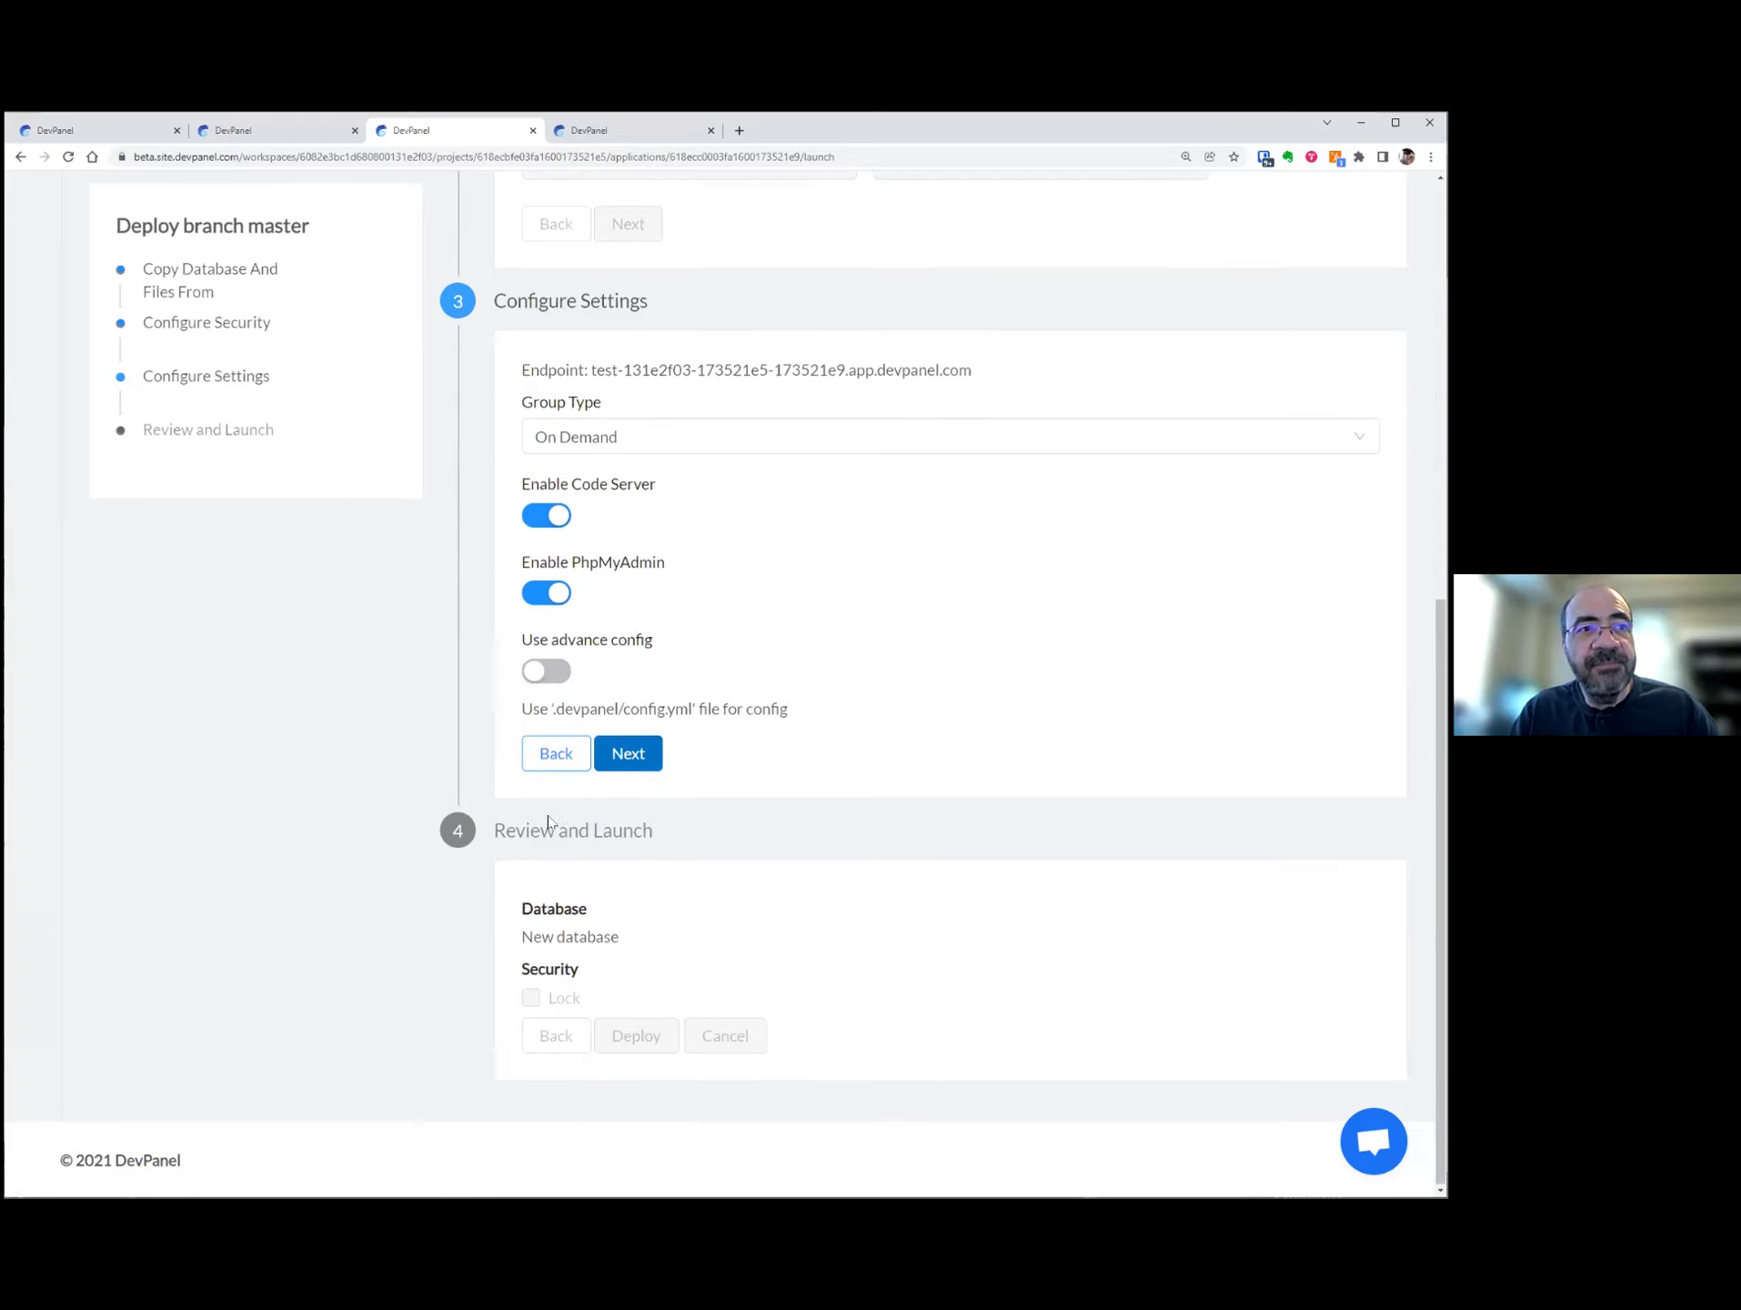
{"action": "left_click", "coordinate": [620, 770]}
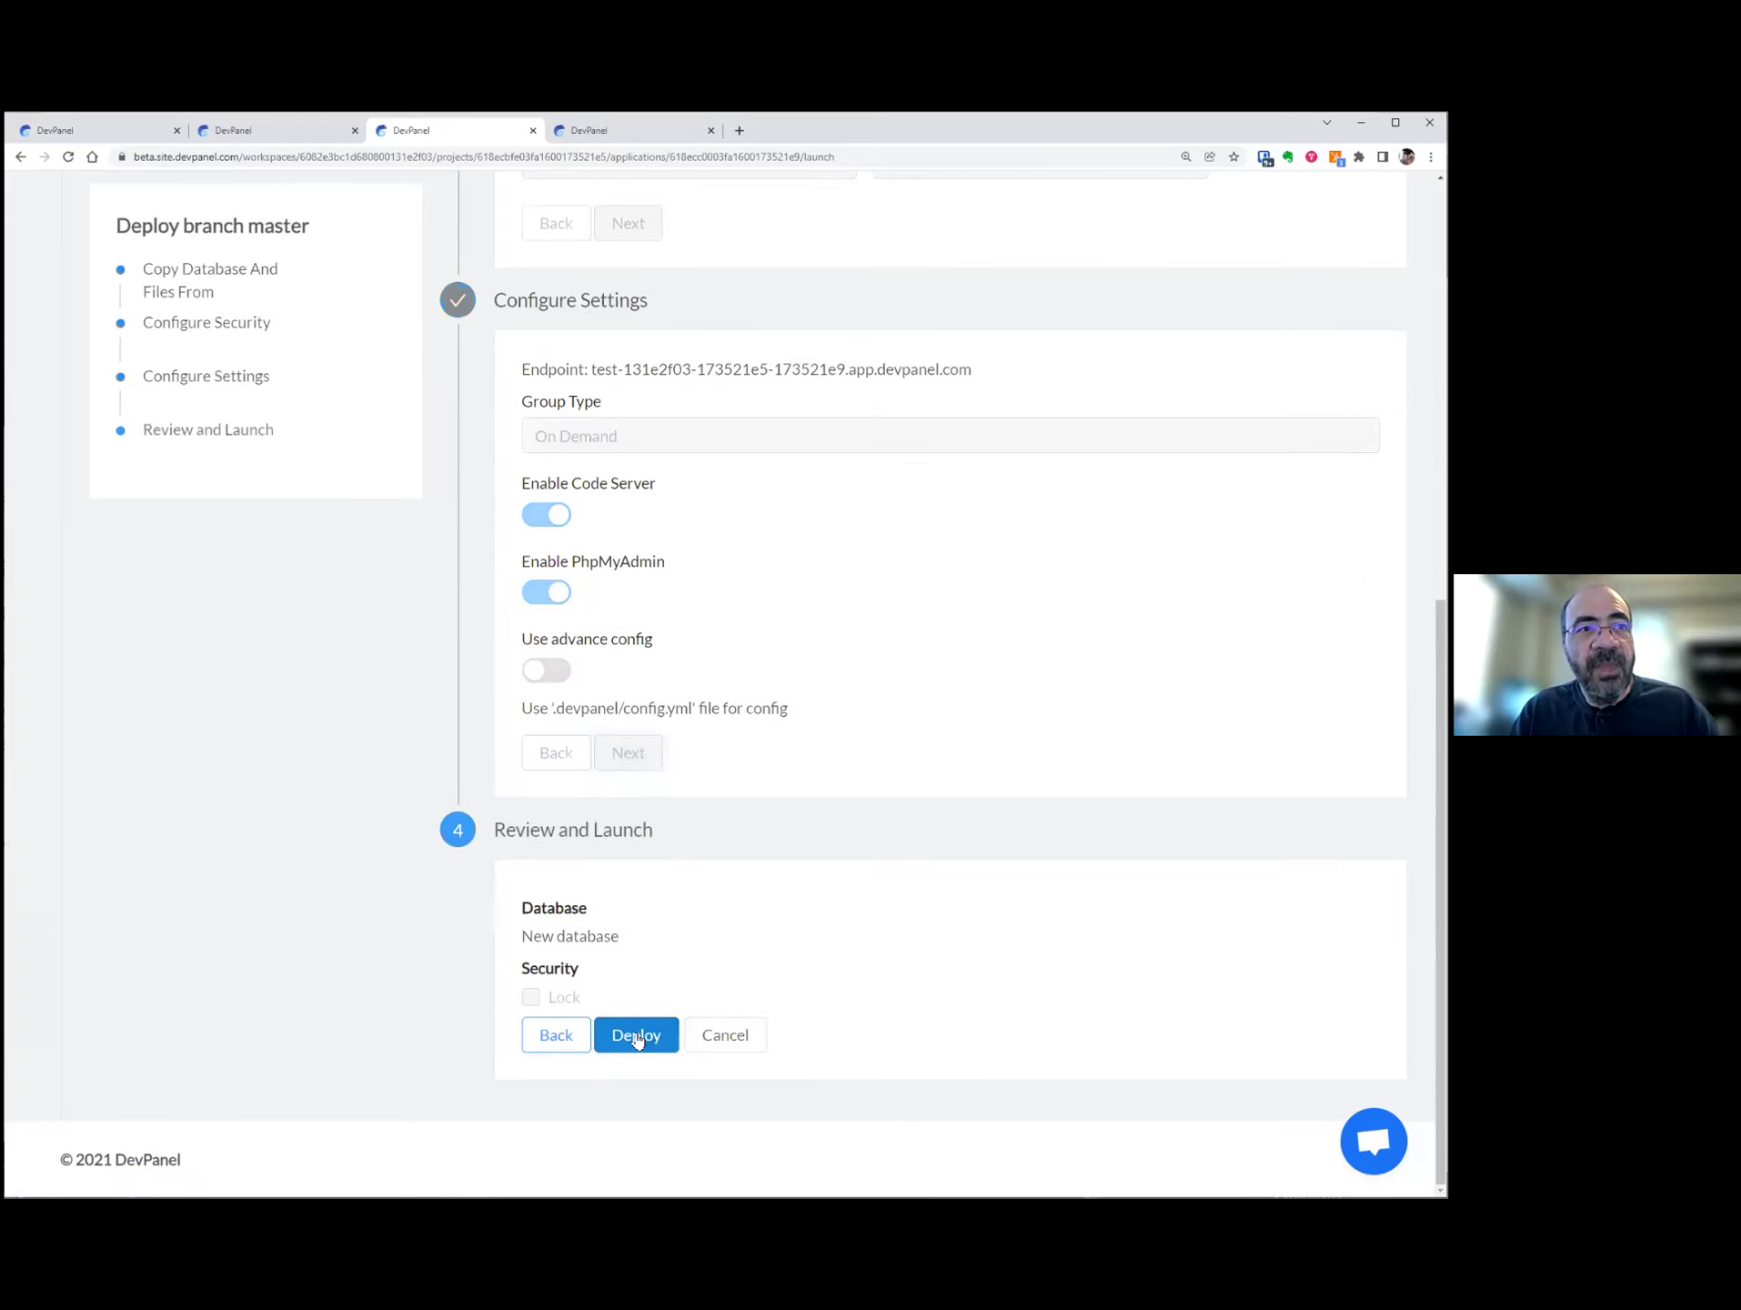
{"action": "left_click", "coordinate": [637, 1038]}
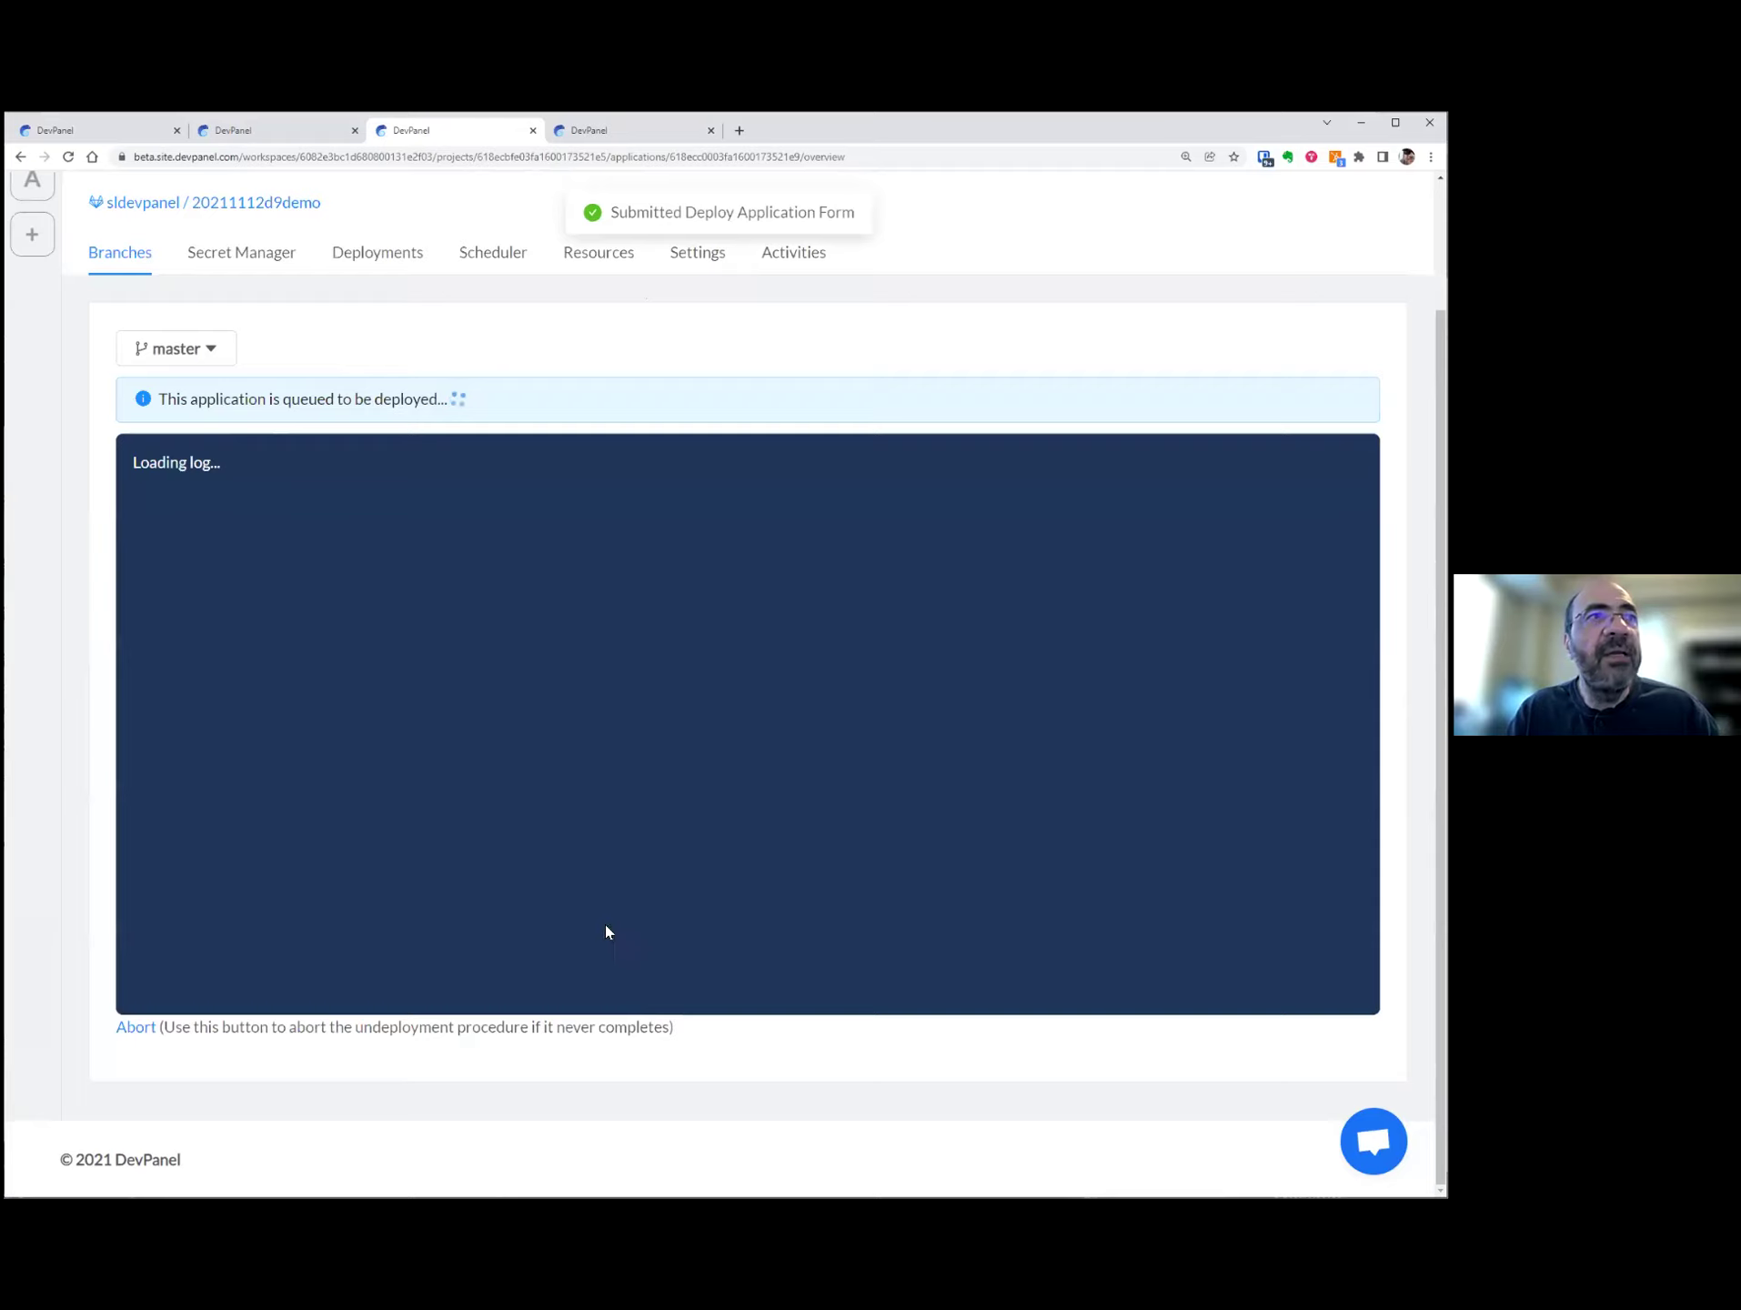
- In the workspace's project list, open Project November 12, 2021 B and go to its deployed master branch
{"action": "left_click", "coordinate": [278, 134]}
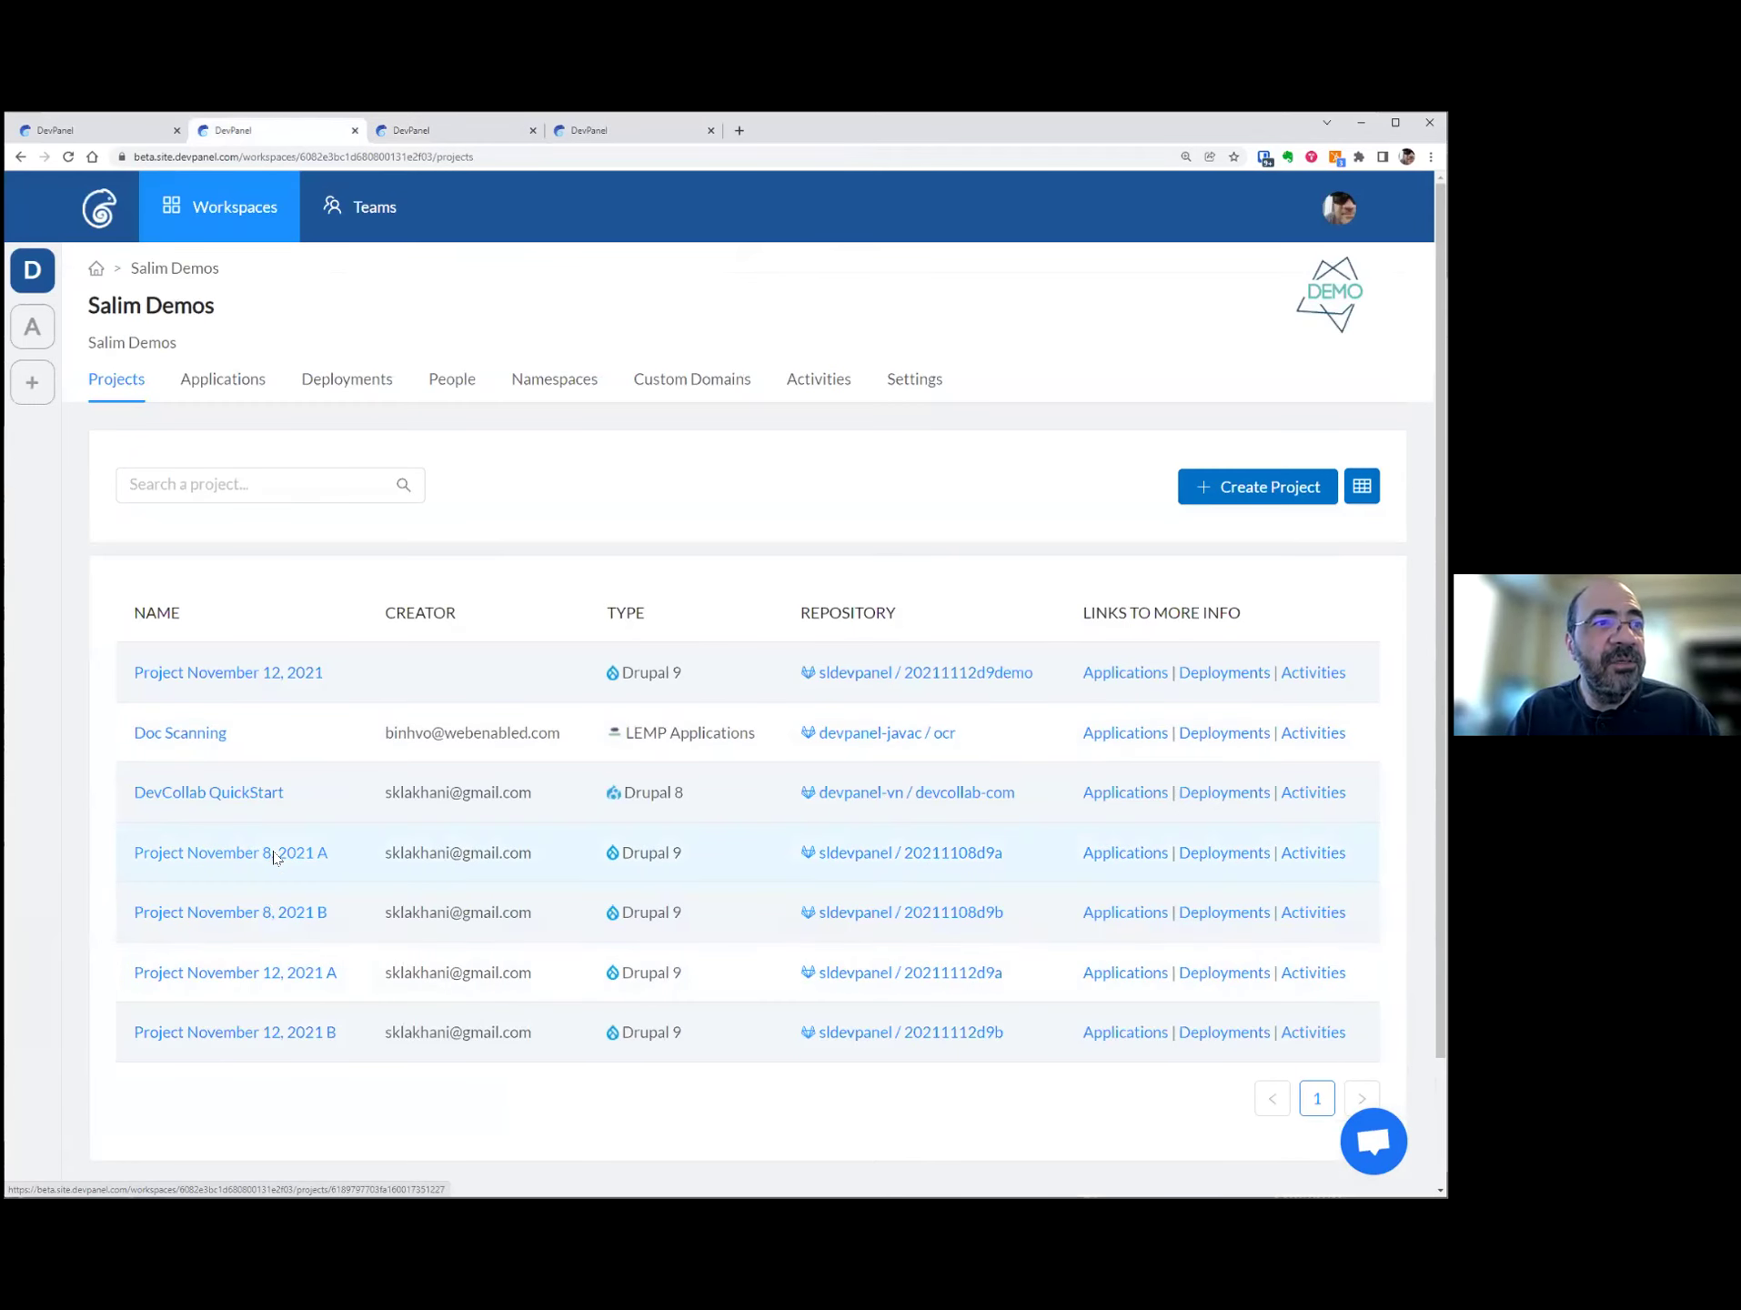
{"action": "scroll", "coordinate": [272, 823], "scroll_direction": "down", "scroll_amount": 2}
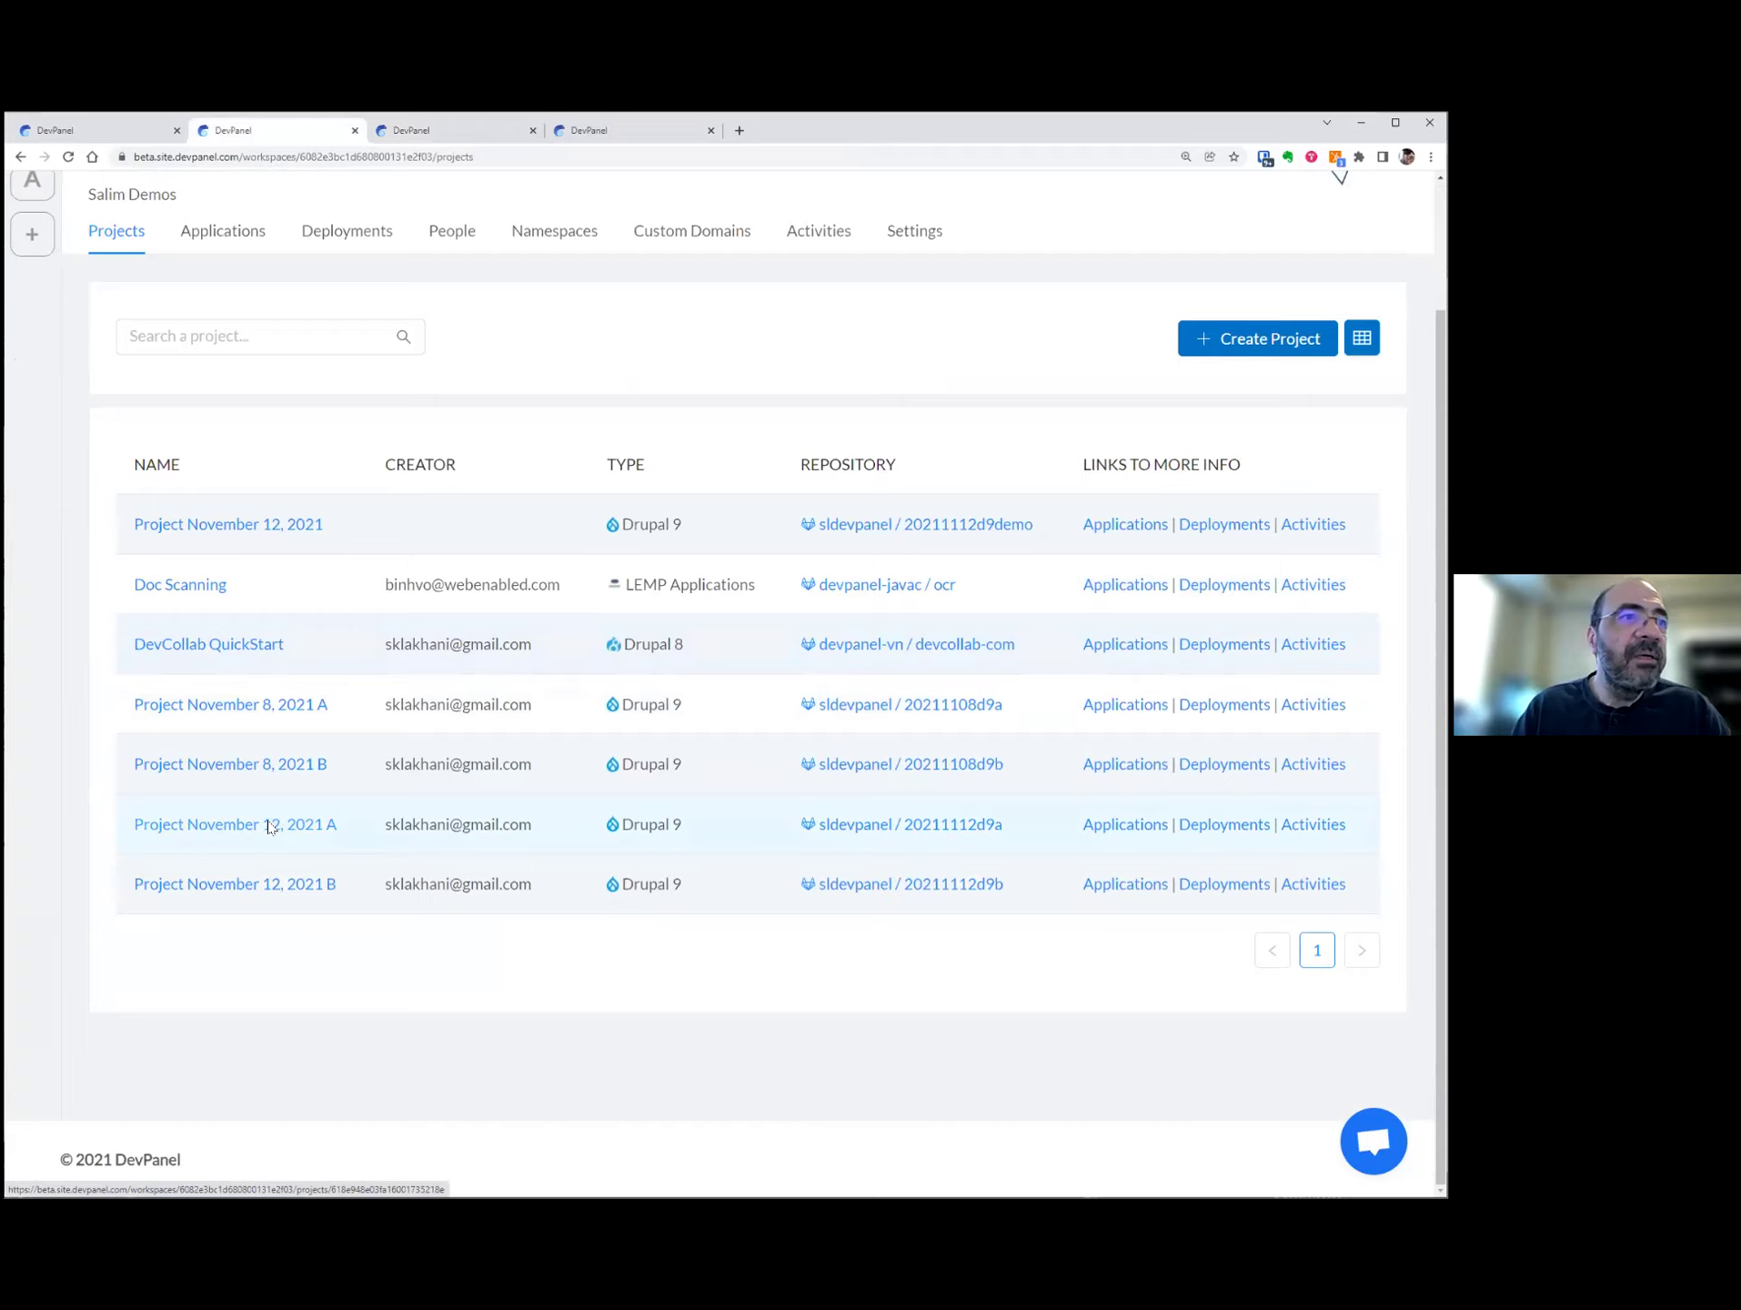
{"action": "left_click", "coordinate": [262, 884]}
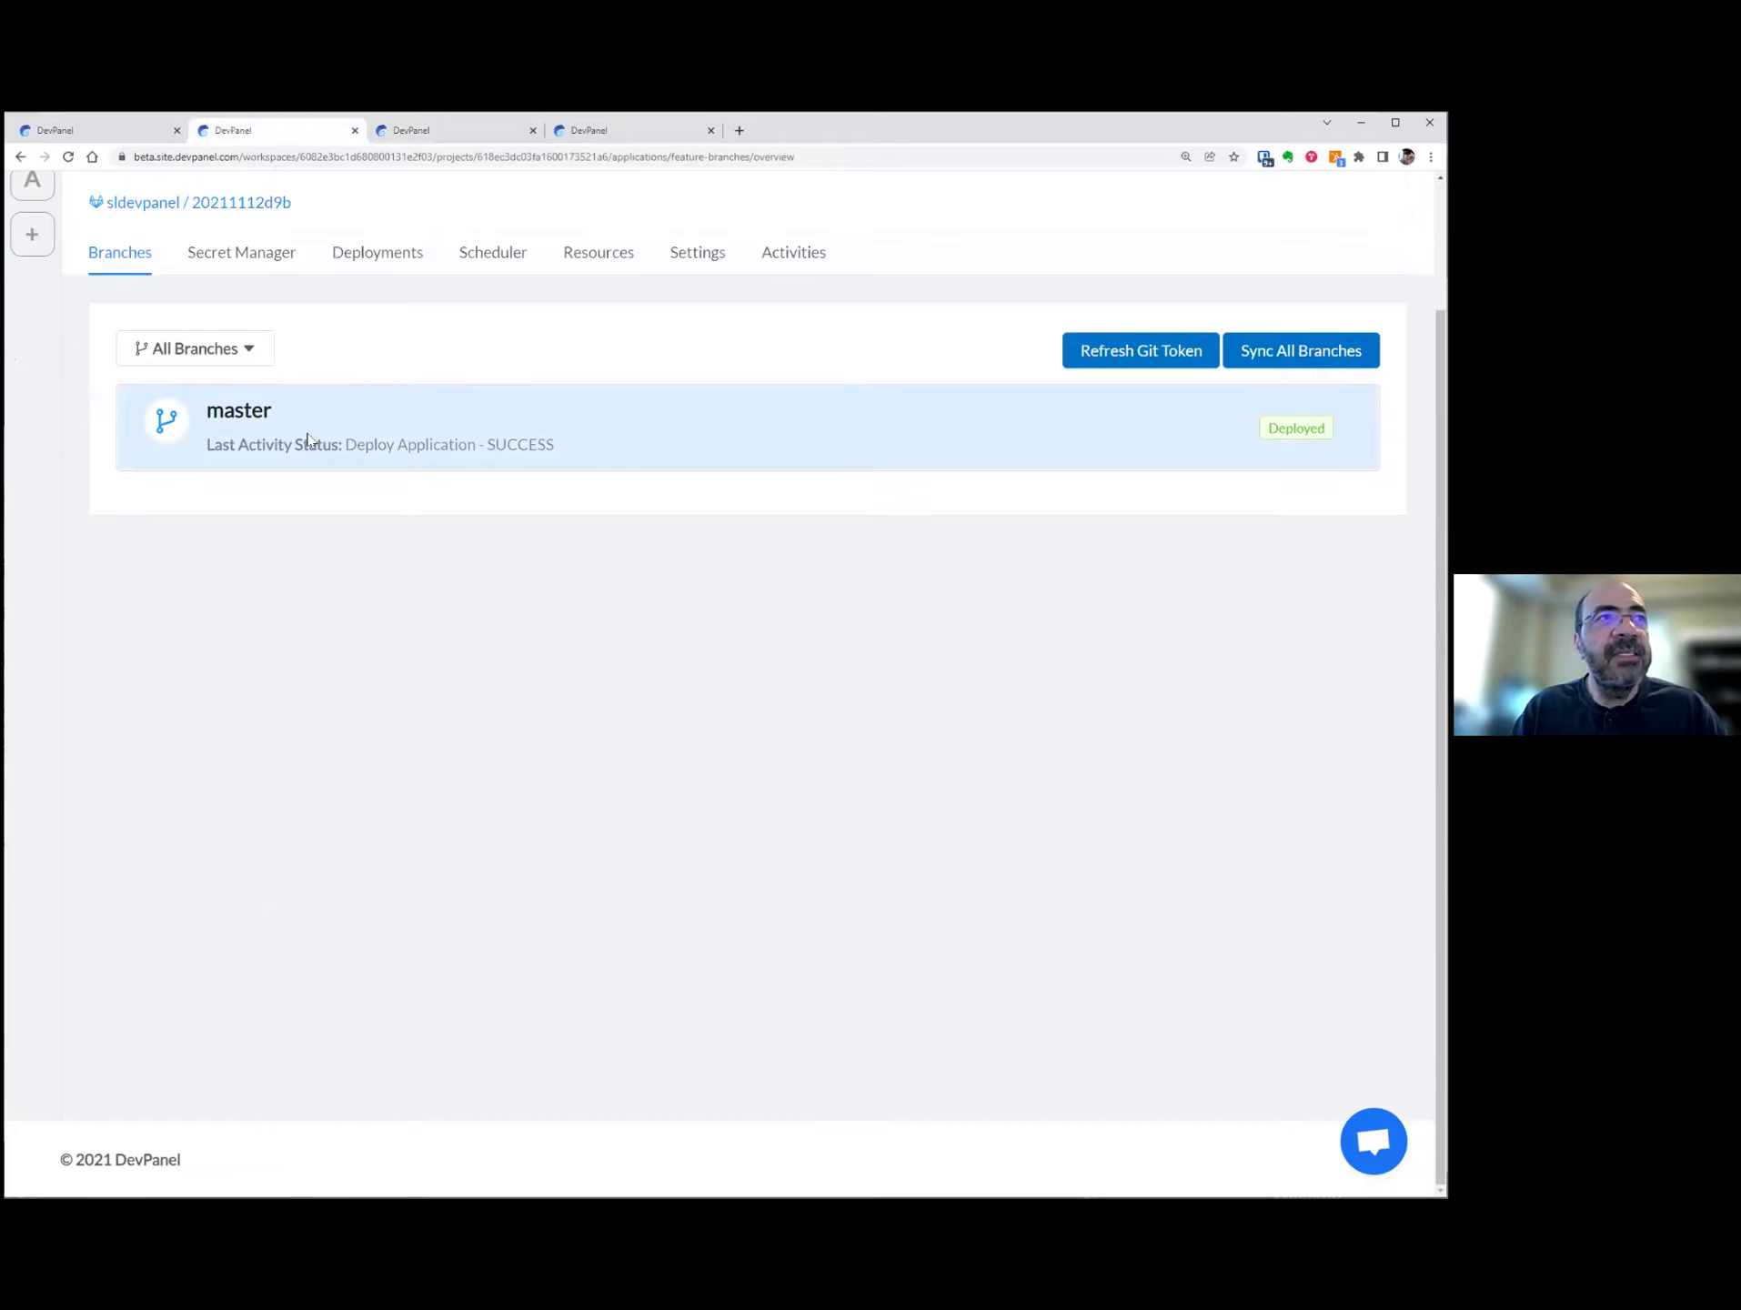
{"action": "left_click", "coordinate": [236, 421]}
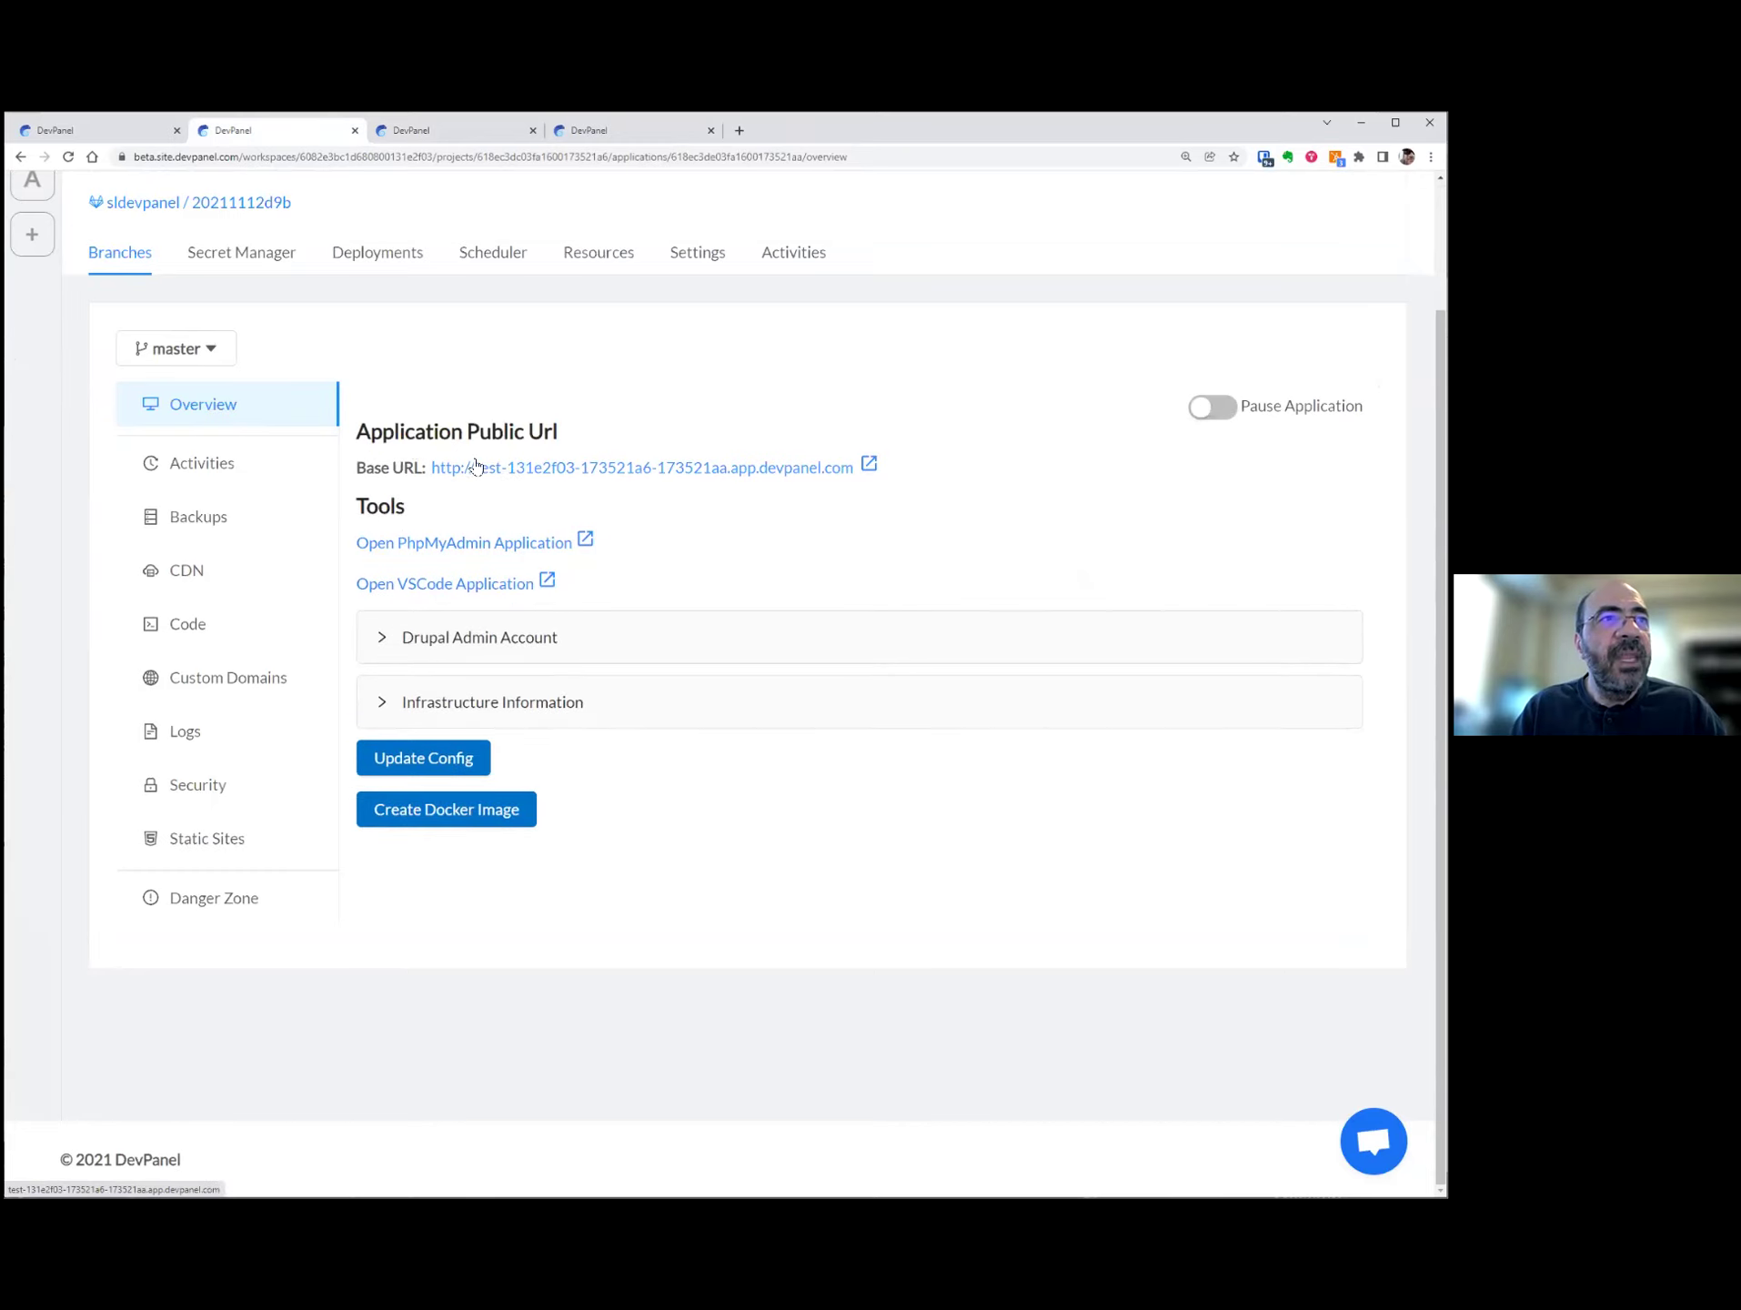
- View the deployed Drupal site at its public base URL, enlarged, and return to the master branch overview
{"action": "left_click", "coordinate": [558, 471]}
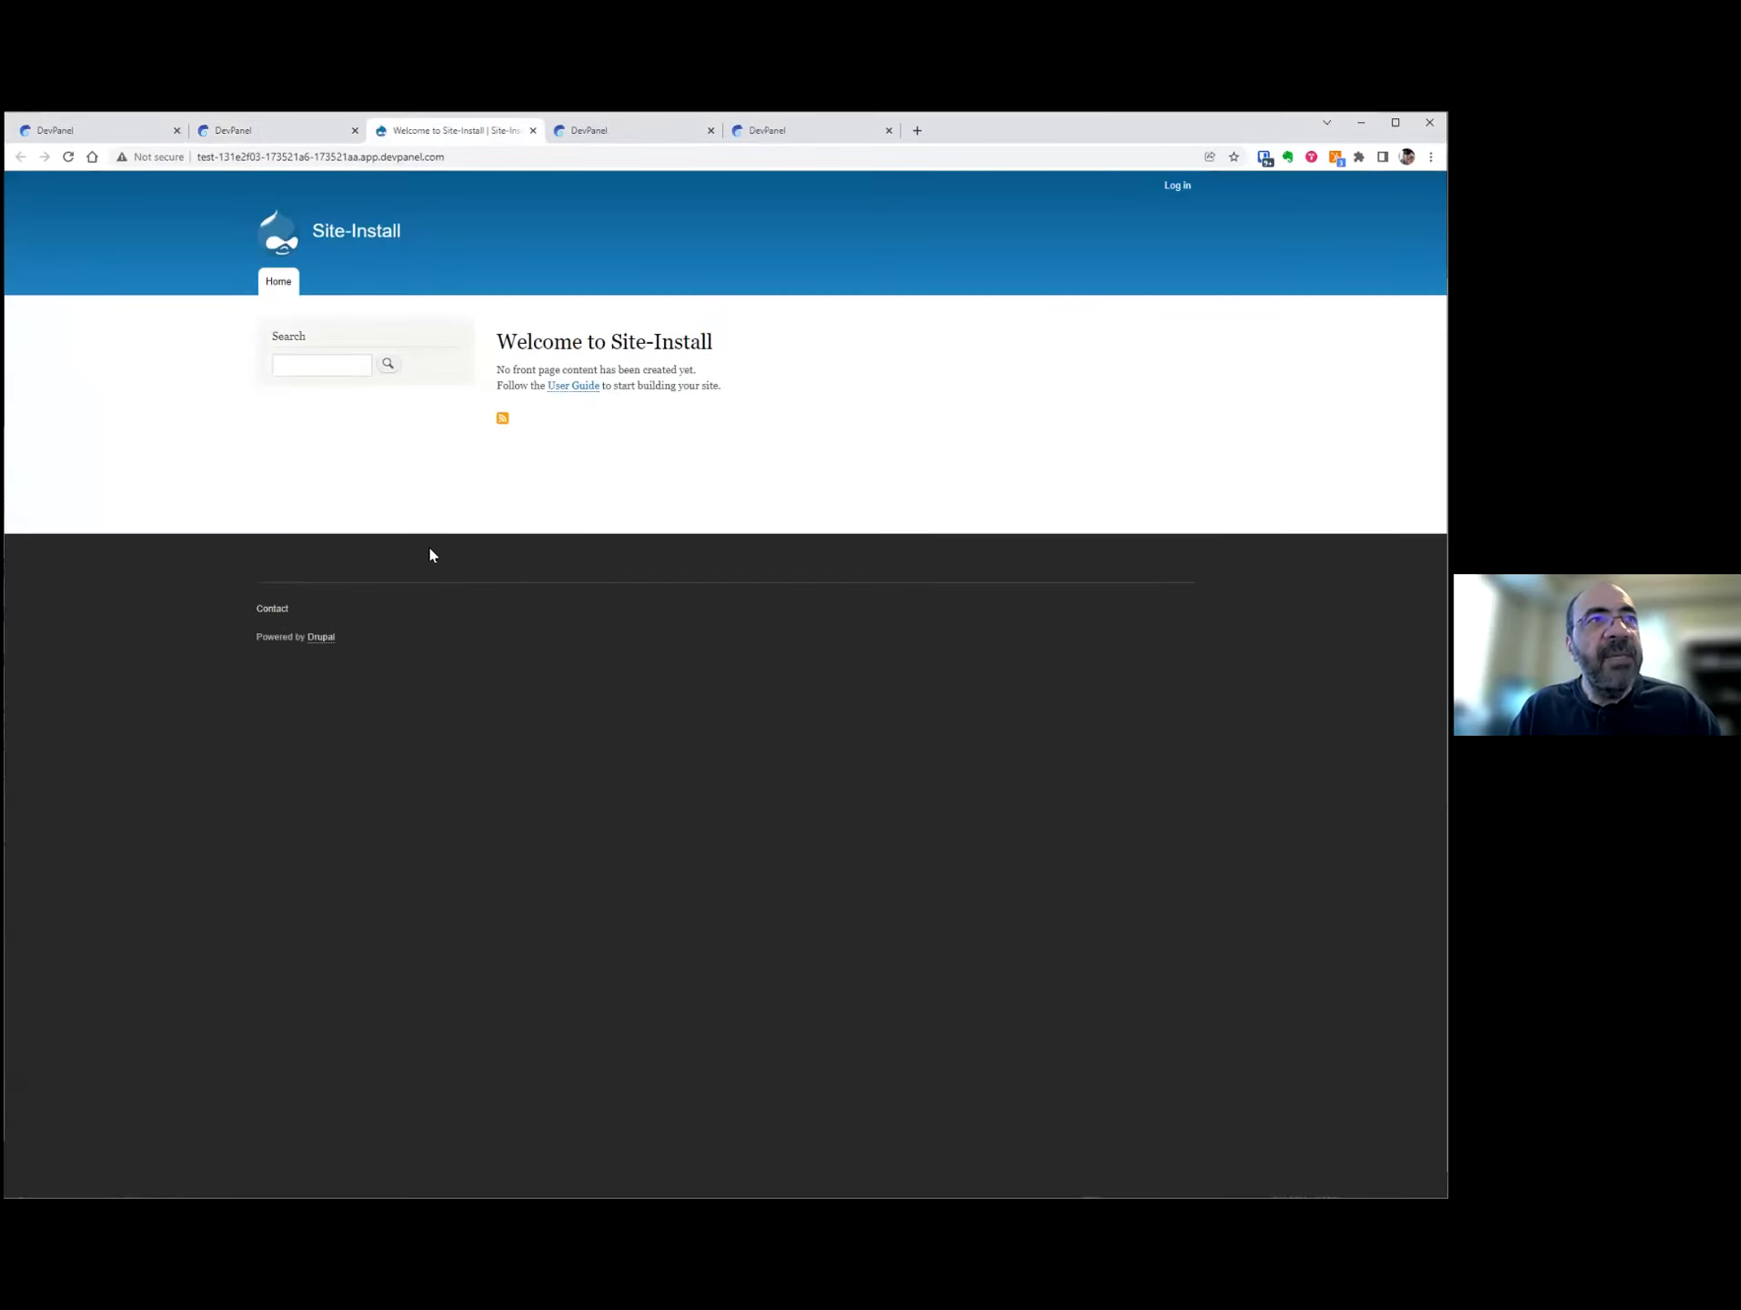
{"action": "key", "text": "ctrl+plus"}
{"action": "key", "text": "ctrl+plus"}
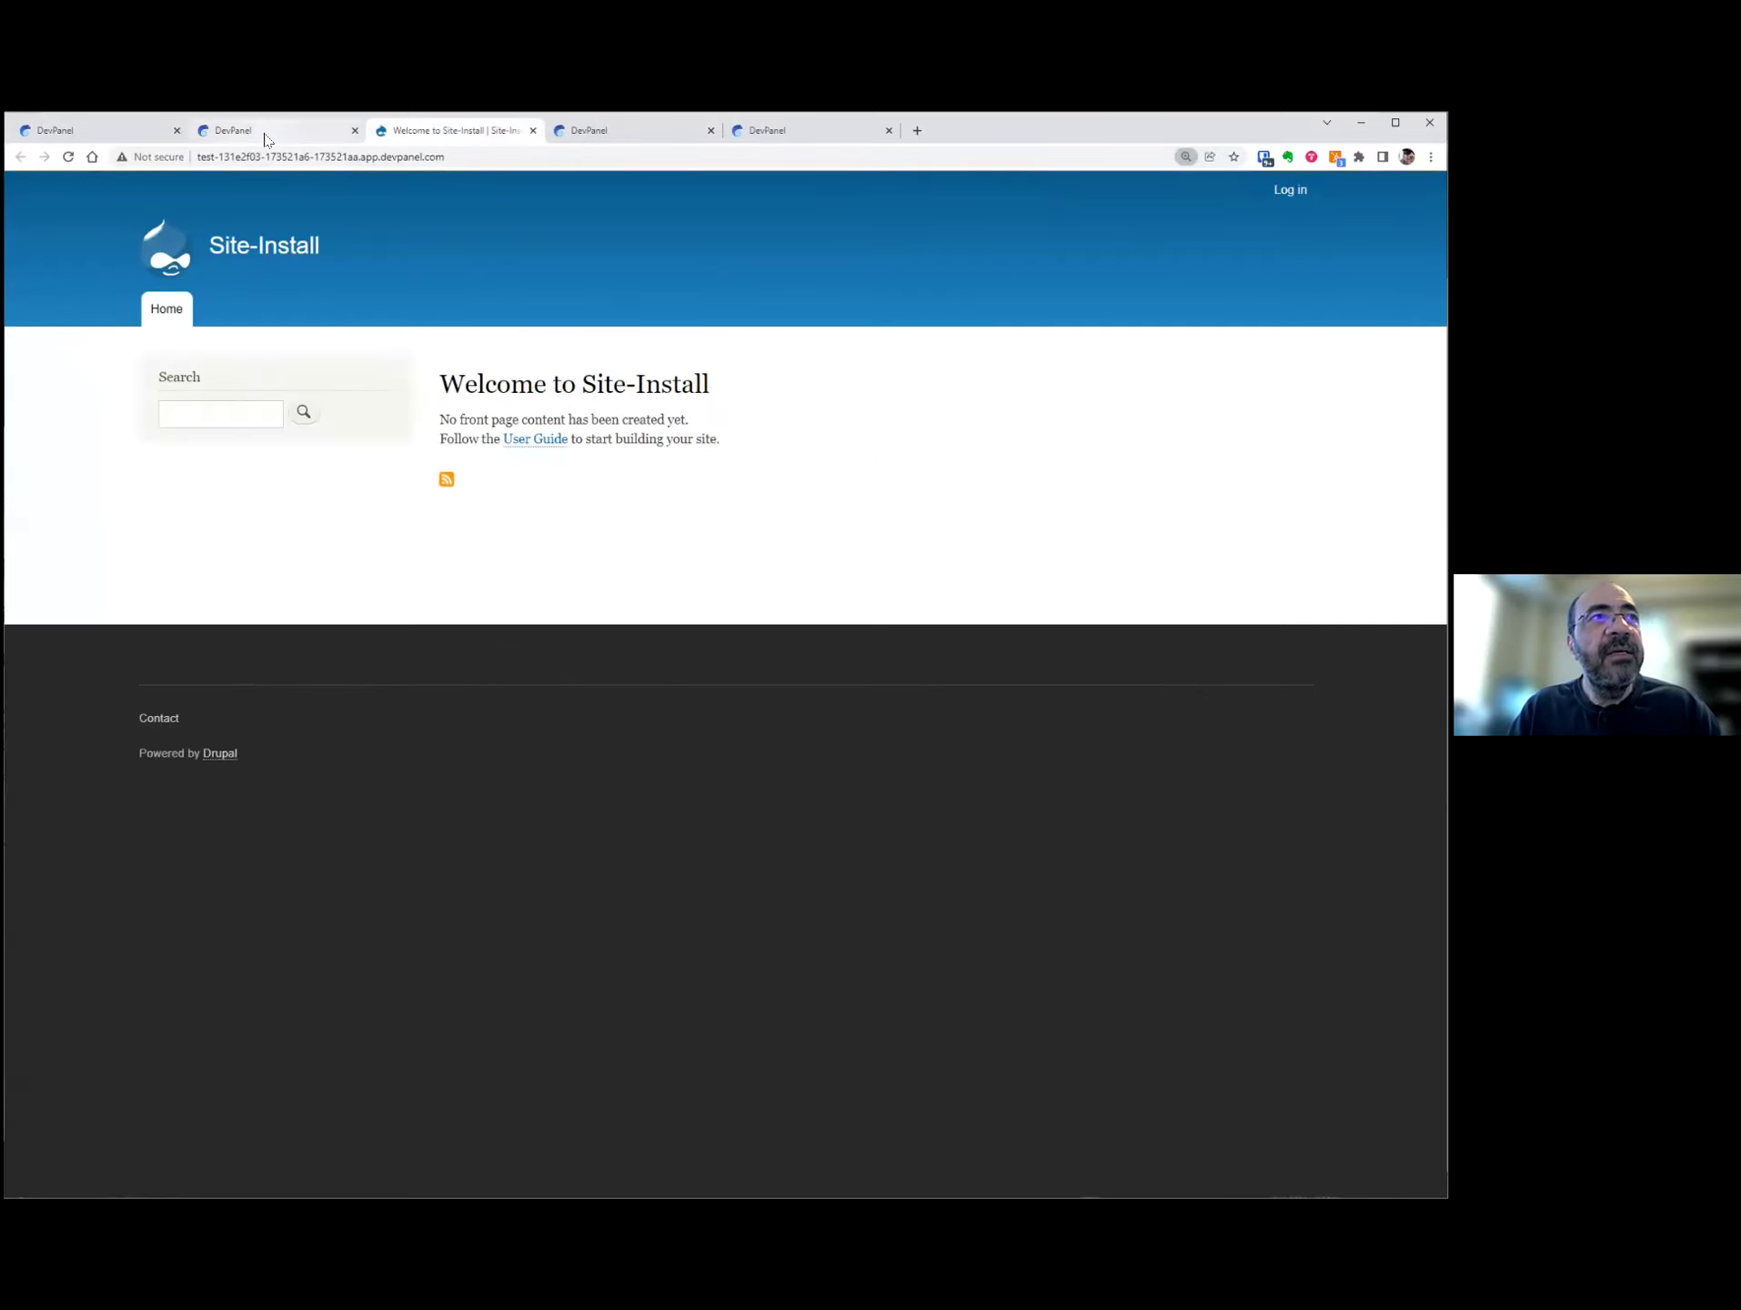
{"action": "left_click", "coordinate": [263, 132]}
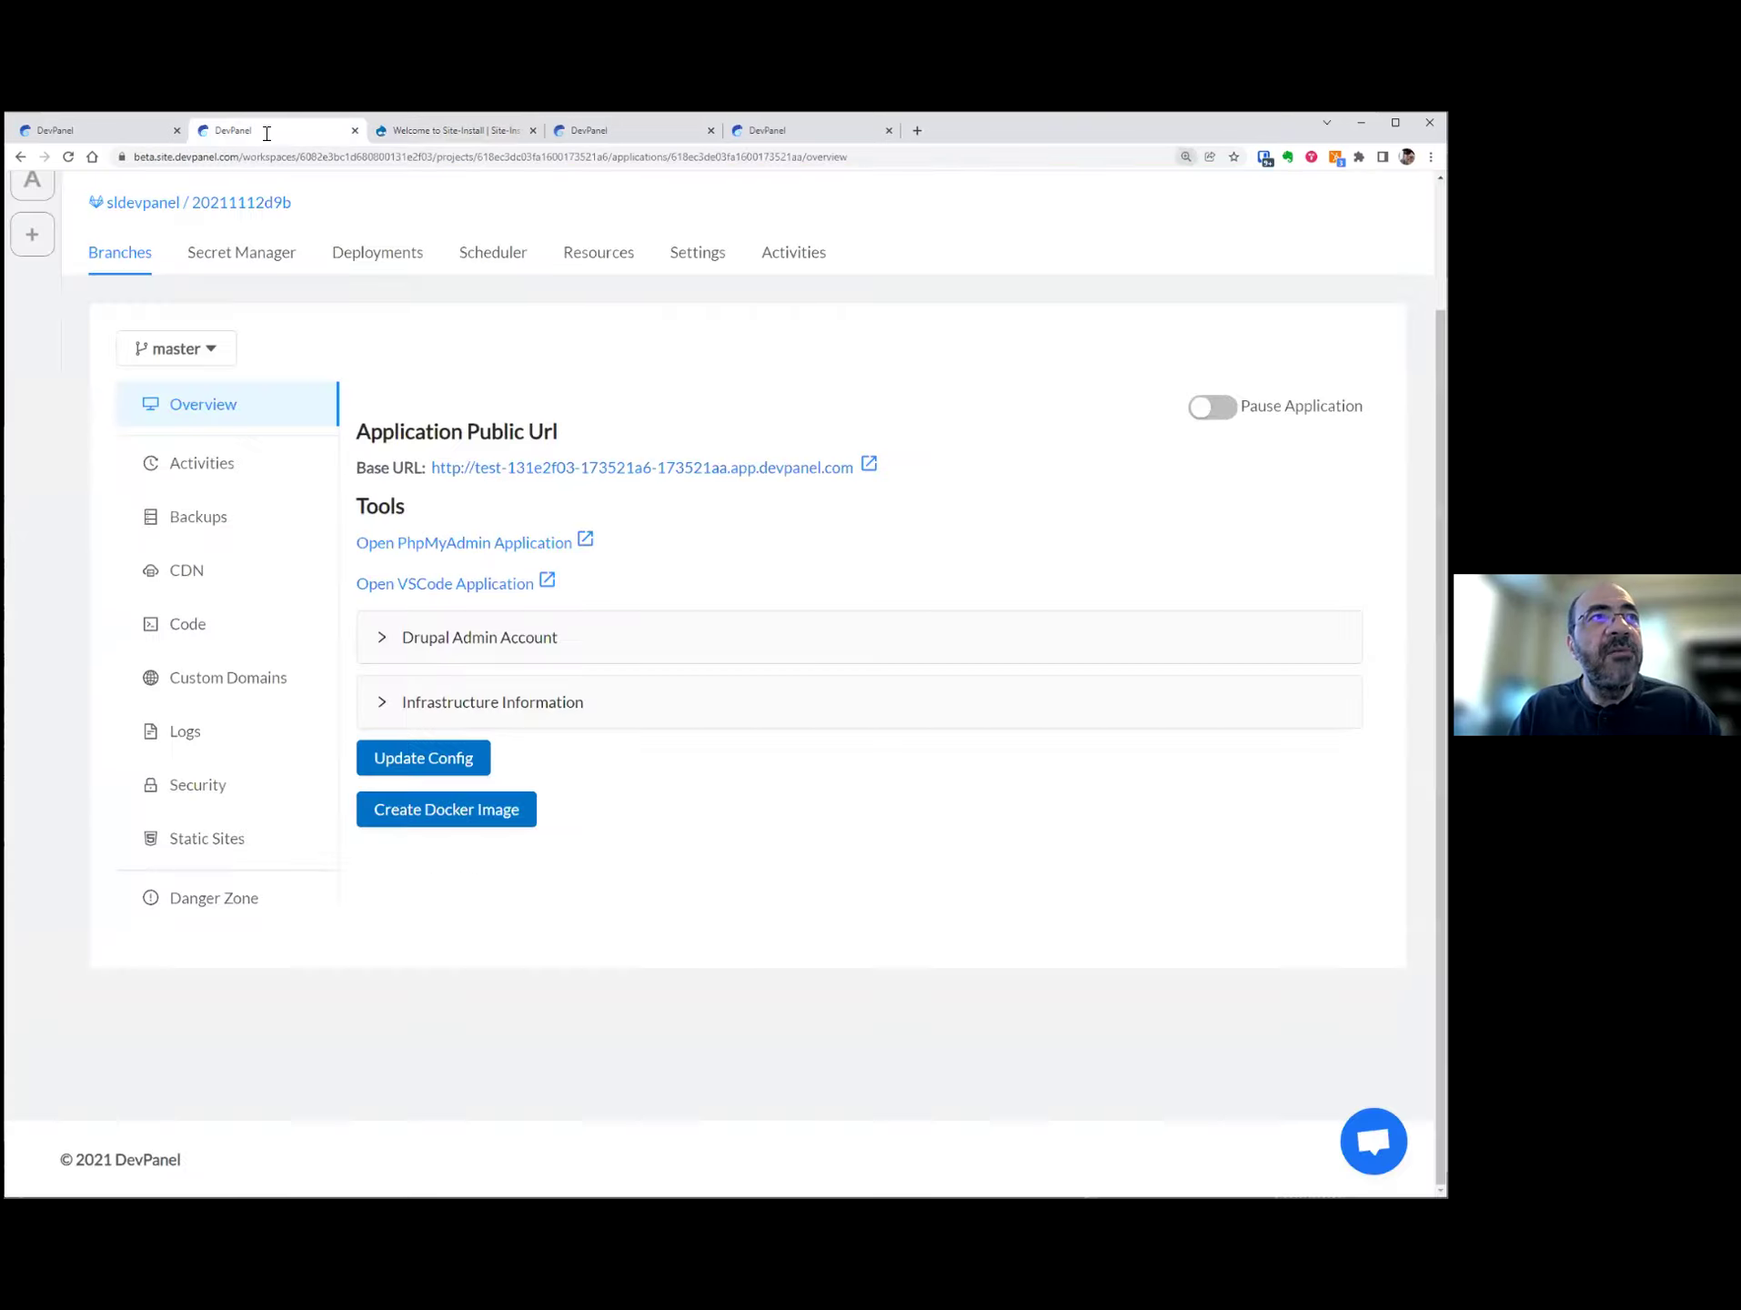
- Open the branch's PhpMyAdmin, view the tables of the site's database, and return to the branch overview
{"action": "left_click", "coordinate": [418, 544]}
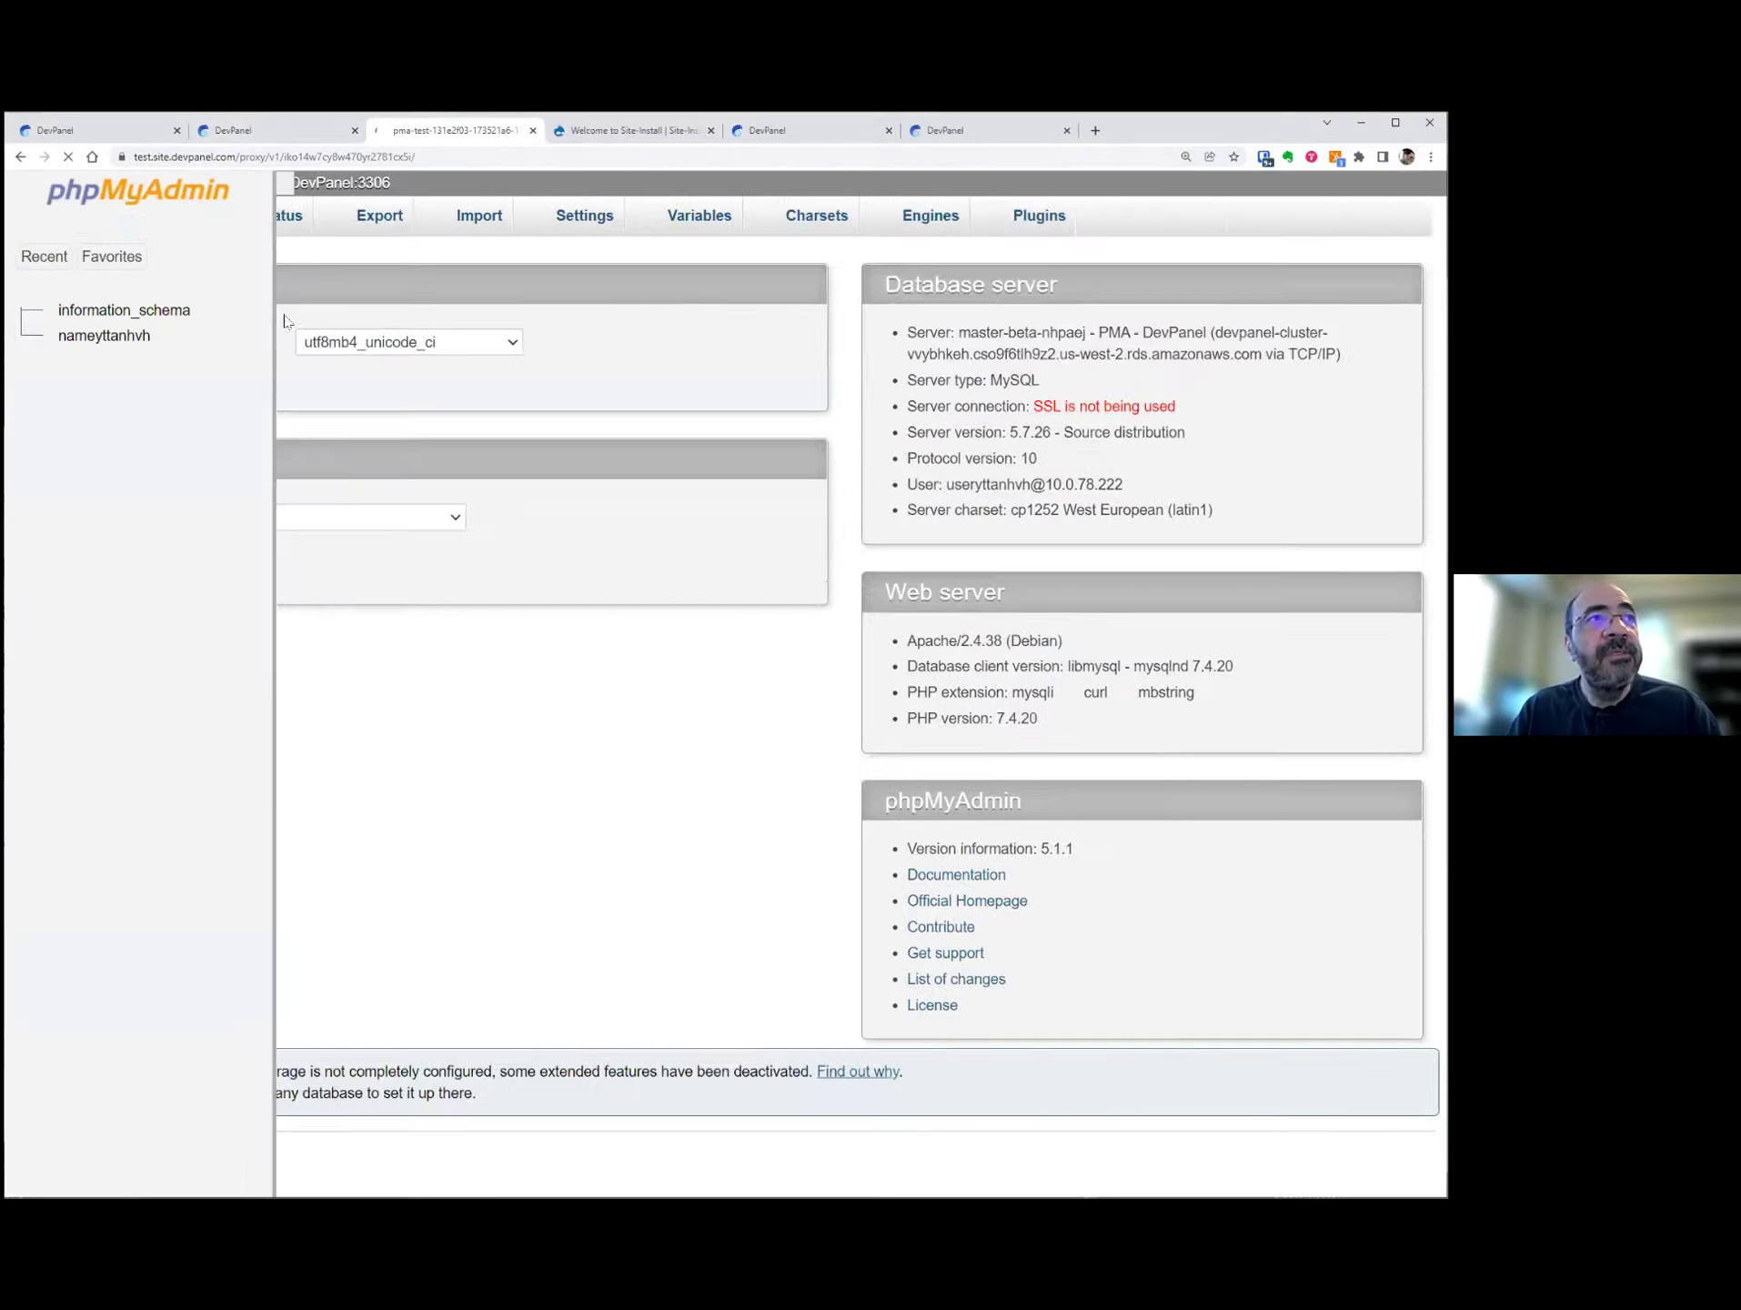
{"action": "left_click", "coordinate": [88, 341]}
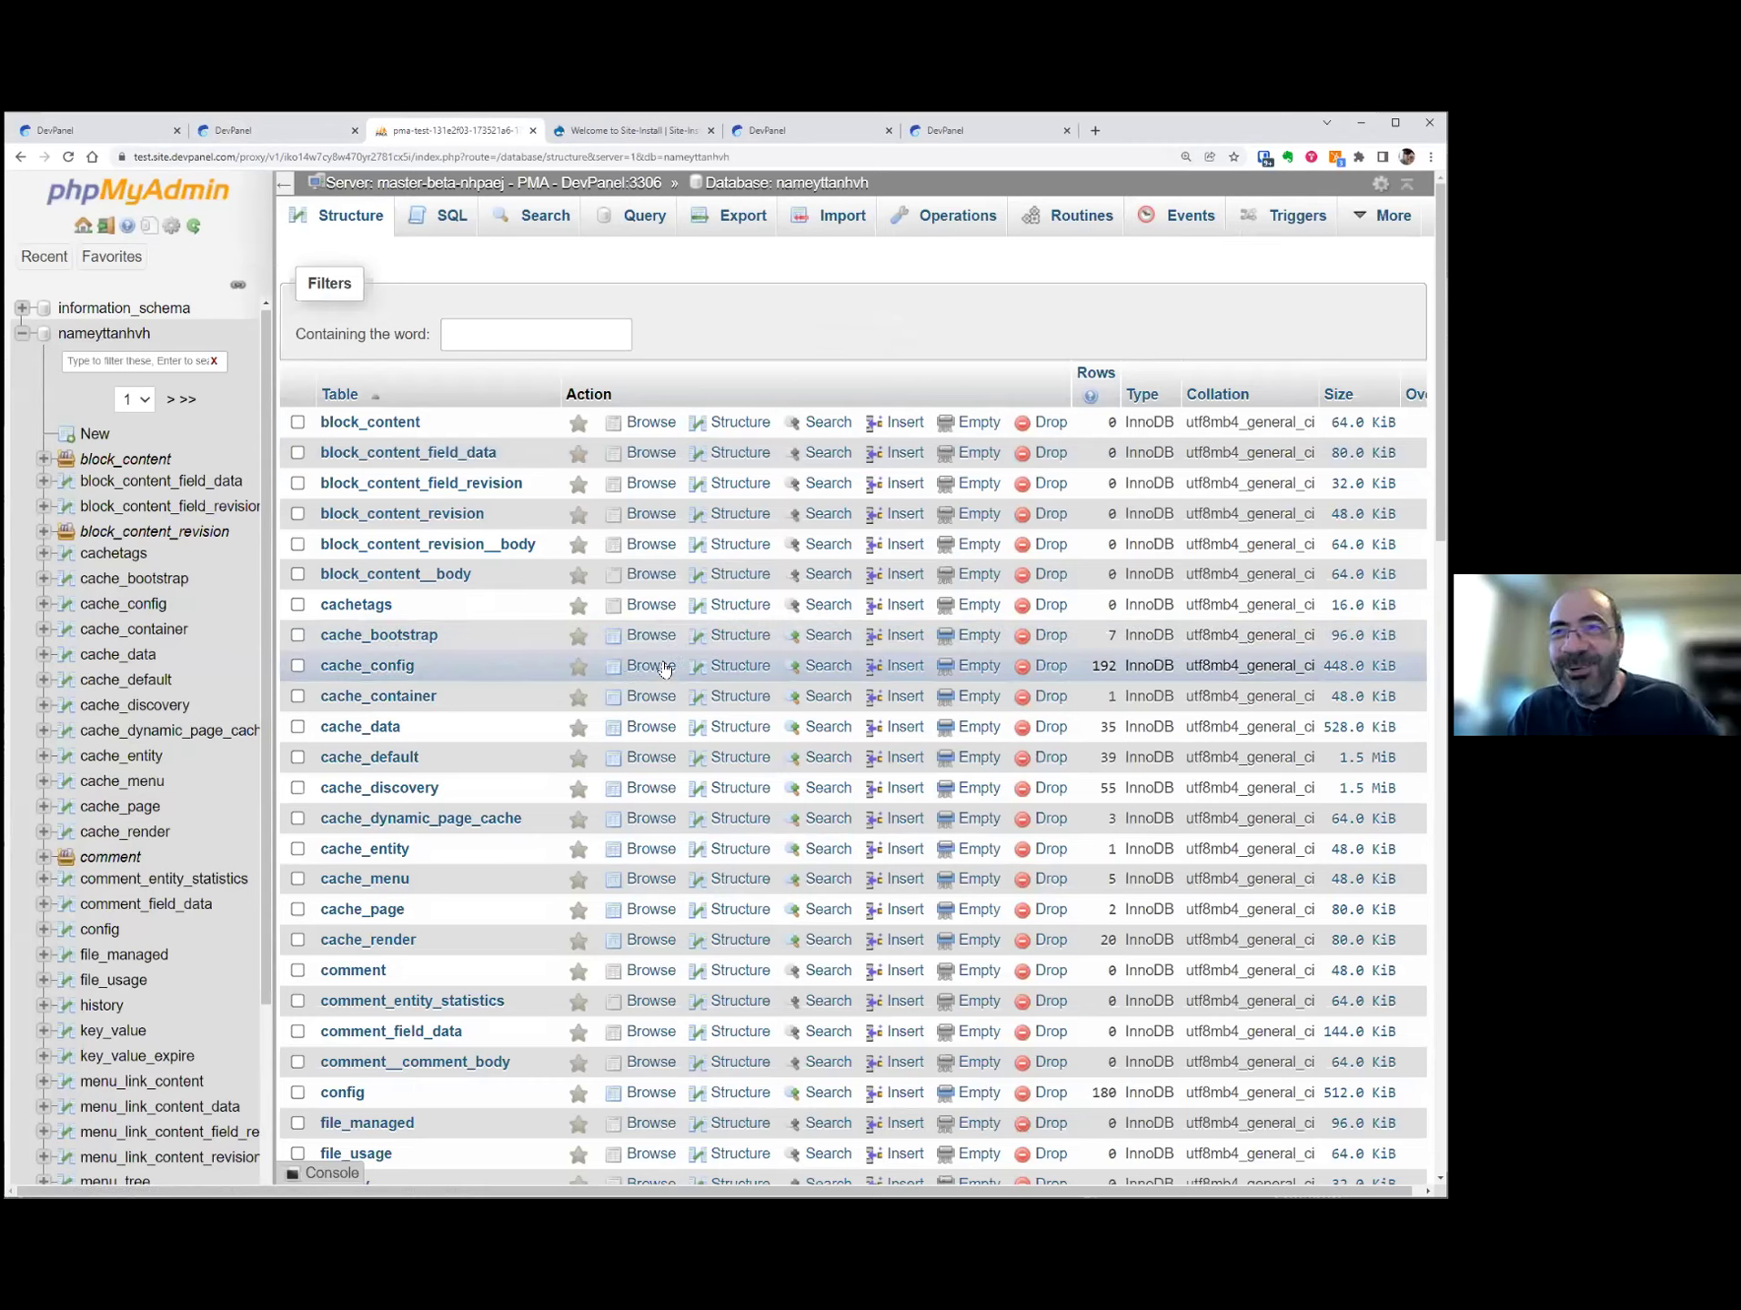
{"action": "left_click", "coordinate": [273, 137]}
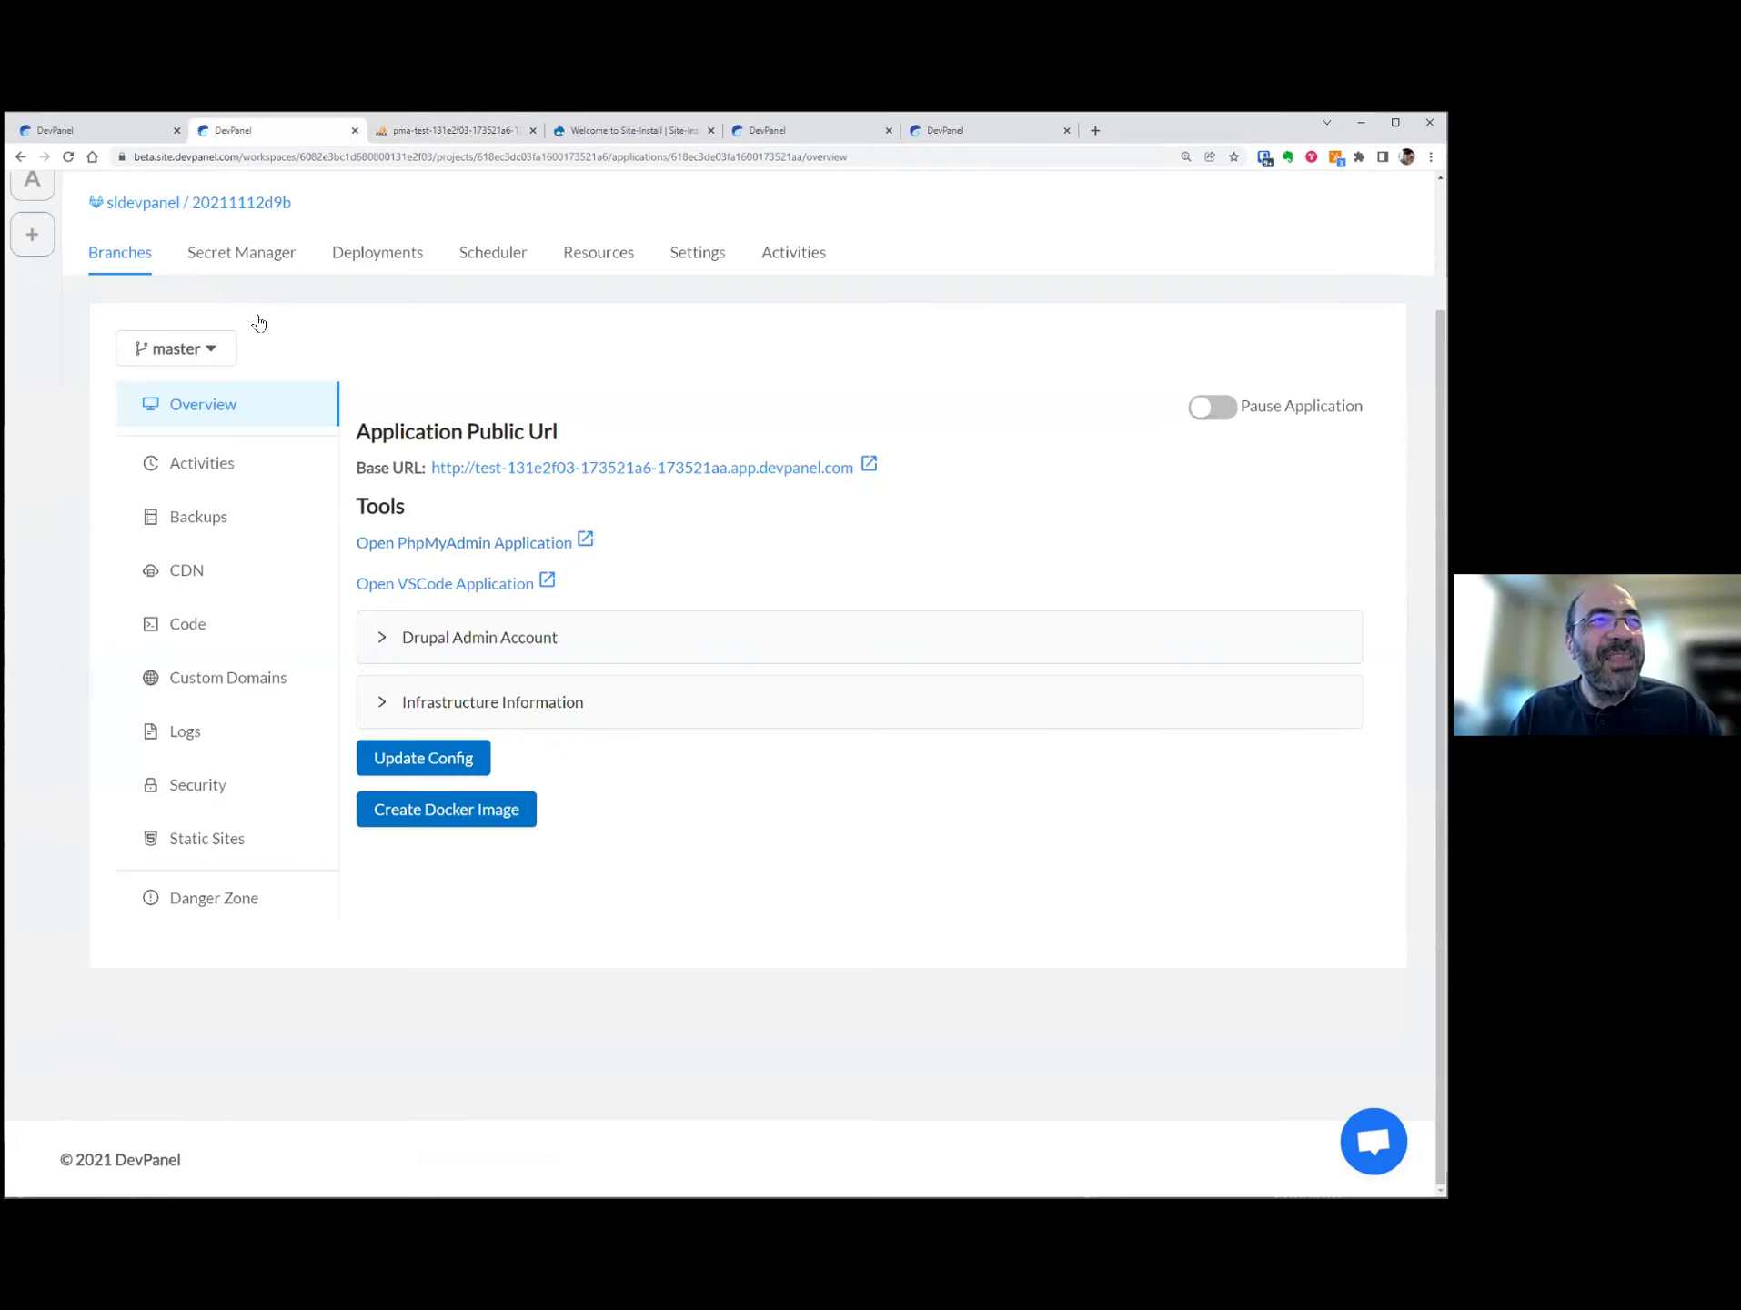
- Open the branch's VSCode application and start a new terminal, enlarging the terminal area
{"action": "left_click", "coordinate": [403, 585]}
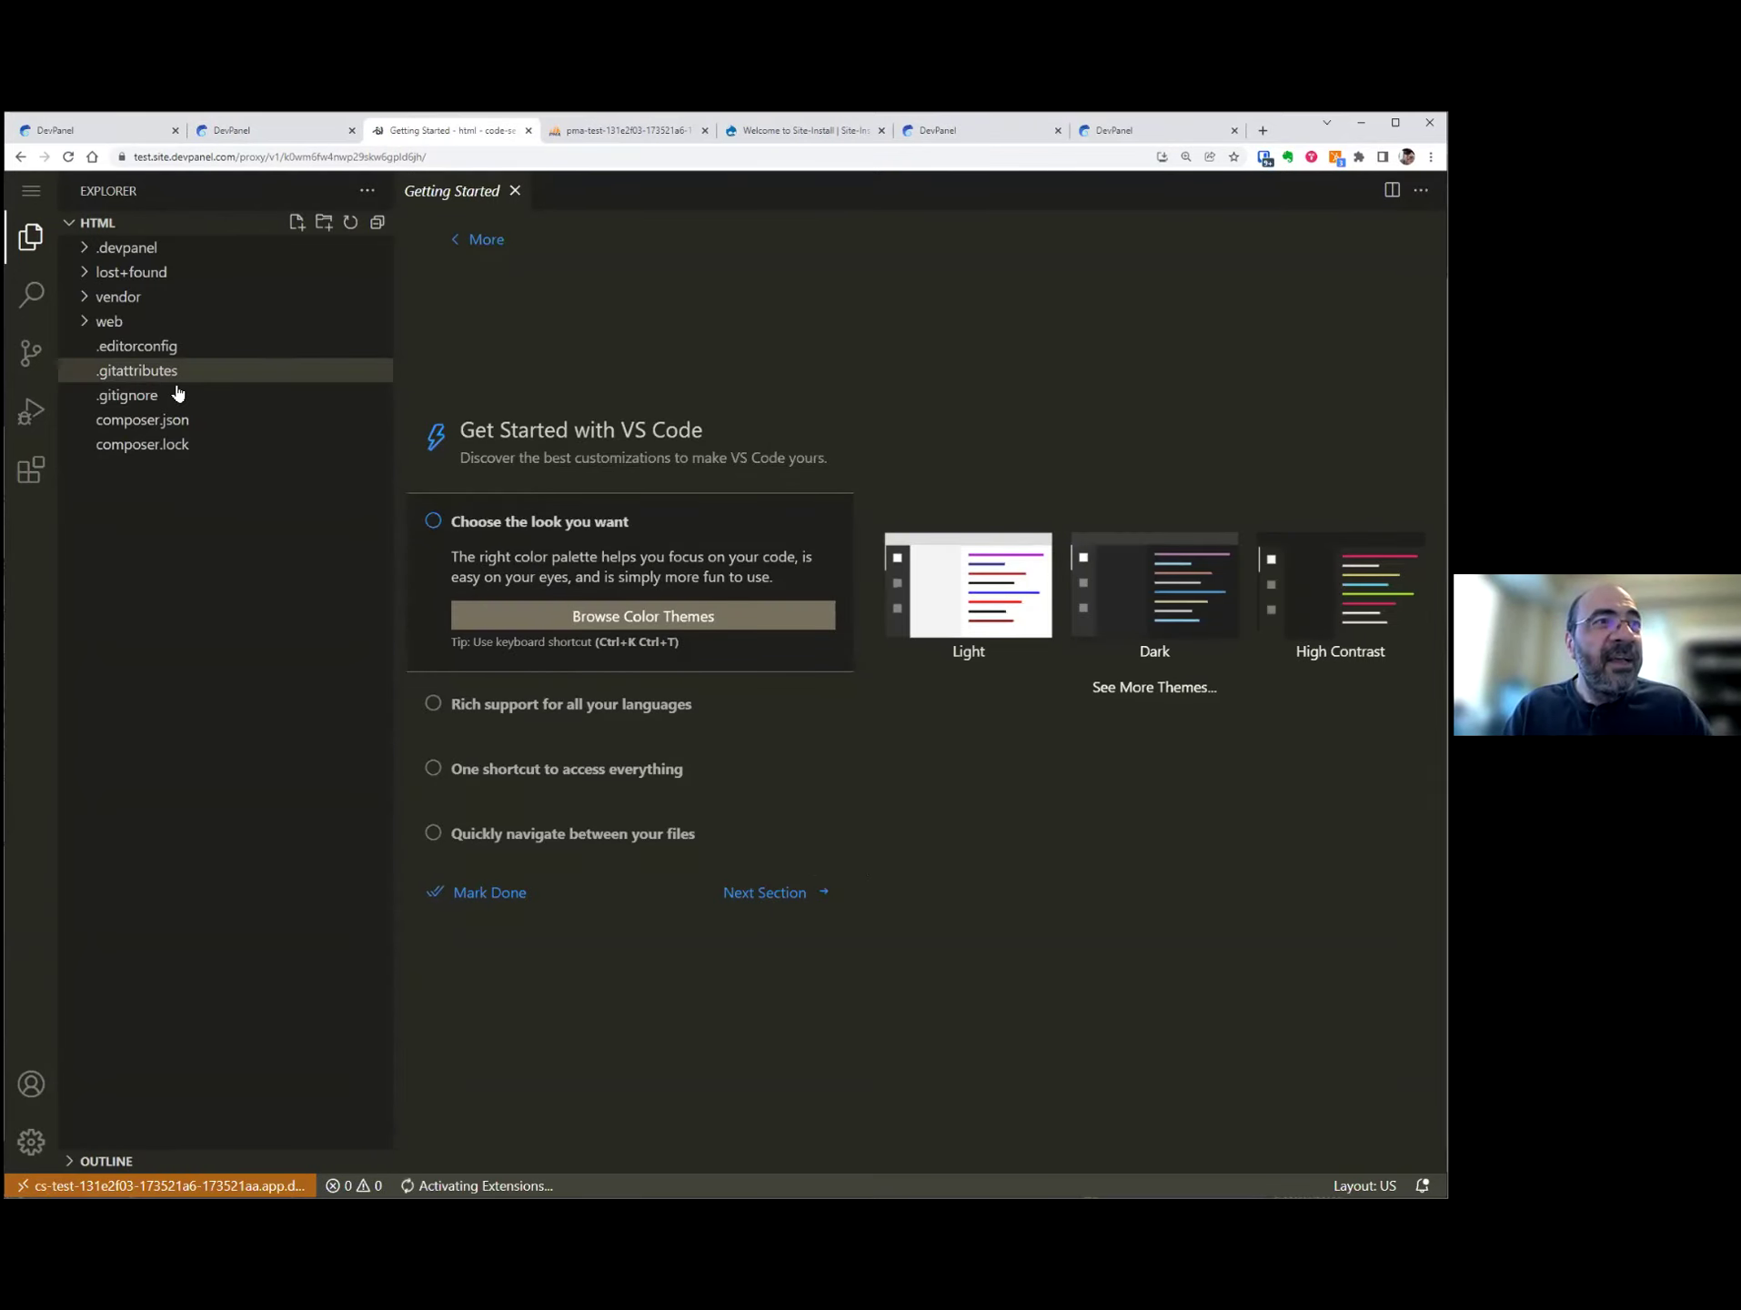
{"action": "left_click", "coordinate": [41, 194]}
{"action": "left_click", "coordinate": [43, 198]}
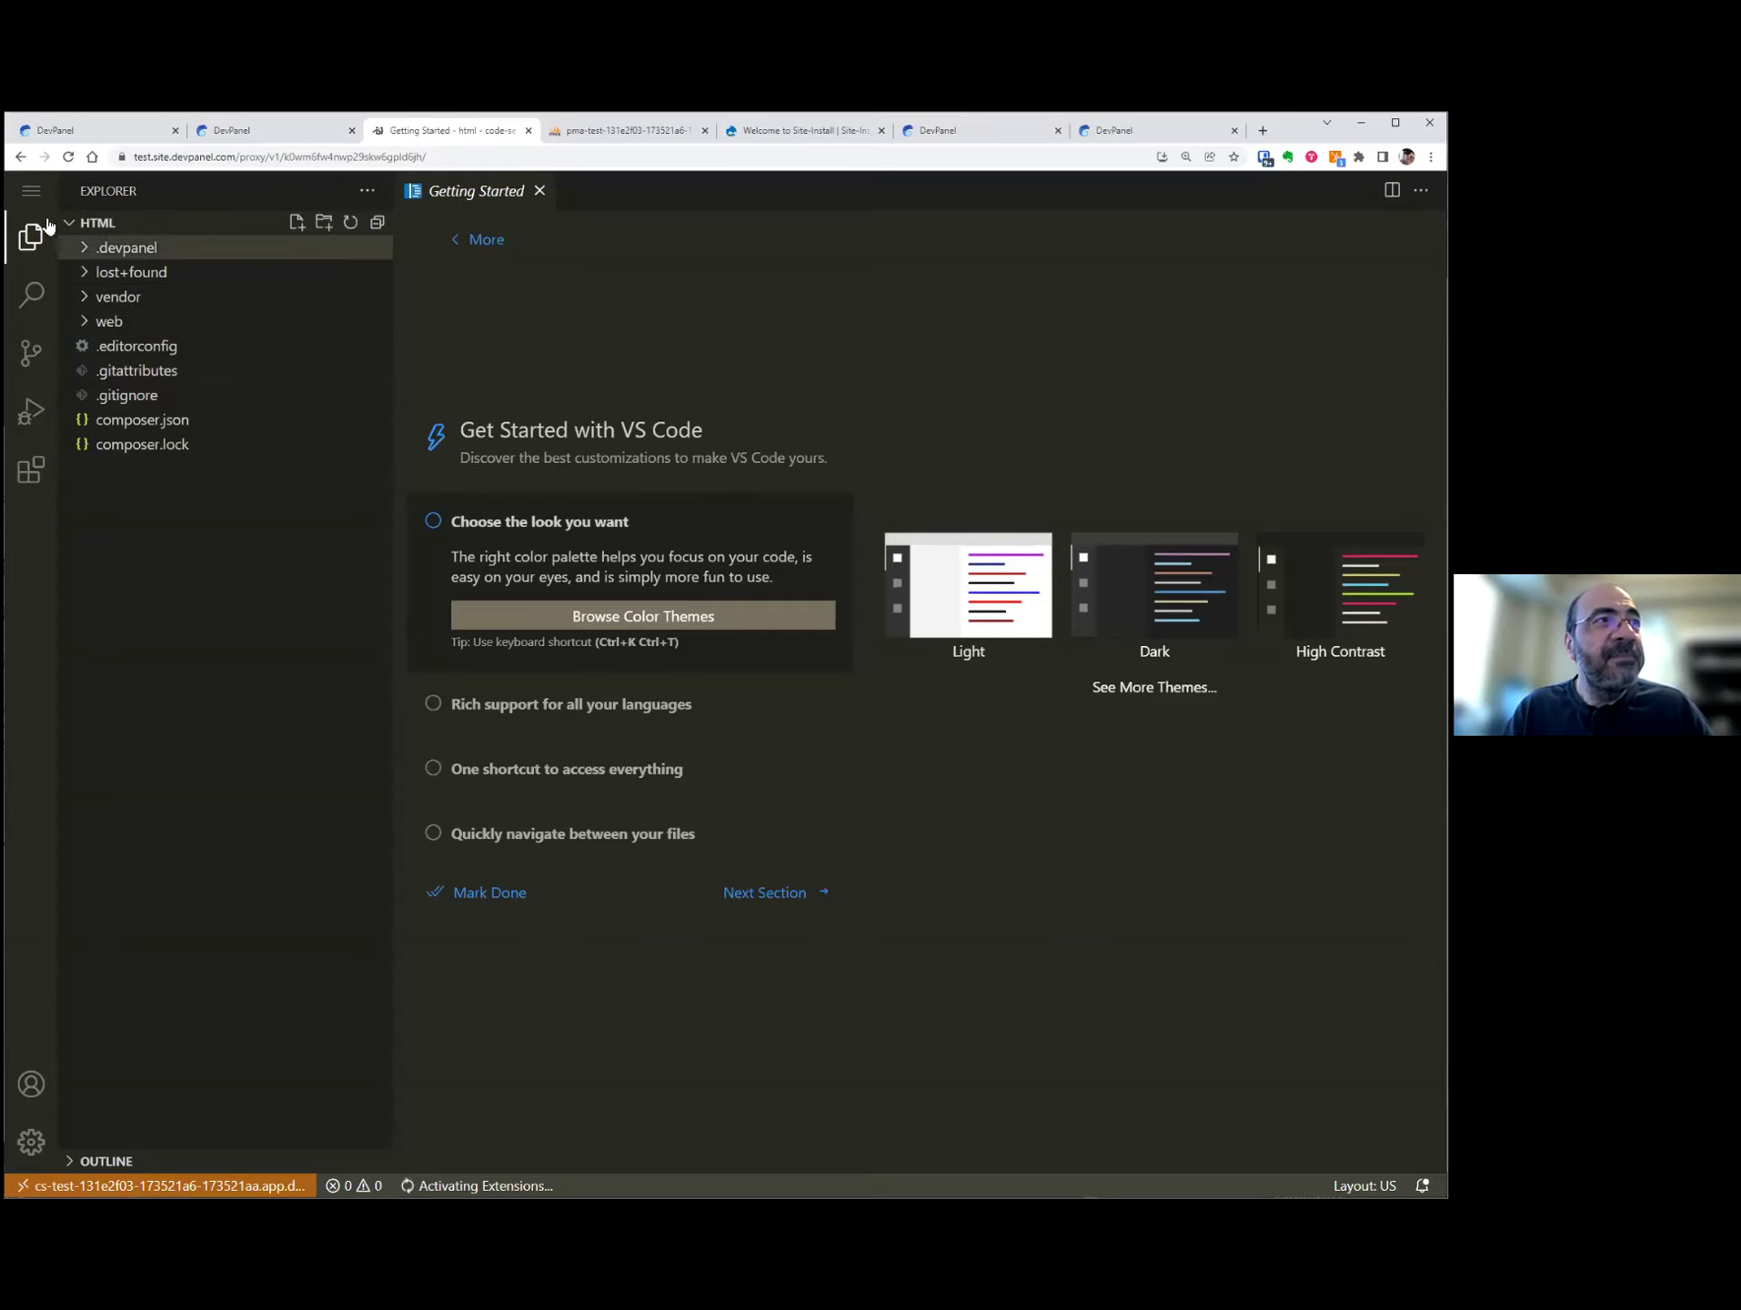
{"action": "left_click", "coordinate": [31, 191]}
{"action": "mouse_move", "coordinate": [178, 365]}
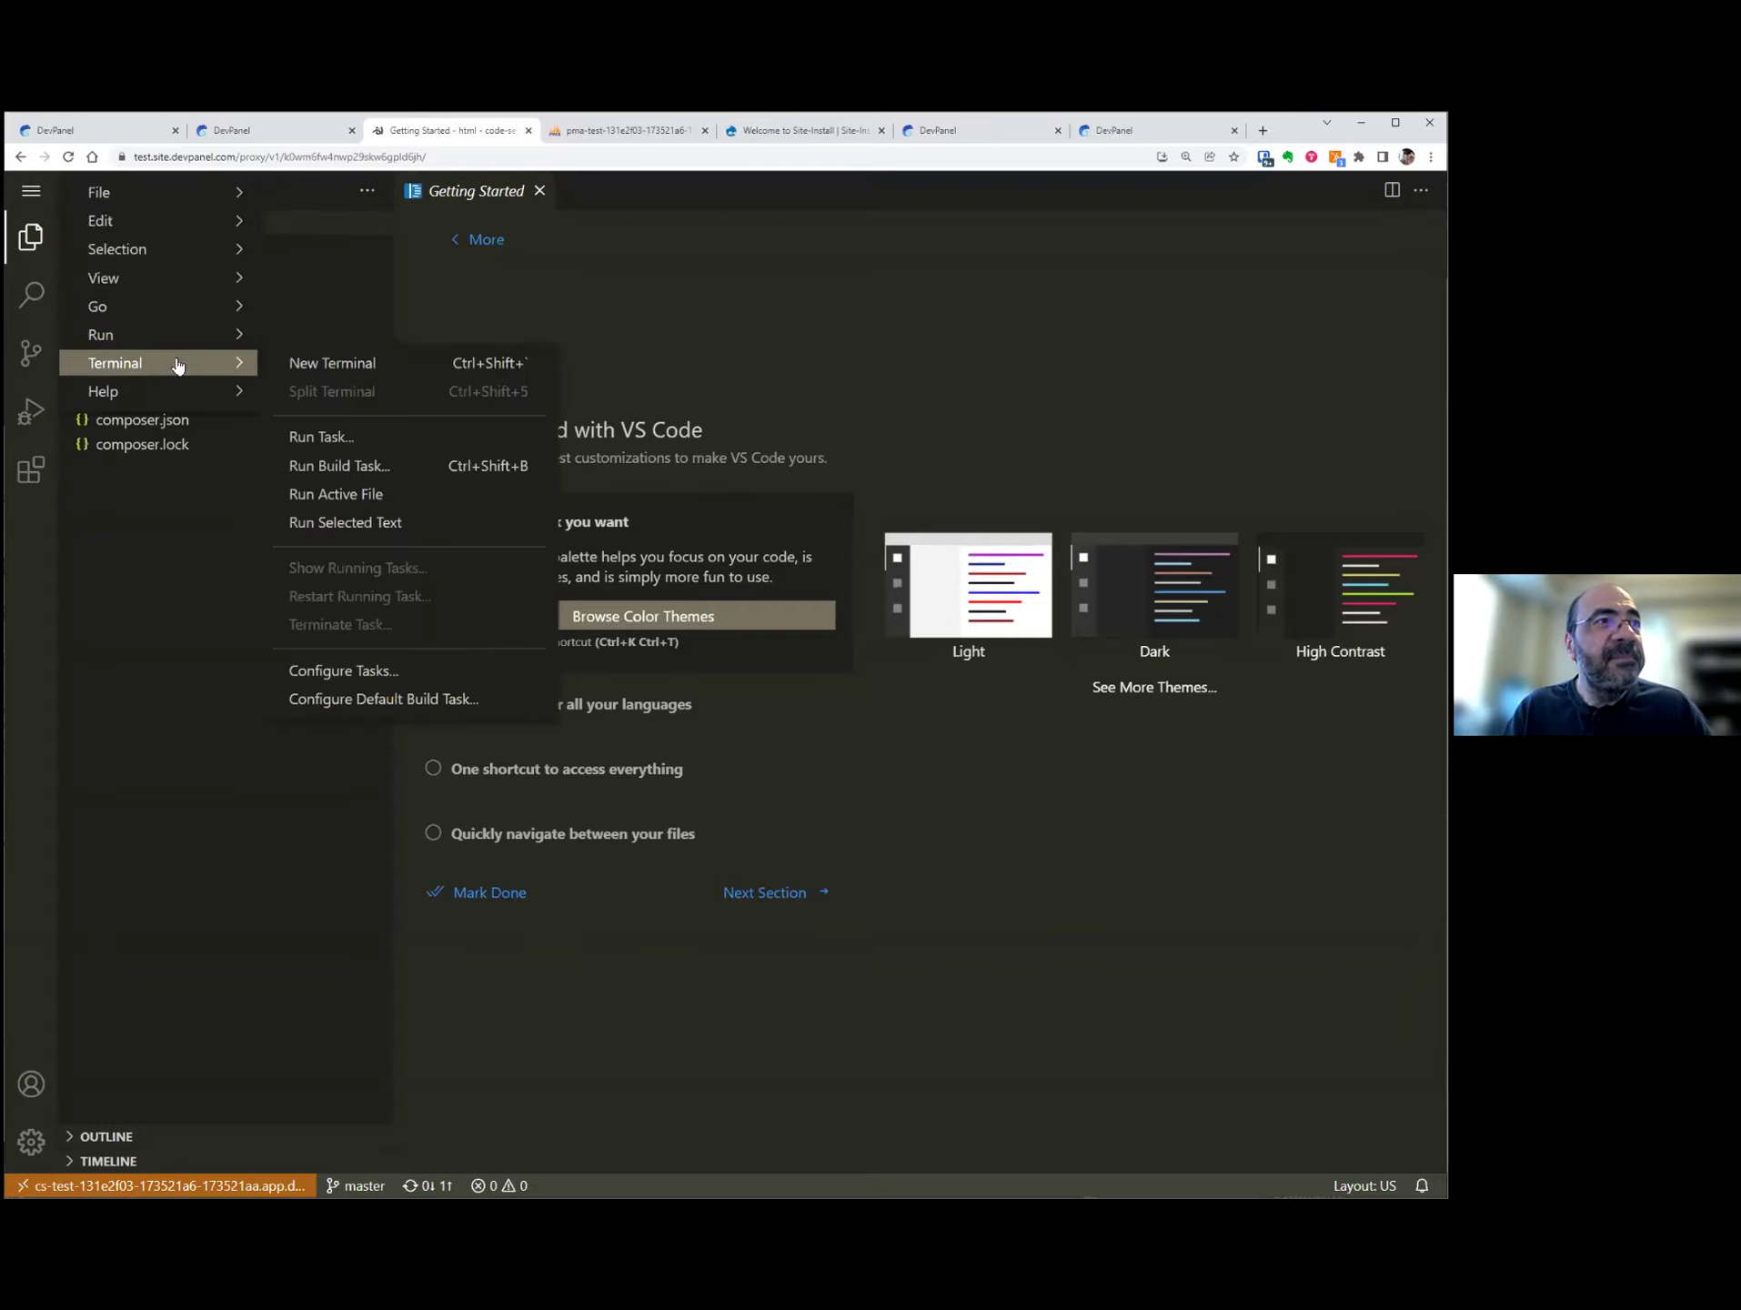
{"action": "left_click", "coordinate": [327, 363]}
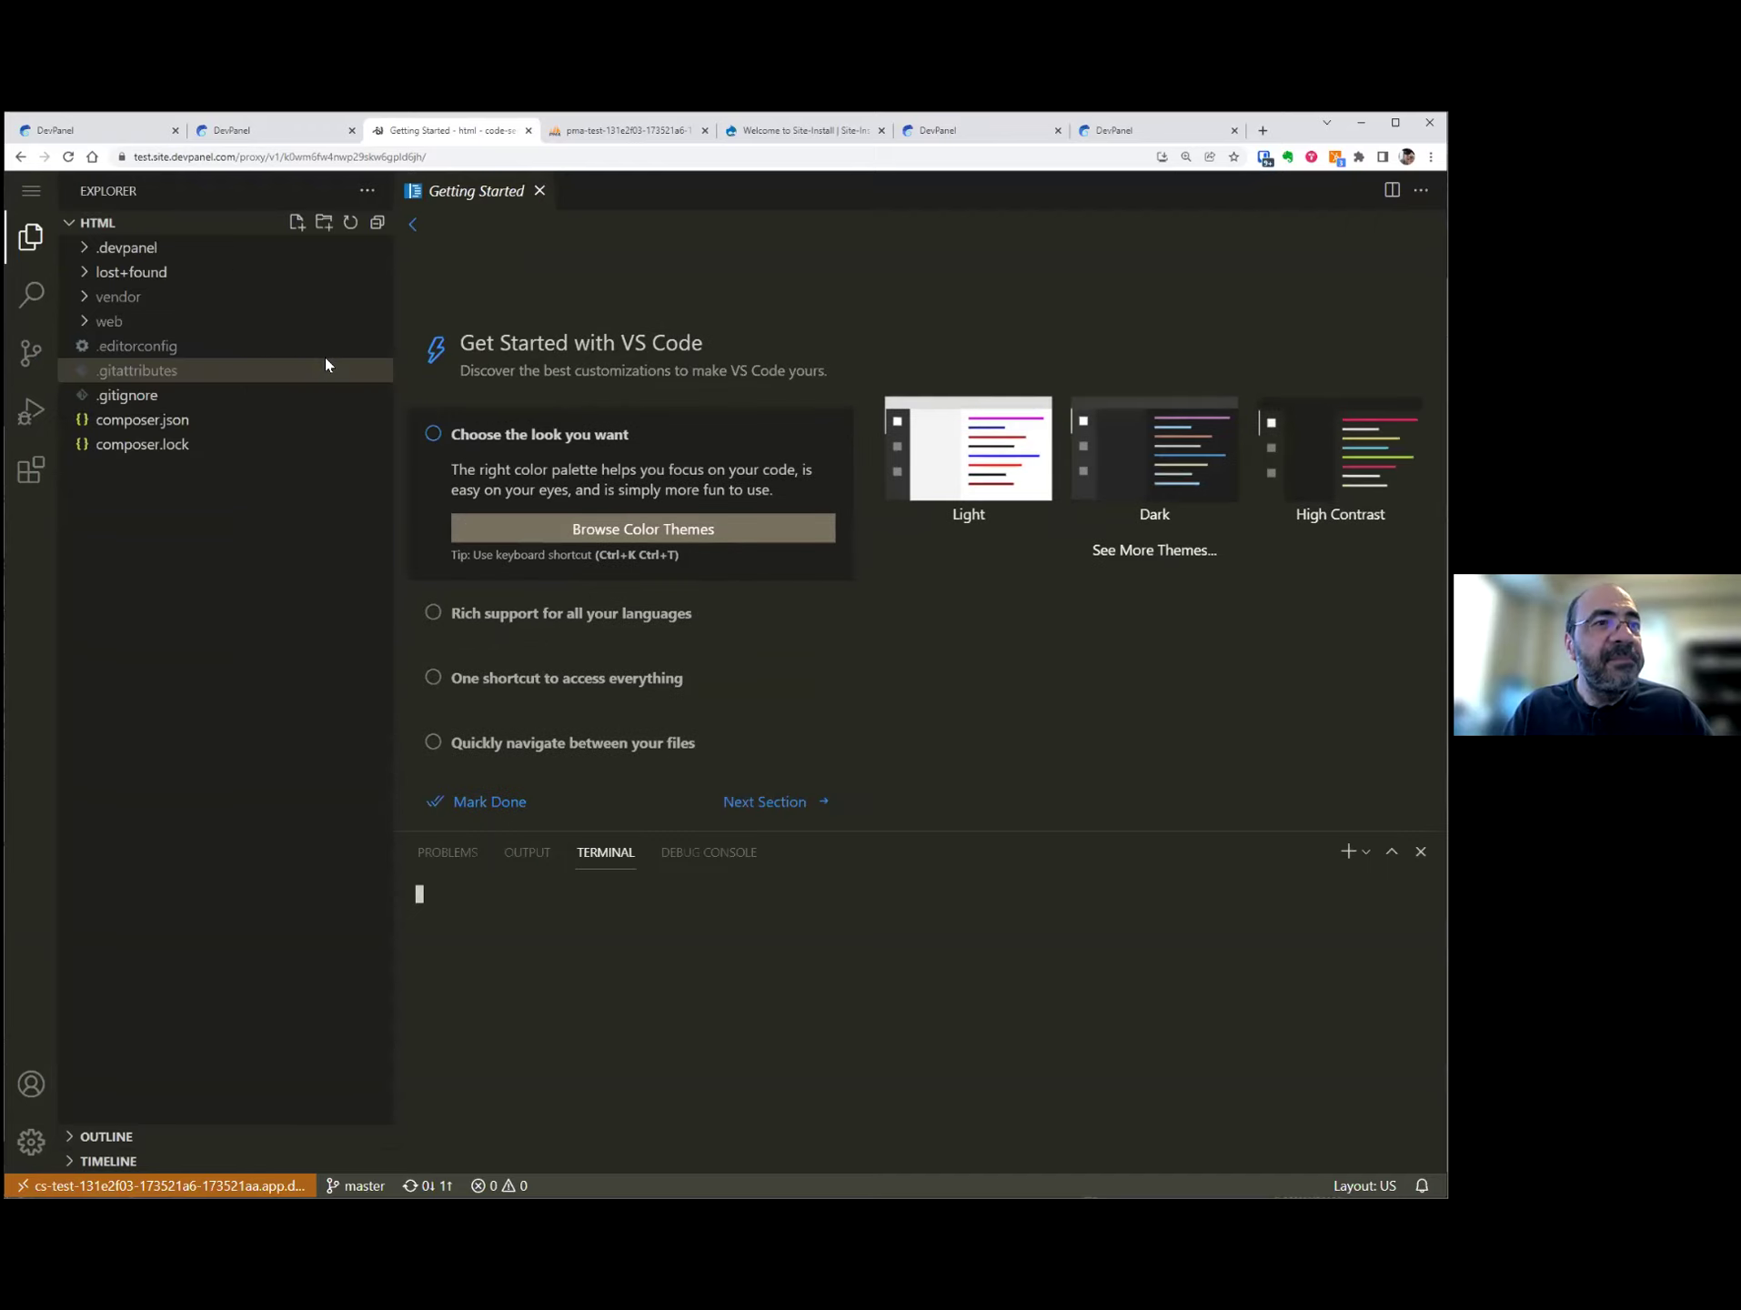
{"action": "left_click_drag", "start_coordinate": [828, 830], "coordinate": [848, 611]}
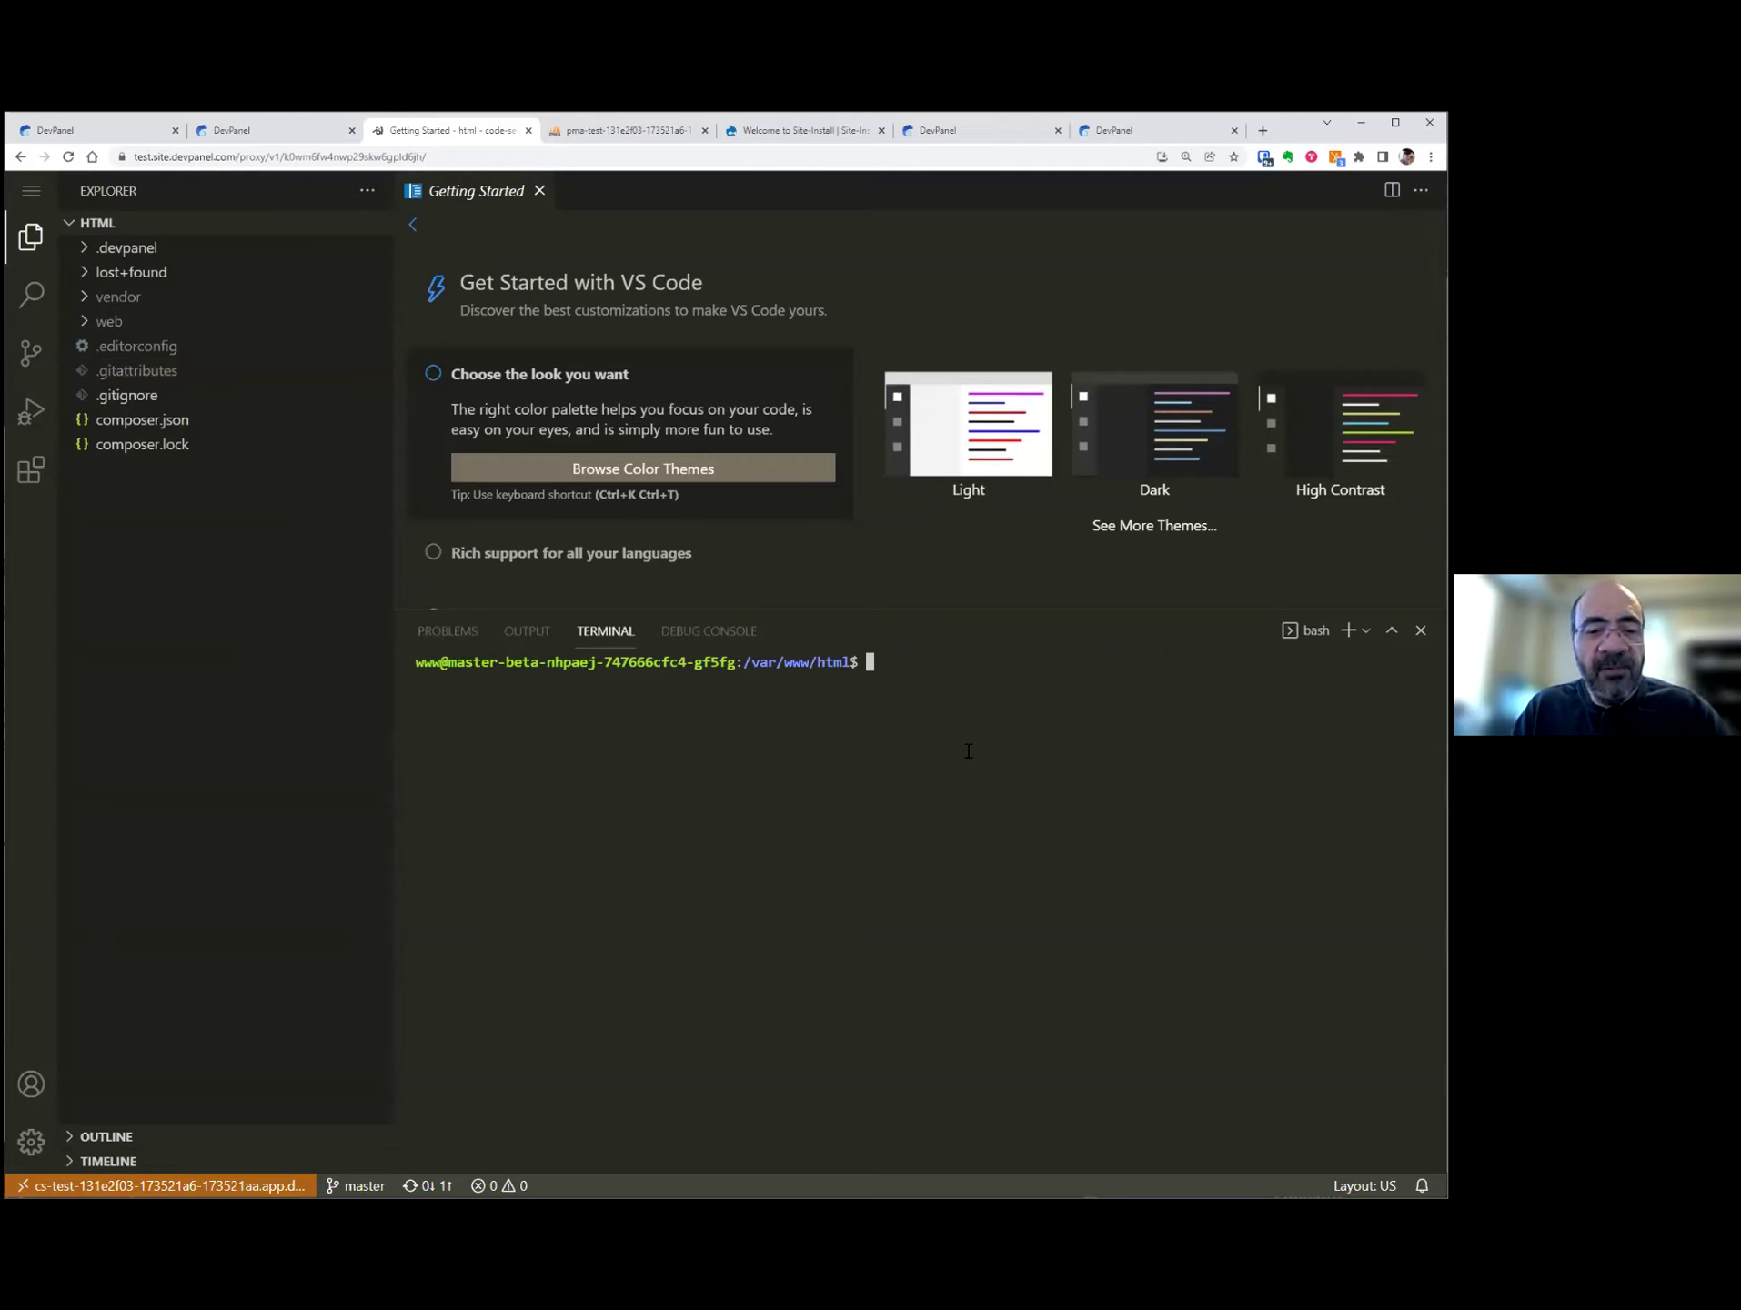
- Run composer and drush in the terminal and look through the commands they list
{"action": "type", "text": "composer"}
{"action": "key", "text": "Return"}
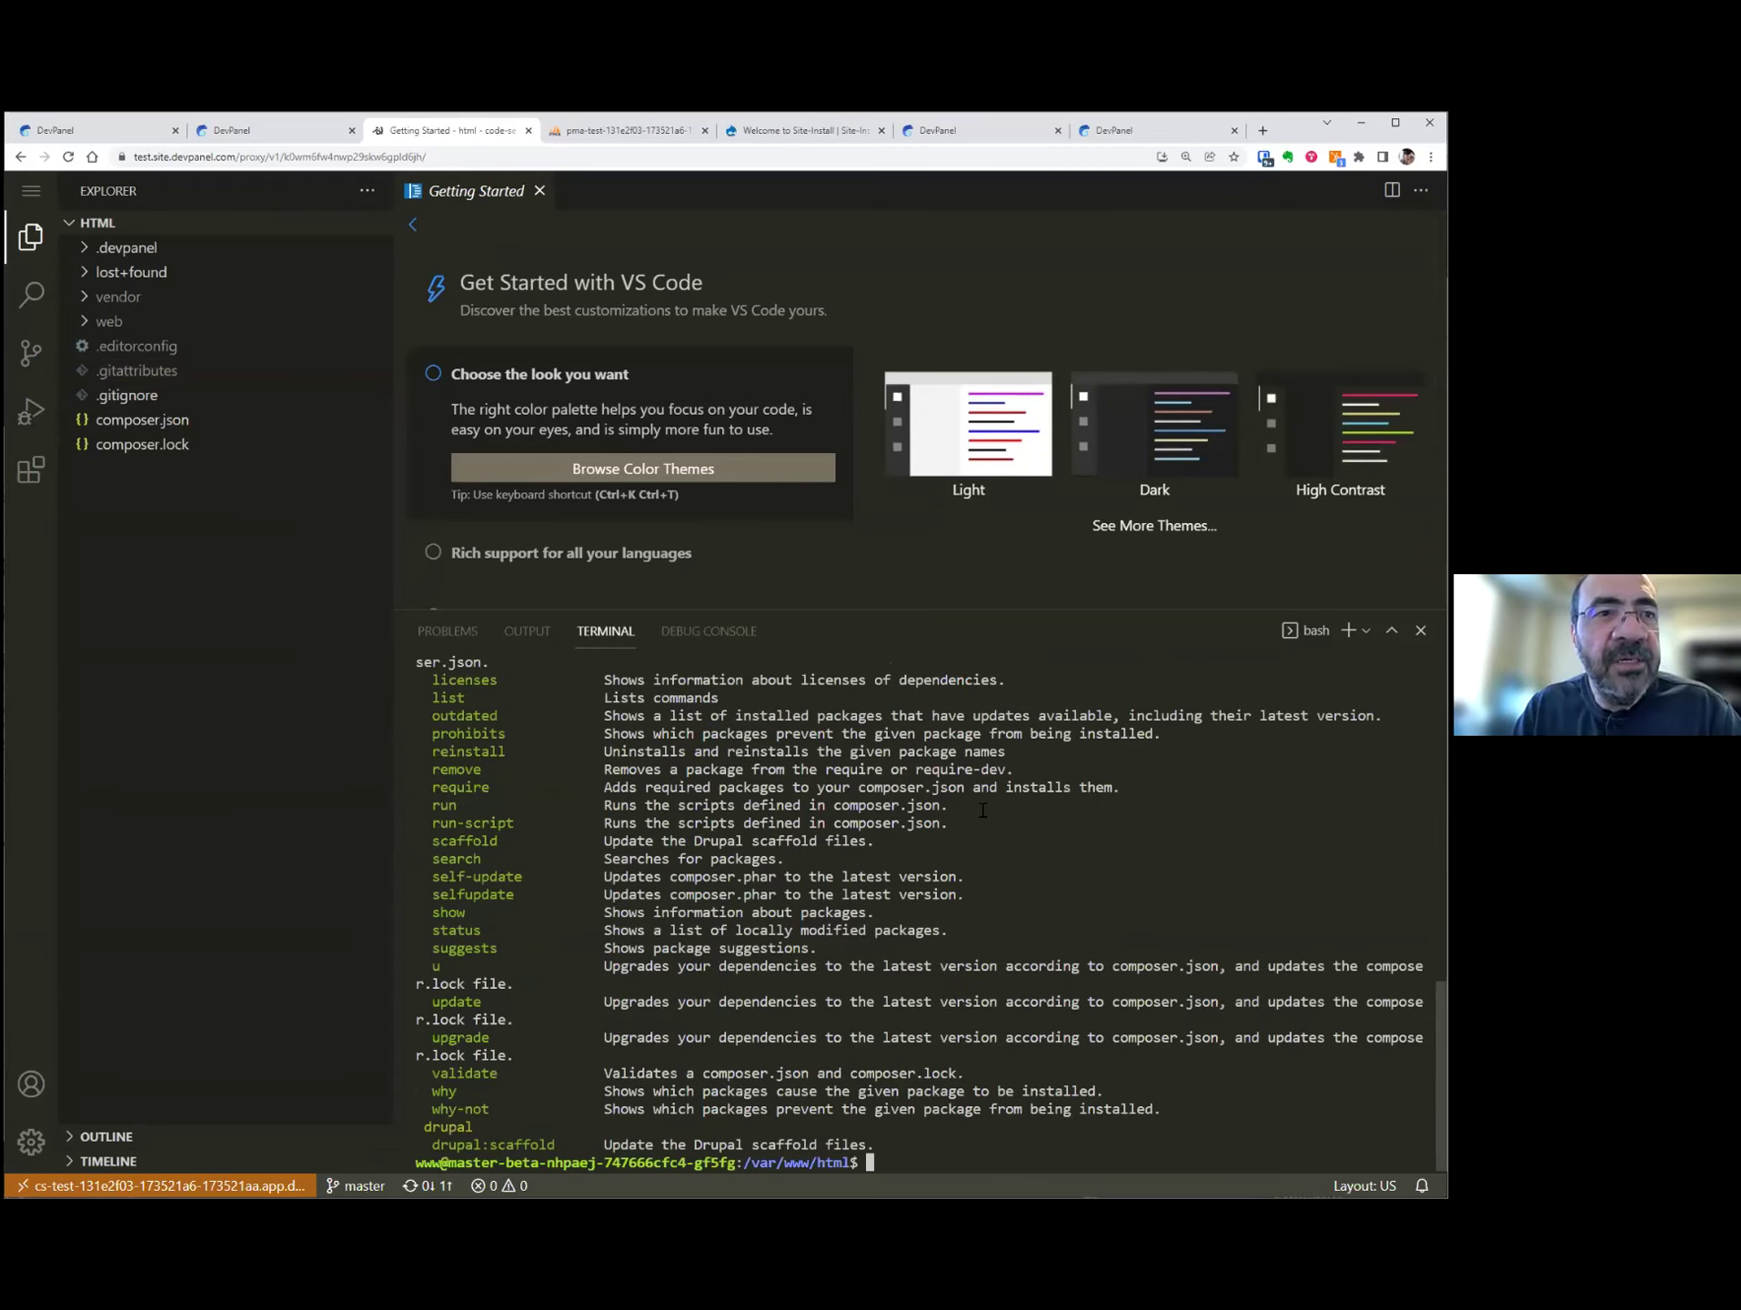
{"action": "type", "text": "drush"}
{"action": "key", "text": "Return"}
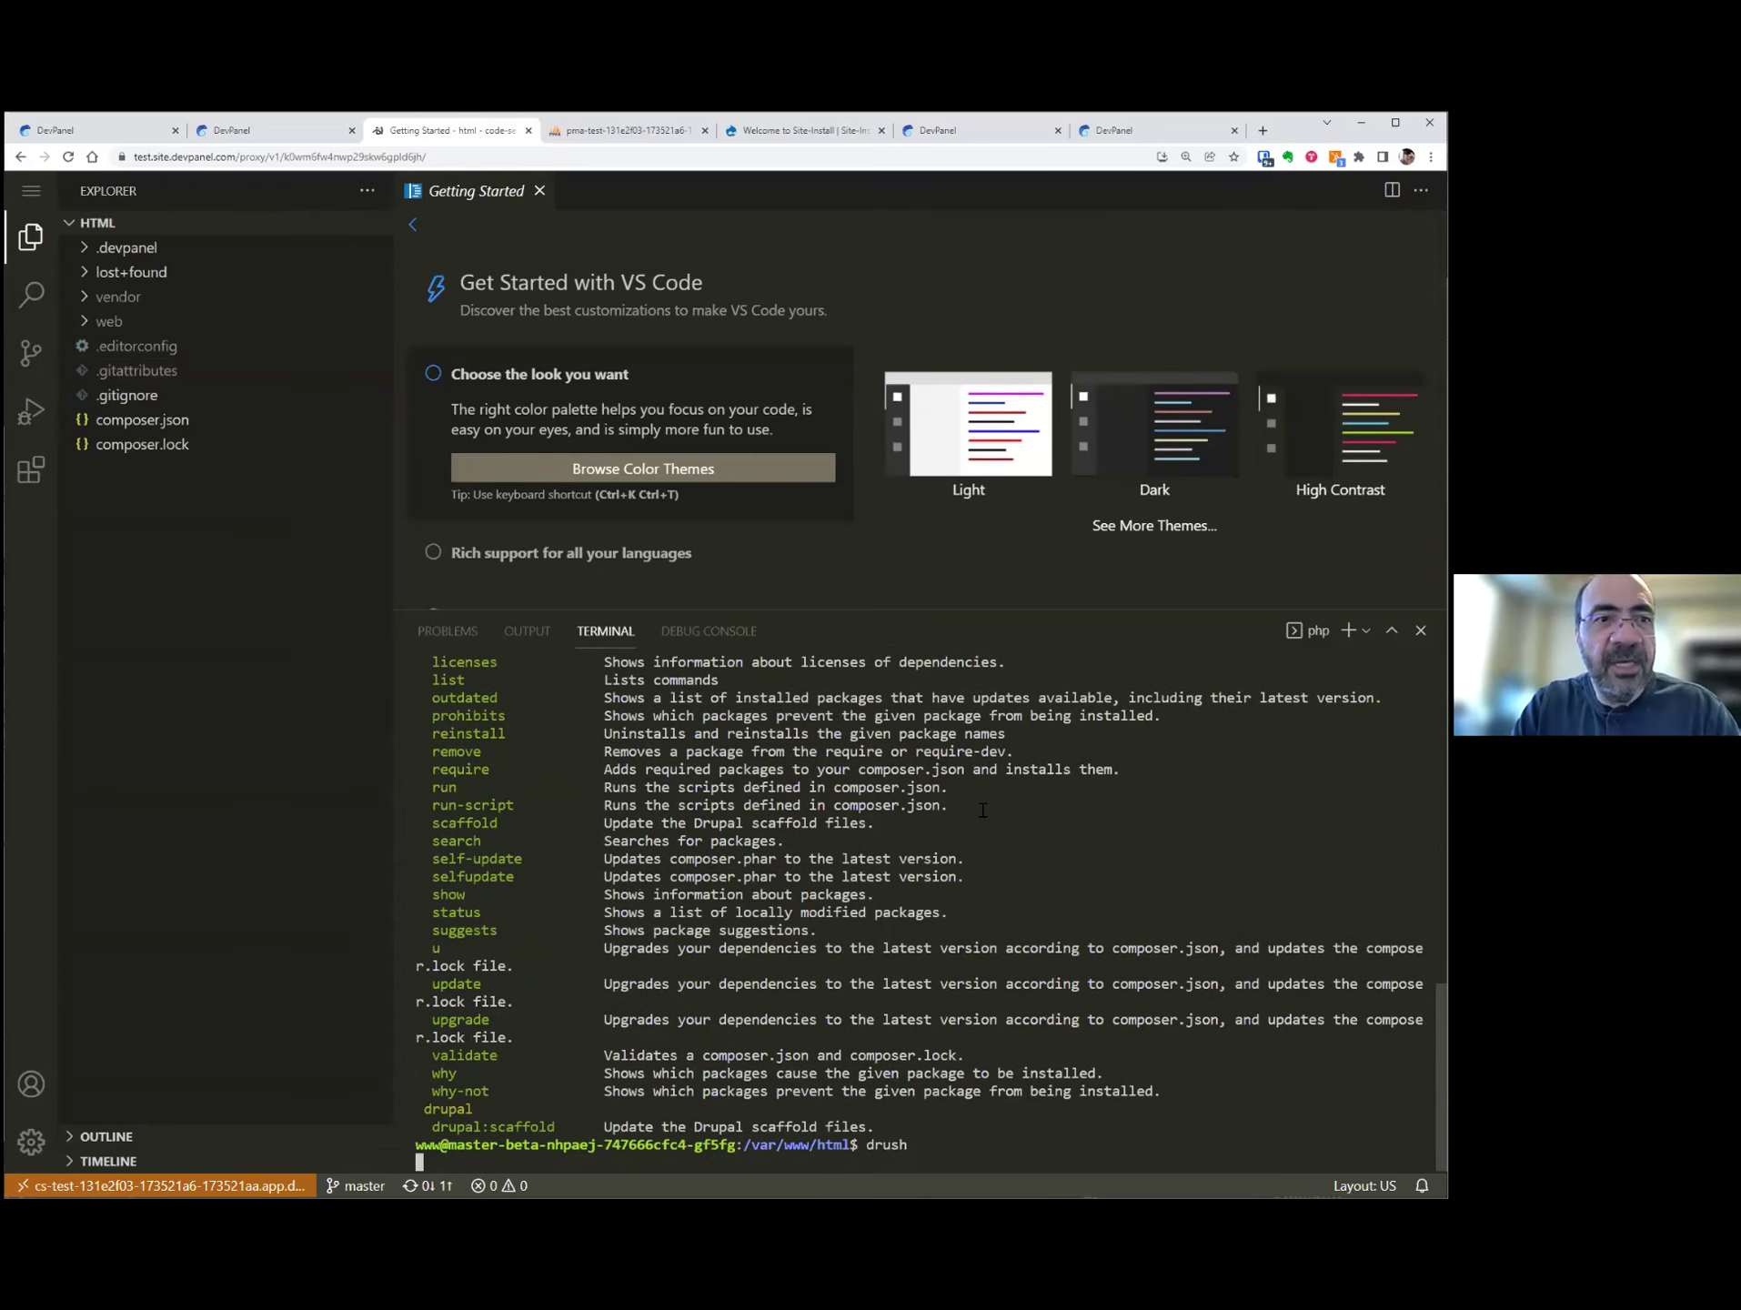
{"action": "scroll", "coordinate": [982, 810], "scroll_direction": "up", "scroll_amount": 10}
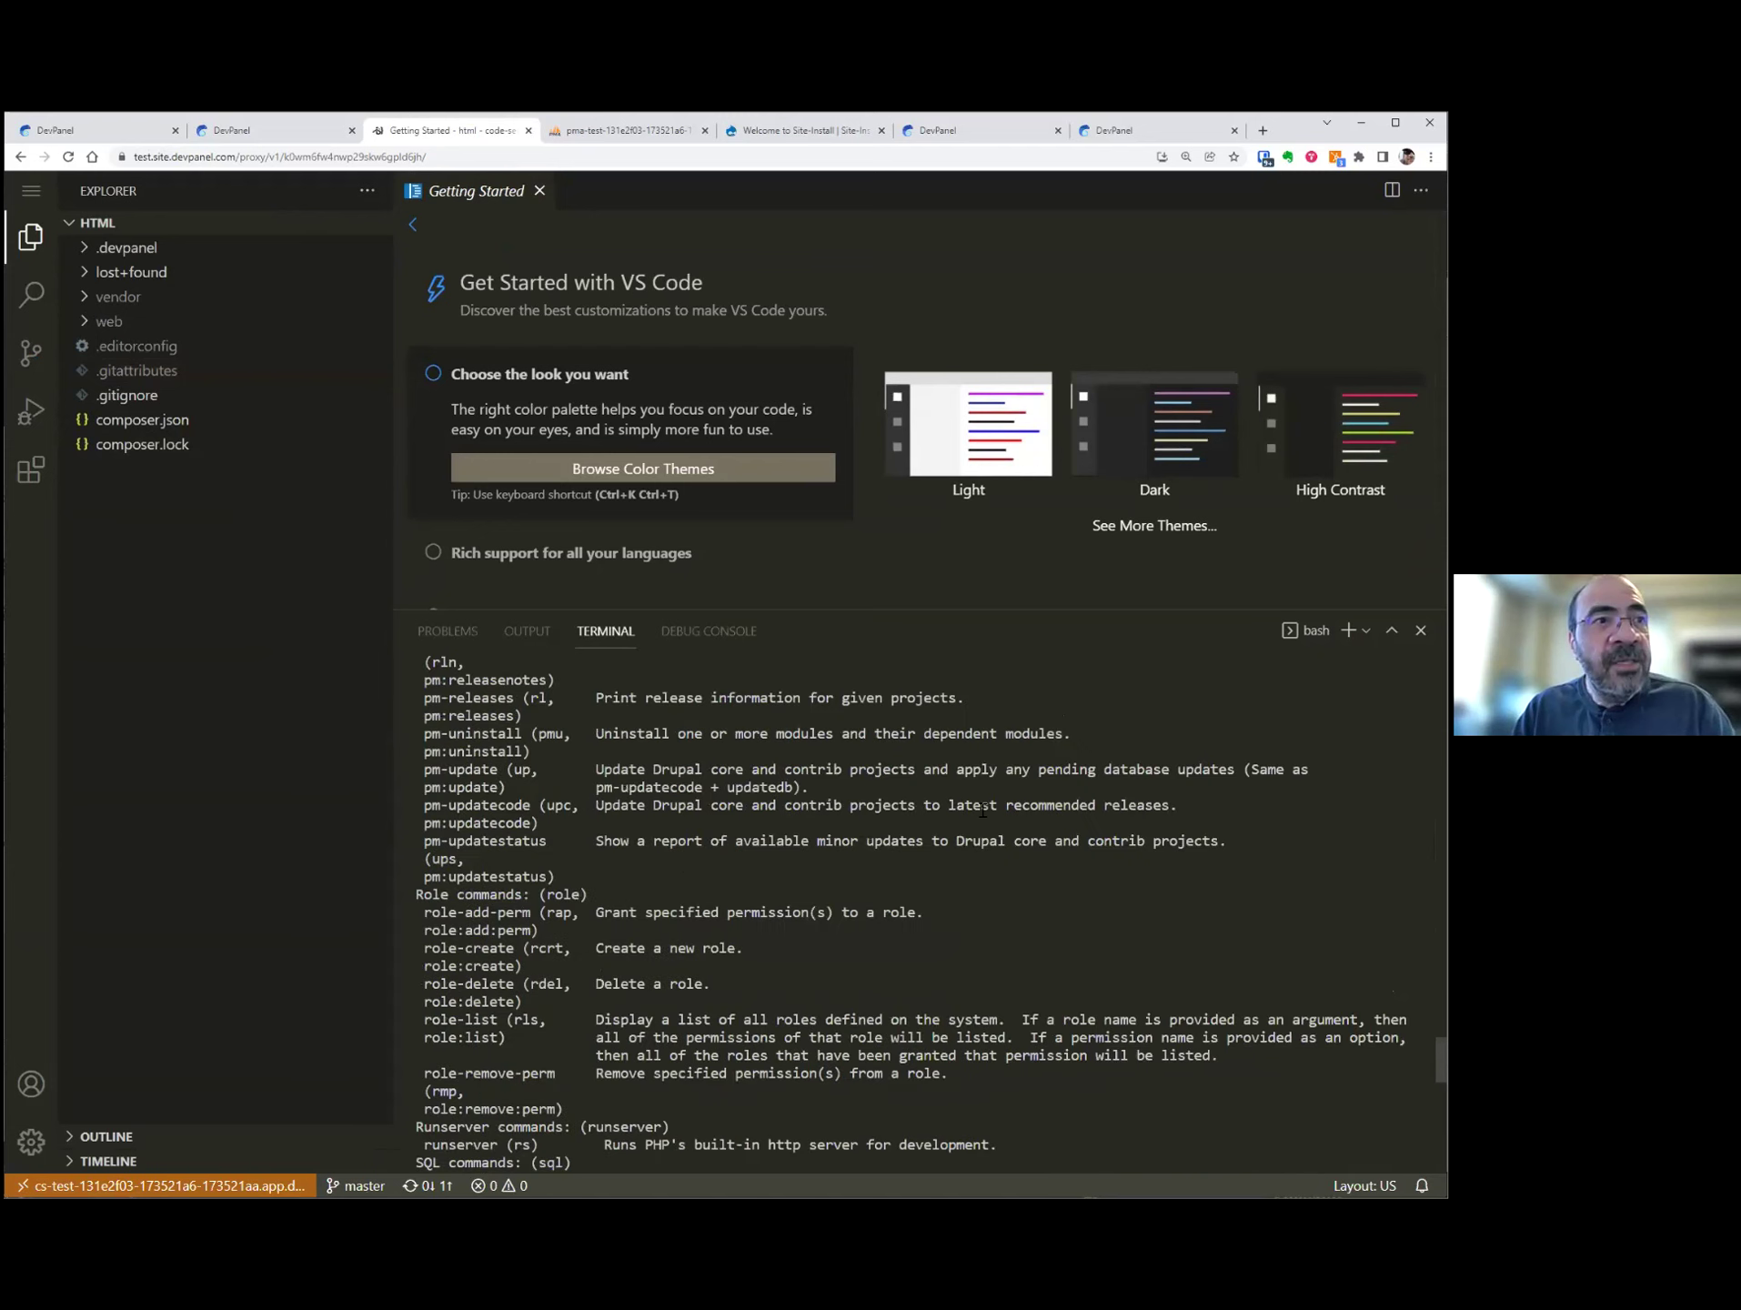
{"action": "scroll", "coordinate": [983, 810], "scroll_direction": "down", "scroll_amount": 10}
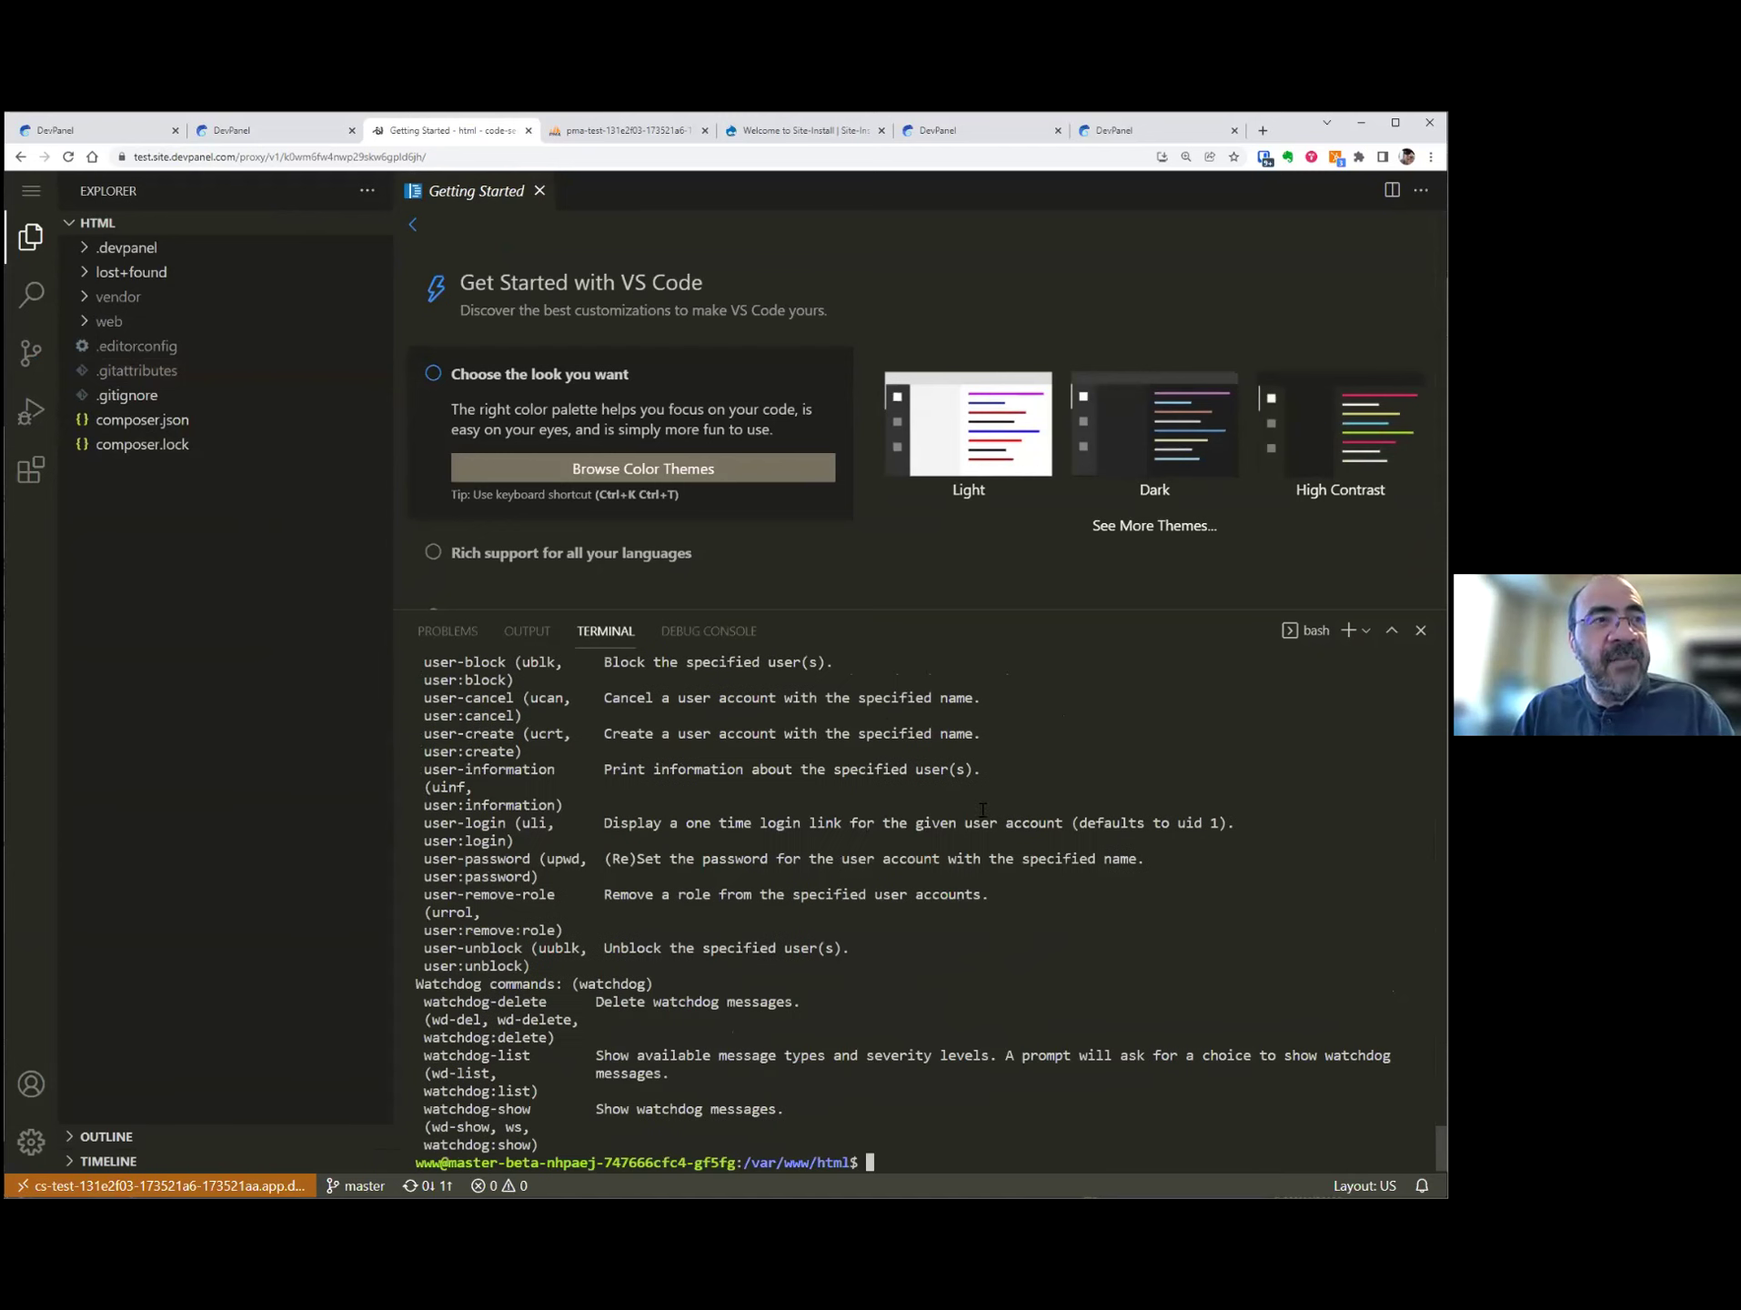
- Open index.php in the web folder and insert the line "phpinfo(); die;" below the opening PHP tag
{"action": "left_click", "coordinate": [103, 323]}
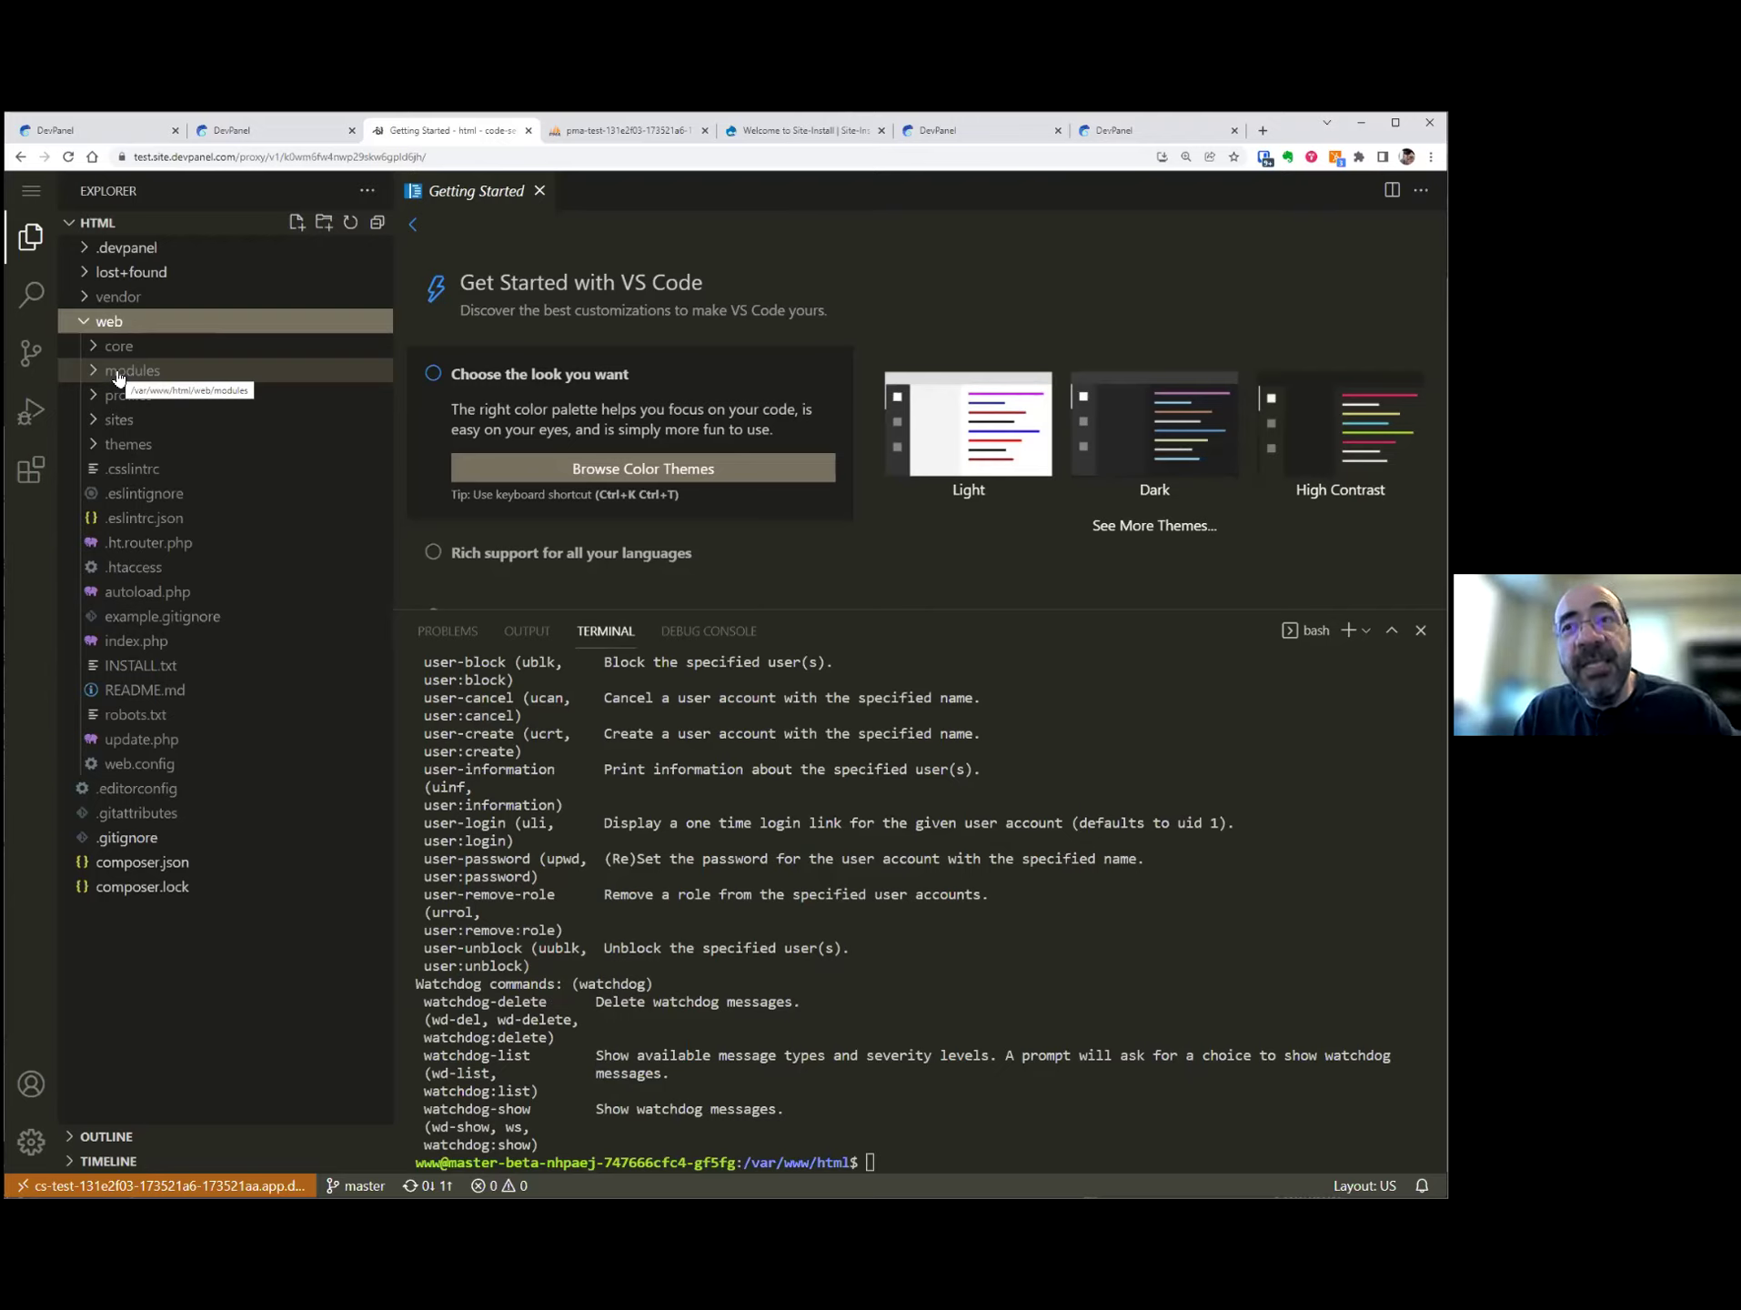
{"action": "left_click", "coordinate": [187, 639]}
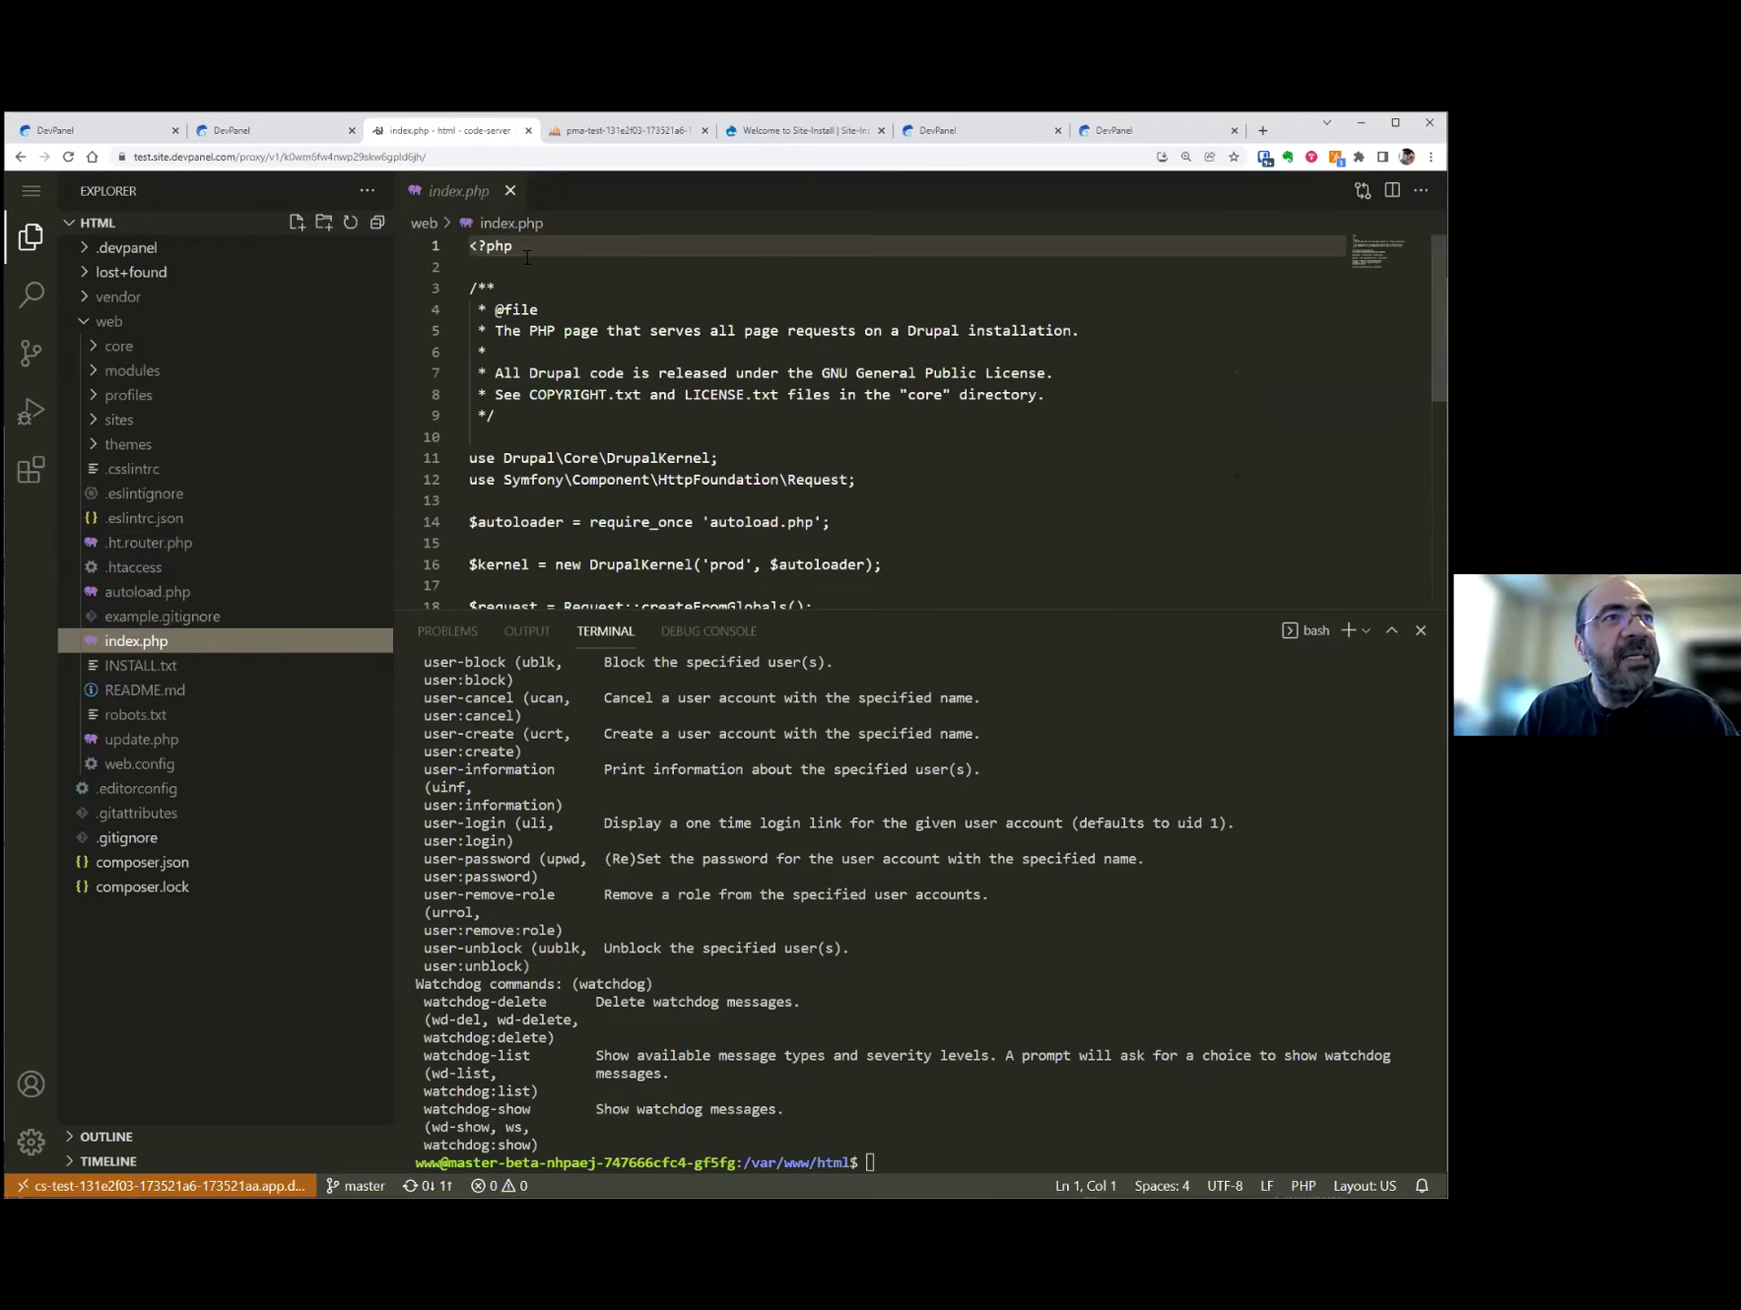
{"action": "left_click", "coordinate": [526, 273]}
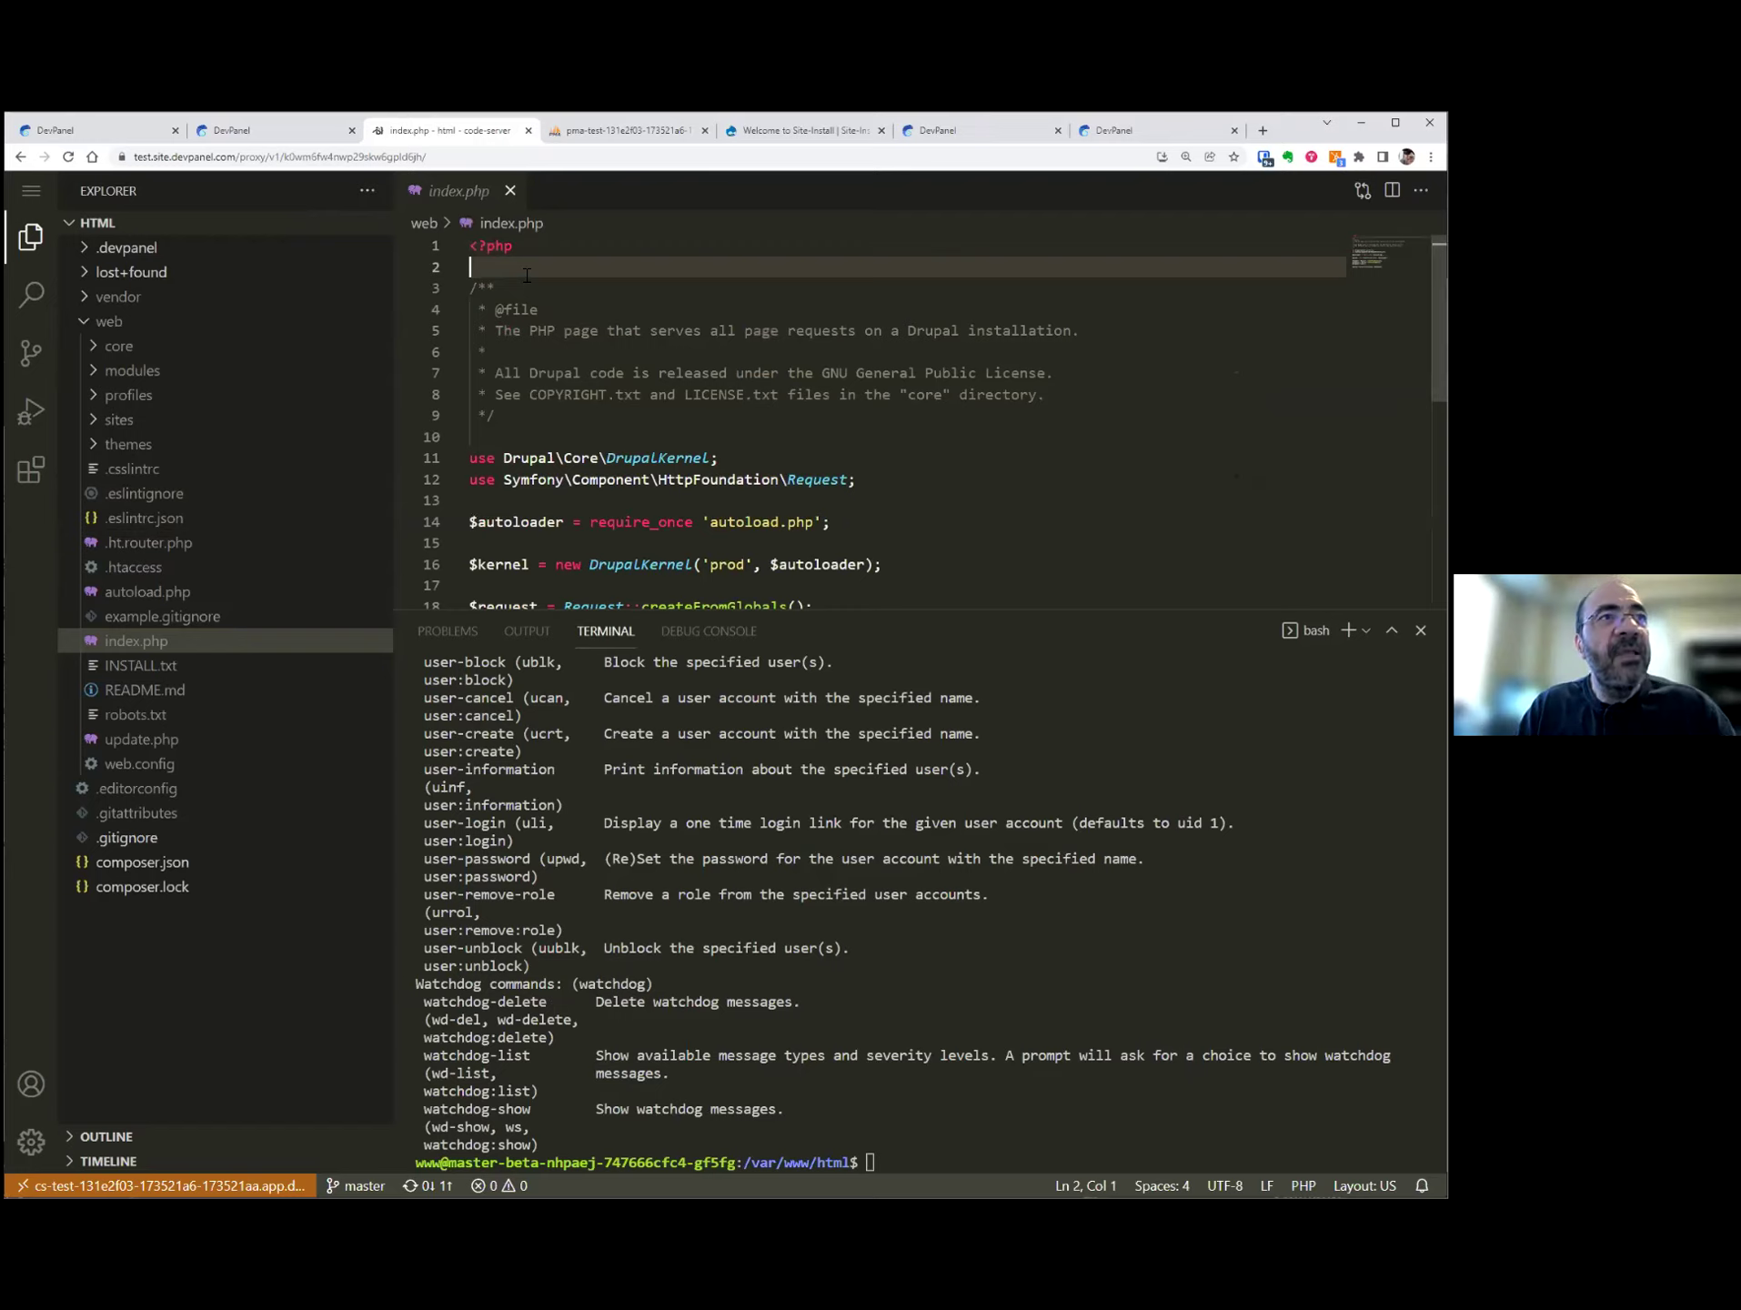
{"action": "key", "text": "Return"}
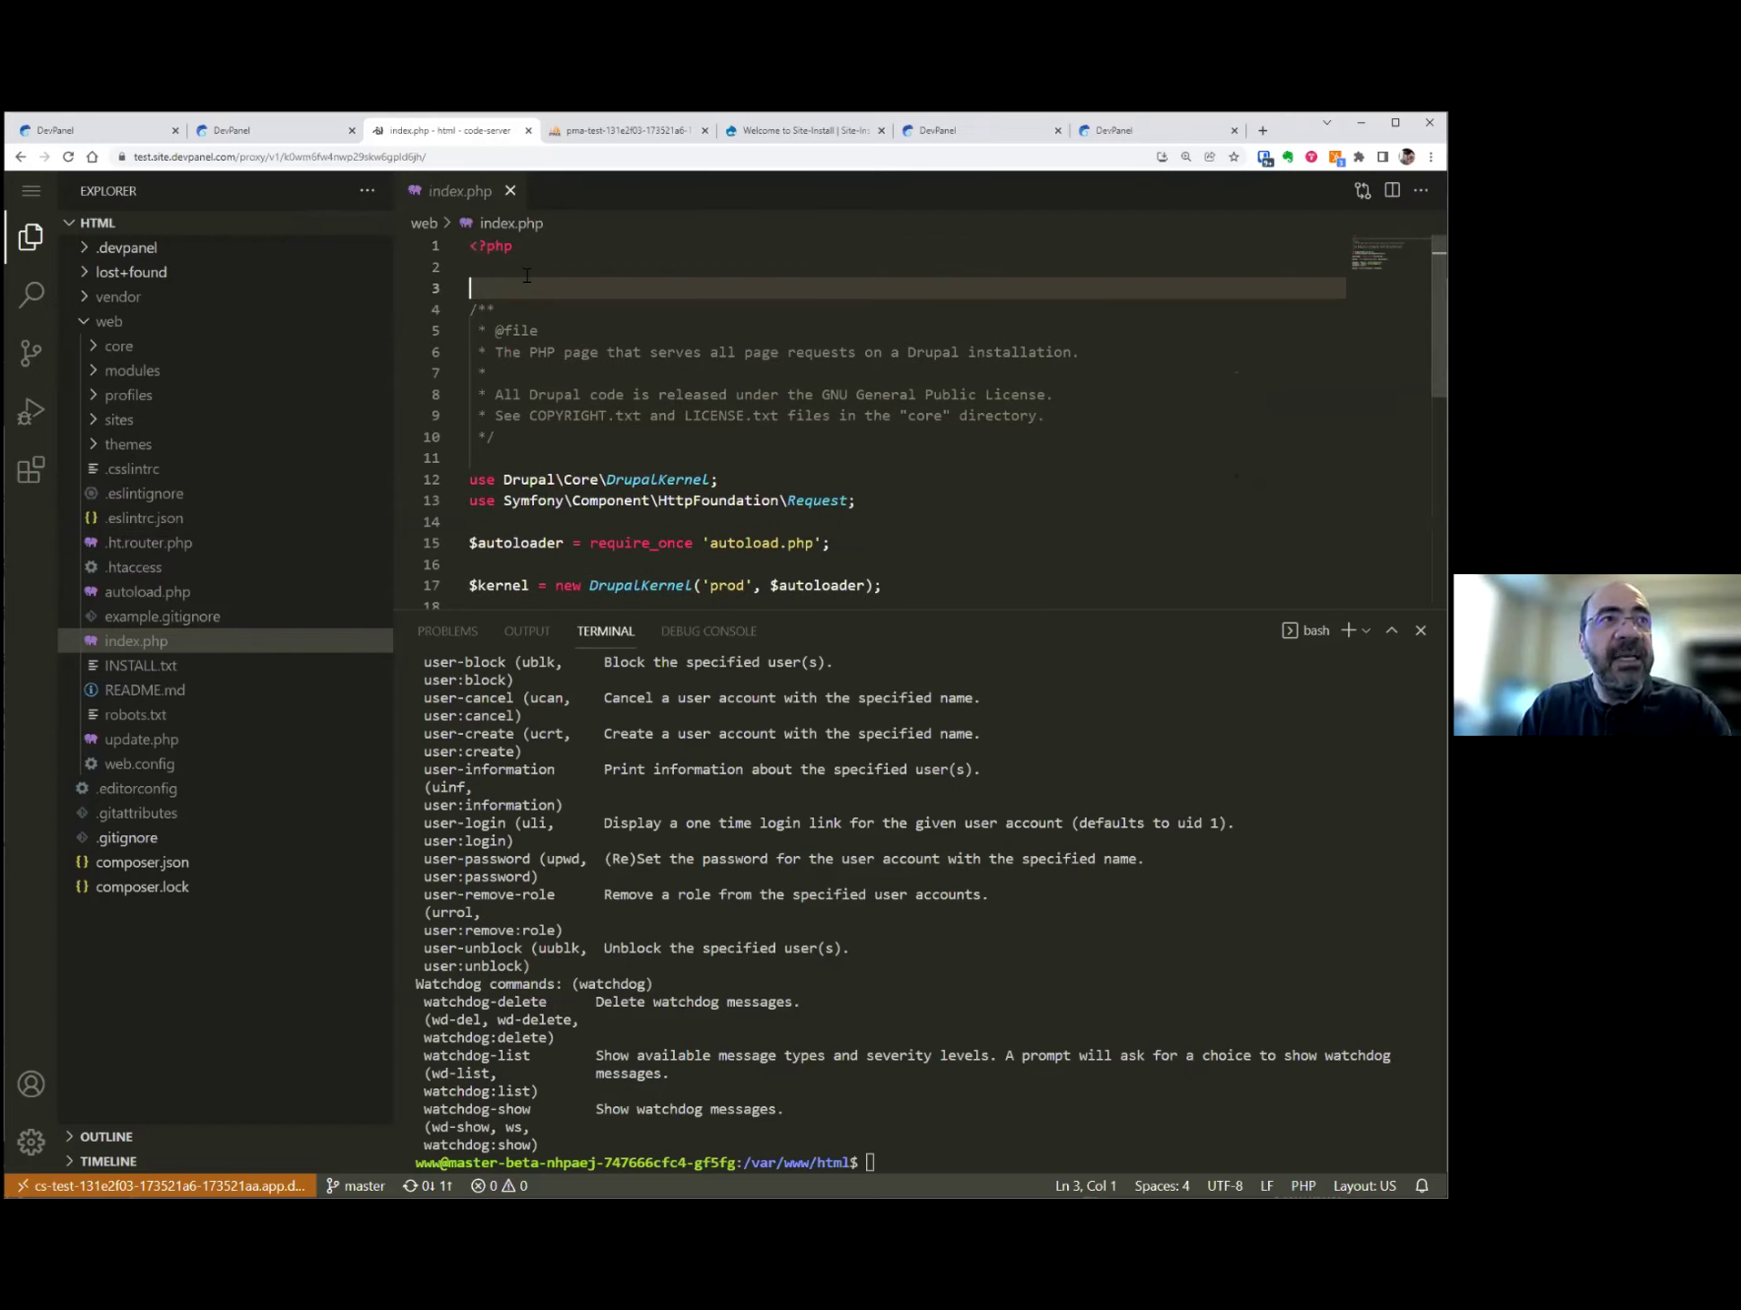
{"action": "type", "text": "php"}
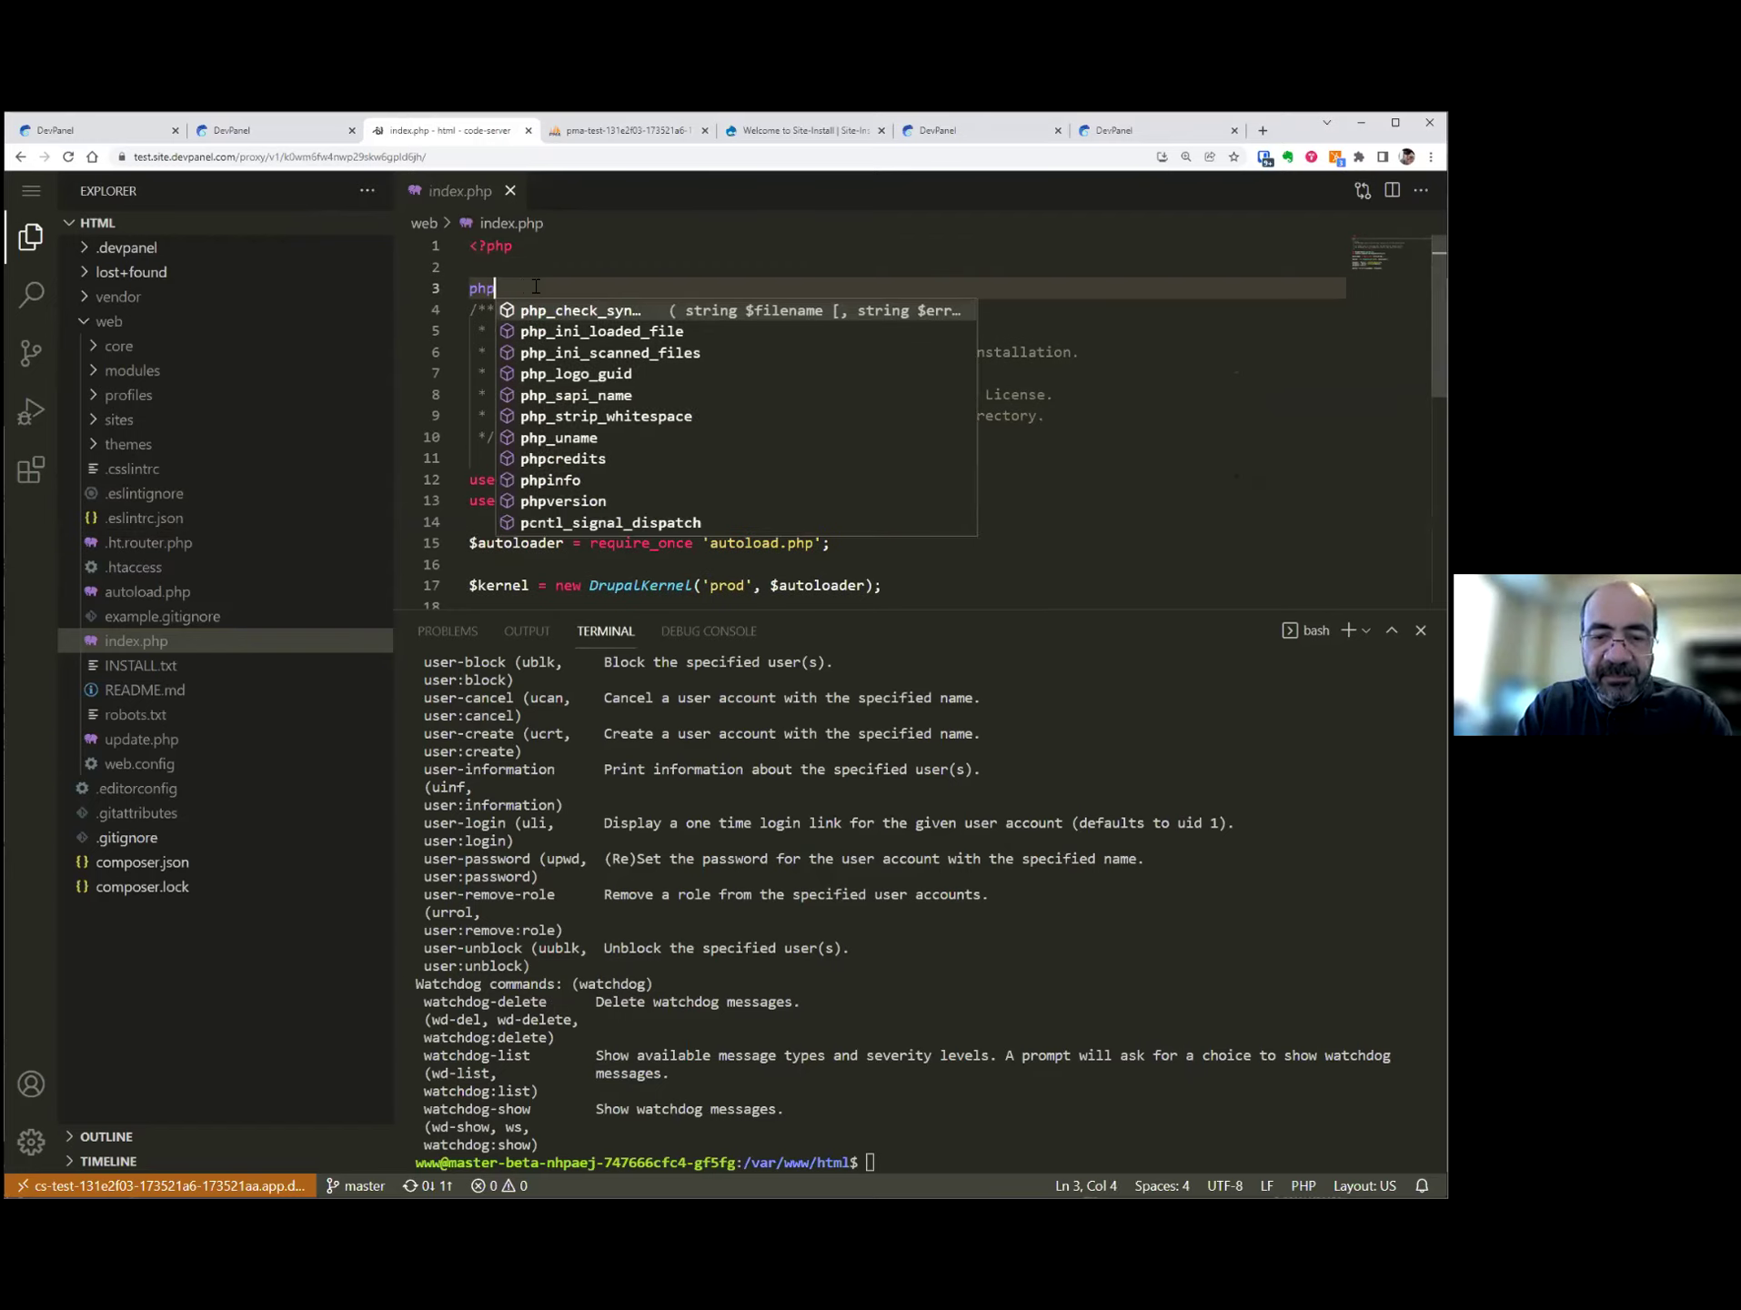
{"action": "type", "text": "info()"}
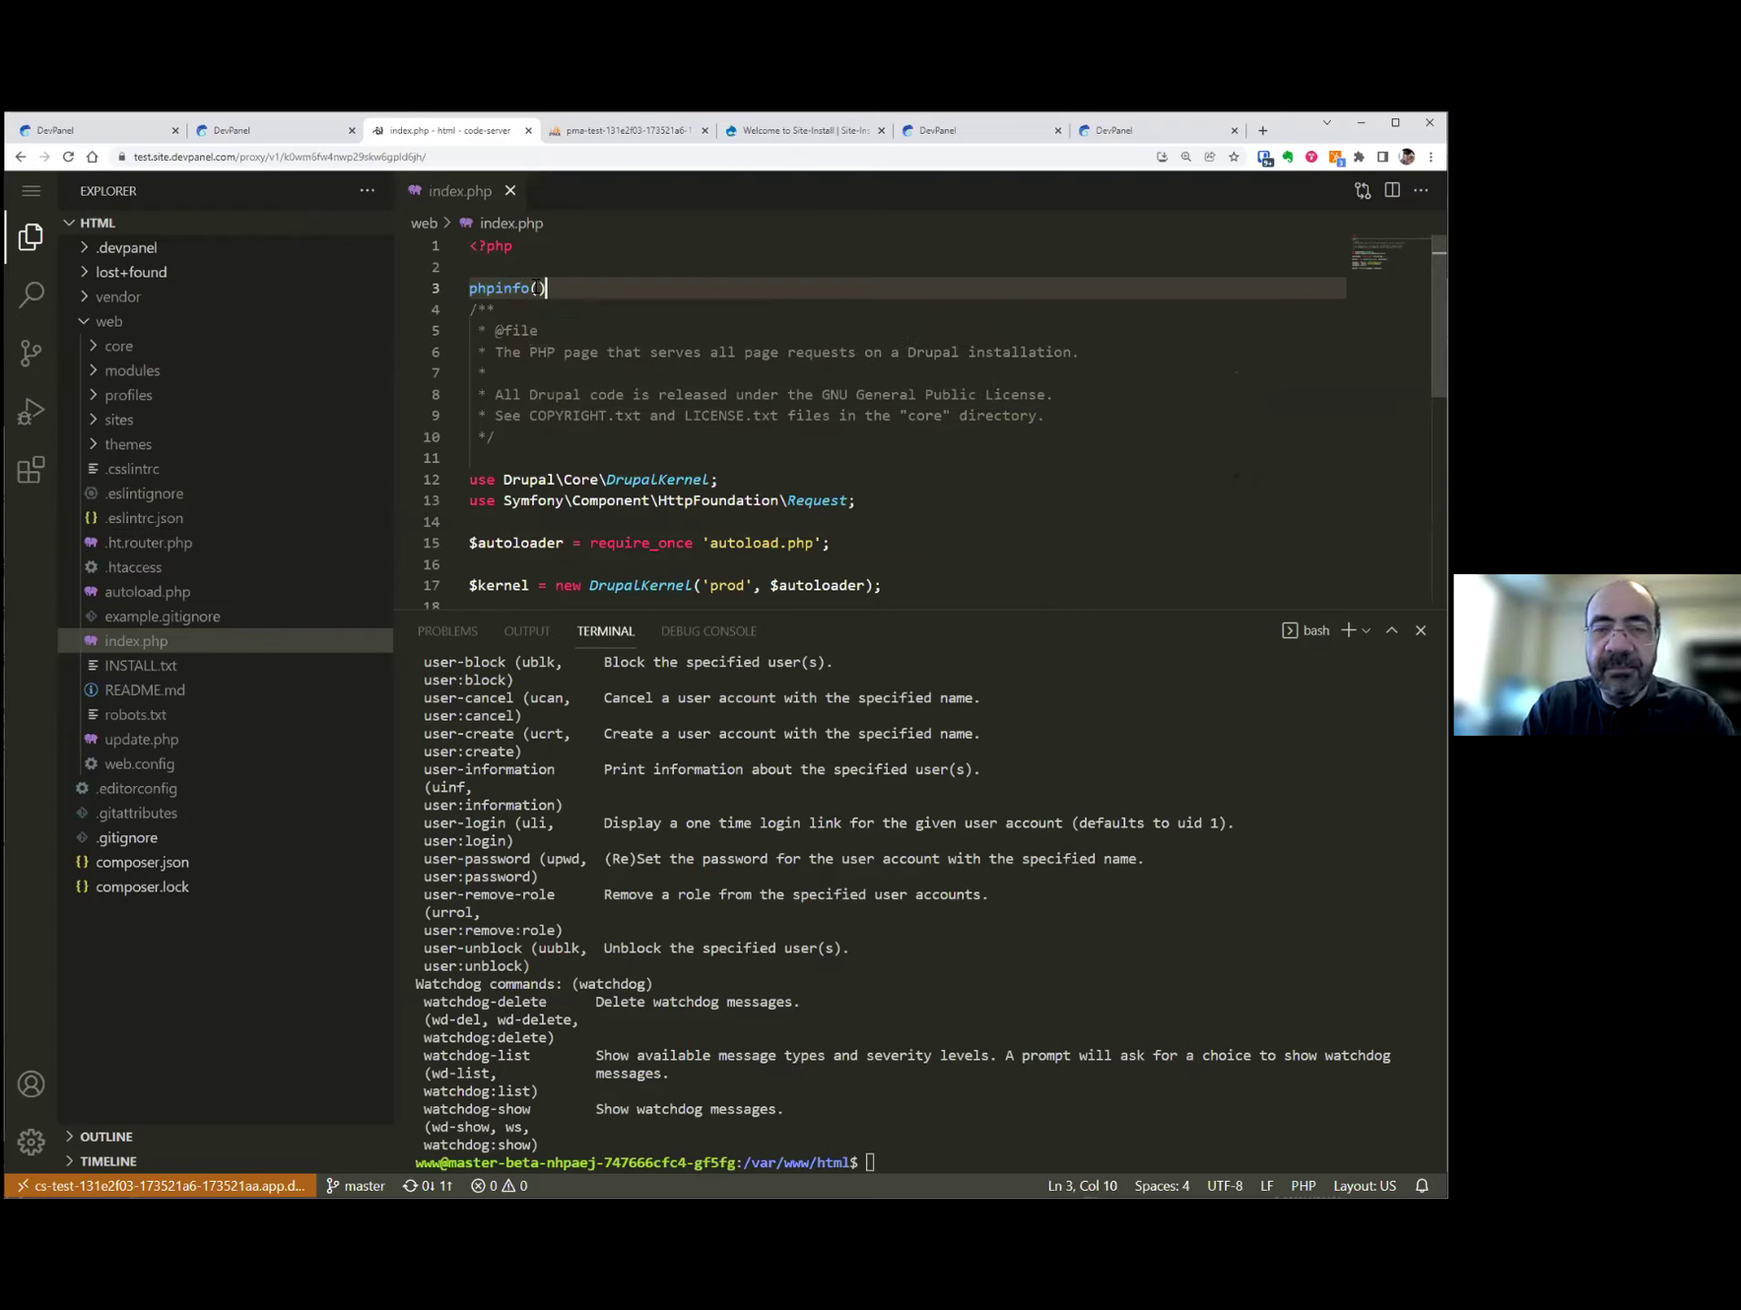
{"action": "type", "text": "; die"}
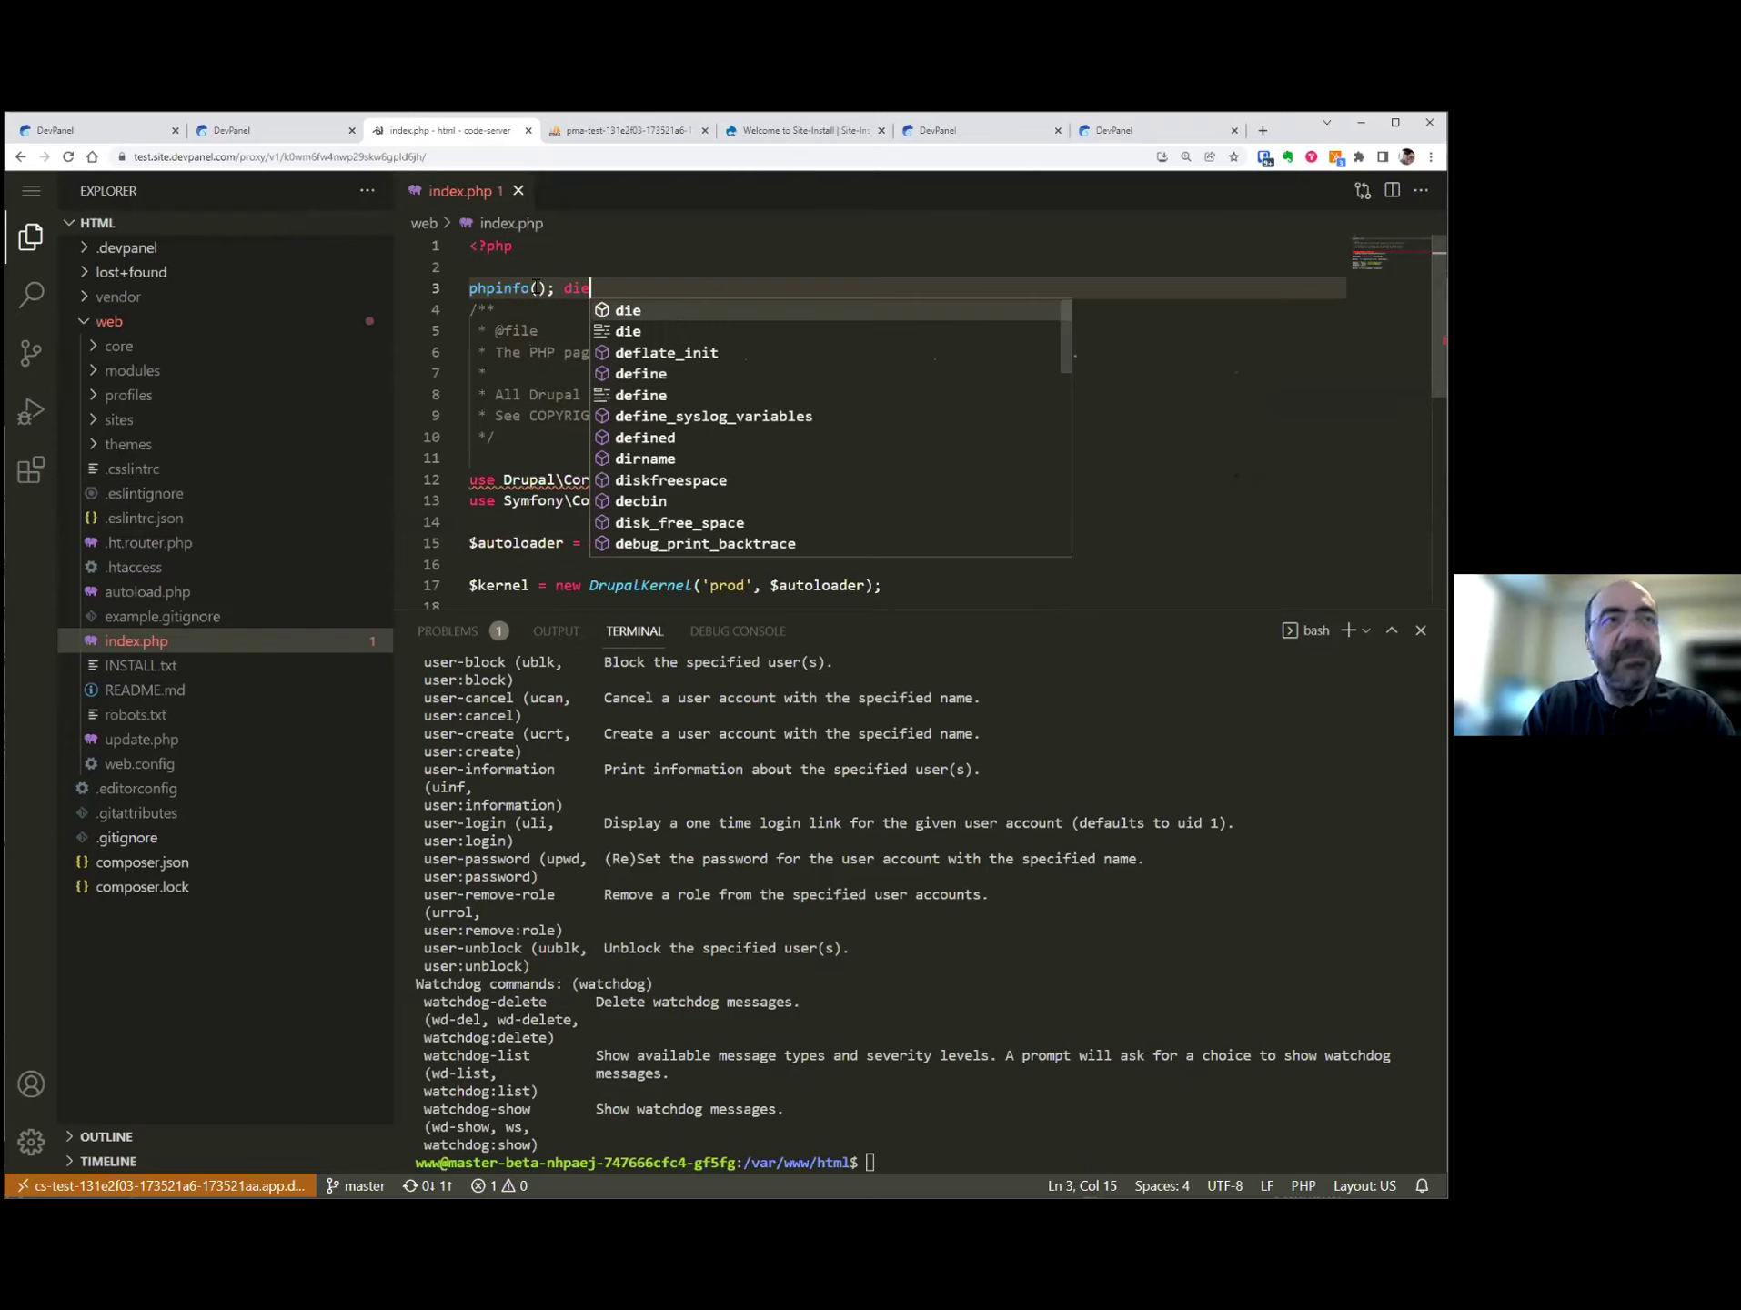
{"action": "type", "text": ";"}
{"action": "key", "text": "Return"}
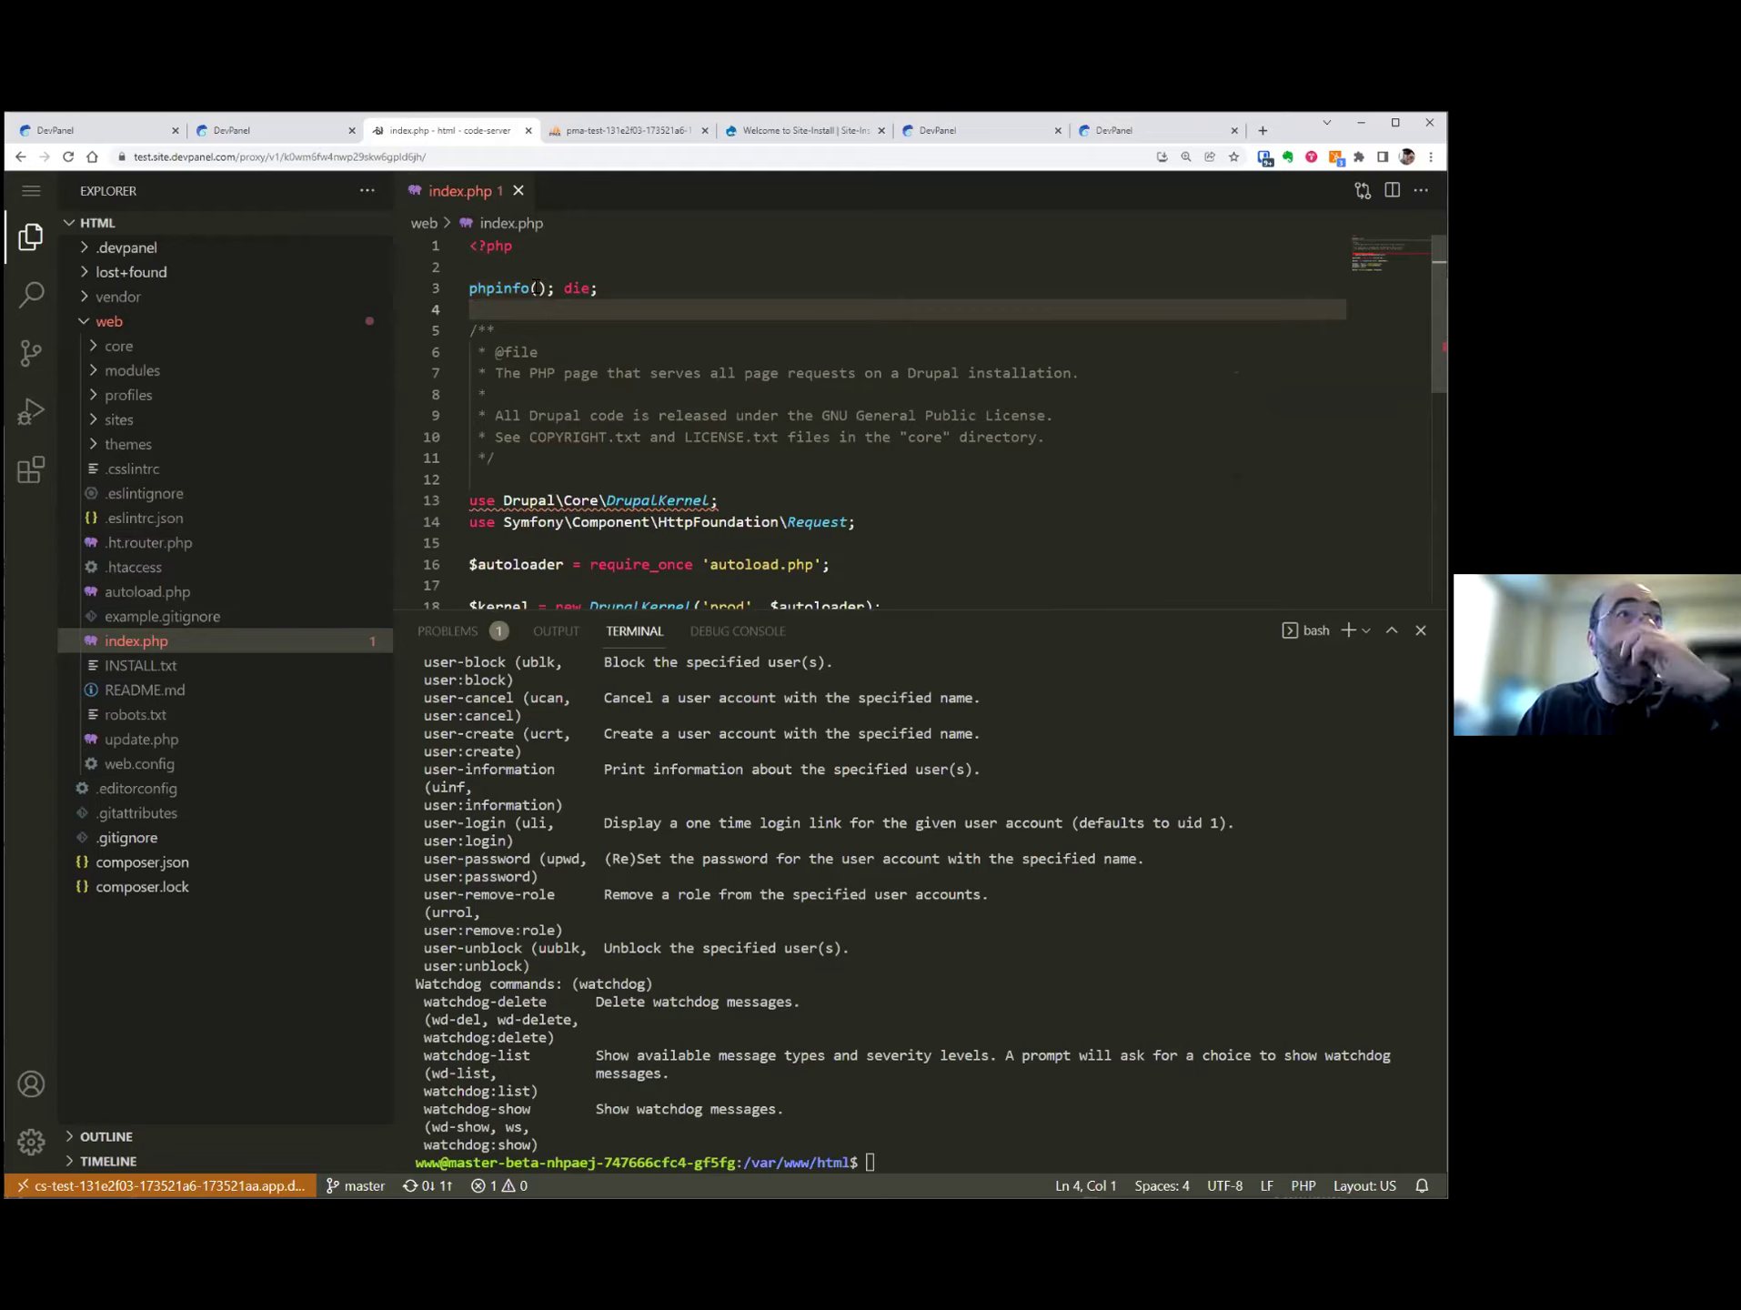
- Reload the deployed Drupal site to view its phpinfo page, enlarged to 175%
{"action": "left_click", "coordinate": [776, 132]}
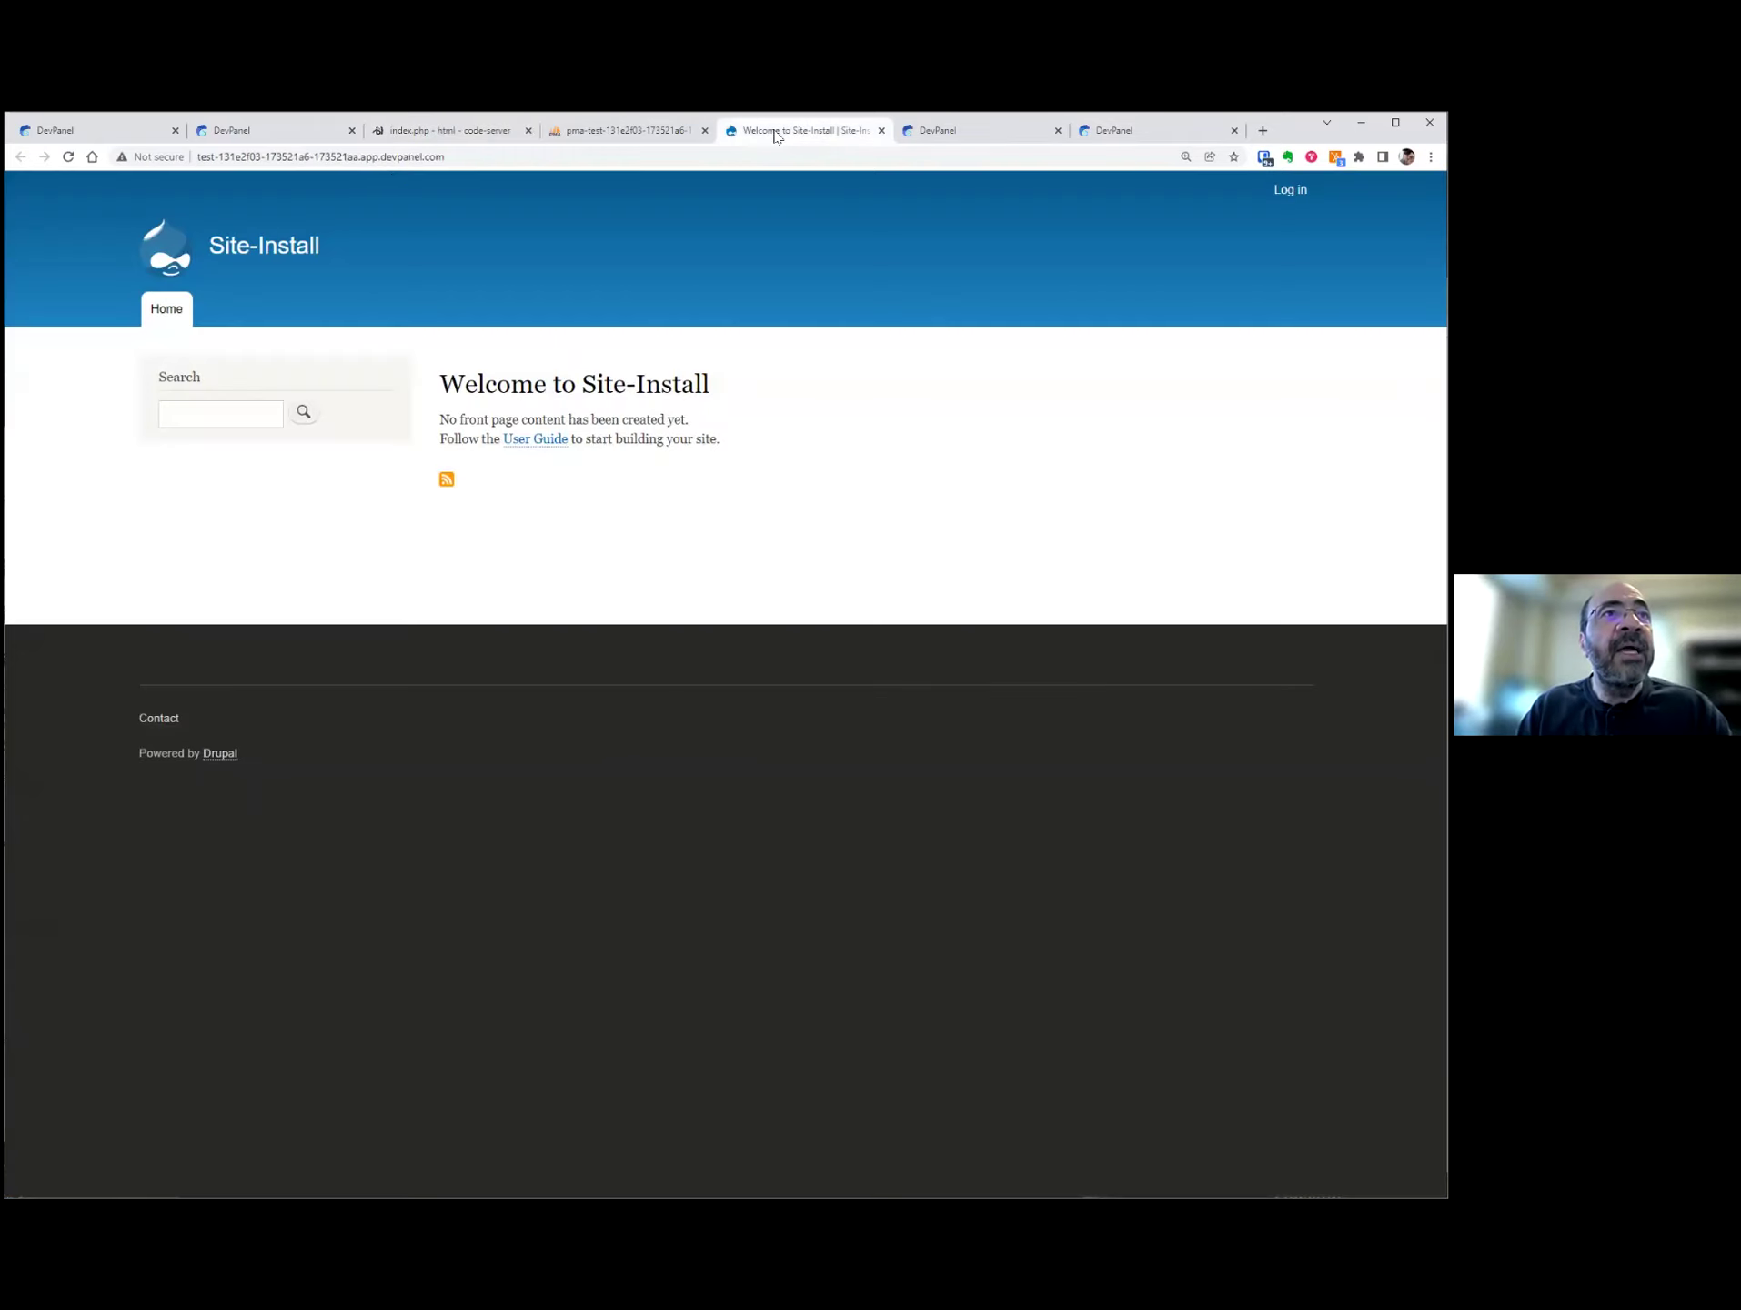
{"action": "left_click", "coordinate": [69, 157]}
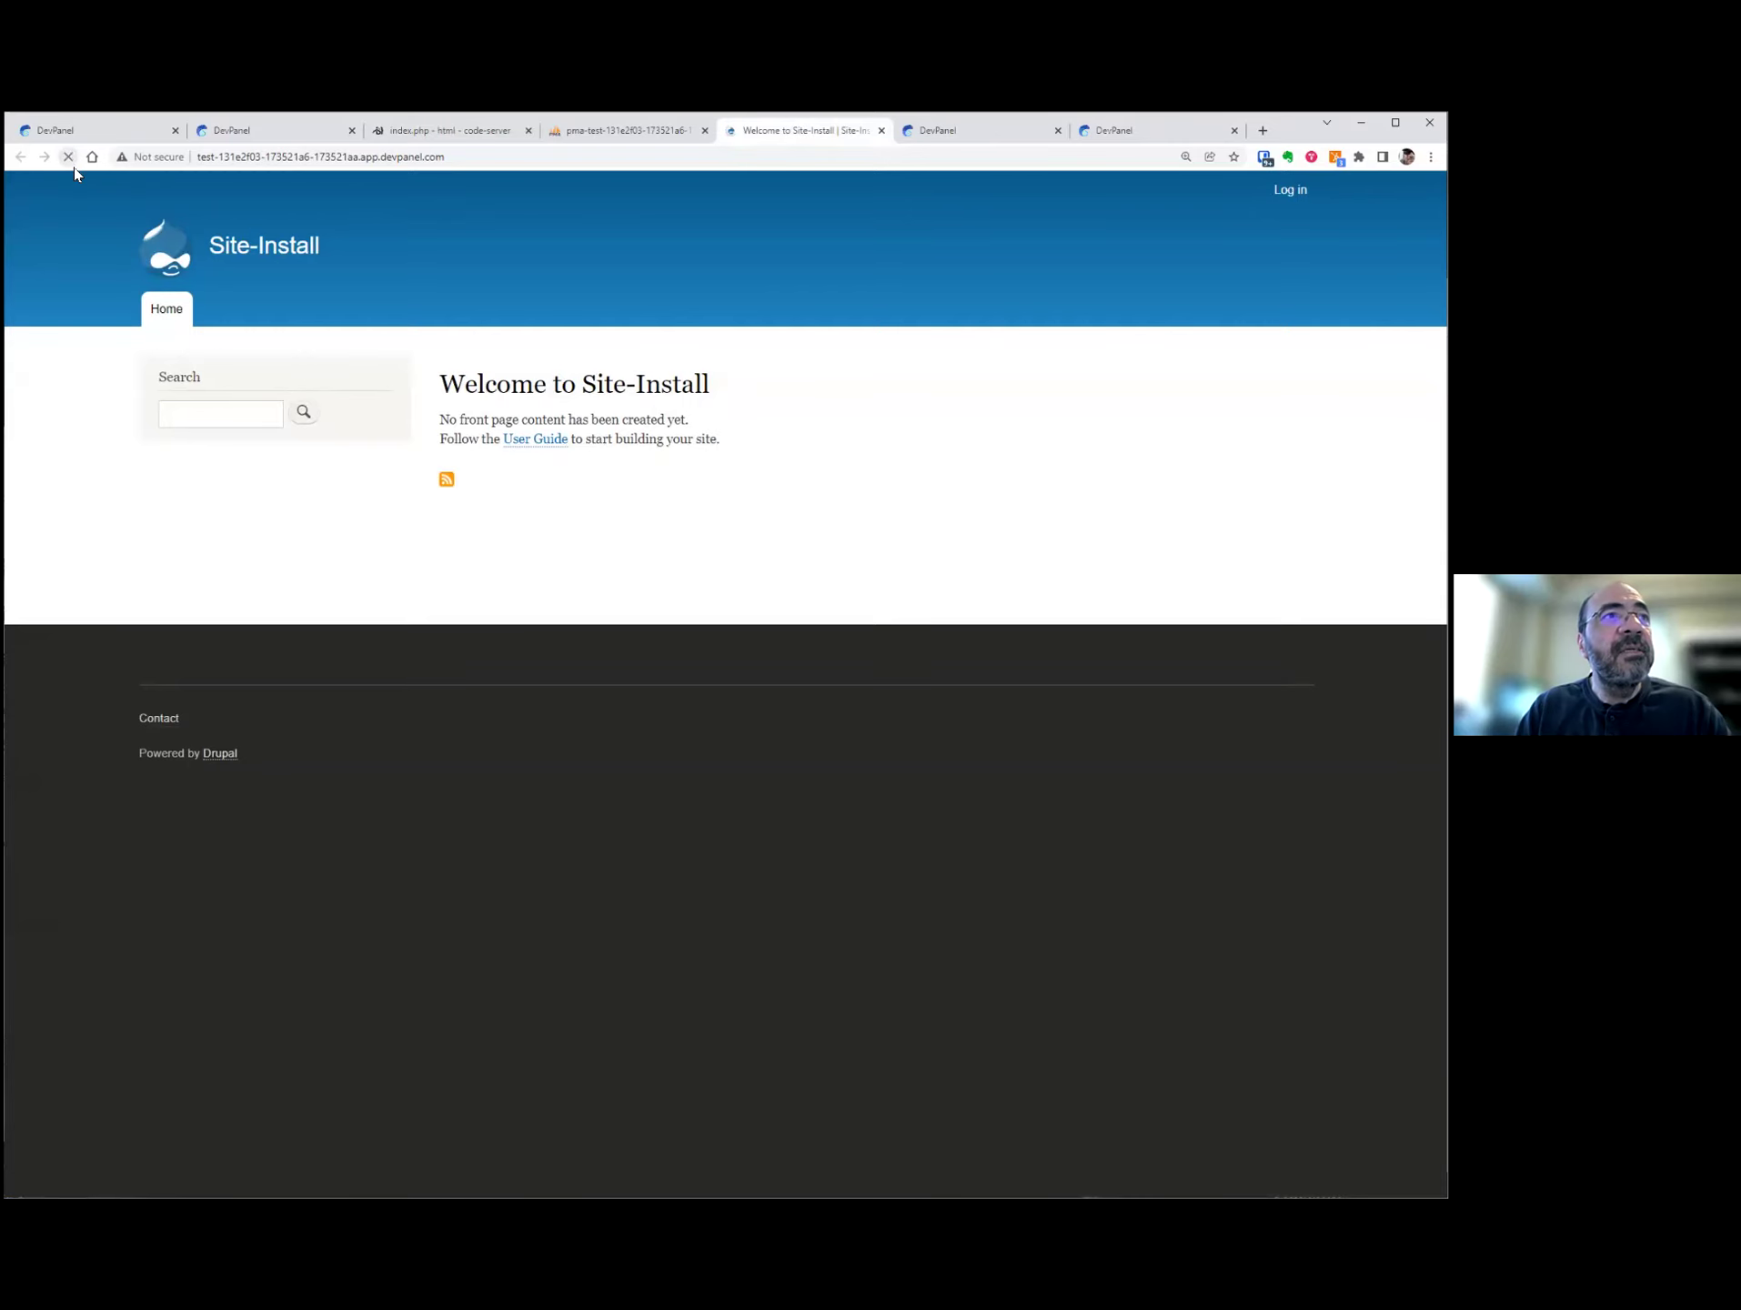
{"action": "key", "text": "ctrl+plus"}
{"action": "key", "text": "ctrl+plus"}
{"action": "key", "text": "ctrl+plus"}
{"action": "key", "text": "ctrl+plus"}
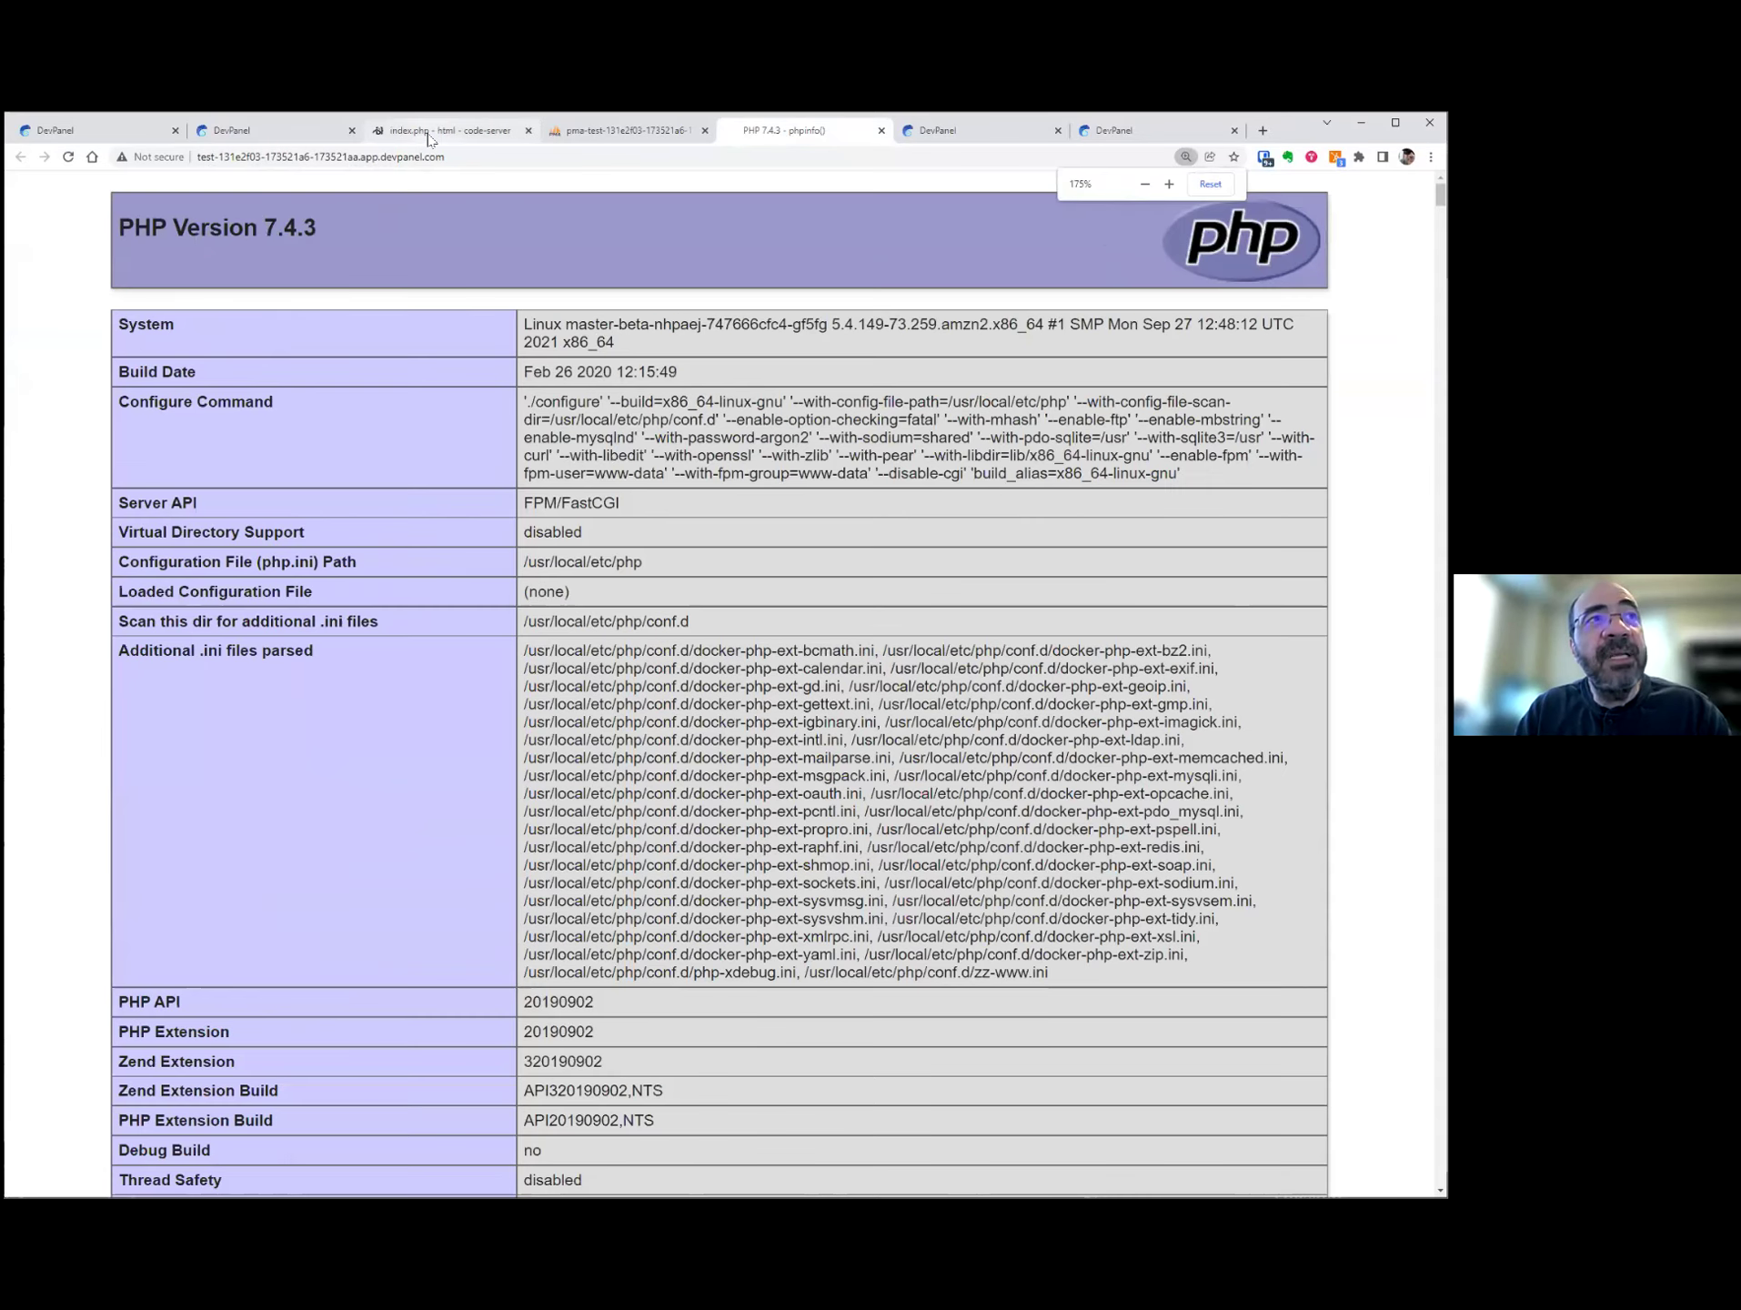
- Comment out the "phpinfo(); die;" line in index.php with # and reload the deployed site
{"action": "left_click", "coordinate": [427, 133]}
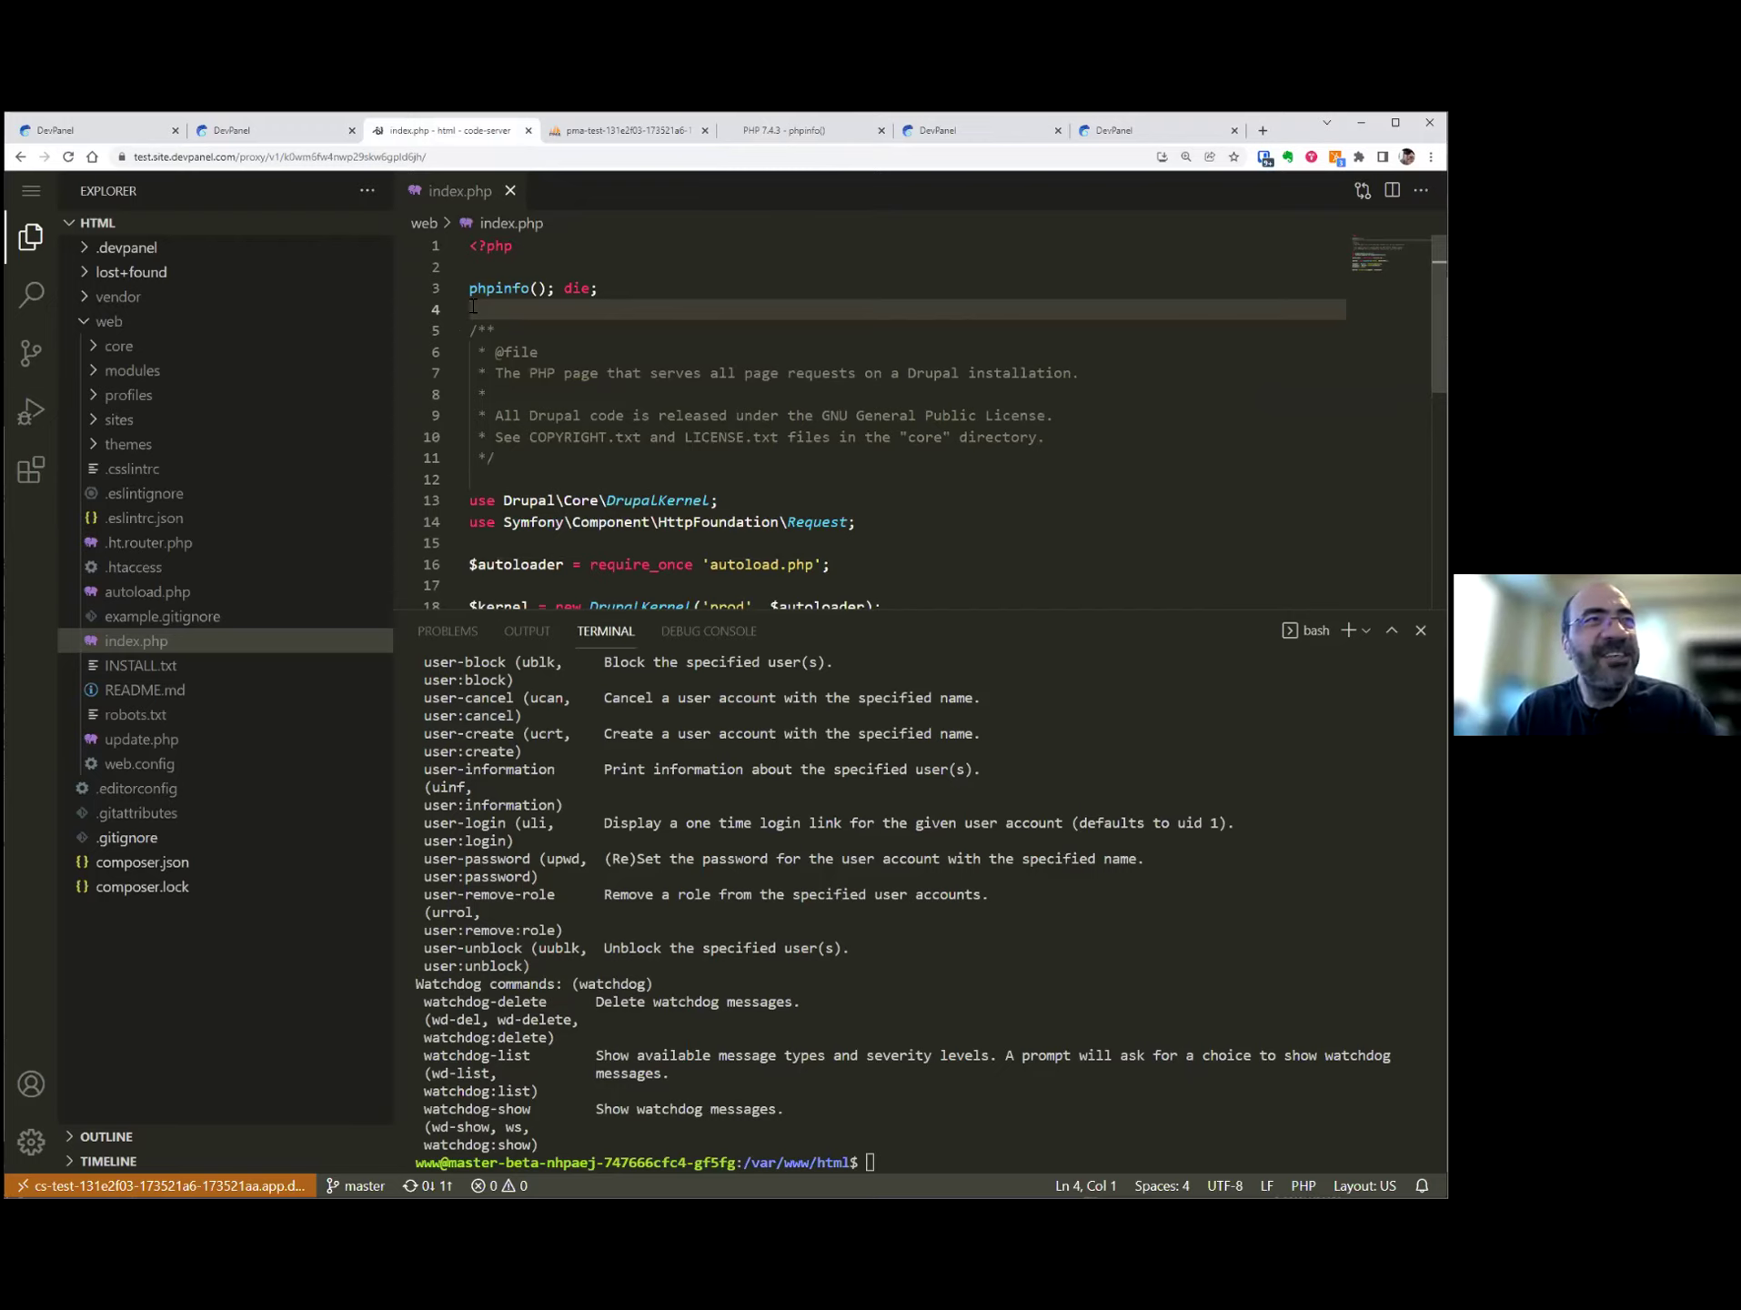
{"action": "key", "text": "Up"}
{"action": "type", "text": "#"}
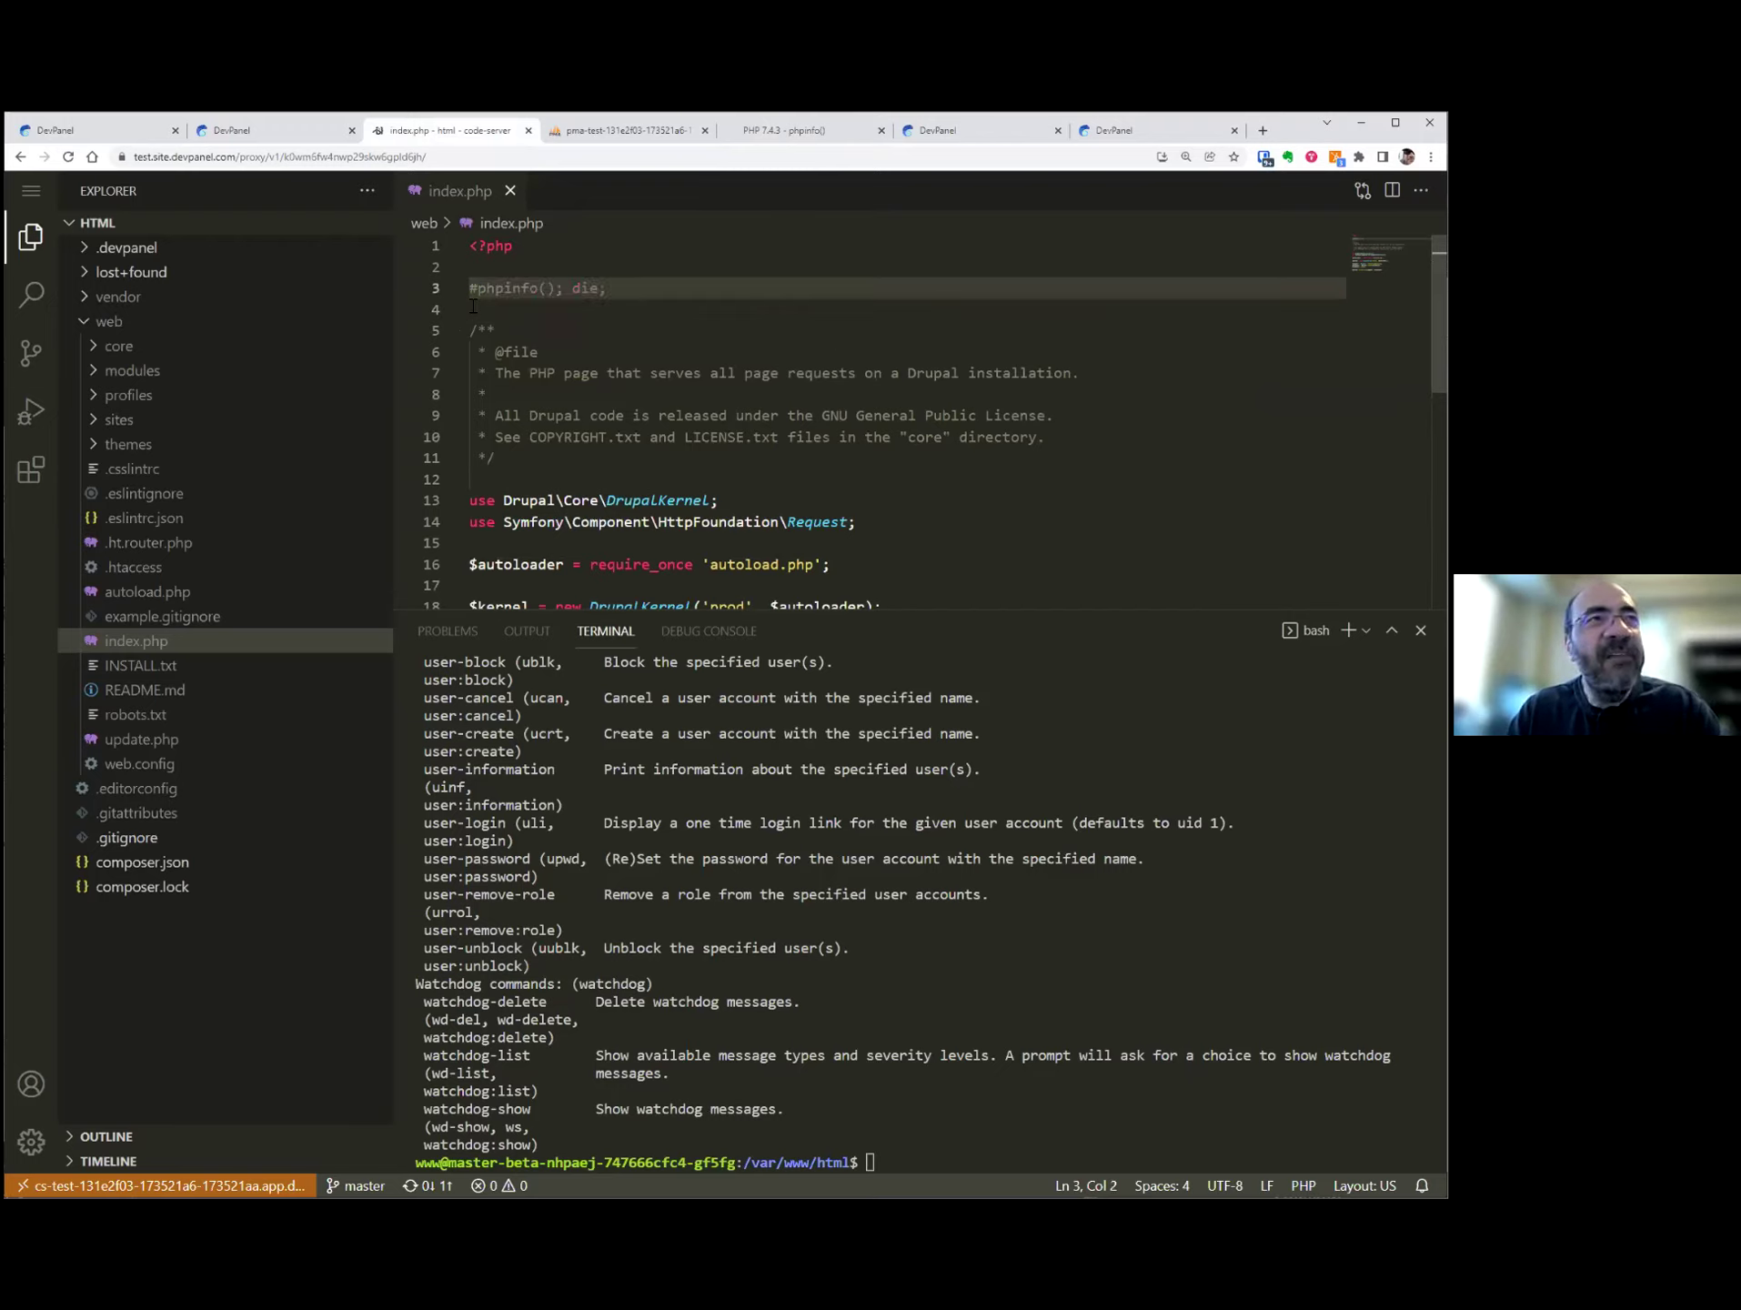
{"action": "left_click", "coordinate": [775, 134]}
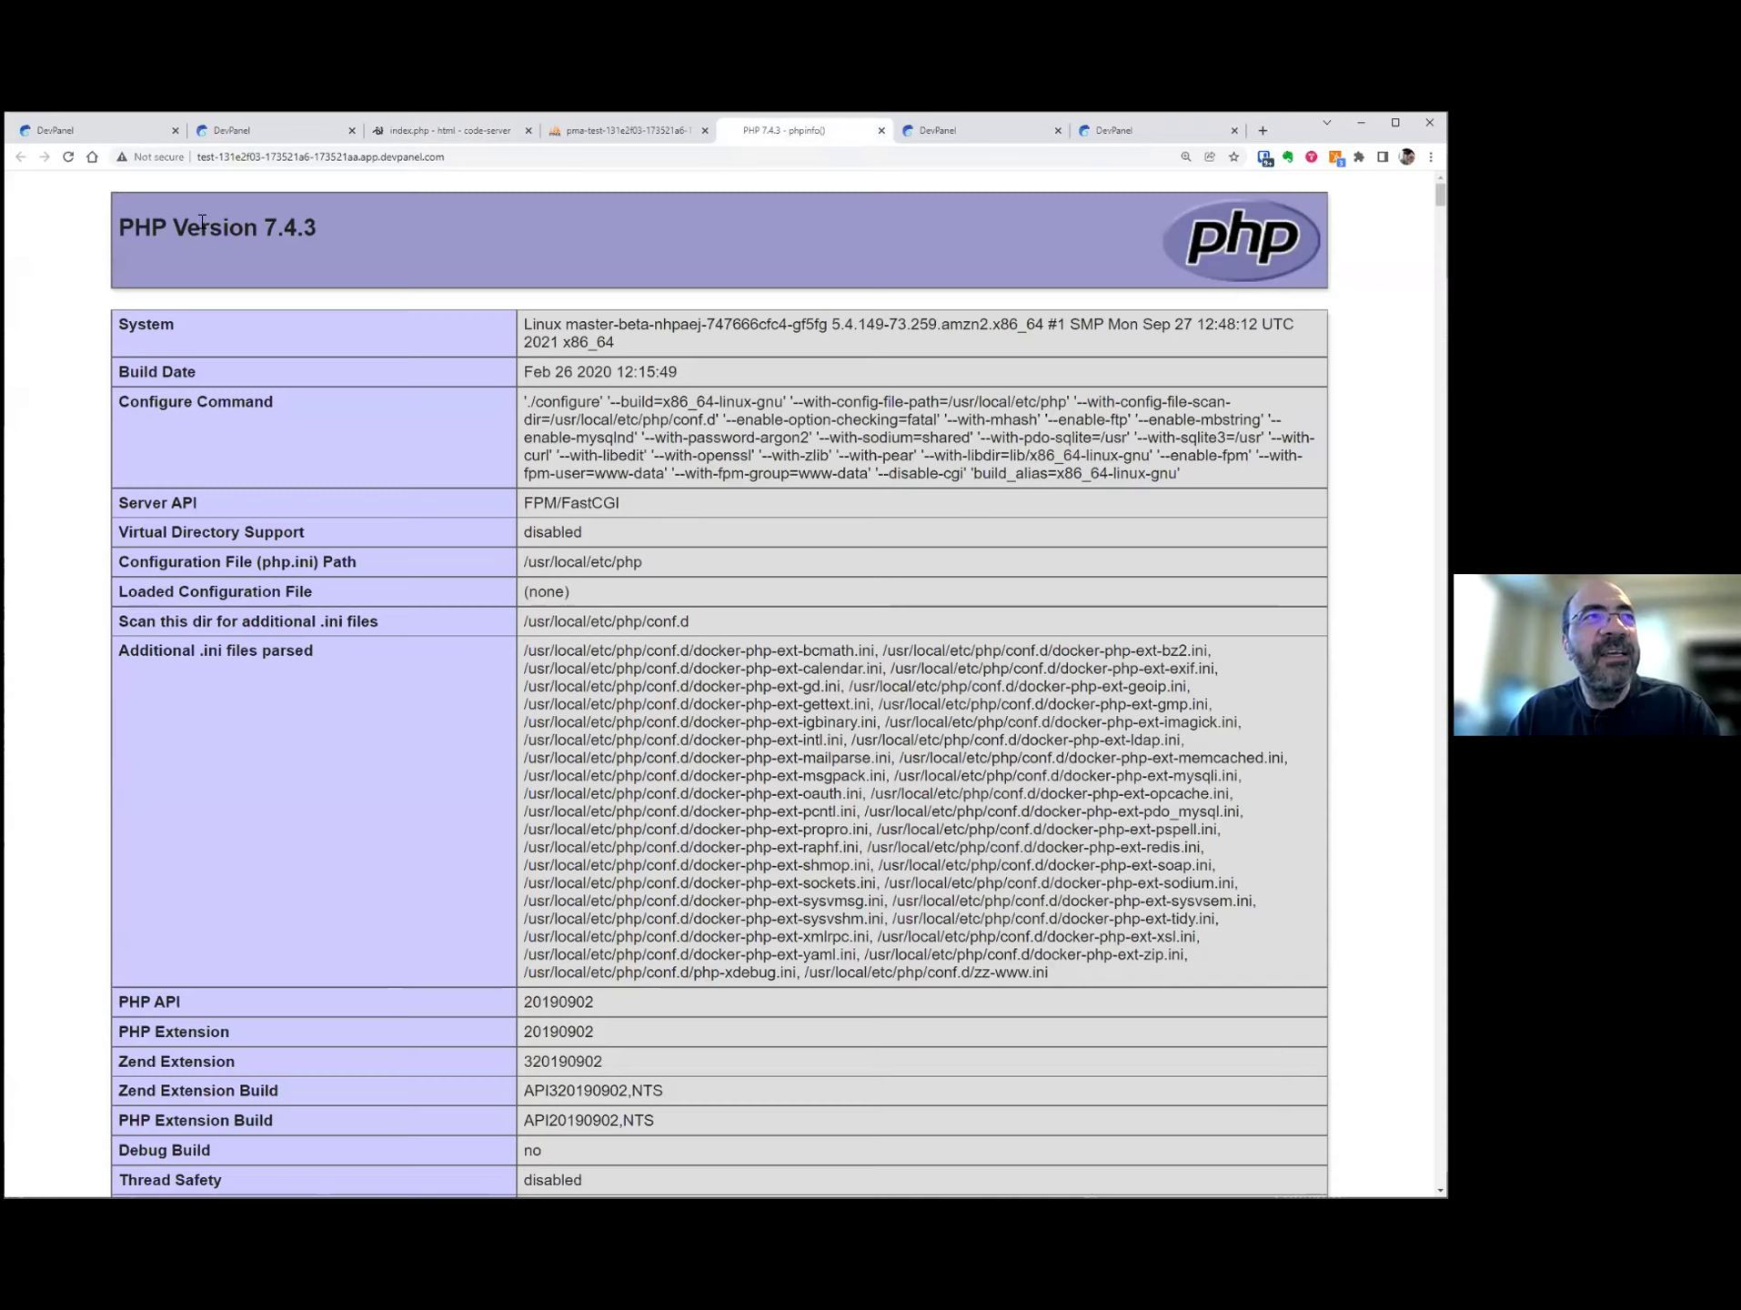
{"action": "left_click", "coordinate": [68, 157]}
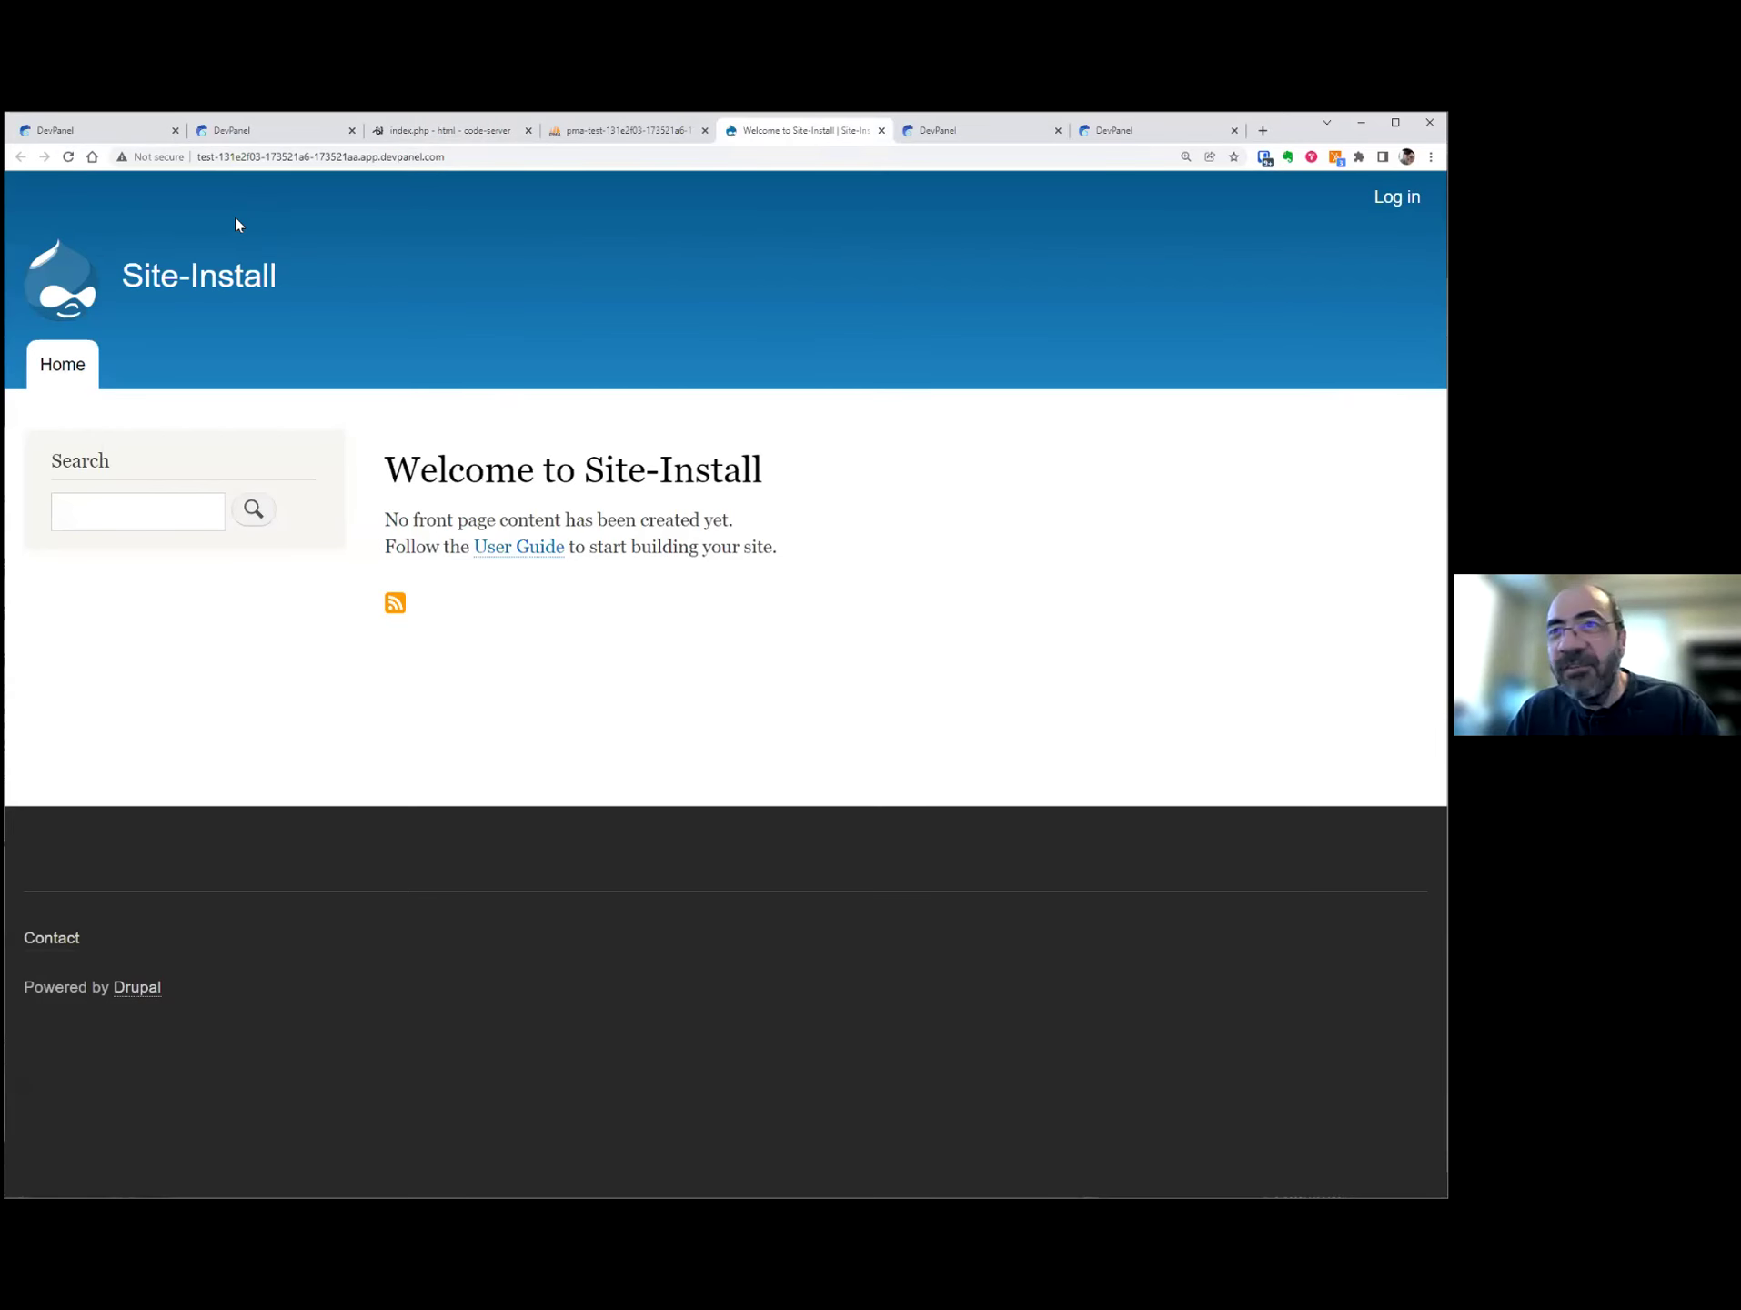
- Return to the master branch overview in DevPanel and look over its public URL and tools
{"action": "left_click", "coordinate": [398, 135]}
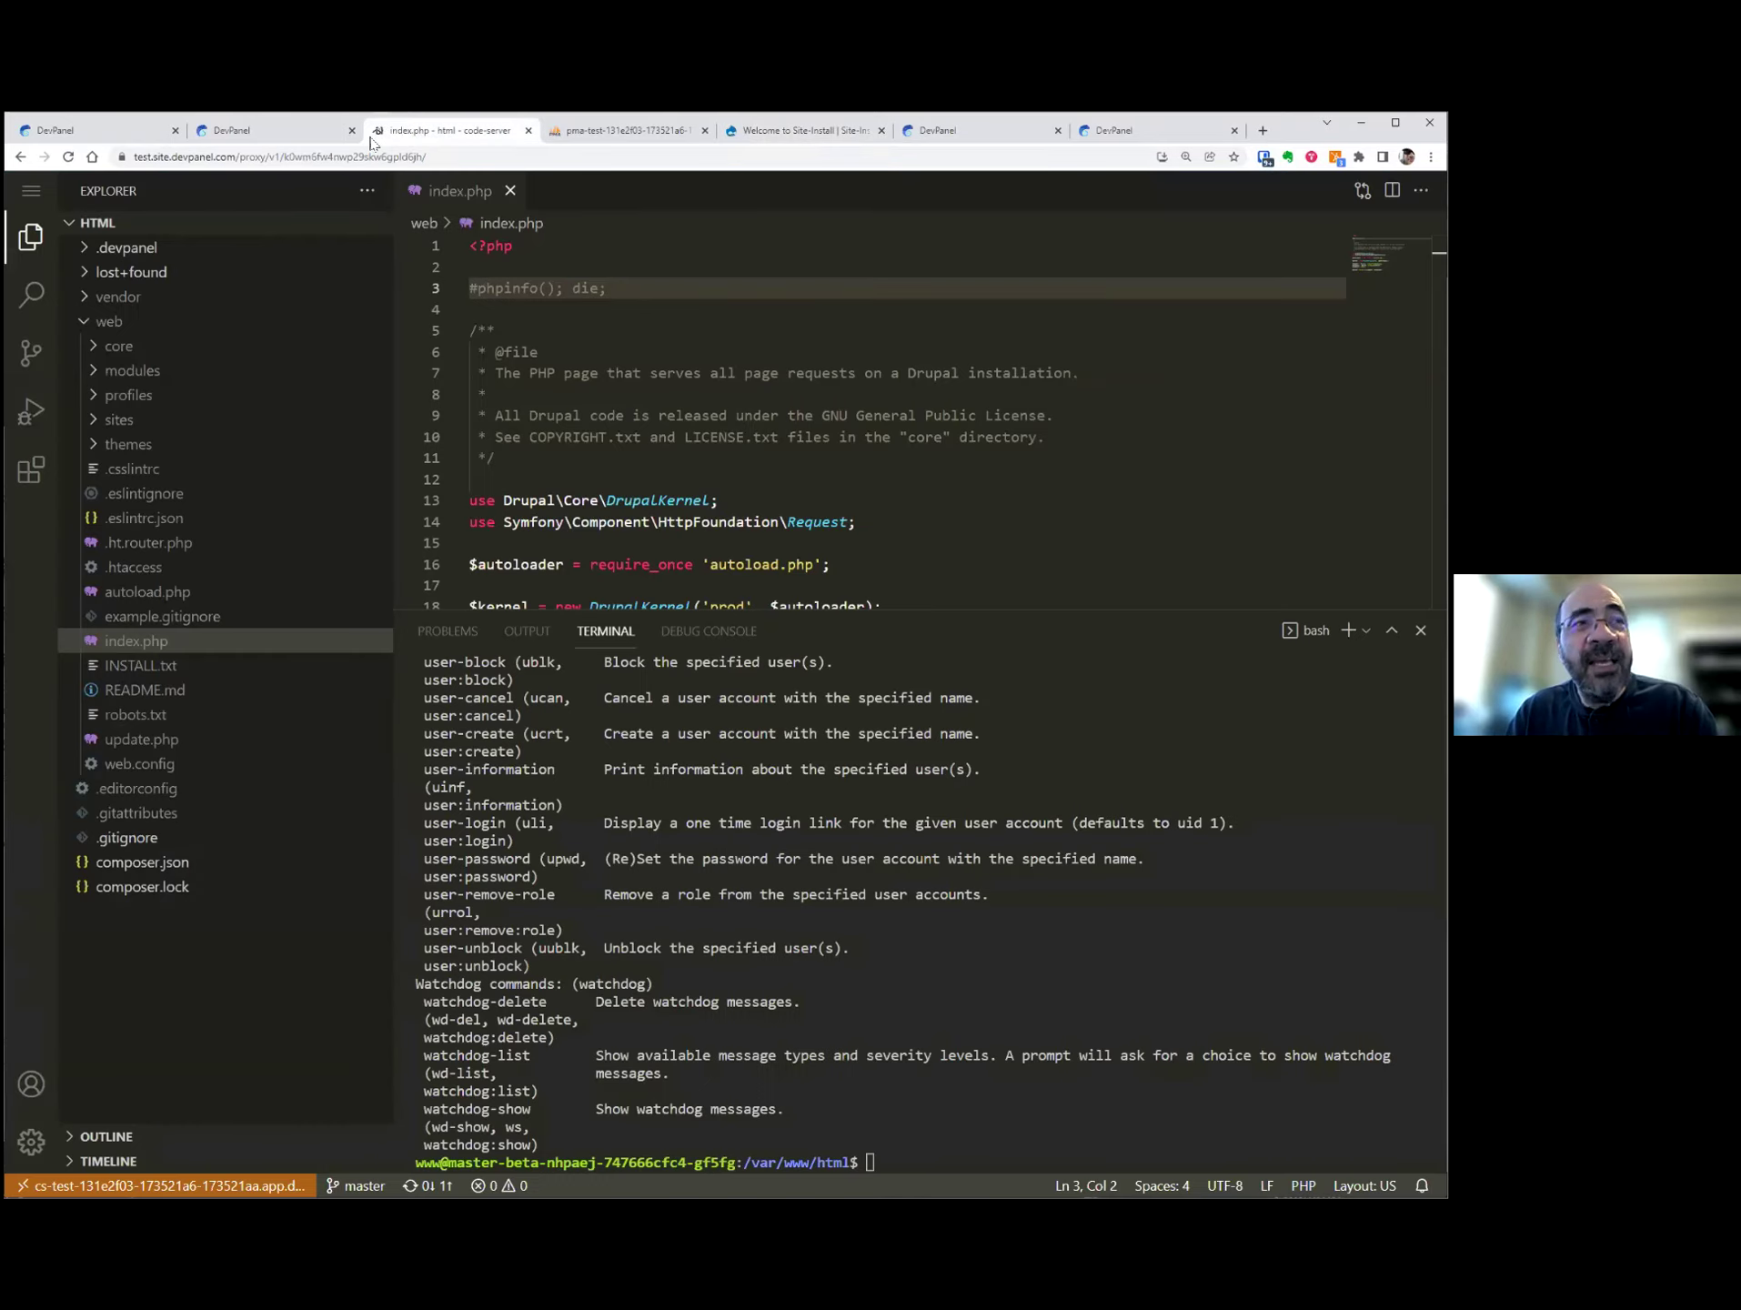
{"action": "left_click", "coordinate": [289, 137]}
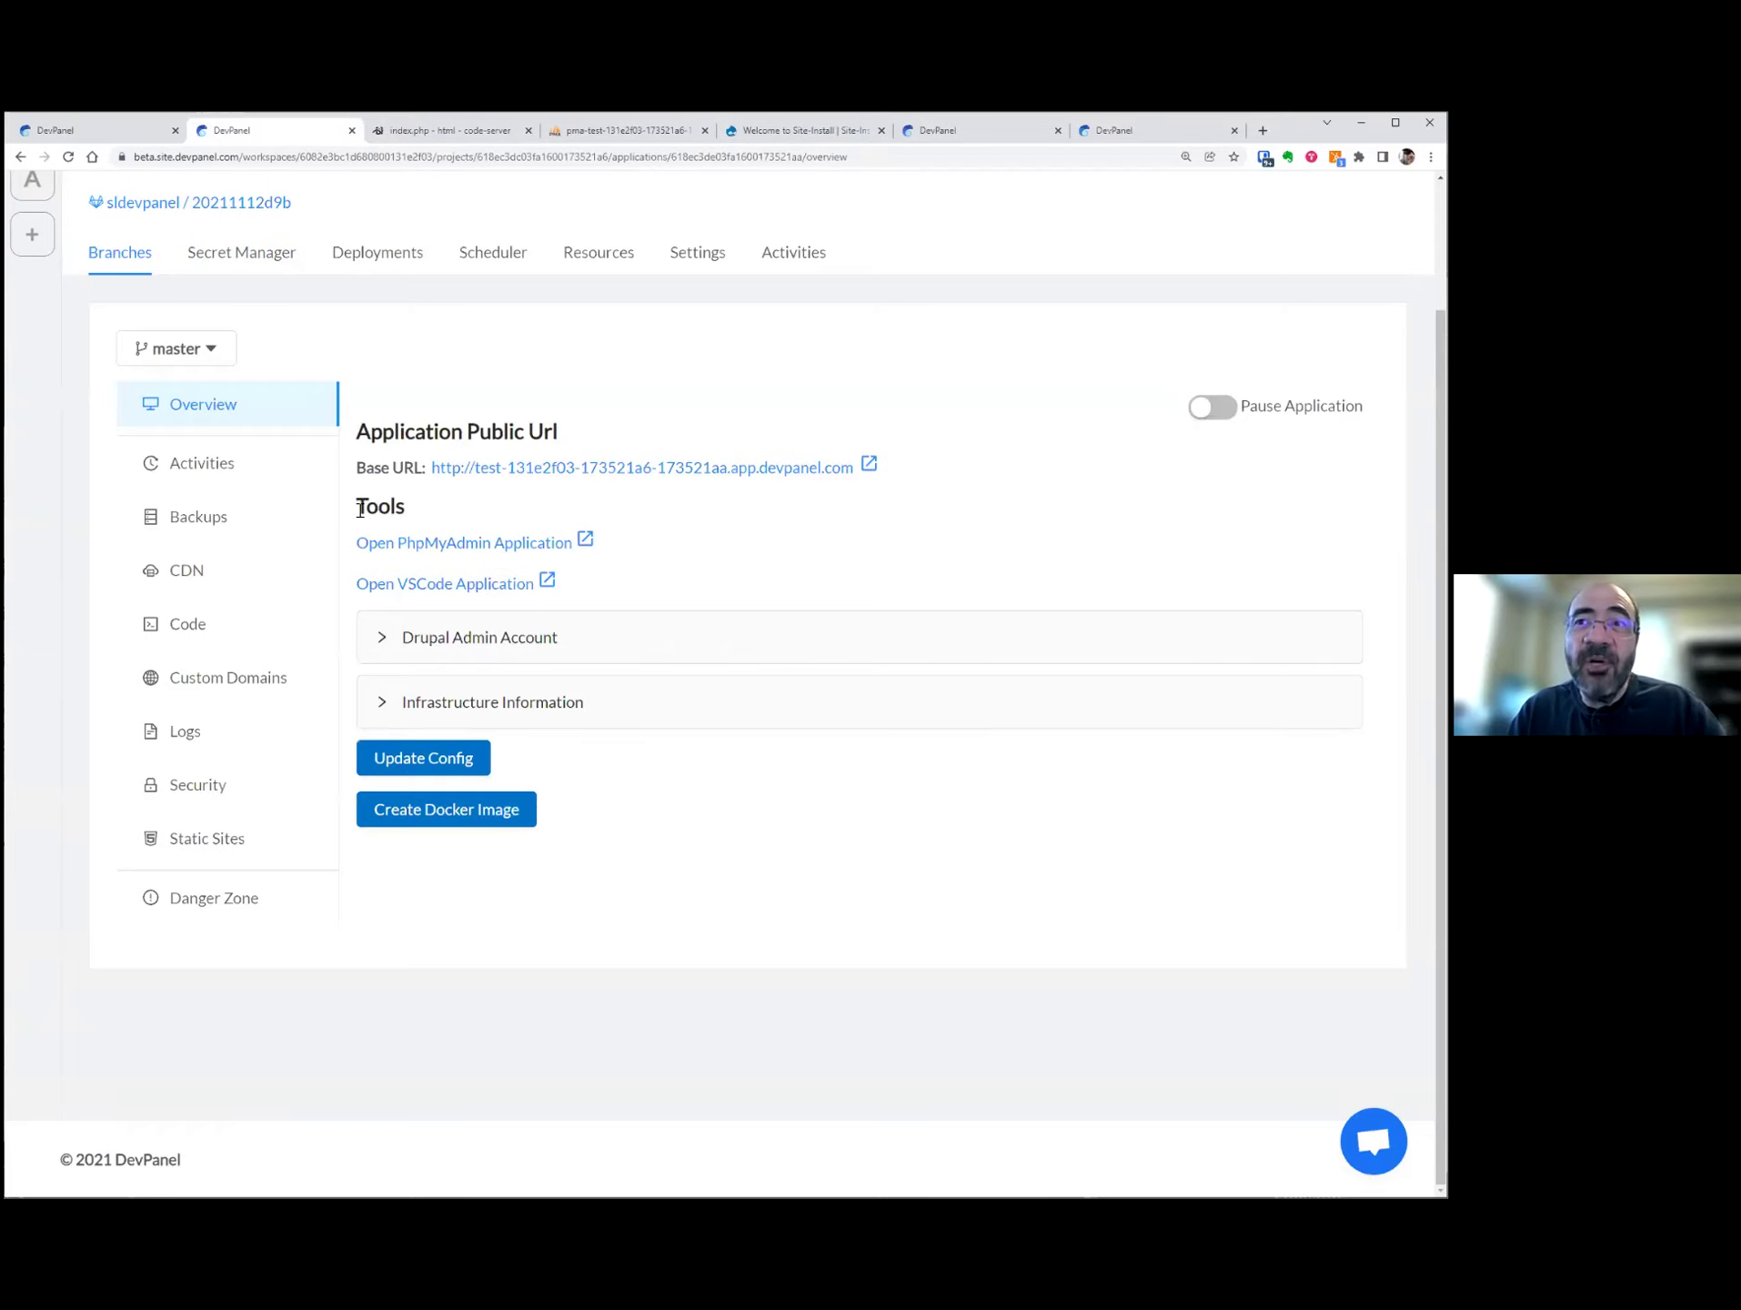
{"action": "left_click", "coordinate": [452, 589]}
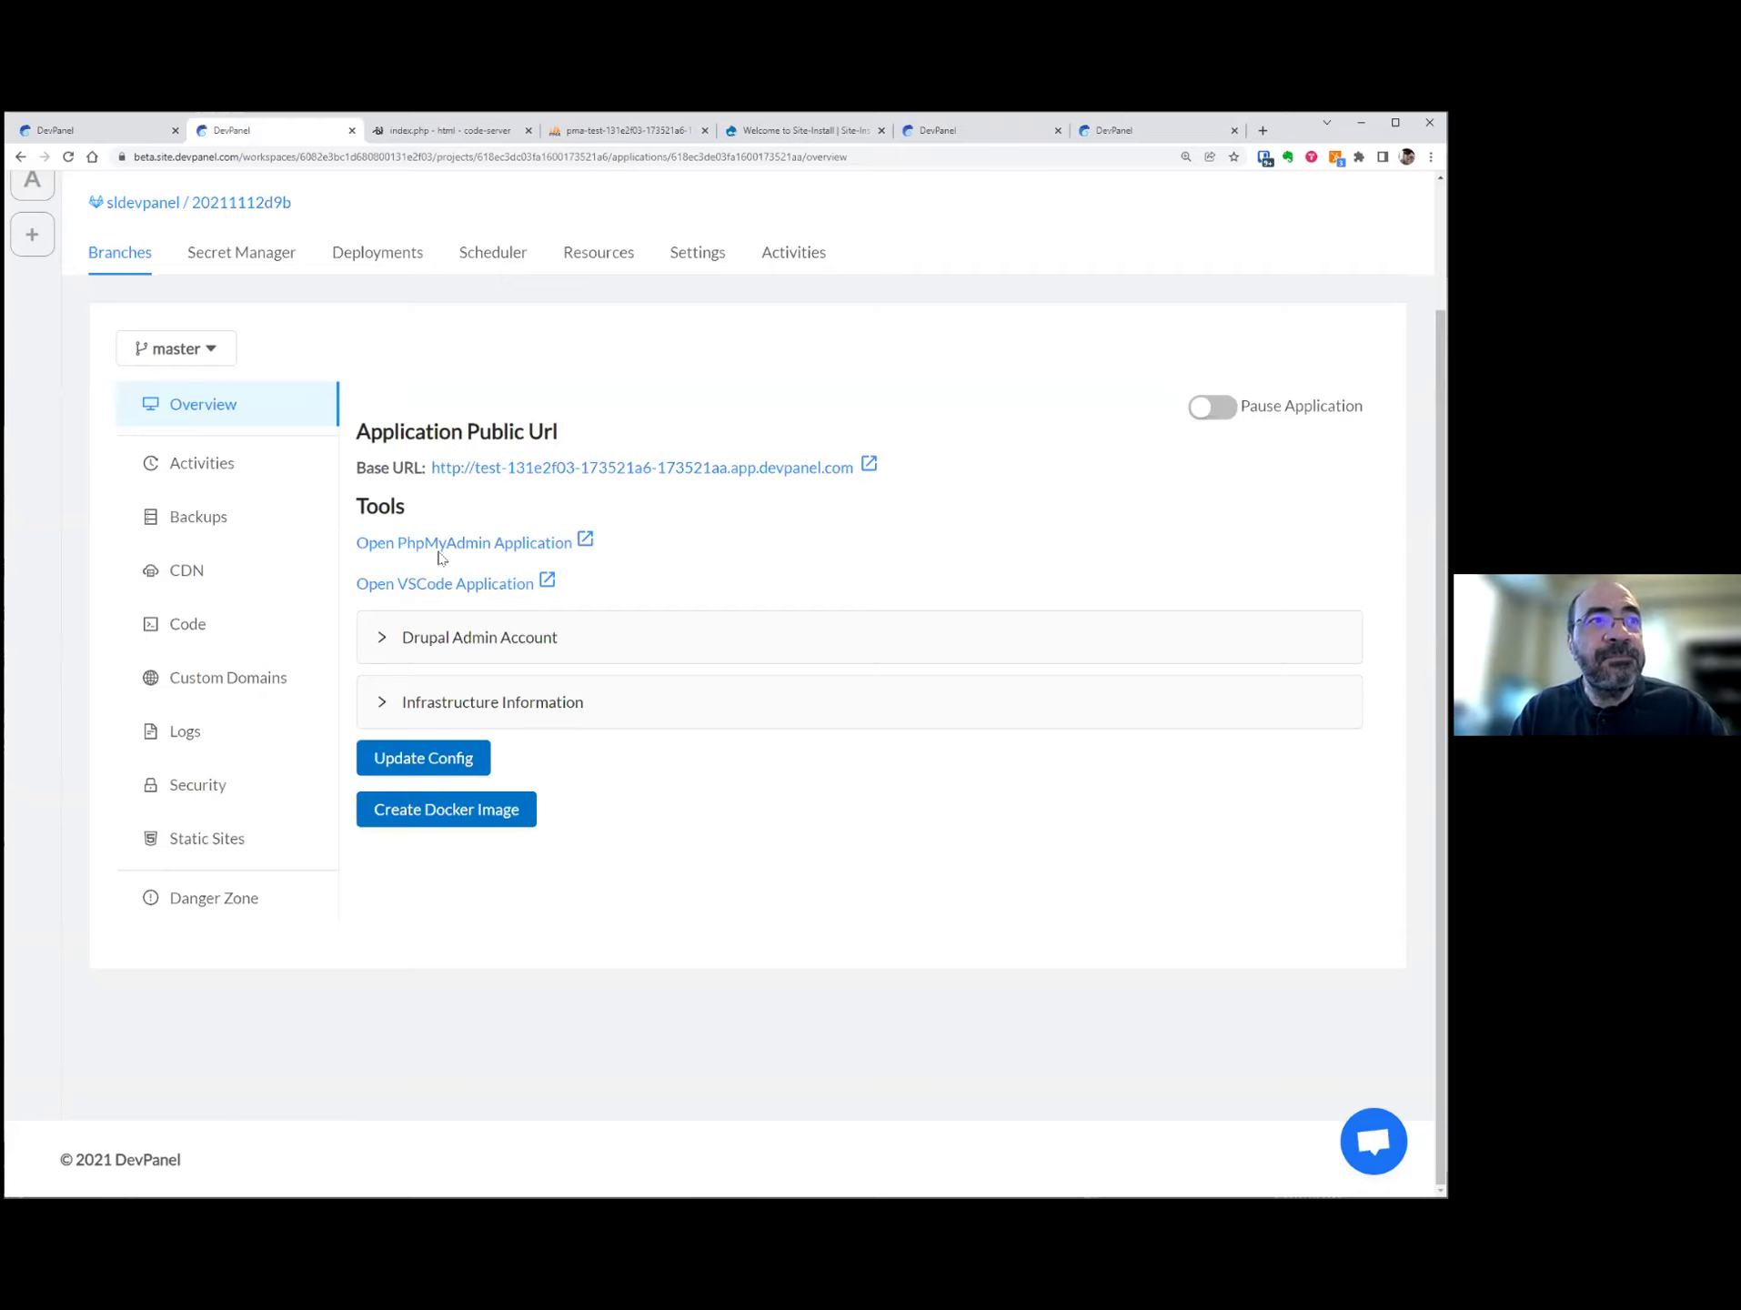
{"action": "scroll", "coordinate": [437, 551], "scroll_direction": "up", "scroll_amount": 3}
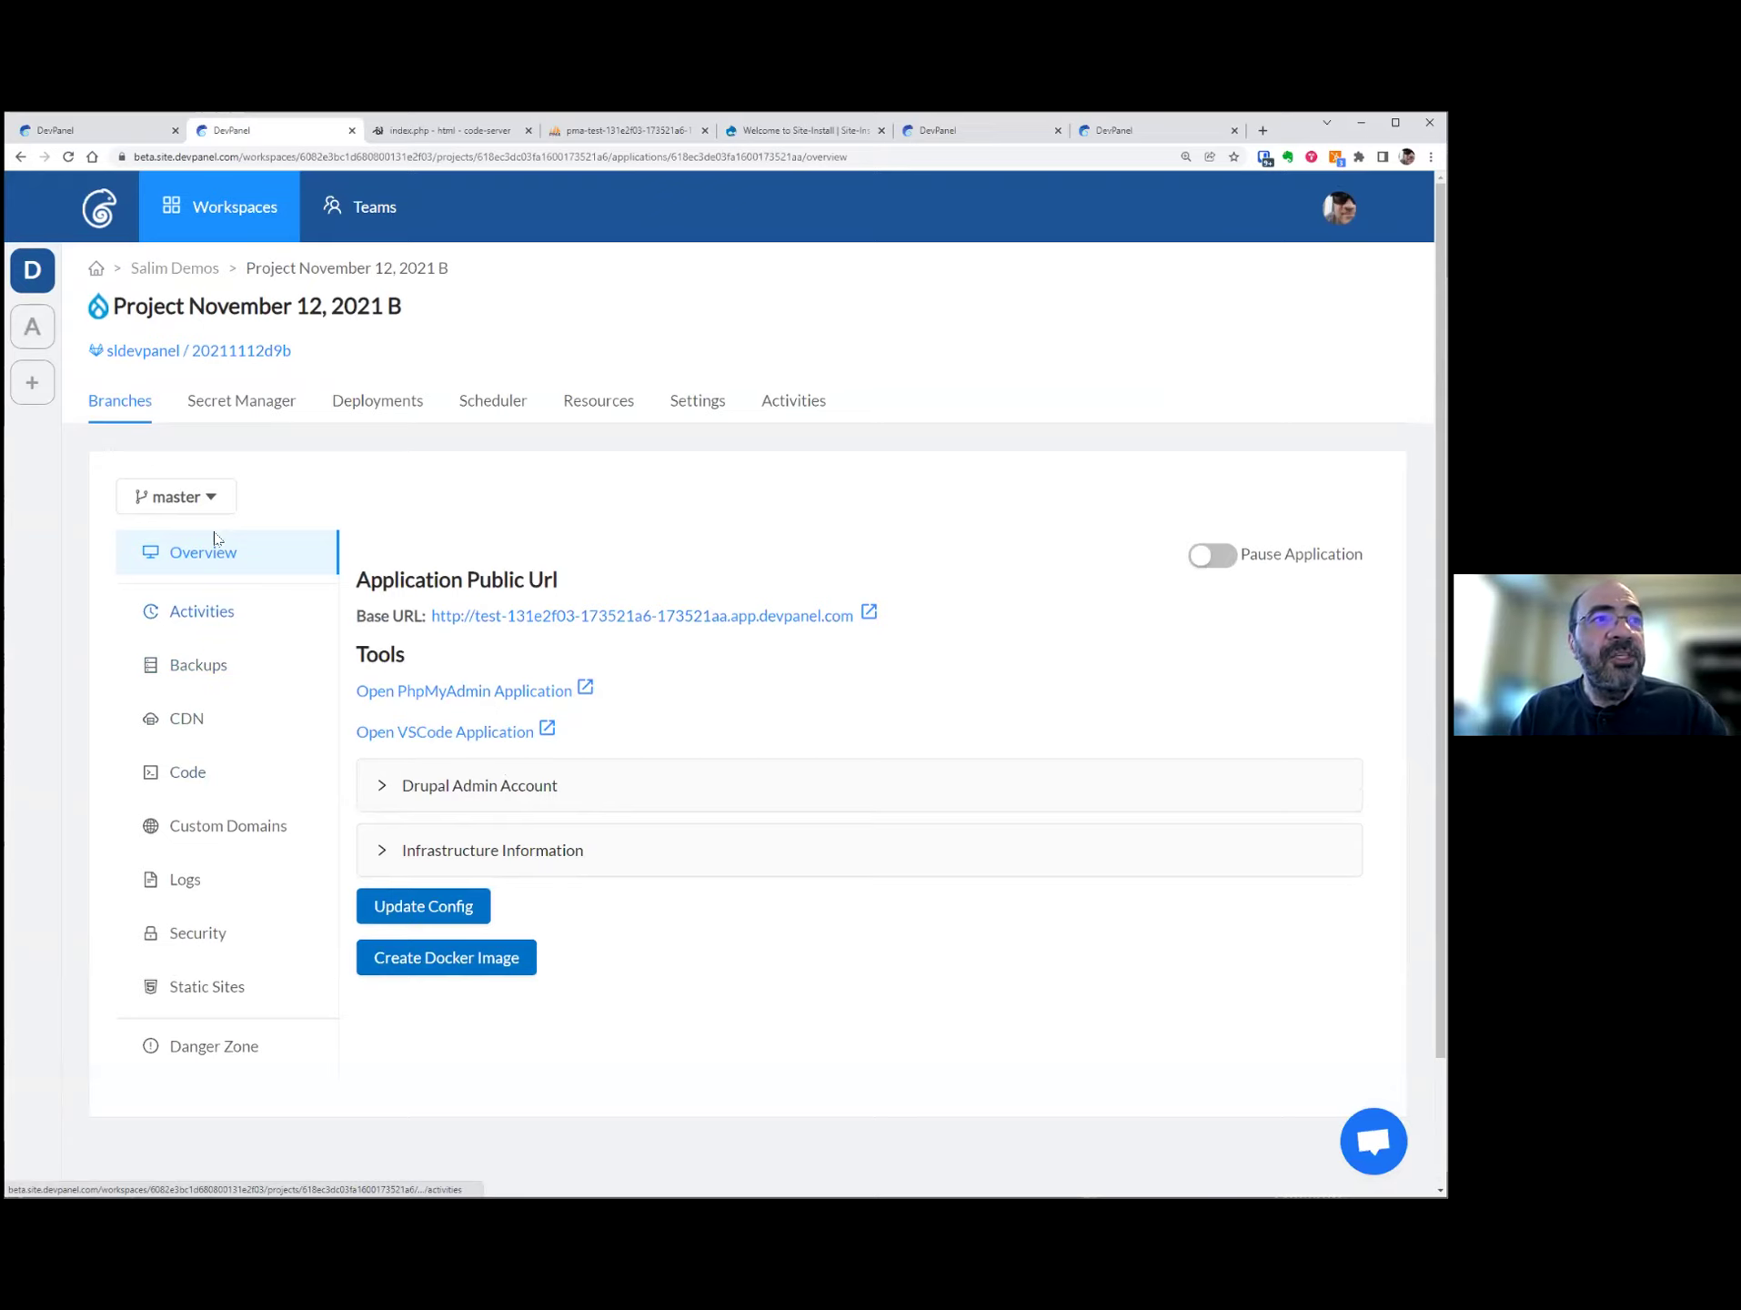
- View the branch's activities and the task log of the static files export, and close the log
{"action": "left_click", "coordinate": [212, 620]}
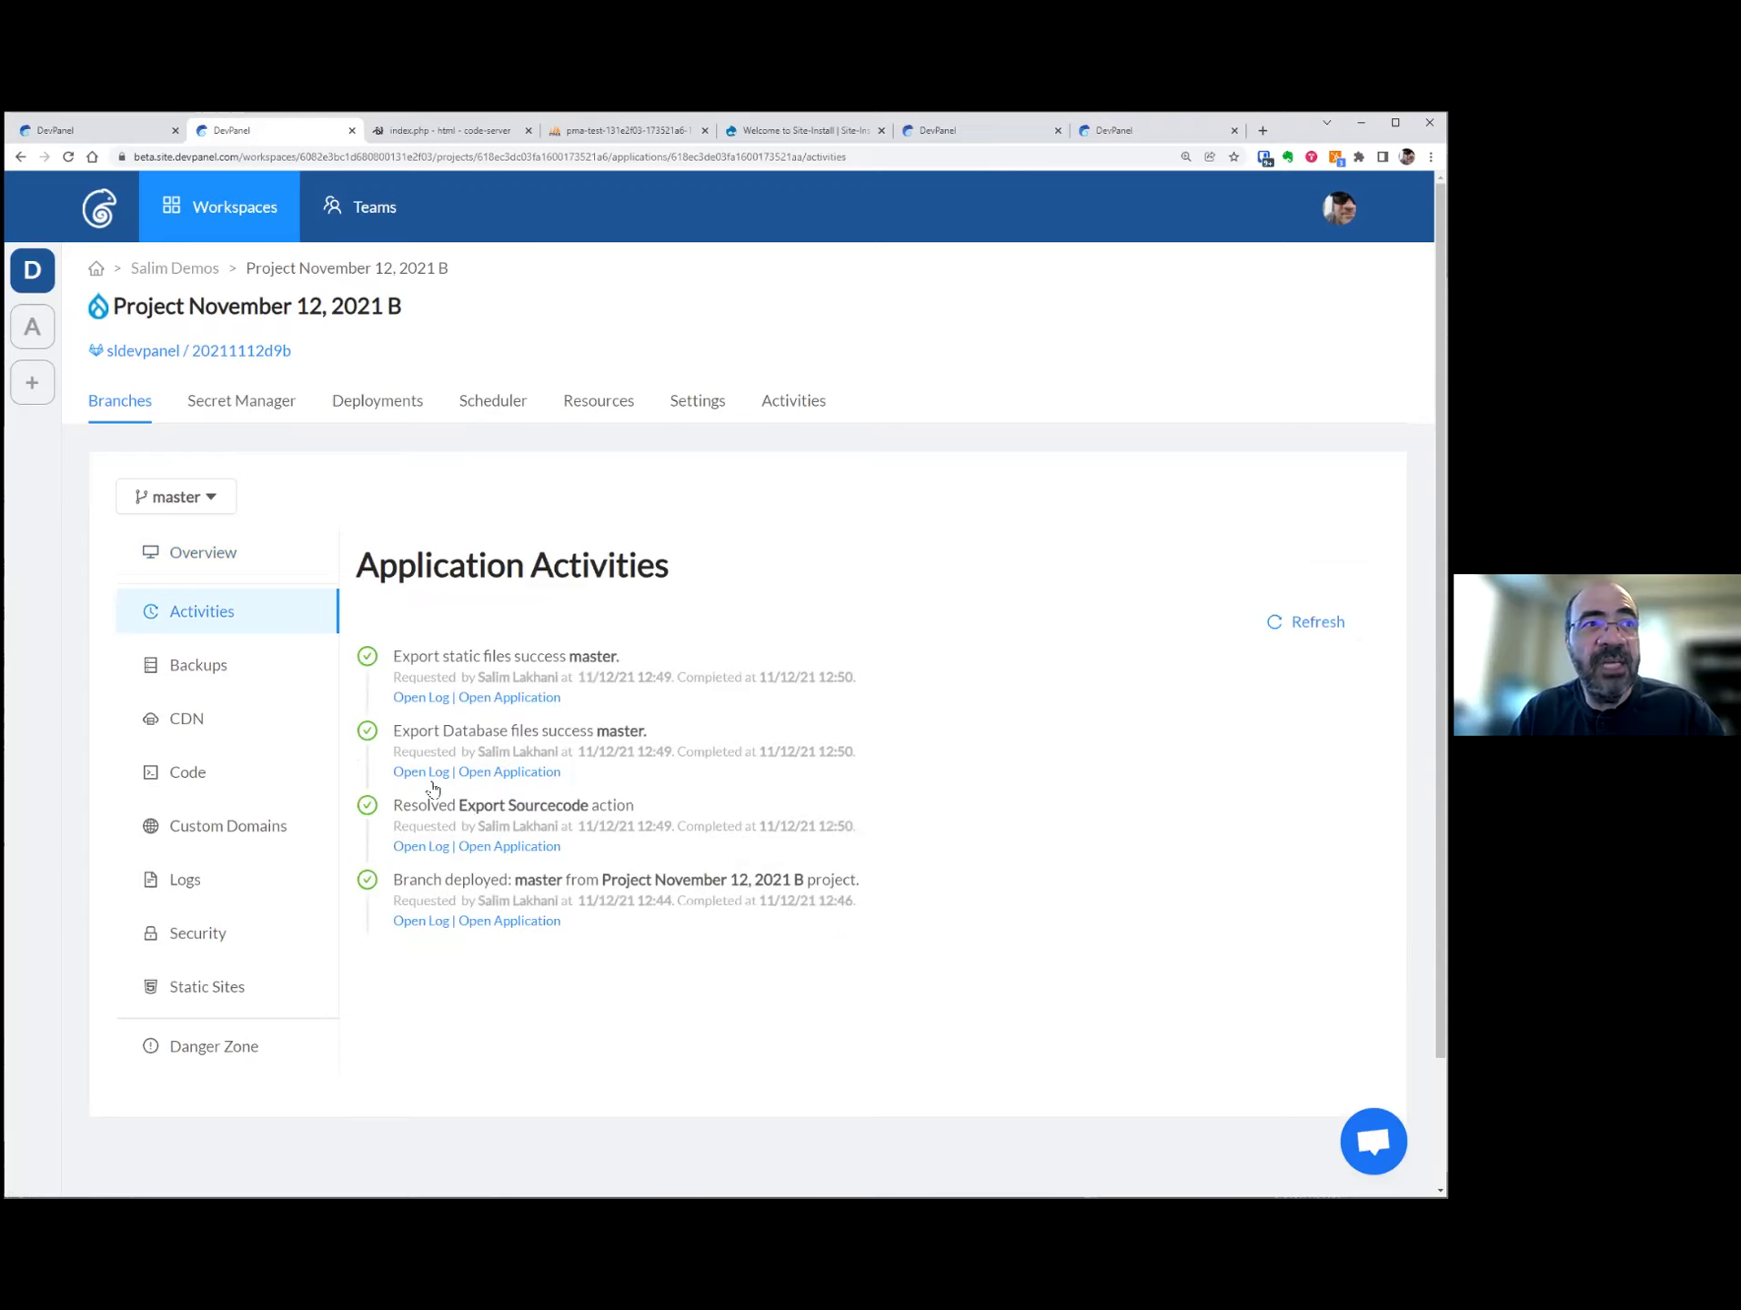
{"action": "left_click", "coordinate": [421, 697]}
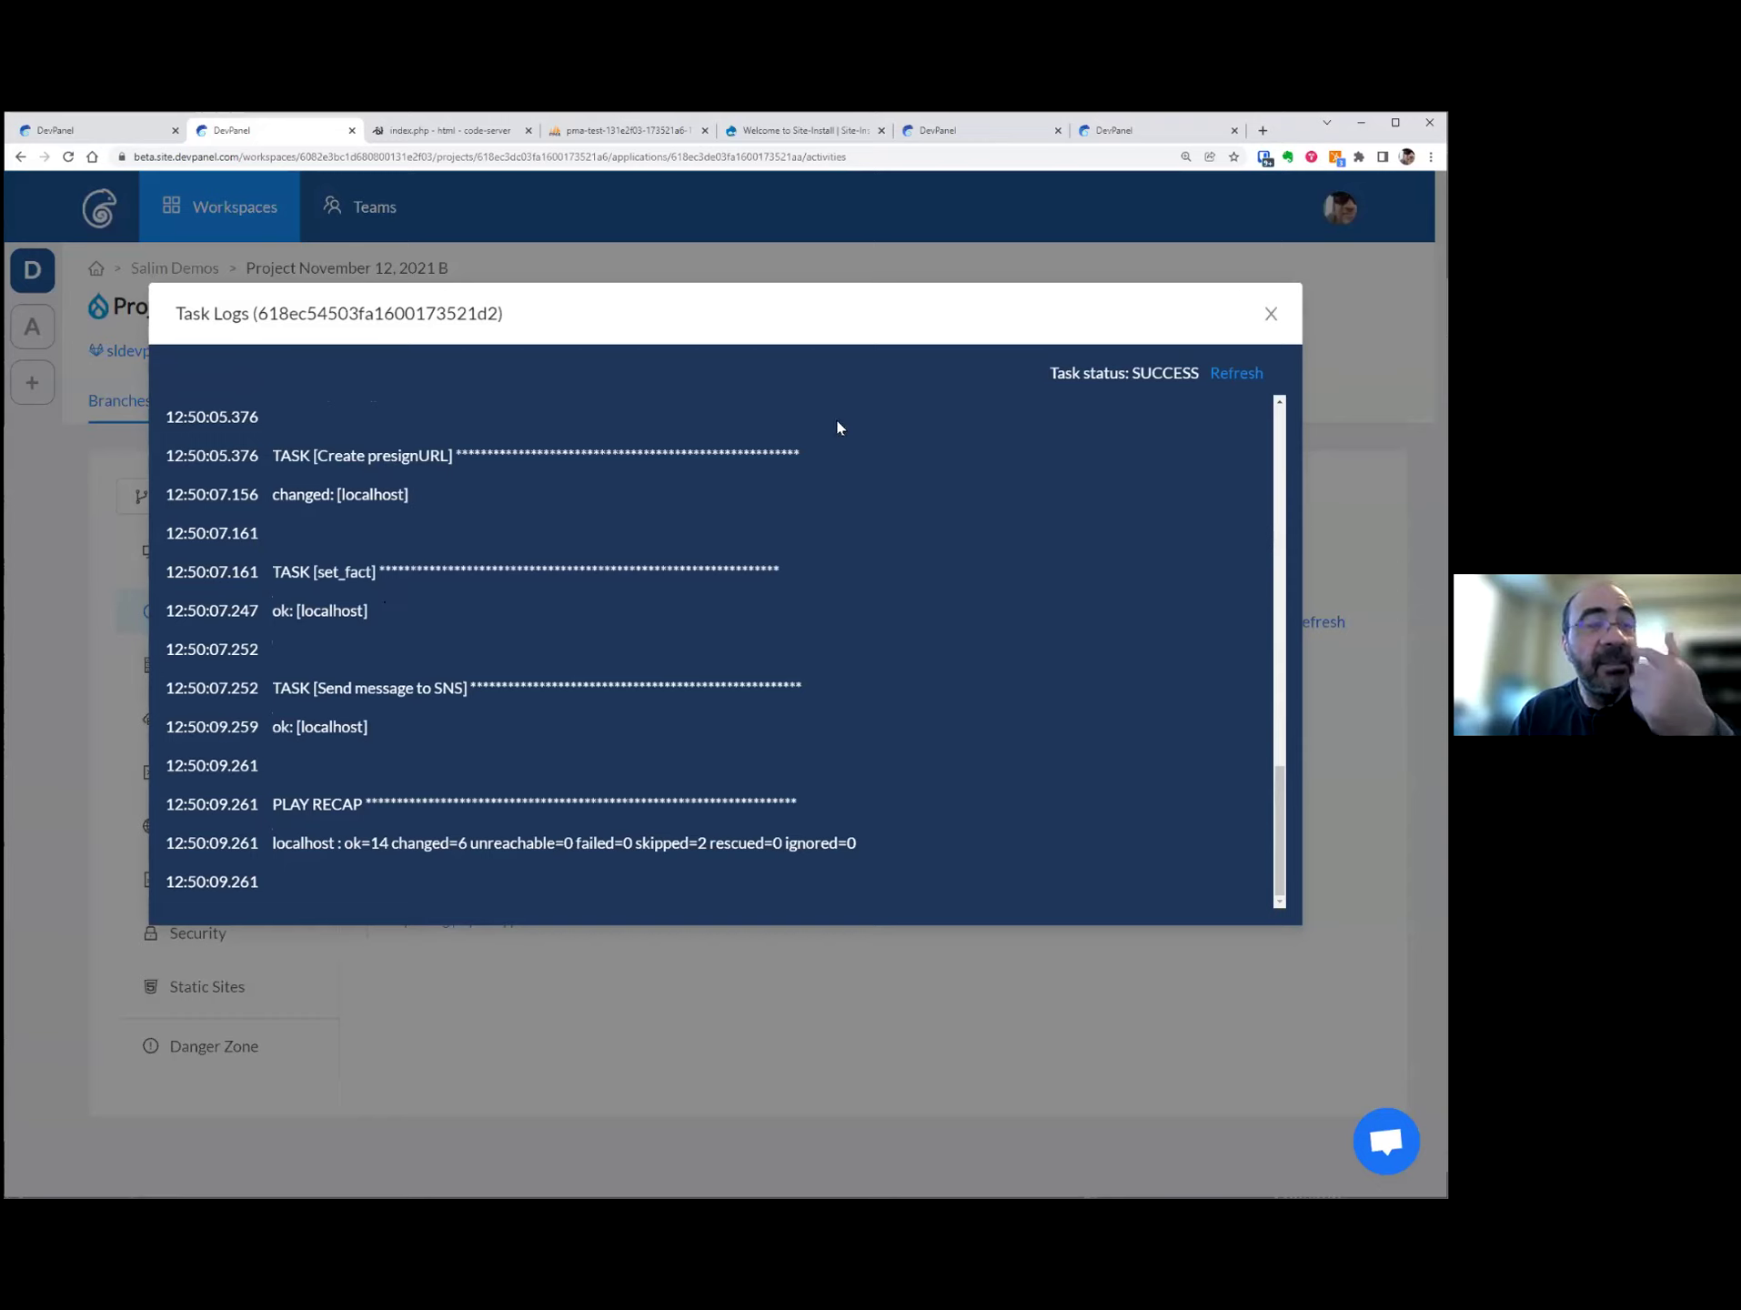
{"action": "left_click", "coordinate": [1271, 313]}
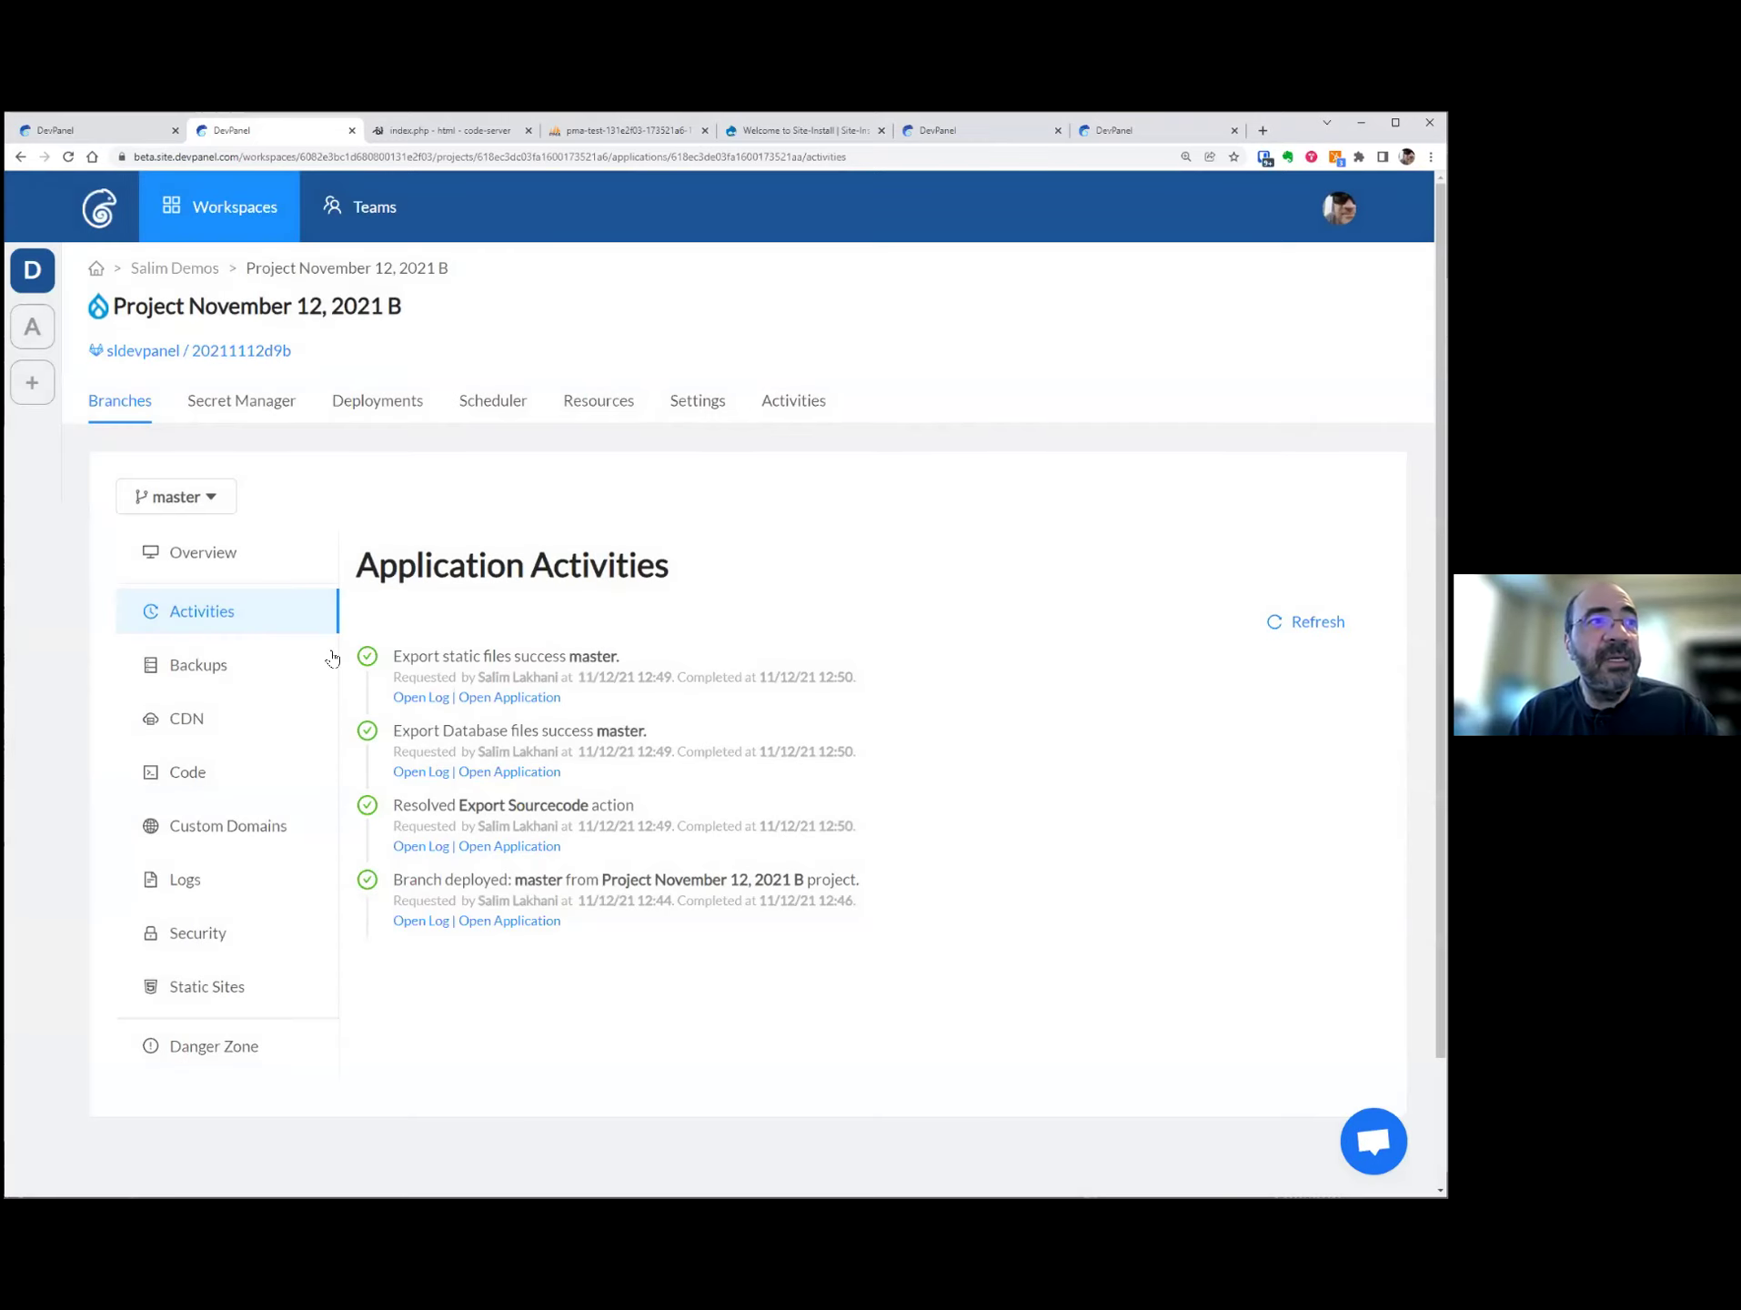
- Download the source code archive of the manual backup from the branch's backup log
{"action": "left_click", "coordinate": [216, 673]}
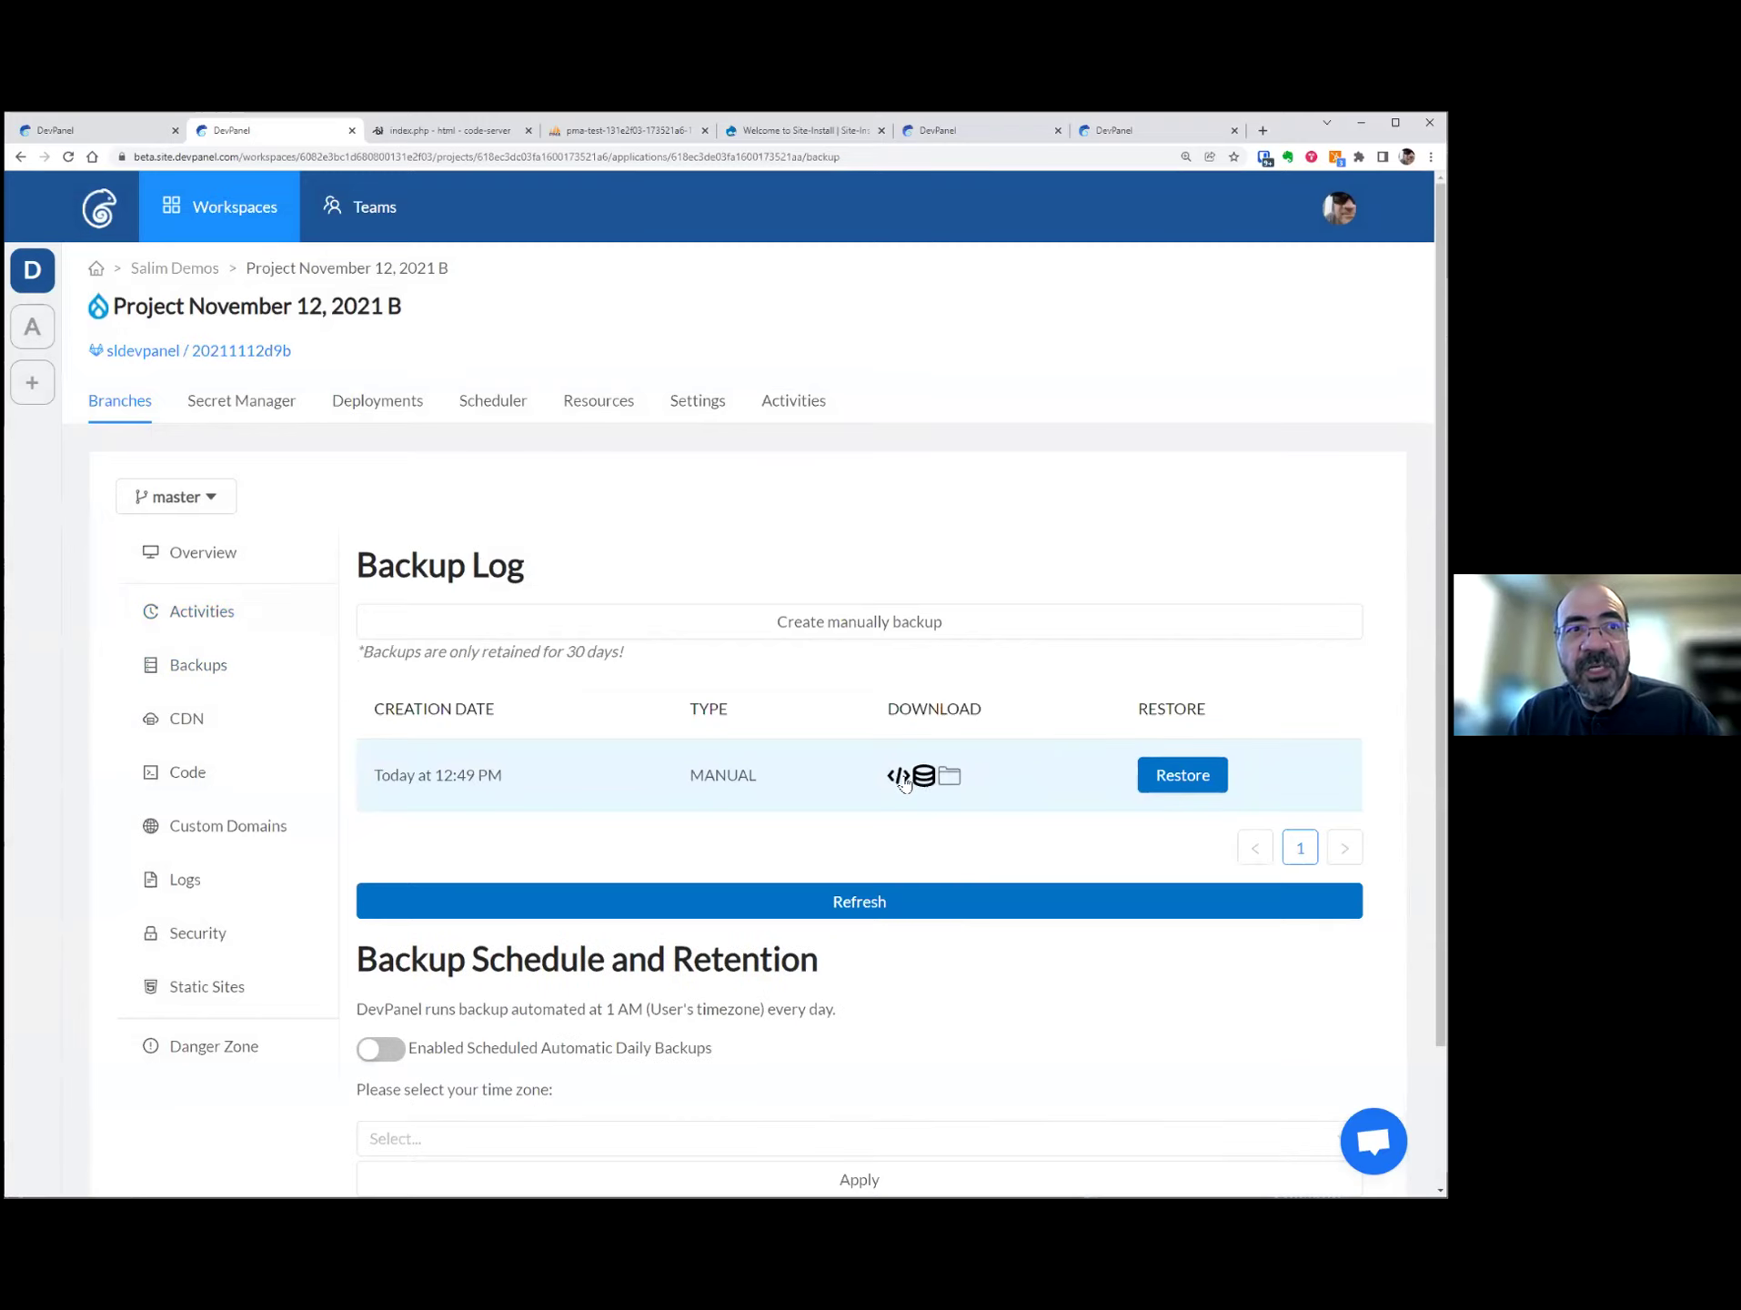
{"action": "left_click", "coordinate": [901, 778]}
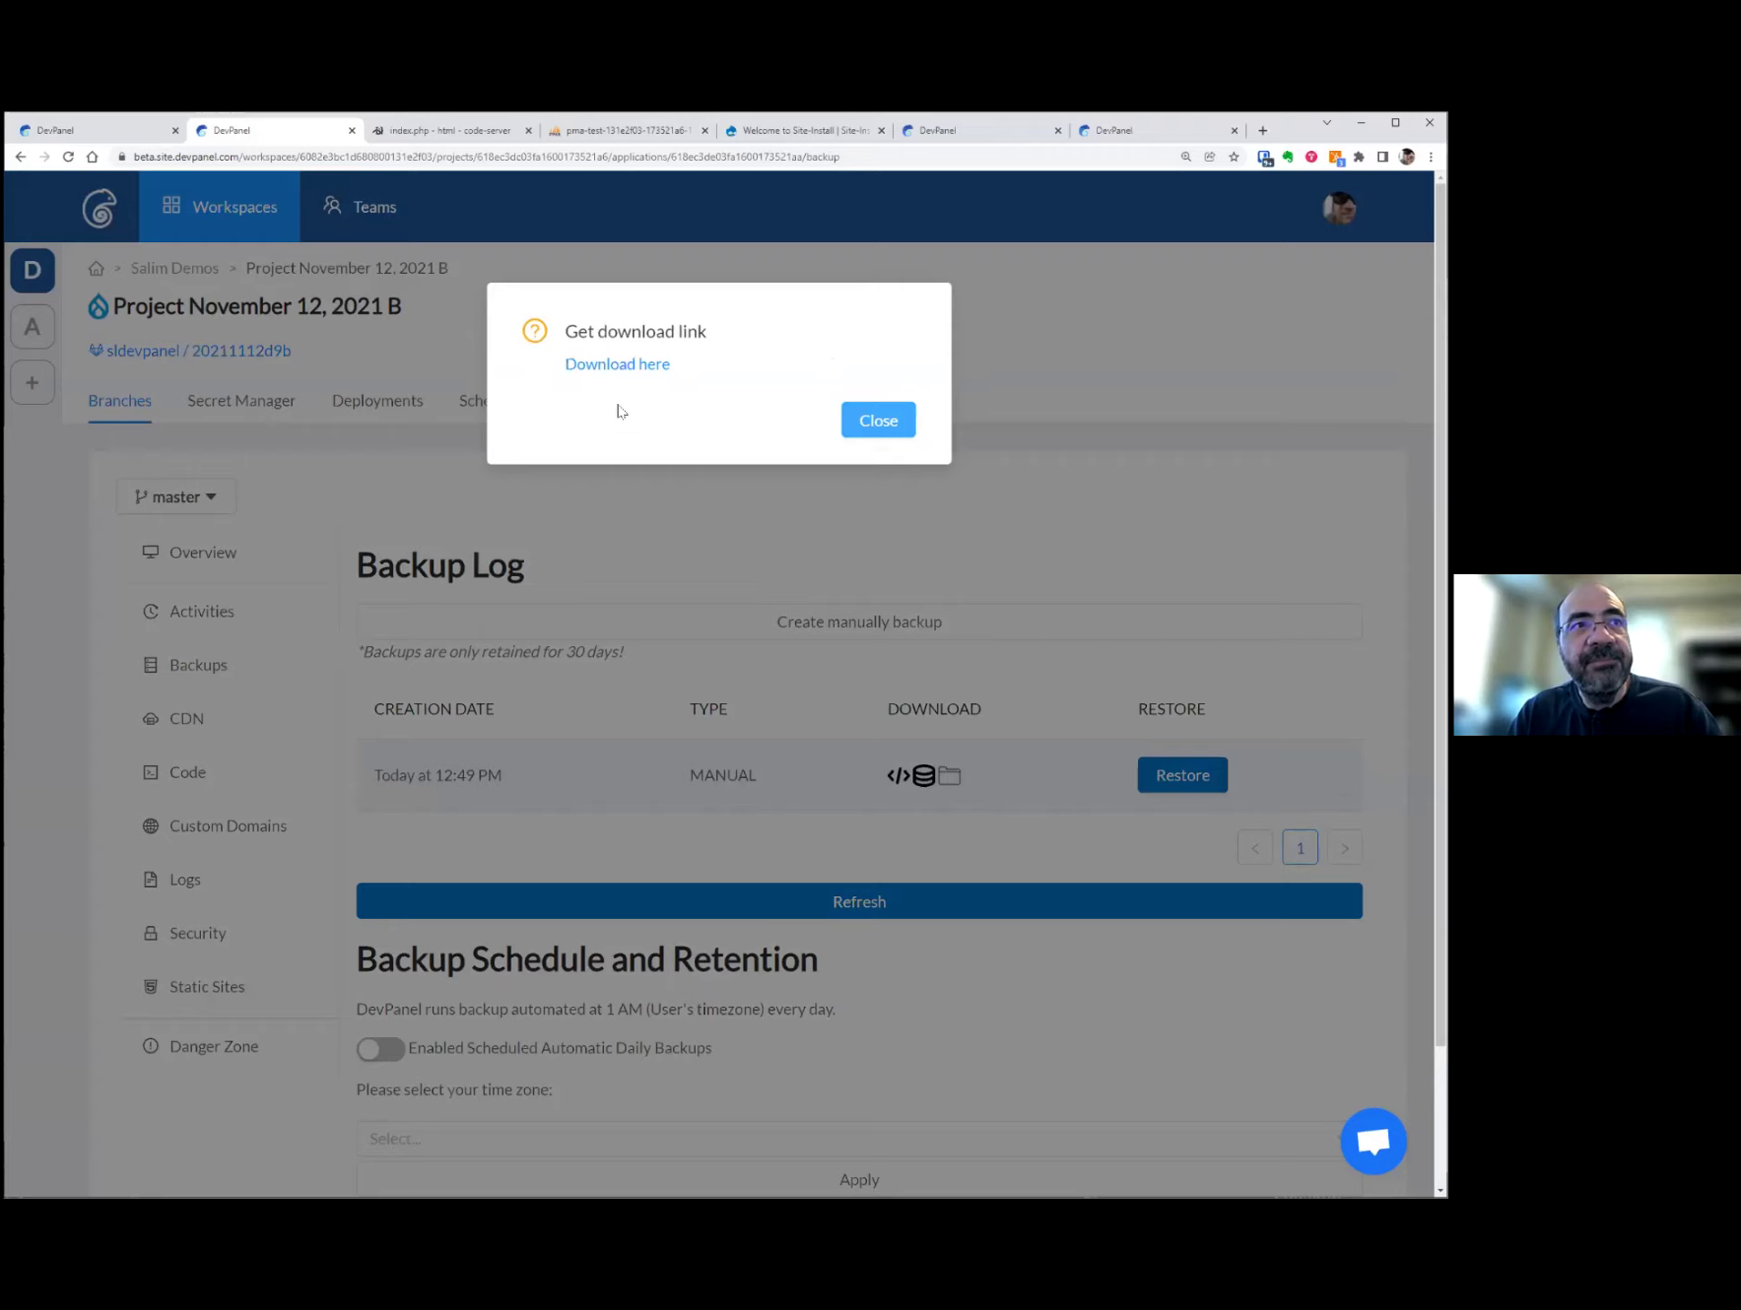
{"action": "left_click", "coordinate": [615, 365]}
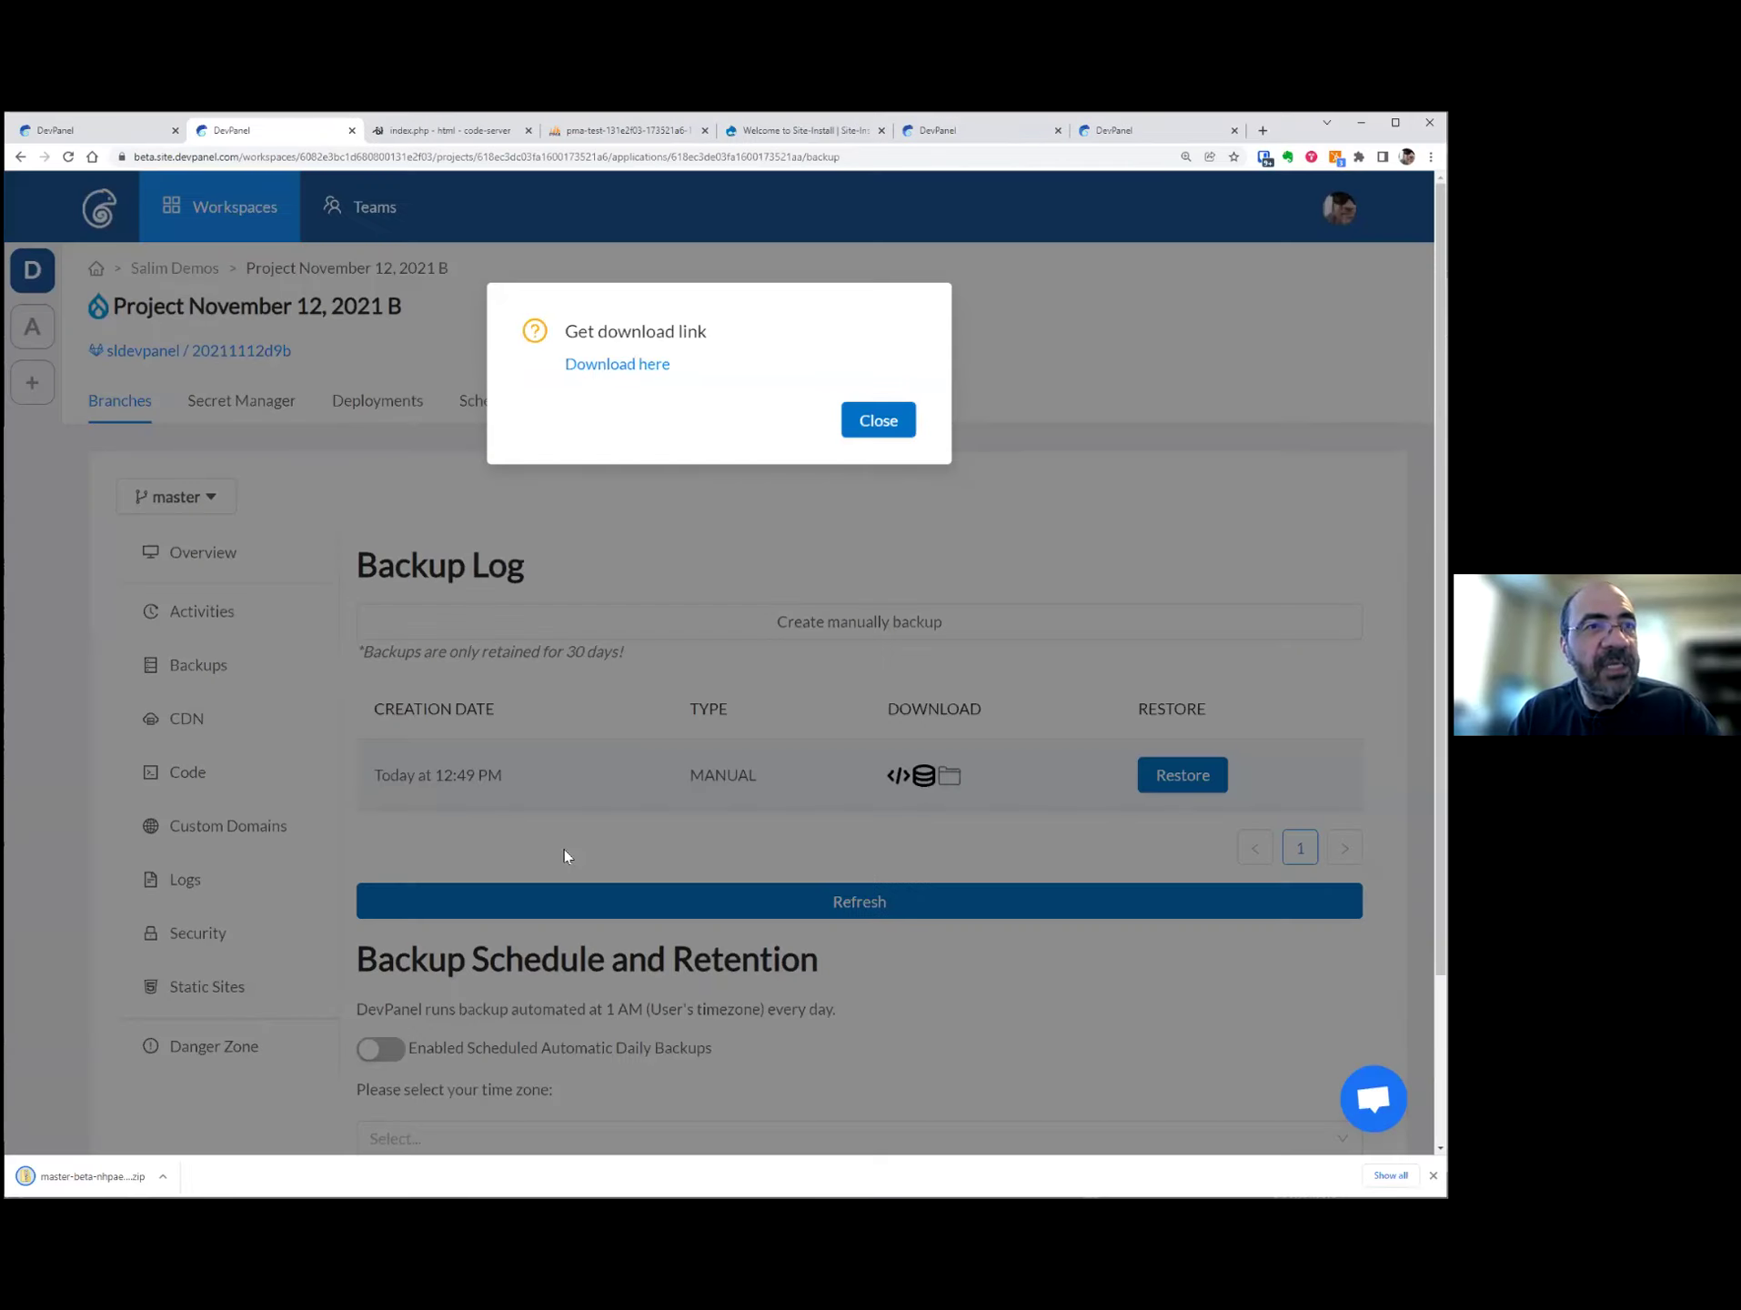
{"action": "left_click", "coordinate": [887, 428]}
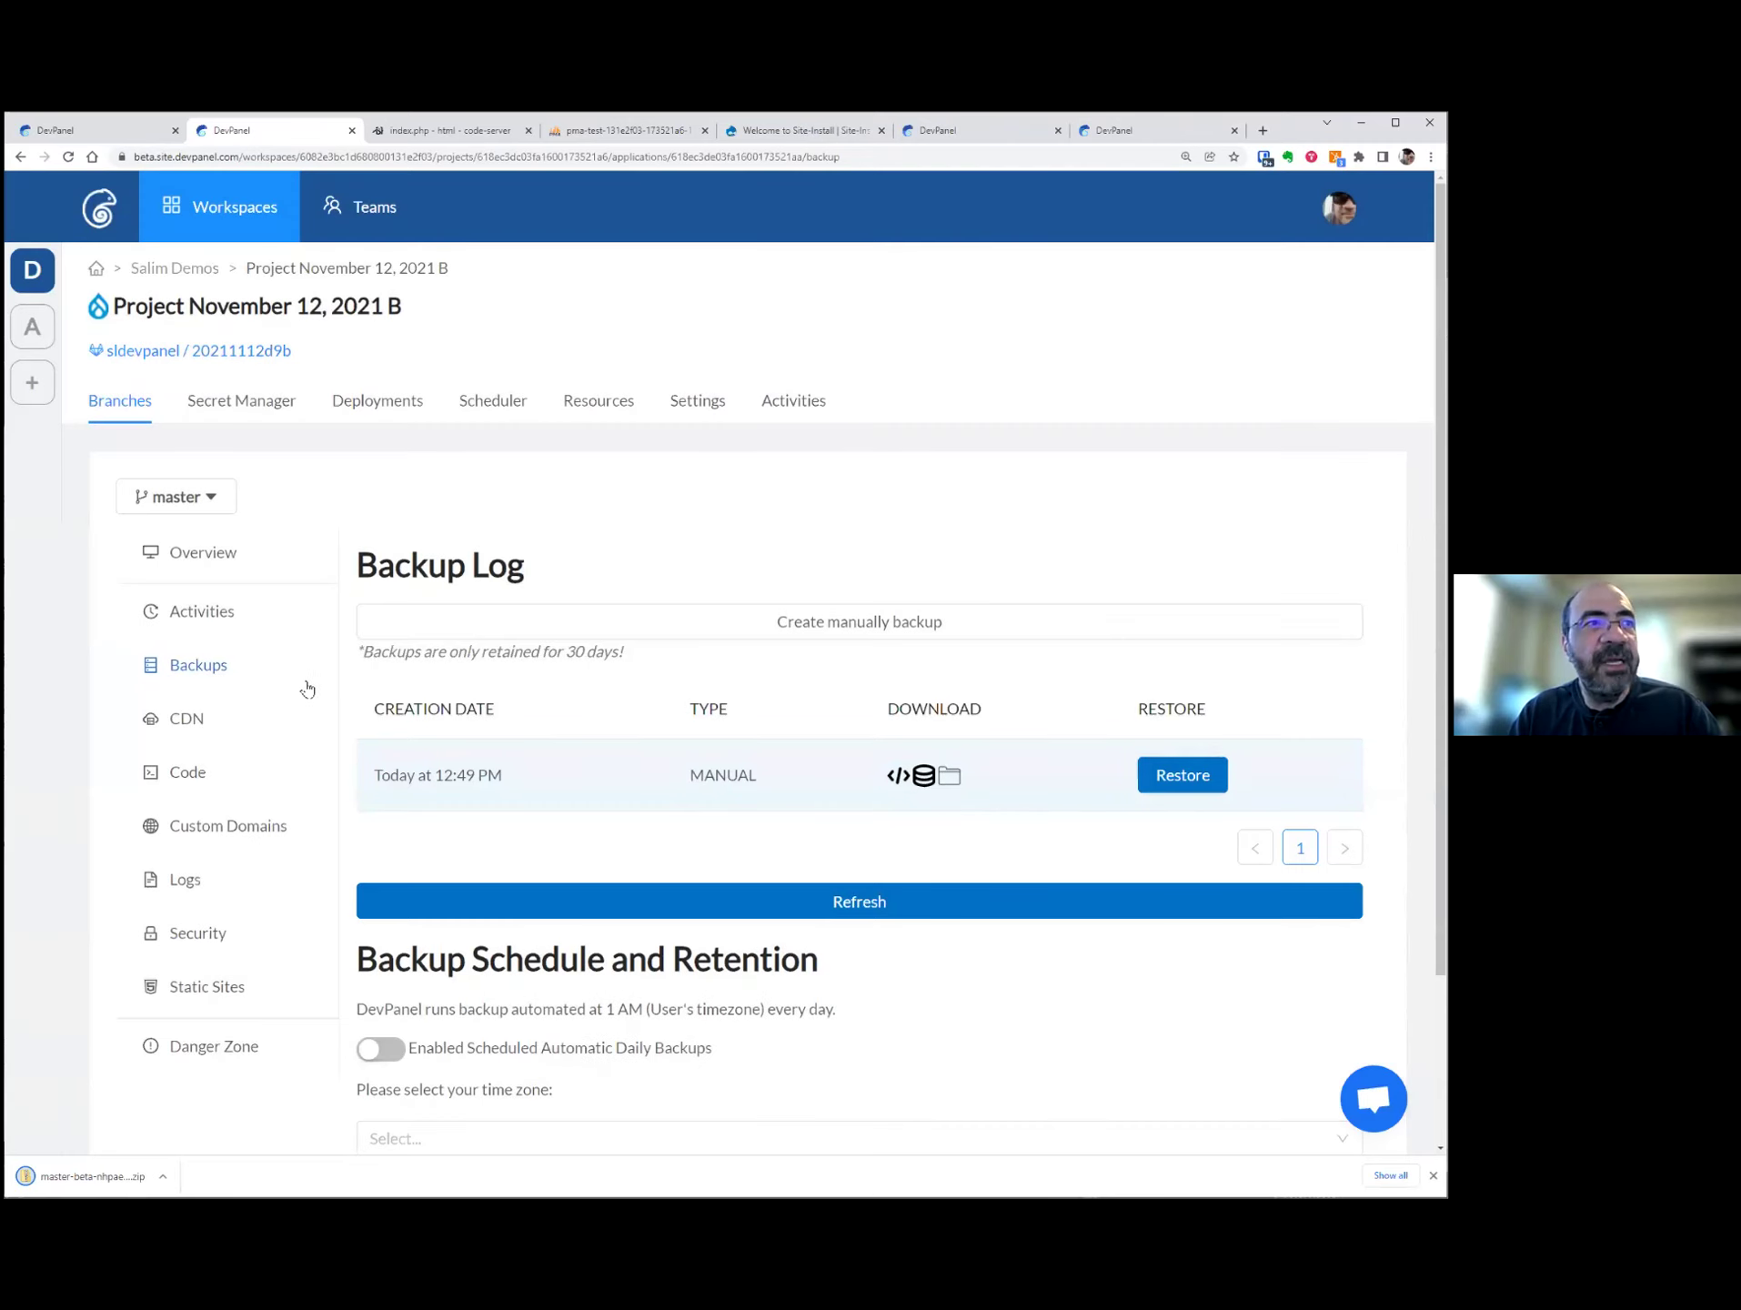
- Look through the branch's testing and production CDN options and its code webhook settings
{"action": "left_click", "coordinate": [192, 725]}
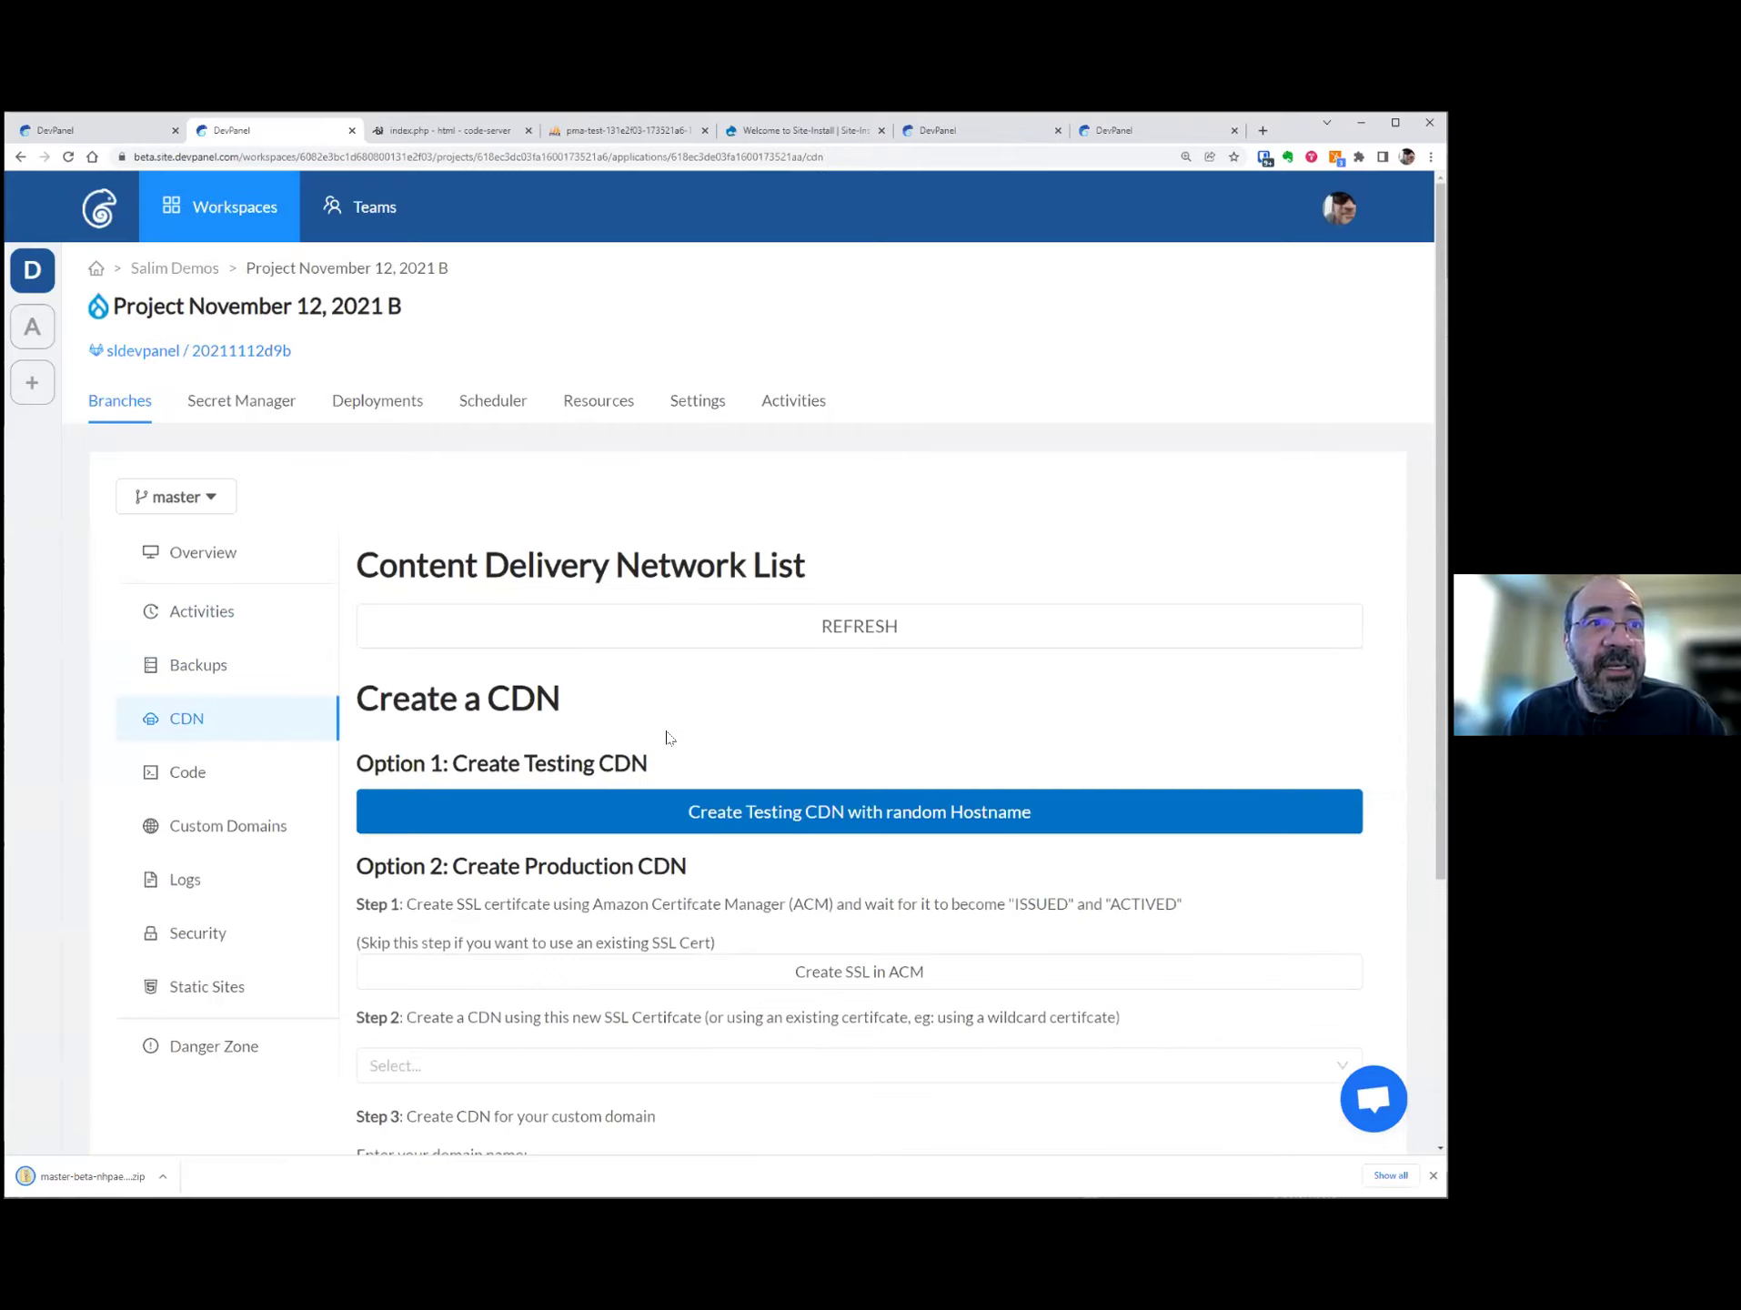
{"action": "scroll", "coordinate": [667, 737], "scroll_direction": "down", "scroll_amount": 3}
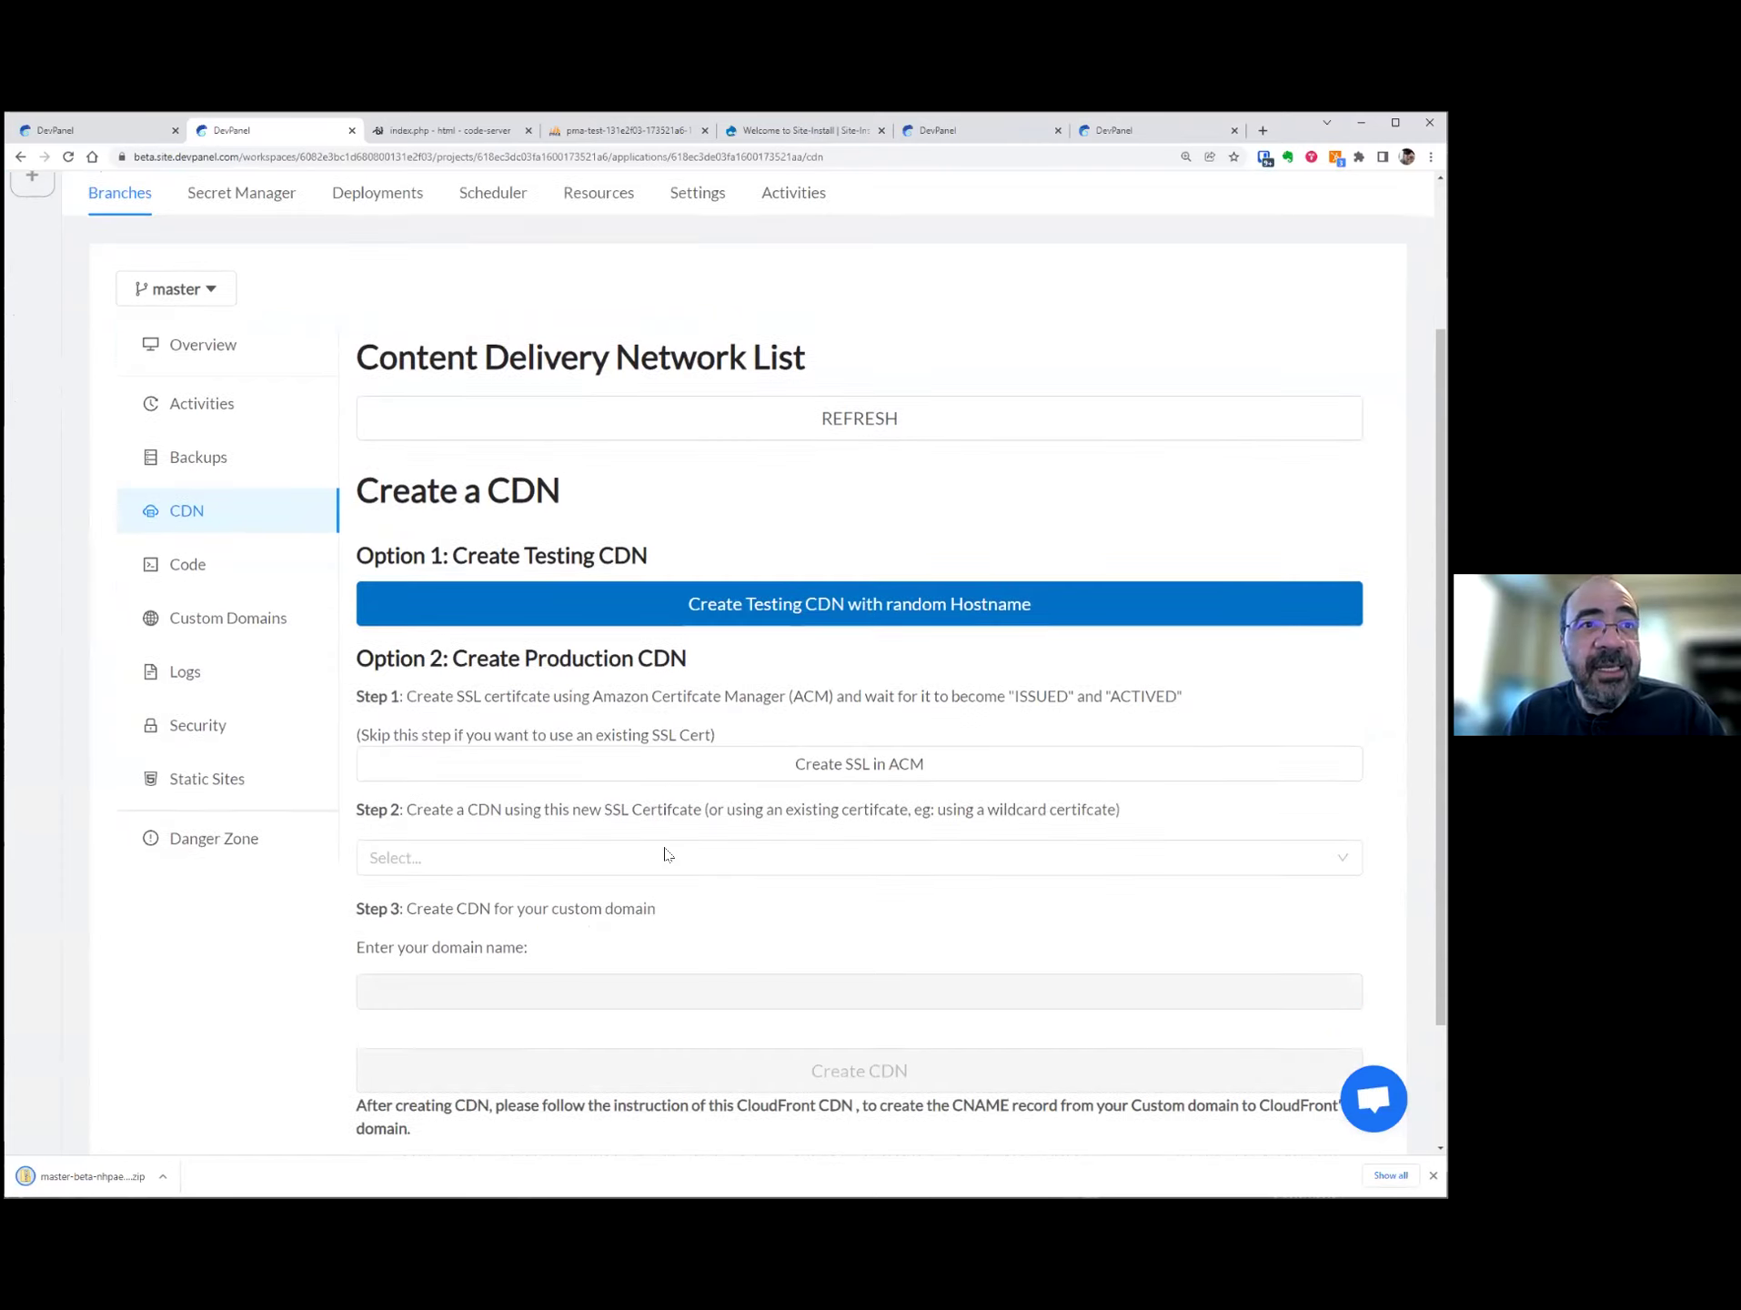
{"action": "scroll", "coordinate": [667, 855], "scroll_direction": "down", "scroll_amount": 2}
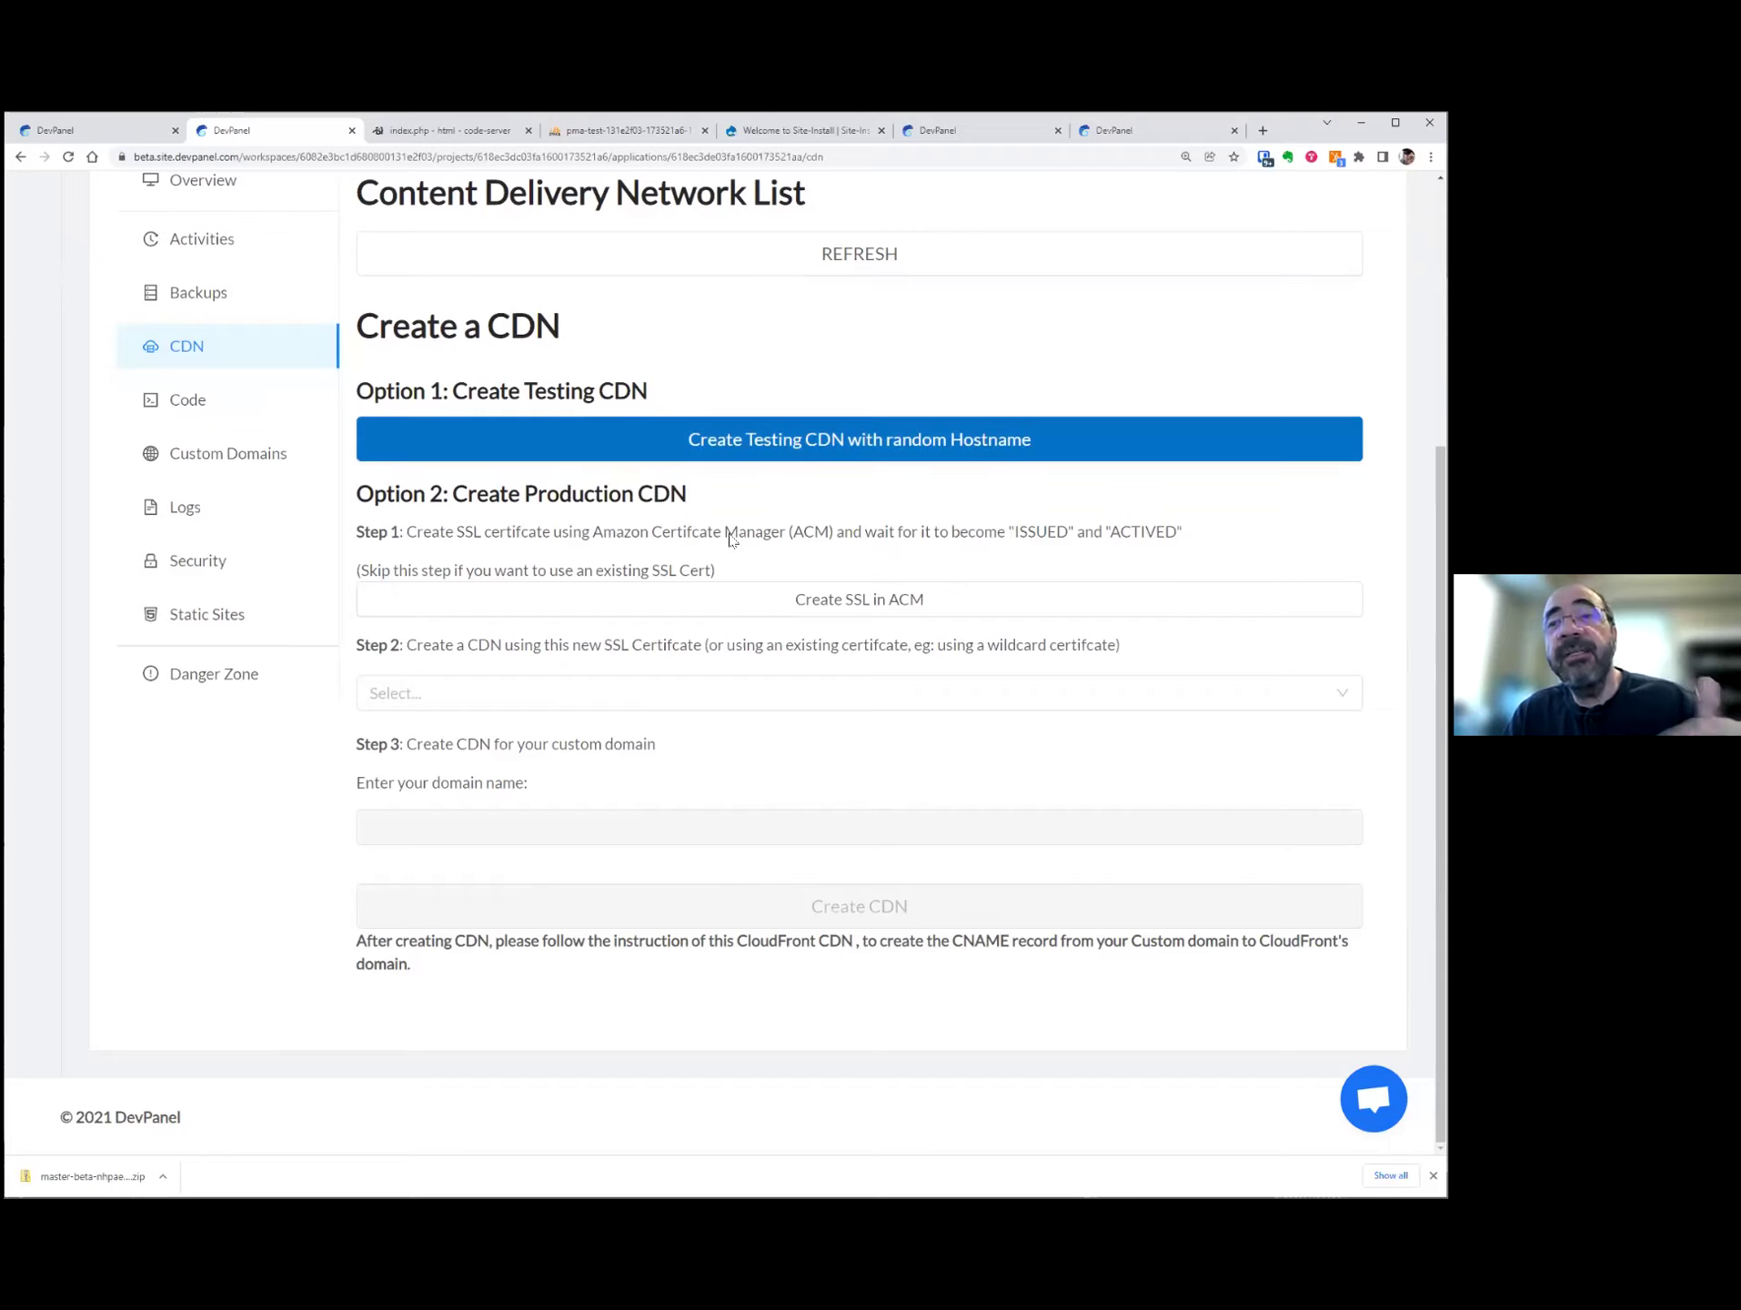
{"action": "left_click", "coordinate": [200, 414]}
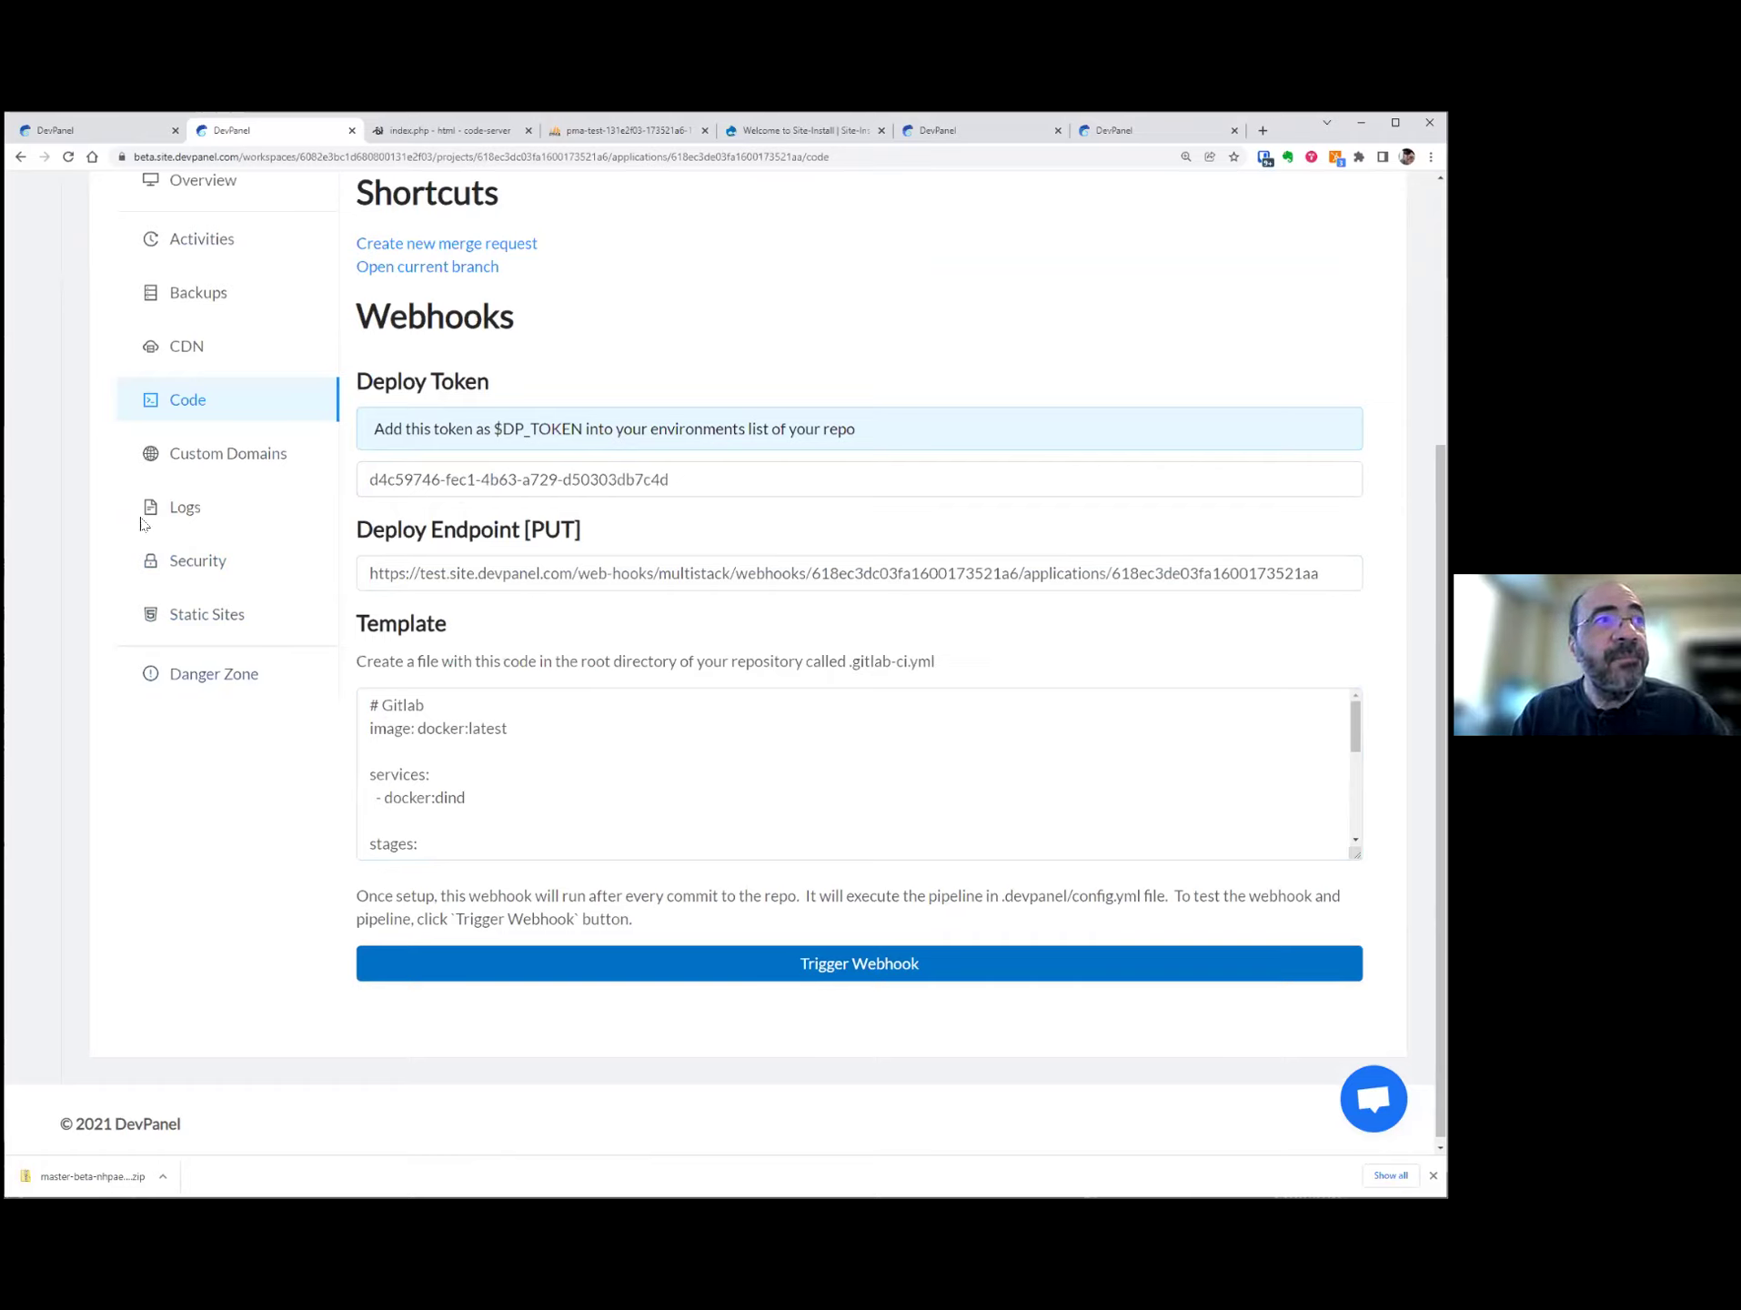
- View the branch's custom domain settings, and switch its application logs to Nginx logs
{"action": "left_click", "coordinate": [197, 459]}
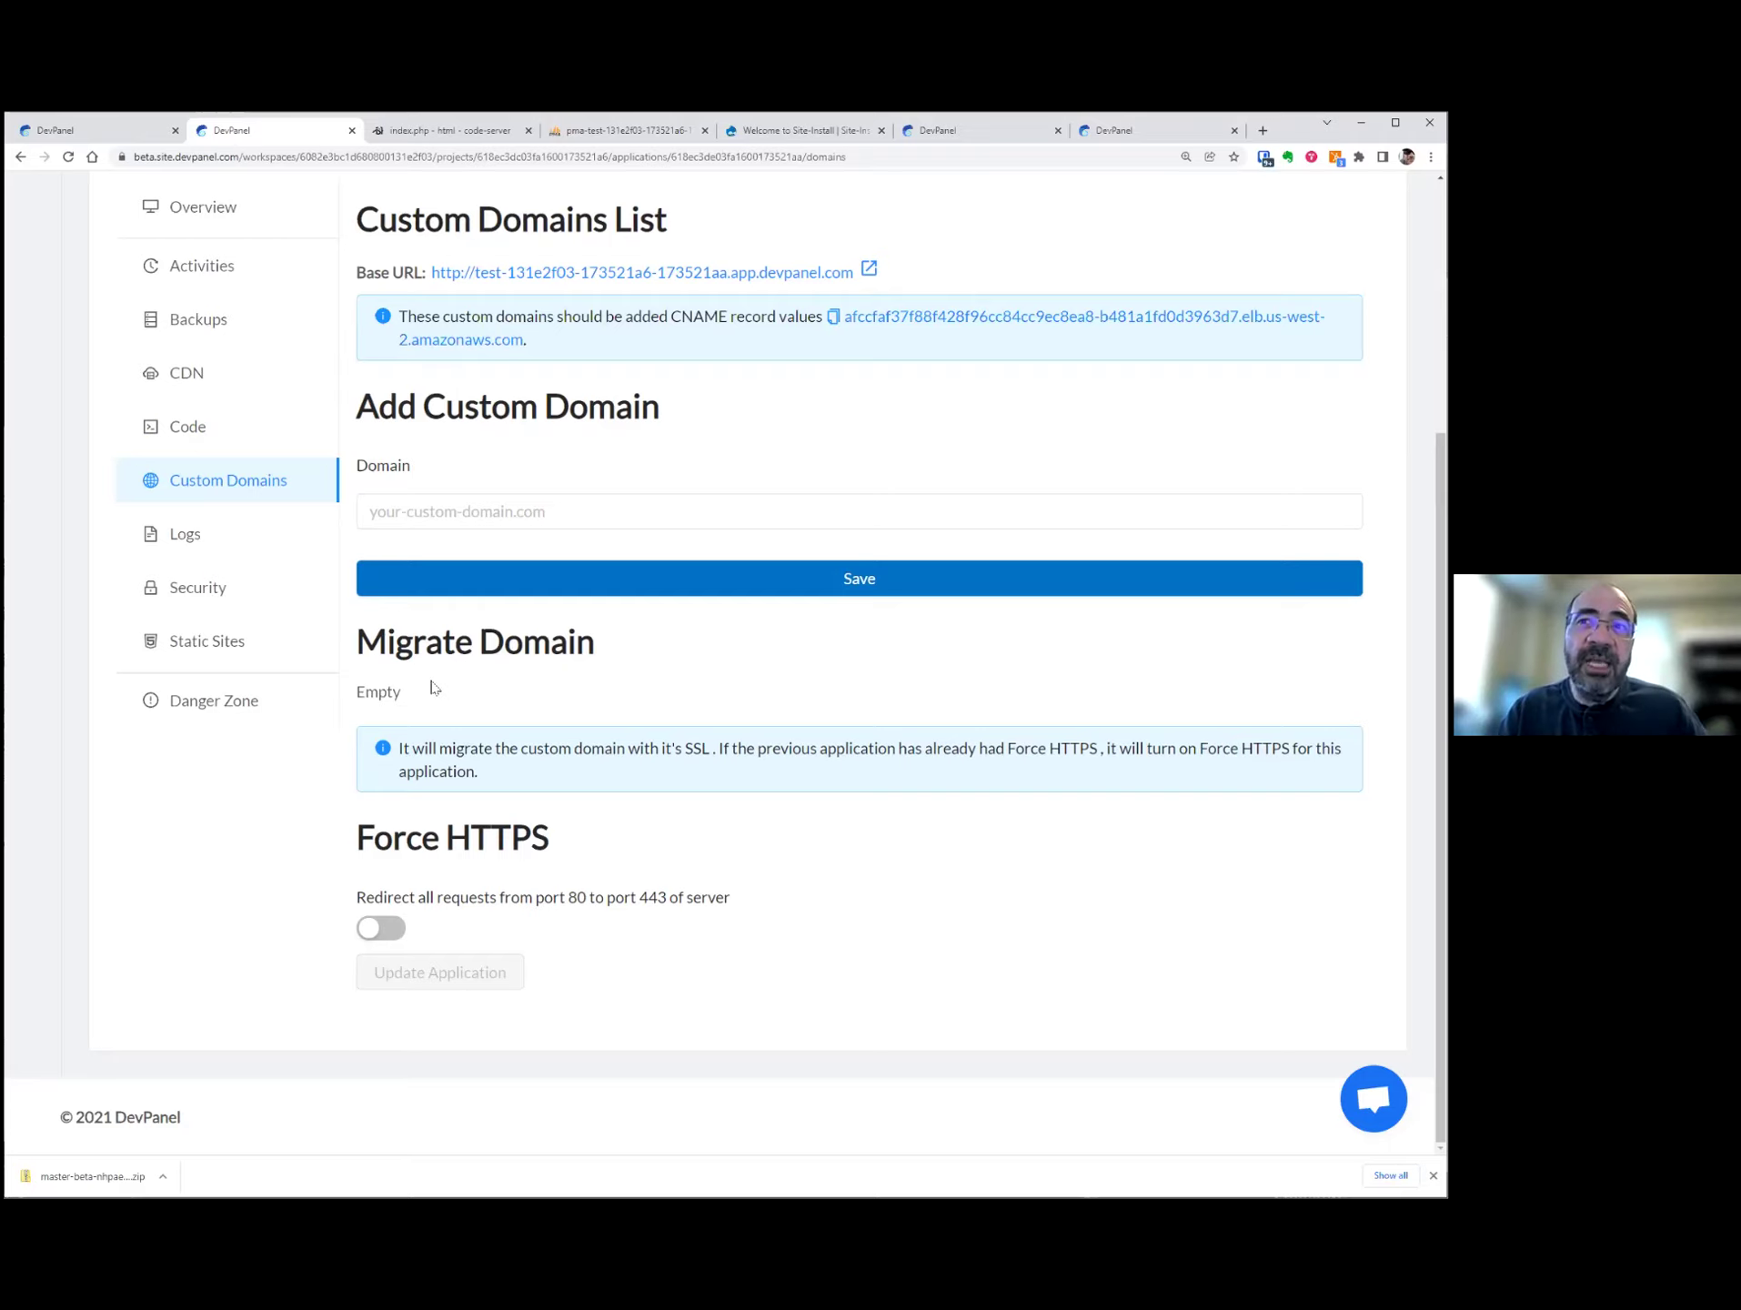
{"action": "left_click", "coordinate": [173, 537]}
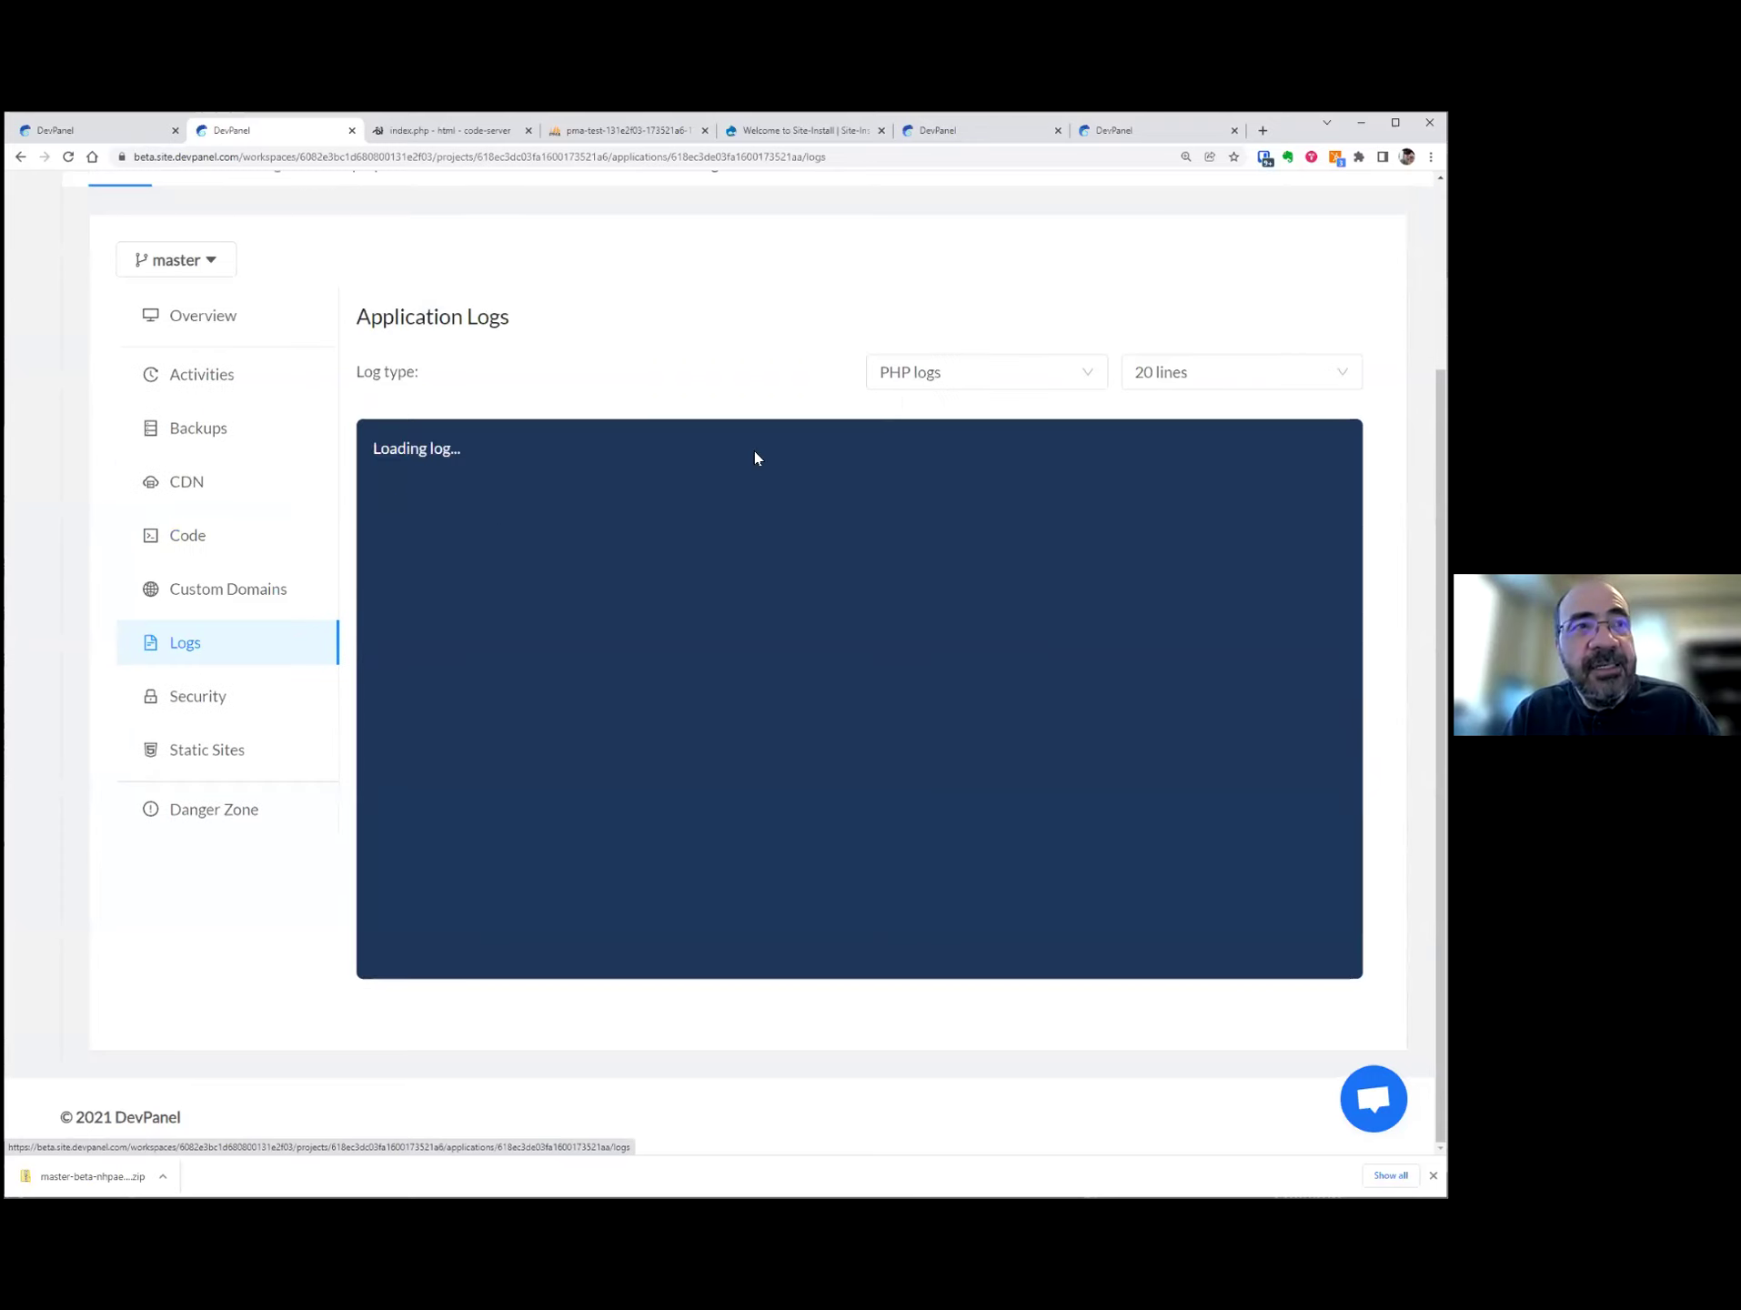
{"action": "left_click", "coordinate": [951, 376]}
{"action": "left_click", "coordinate": [944, 447]}
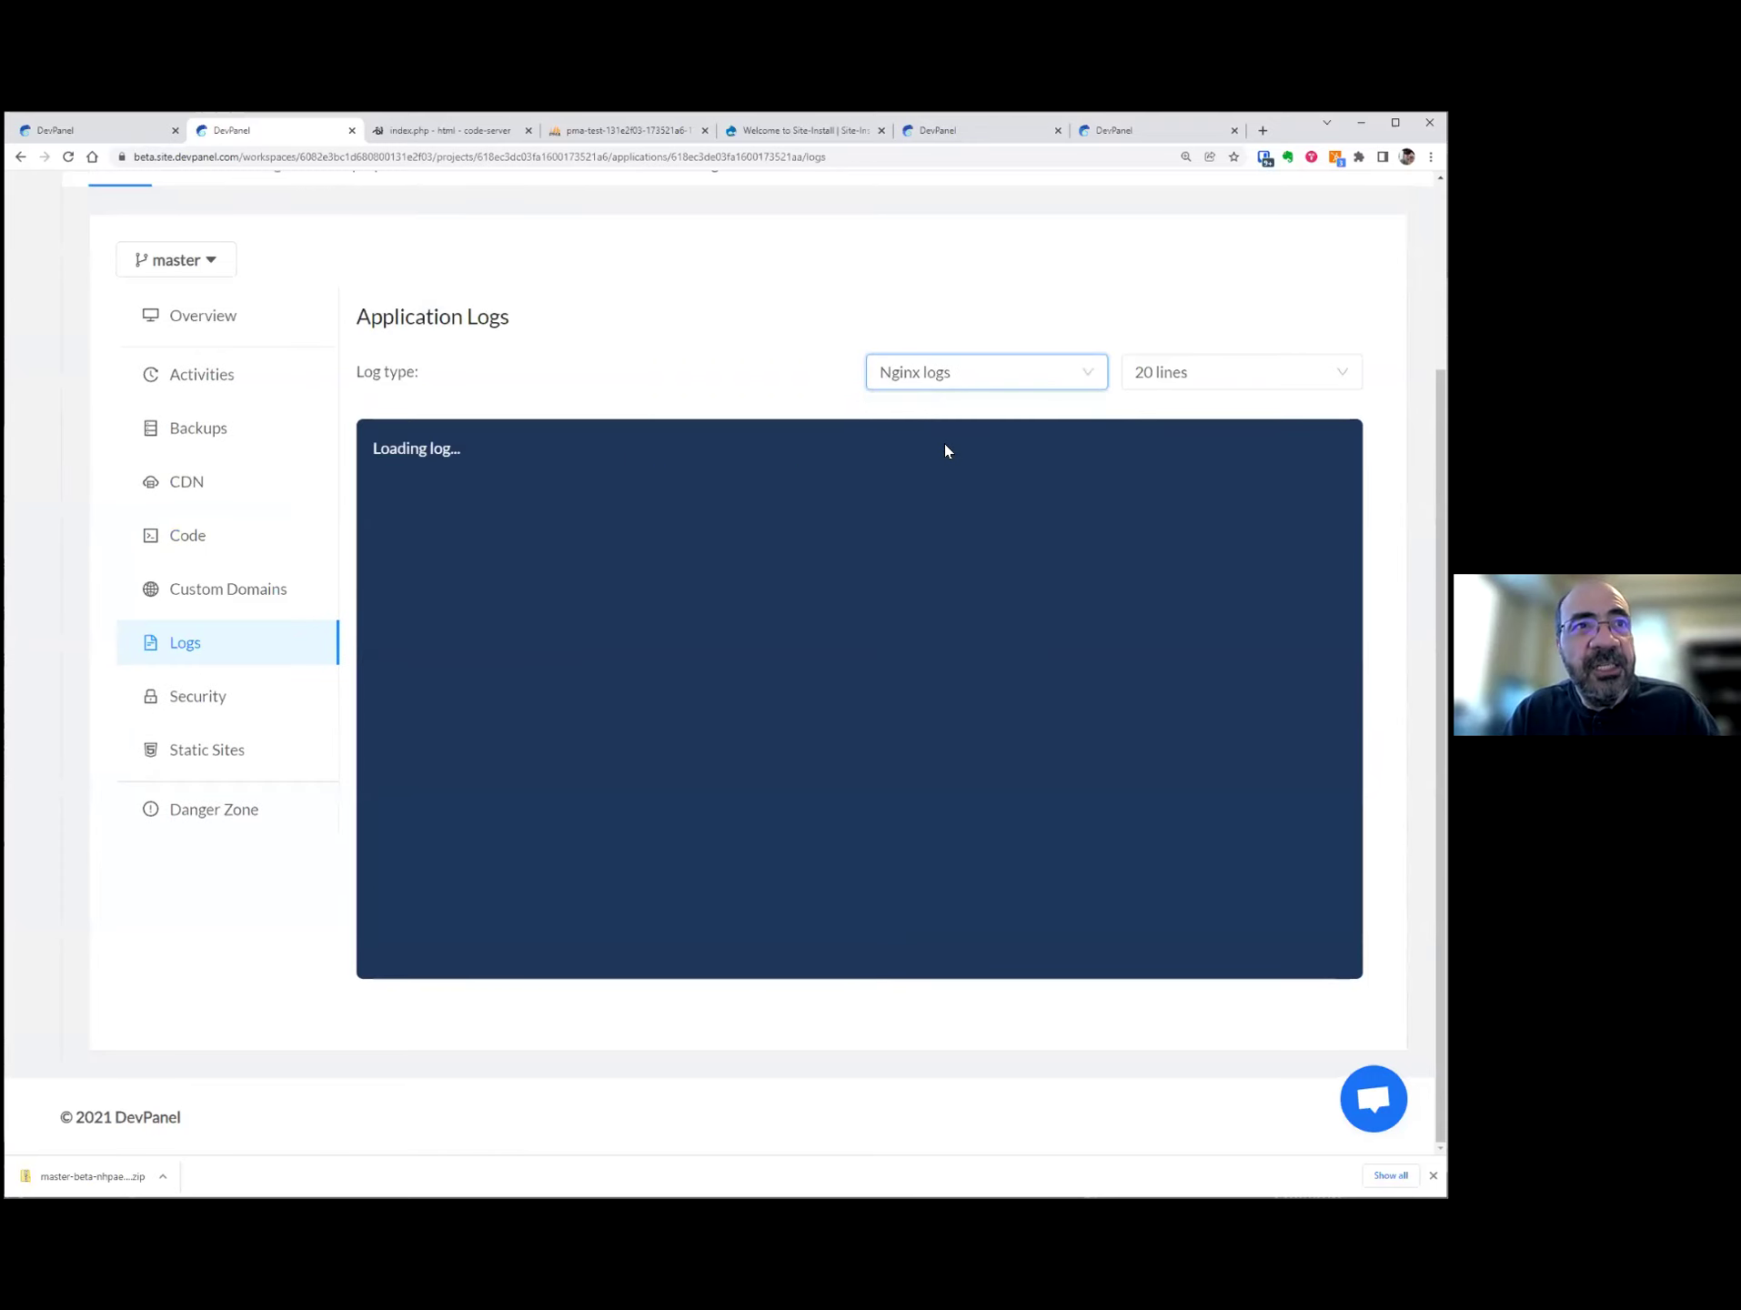
- View the branch's security lock settings and its static site versions
{"action": "left_click", "coordinate": [224, 697]}
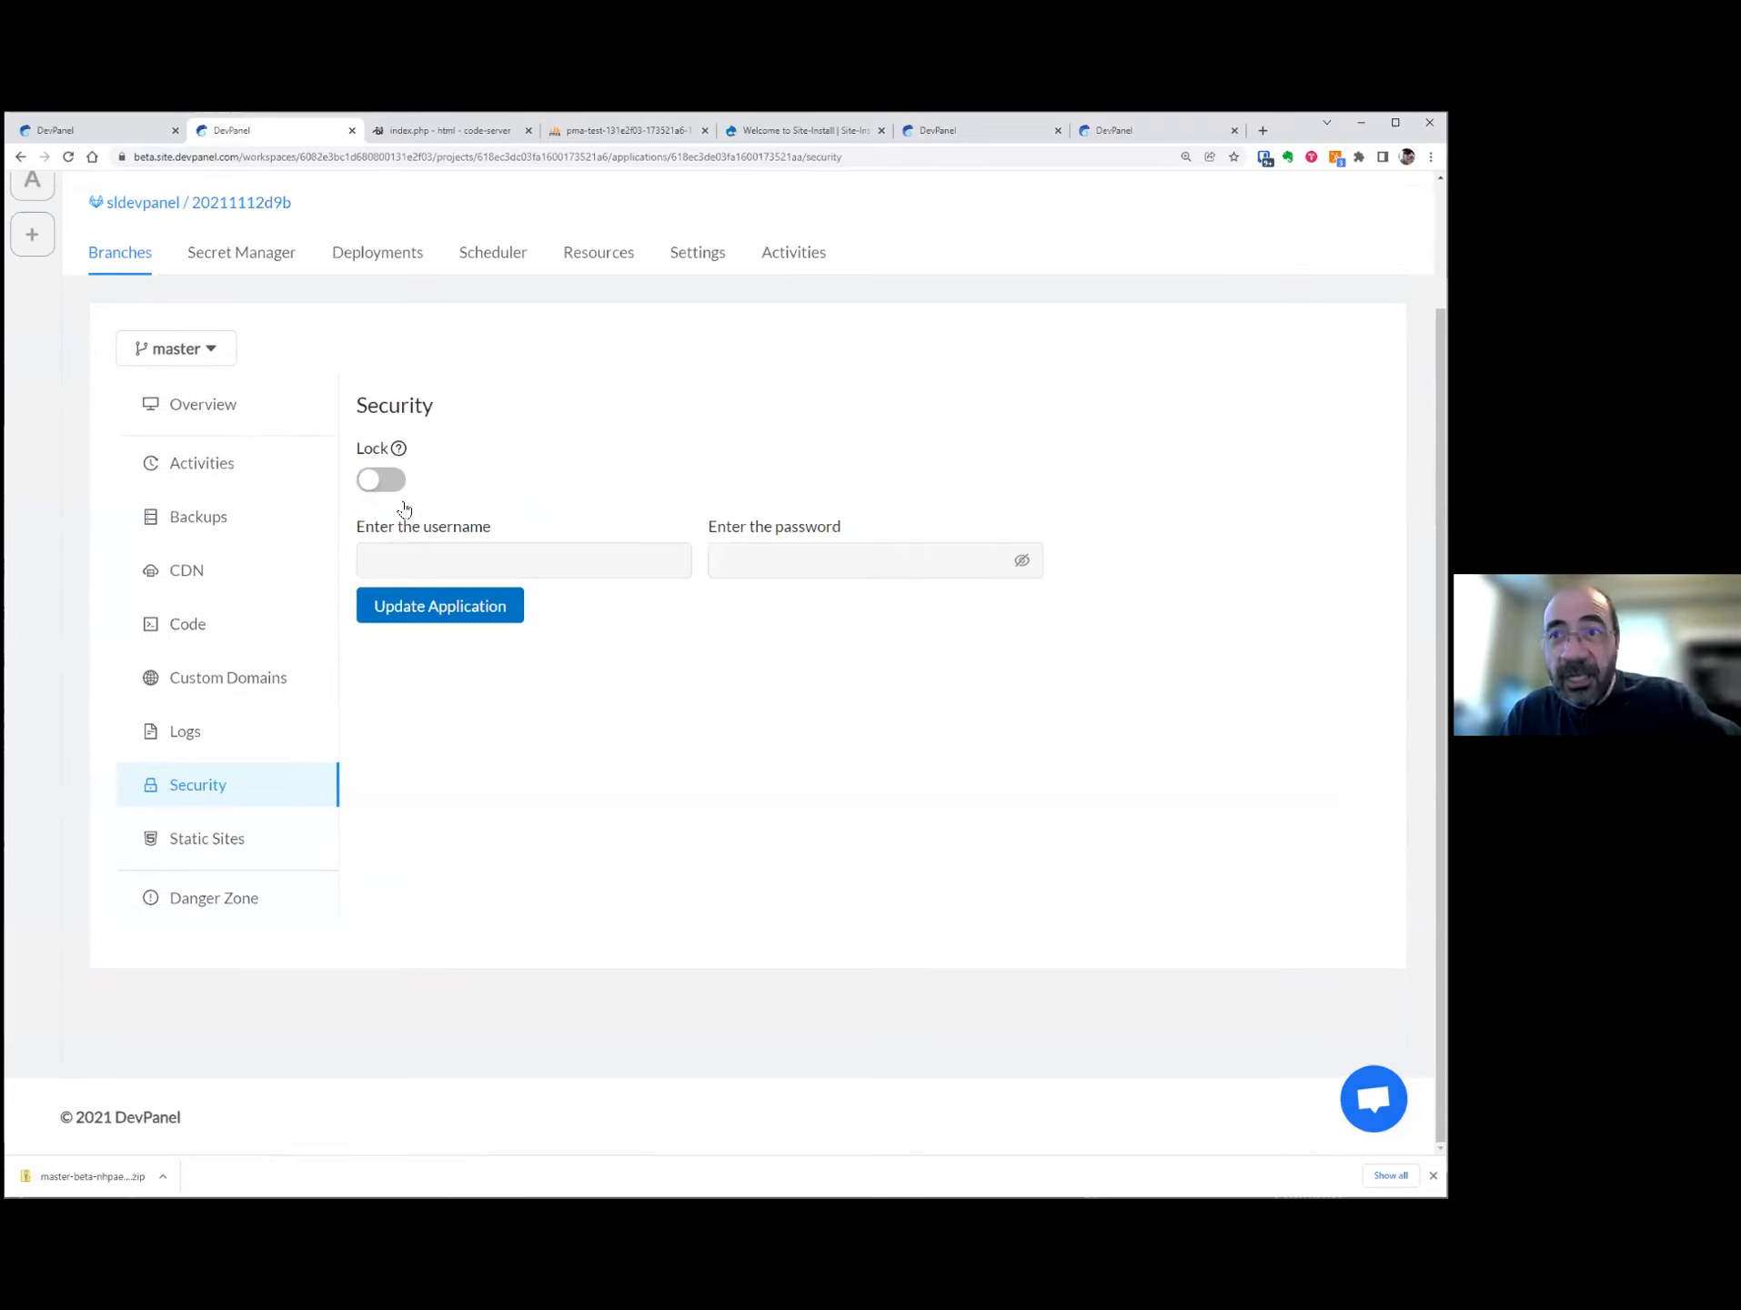
{"action": "left_click", "coordinate": [203, 835]}
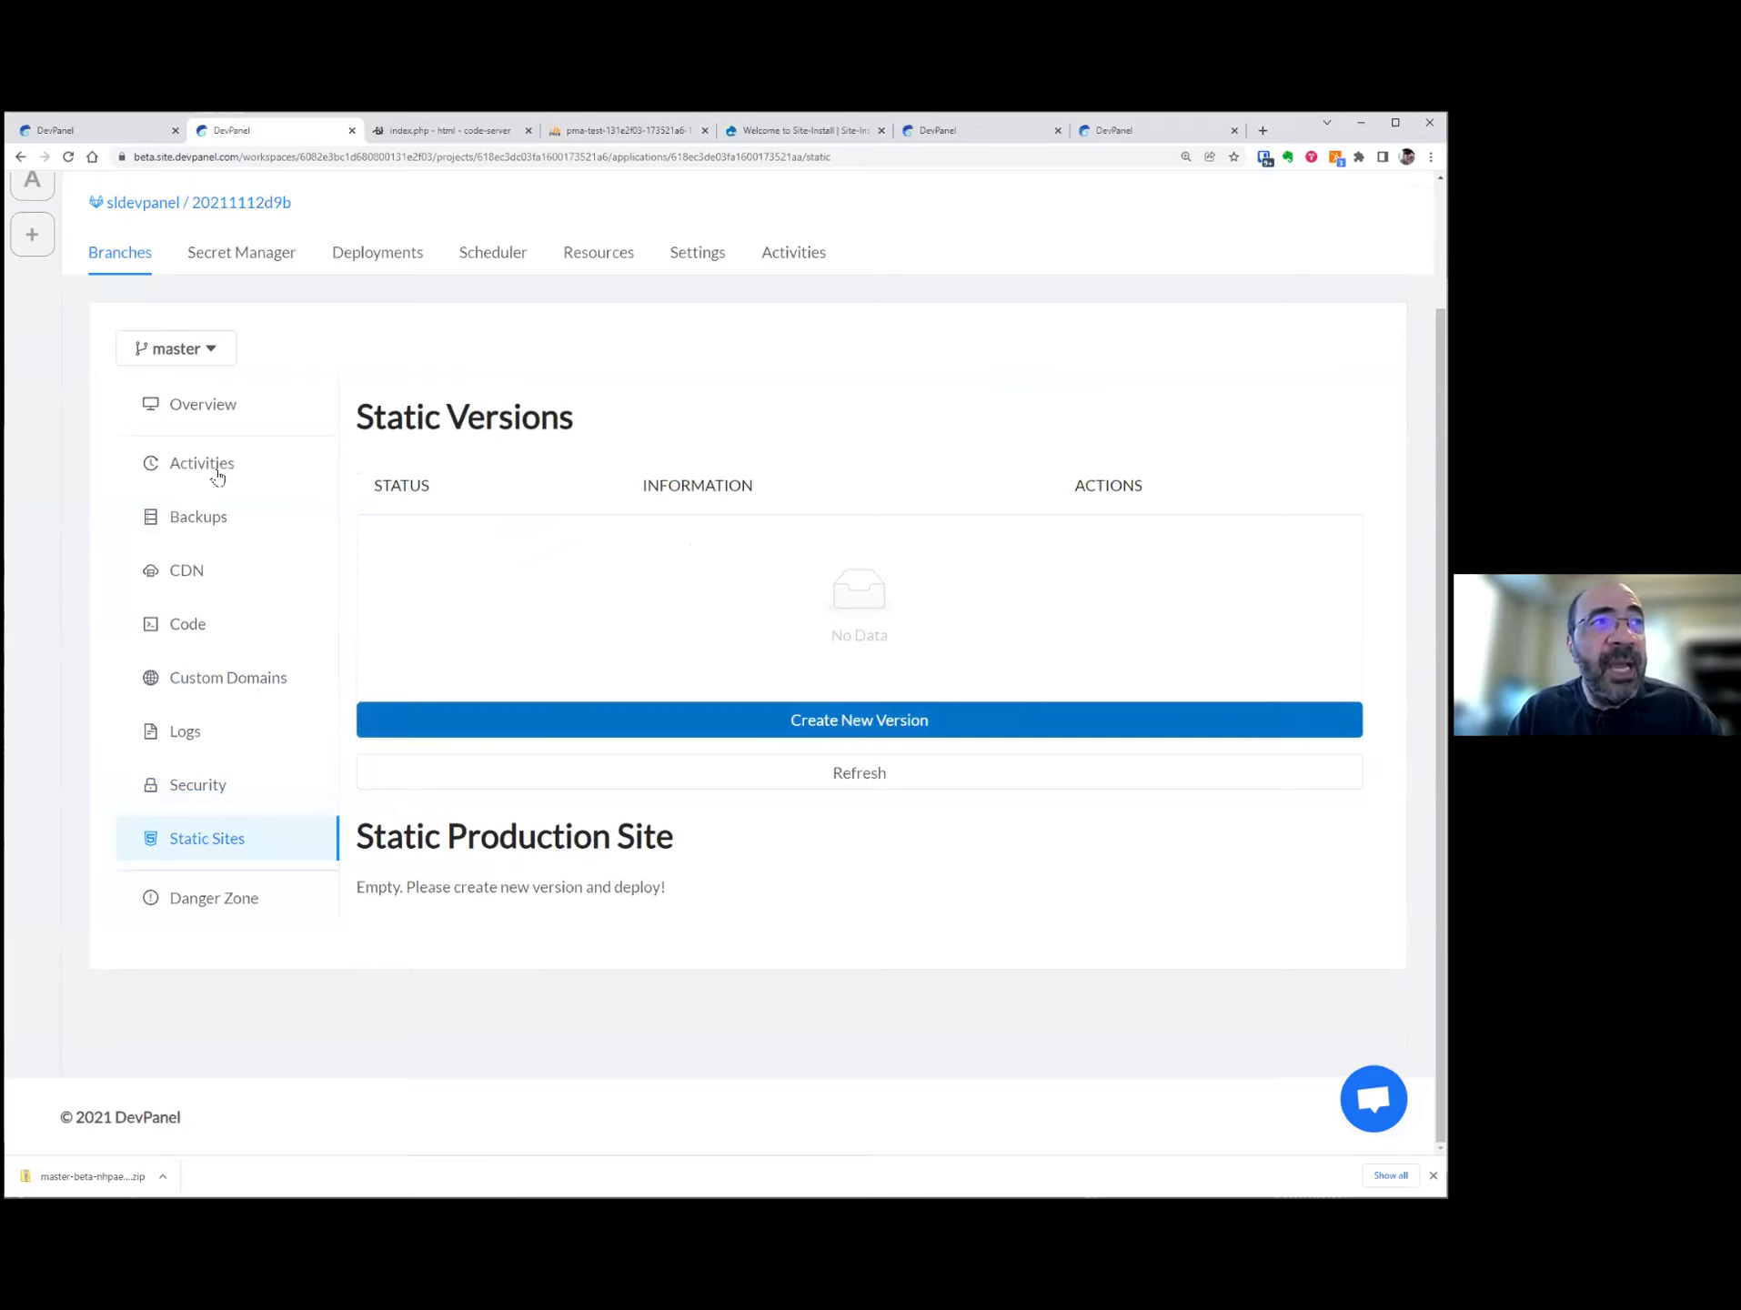
- Review the master branch's overview and return to its static site versions
{"action": "left_click", "coordinate": [217, 422]}
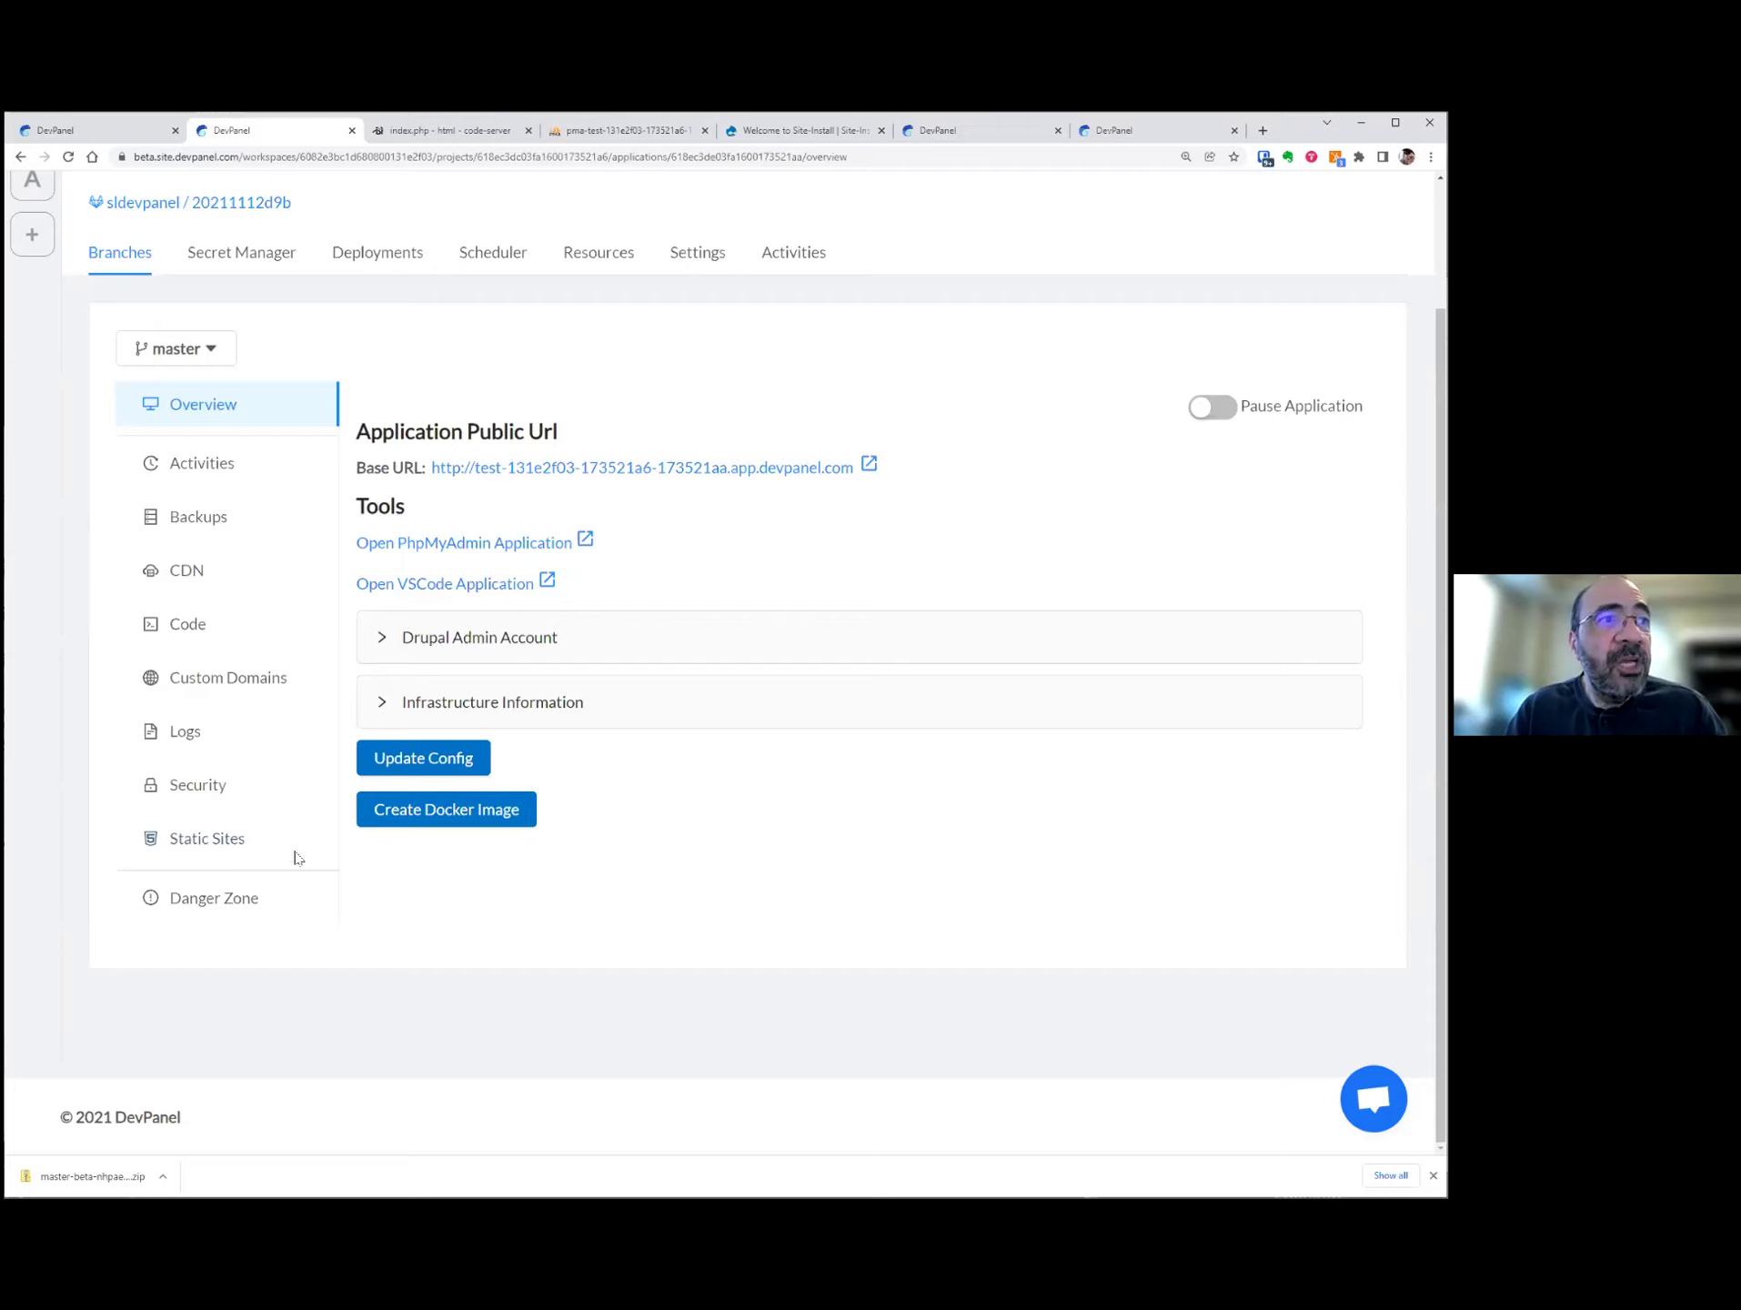
{"action": "left_click", "coordinate": [239, 854]}
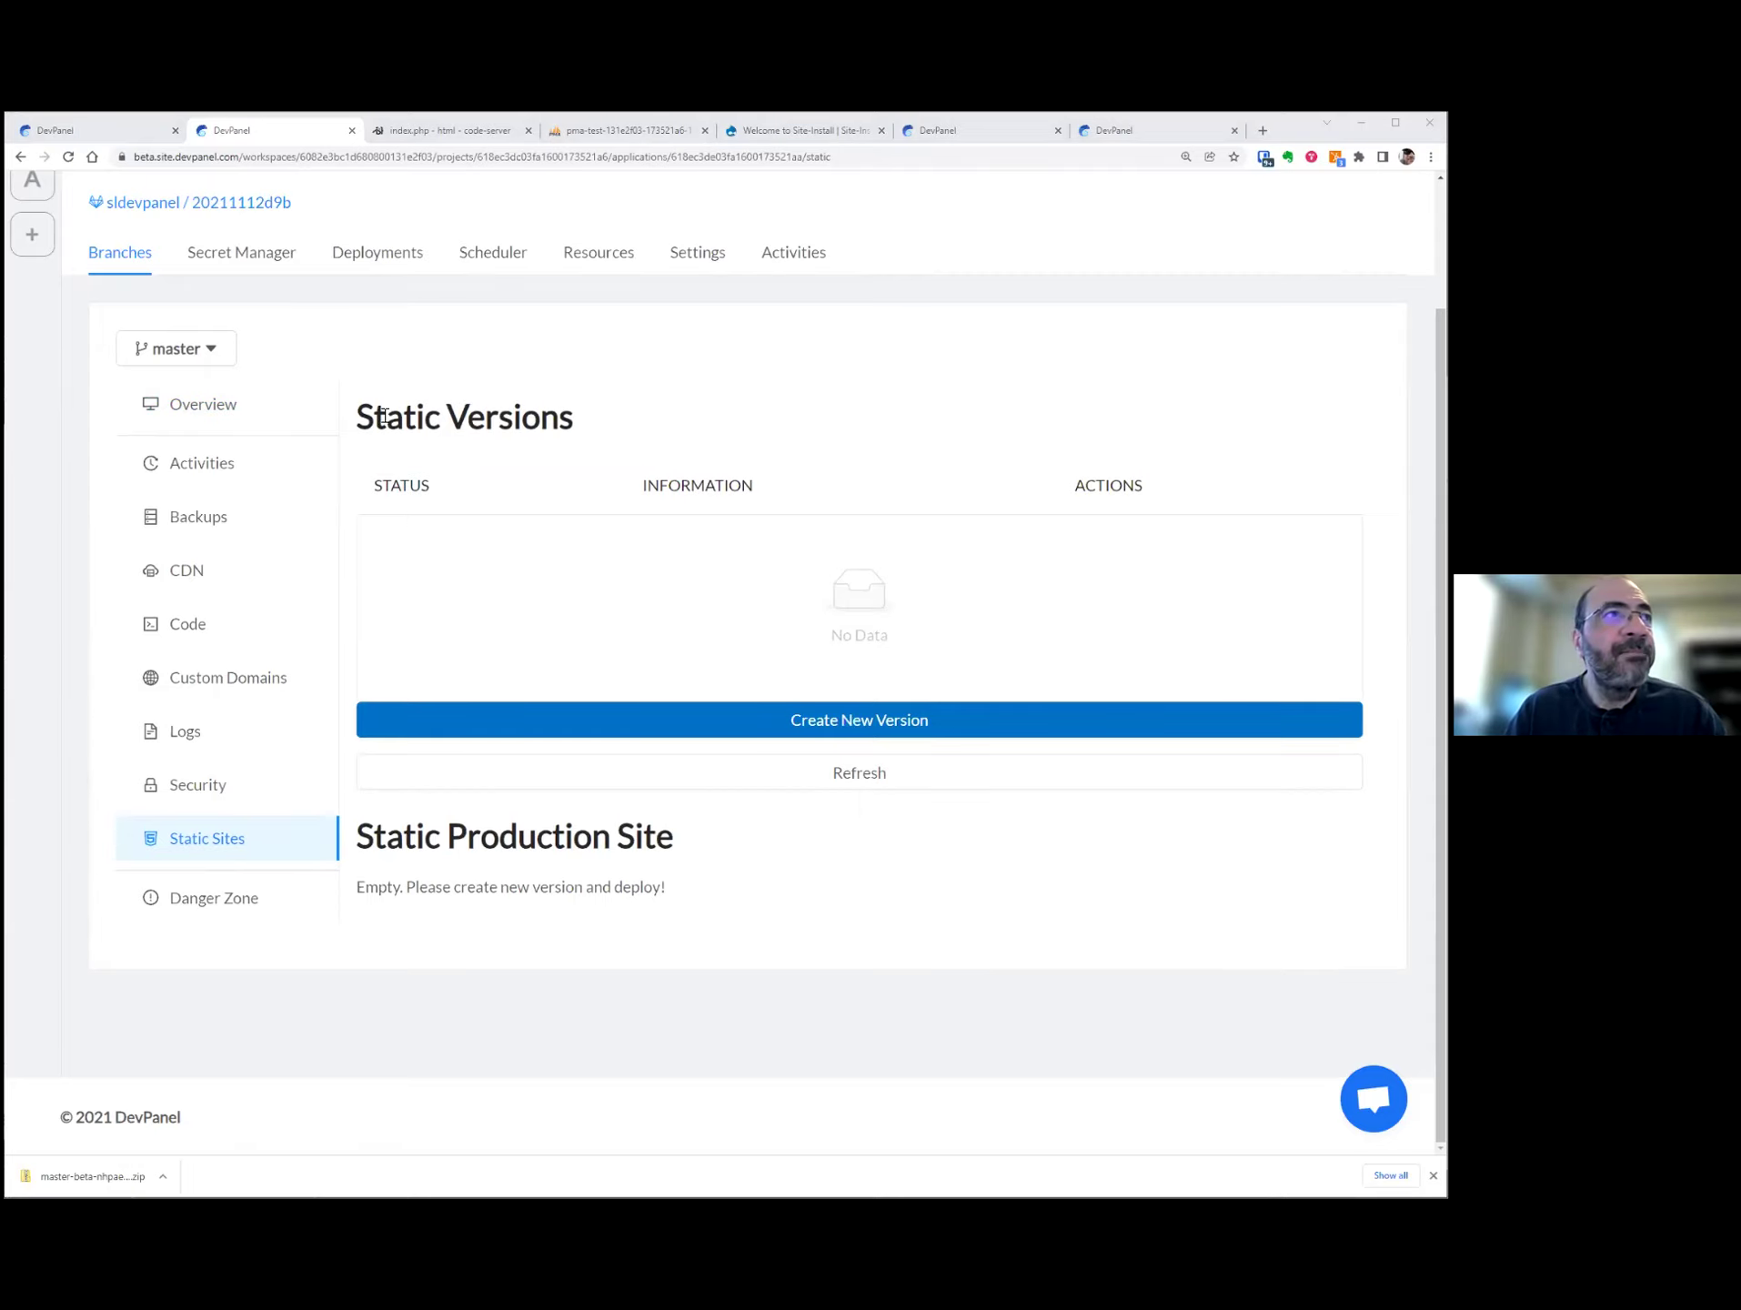
- Open the master branch of the ms pediatrics project in the UCSF POC workspace
{"action": "left_click", "coordinate": [79, 137]}
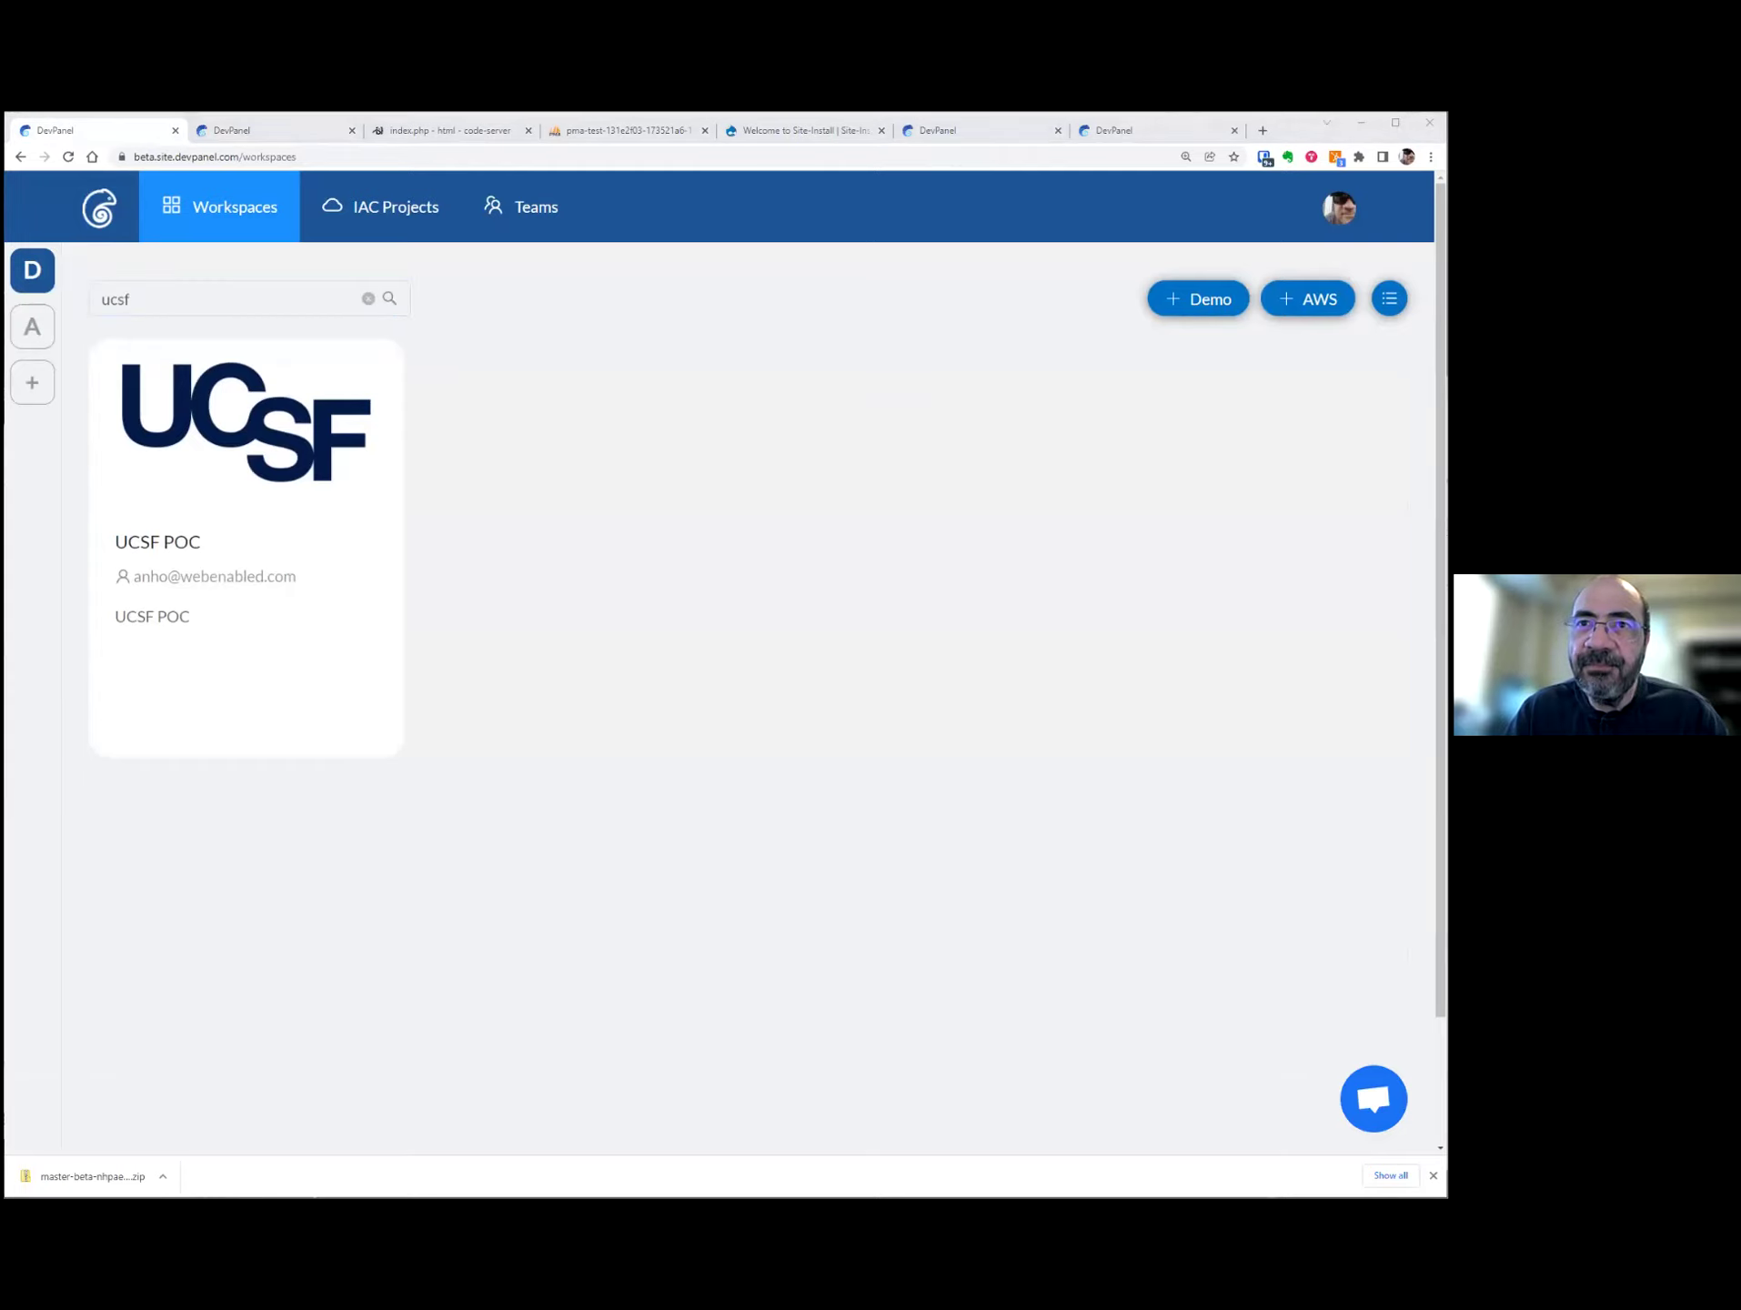
{"action": "left_click", "coordinate": [217, 490]}
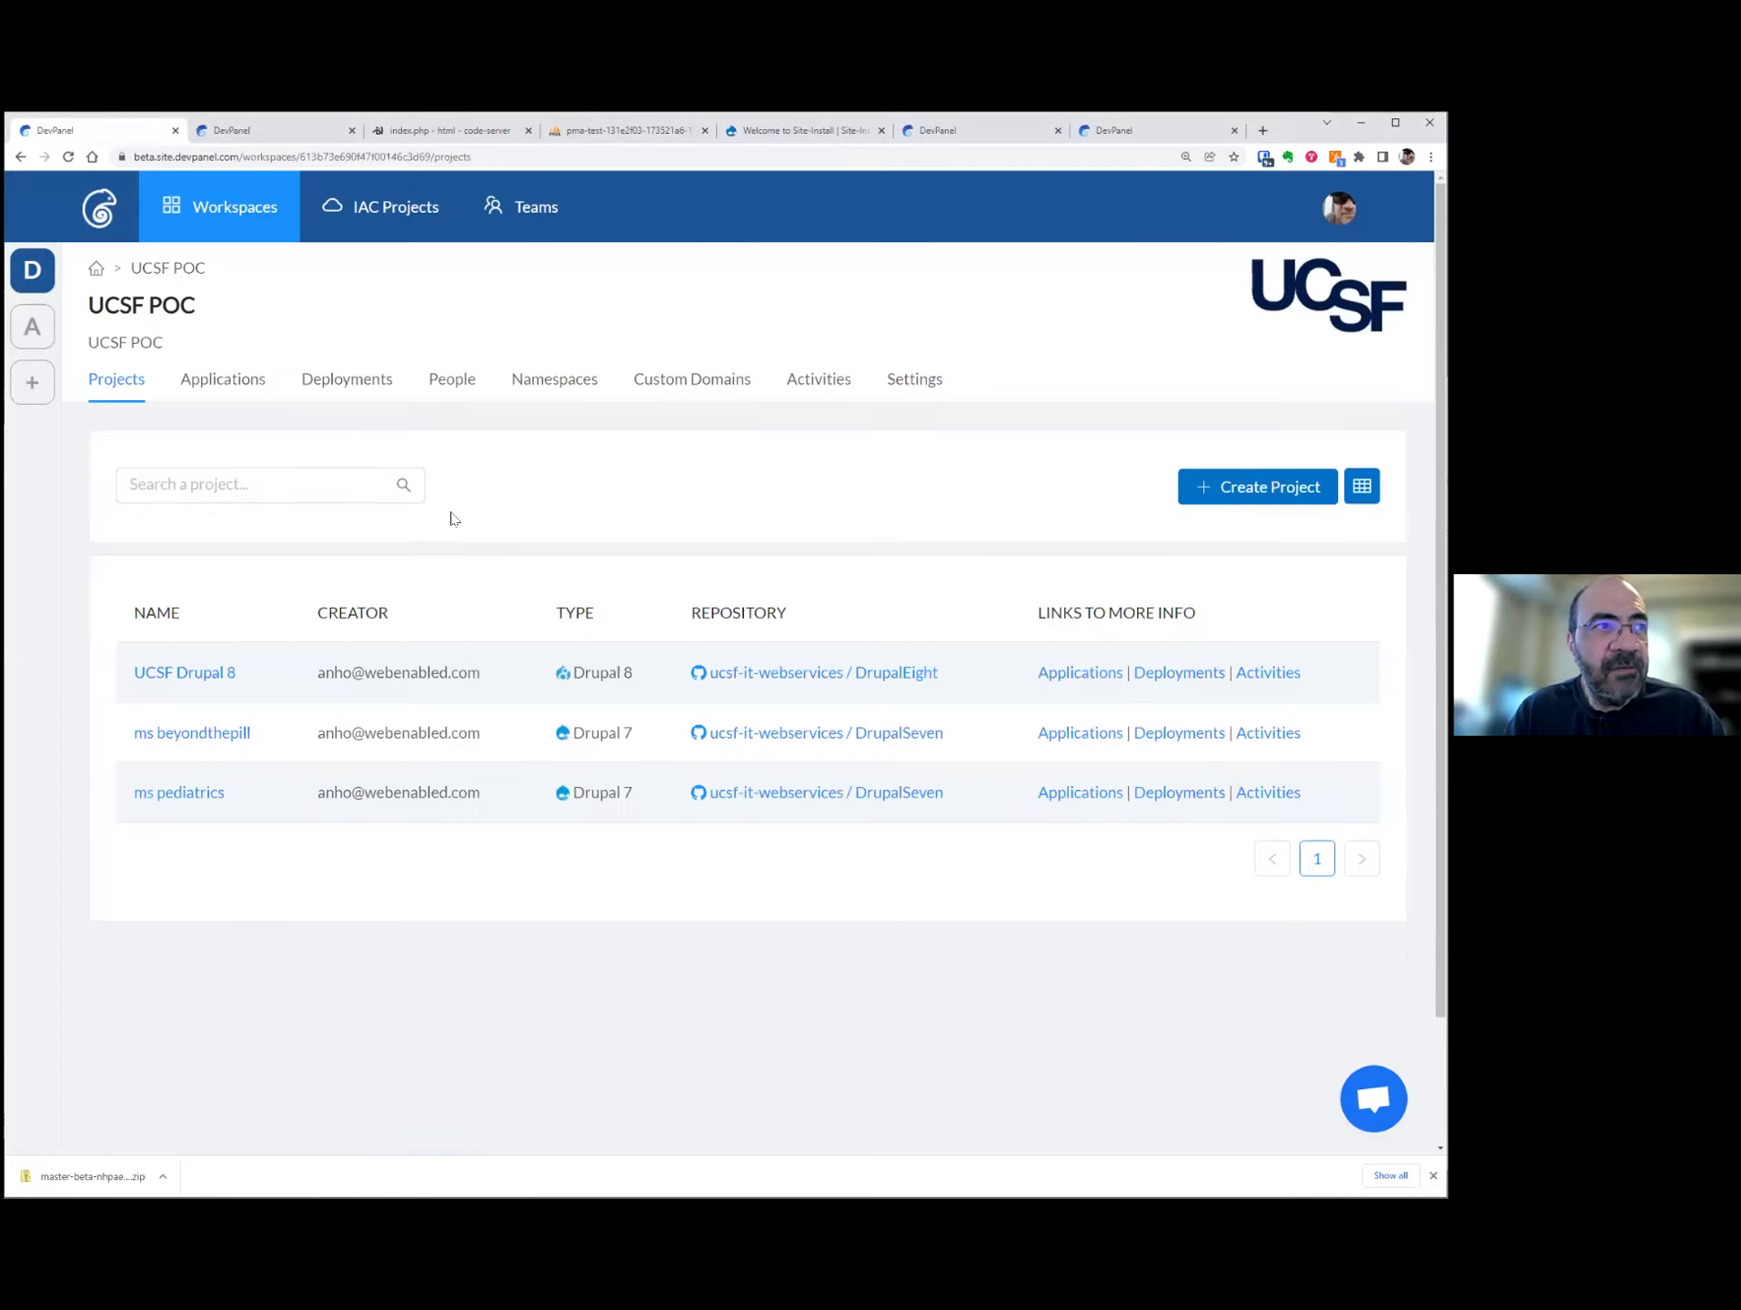
{"action": "left_click", "coordinate": [184, 794]}
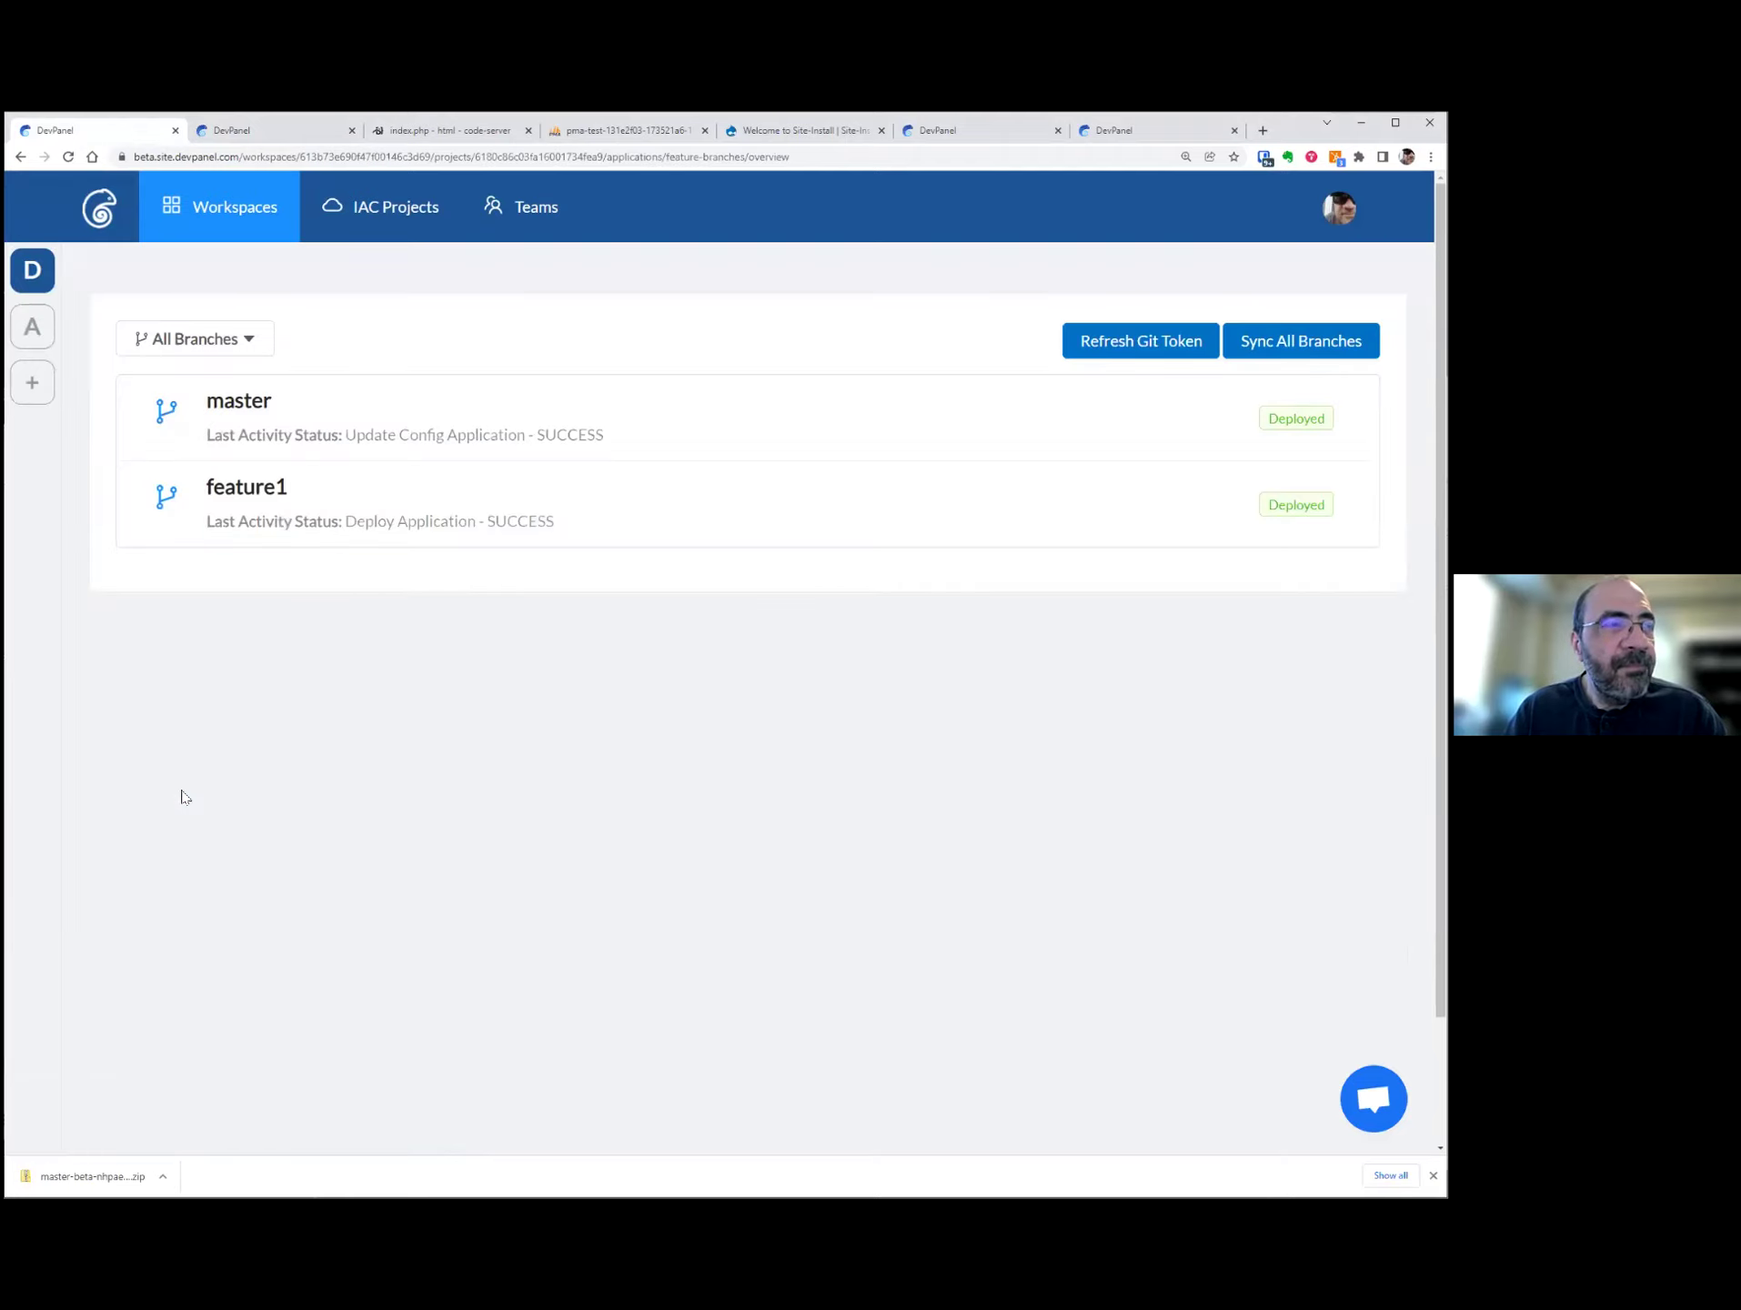
{"action": "left_click", "coordinate": [260, 501]}
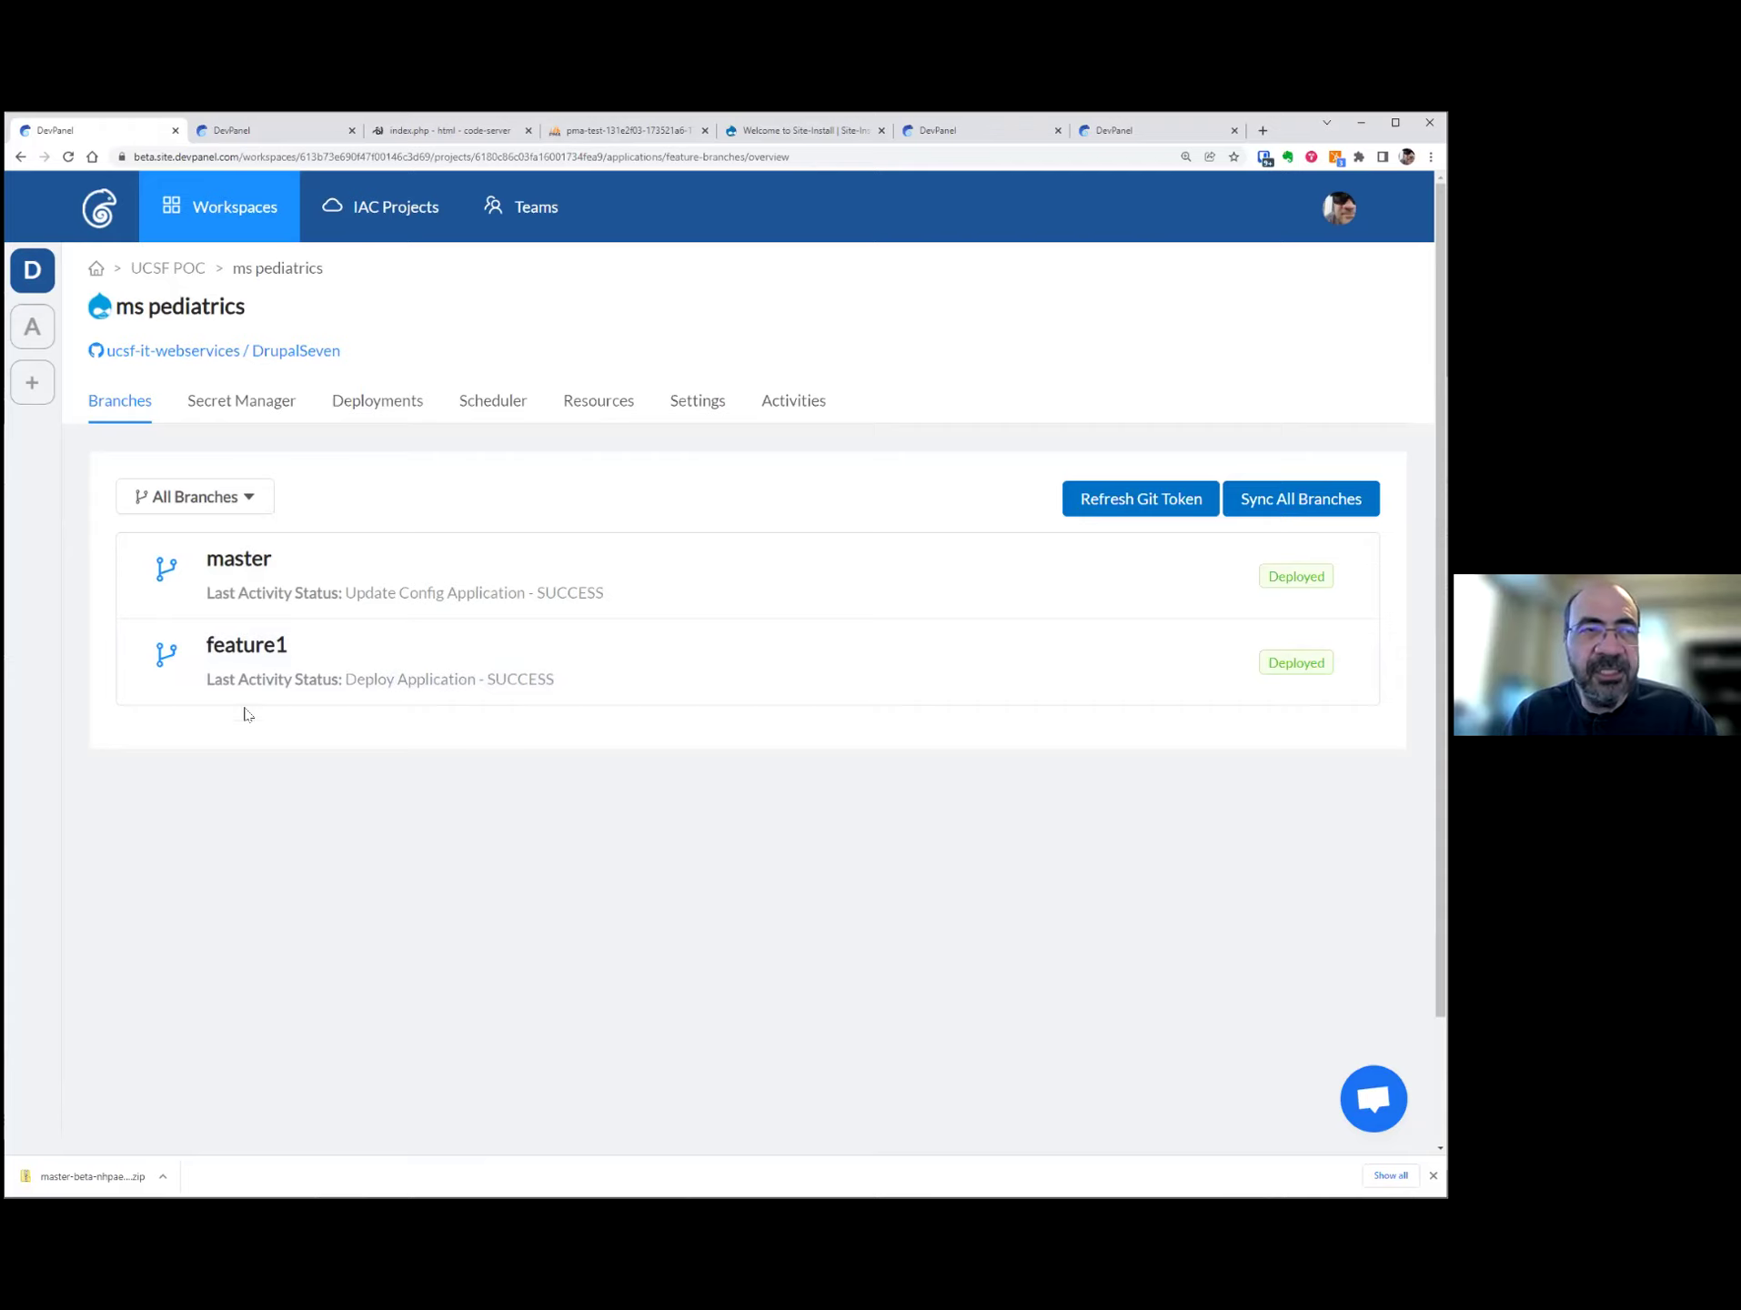
{"action": "left_click", "coordinate": [246, 565]}
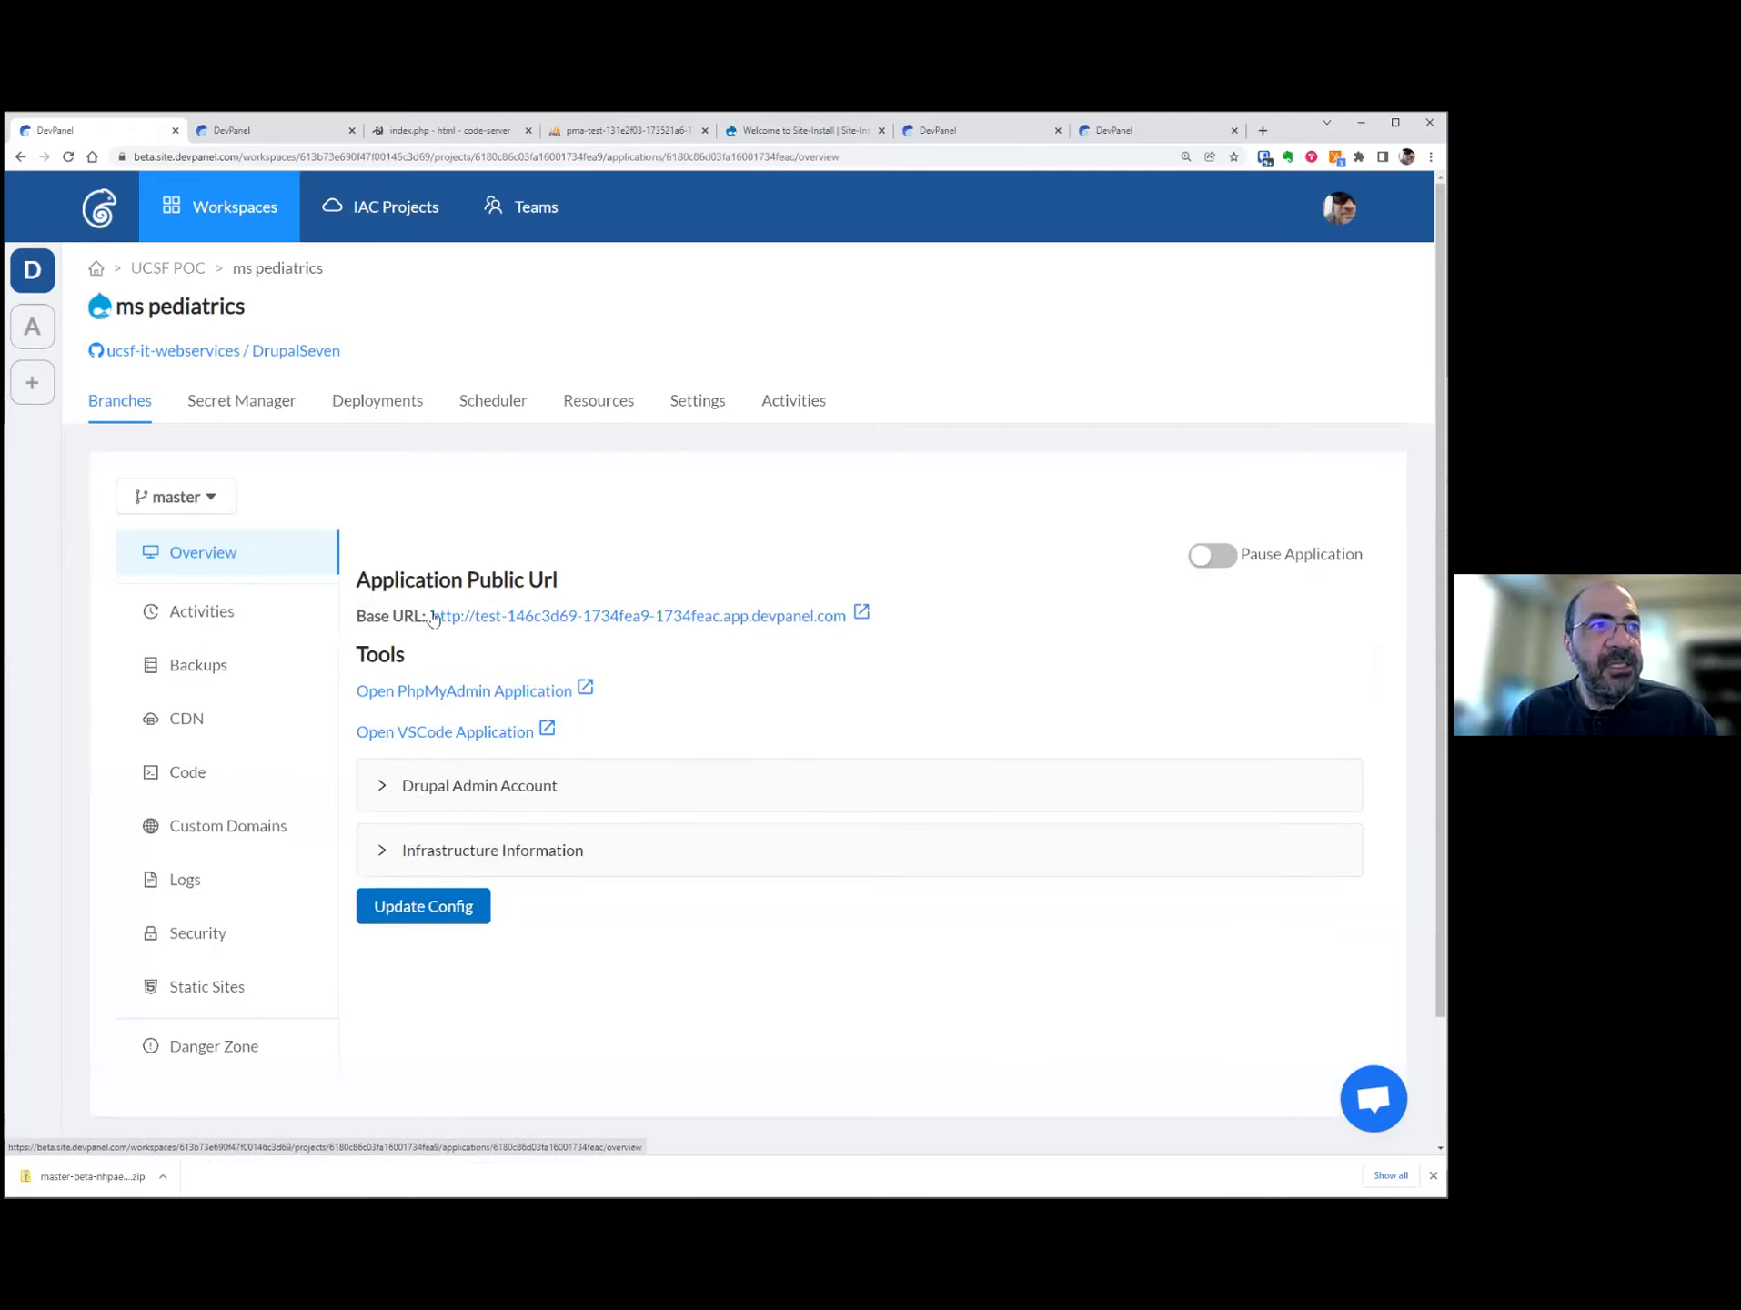
- Open the ms pediatrics branch's public site and browse its About Us, Education, Residency and Student Programs pages
{"action": "left_click", "coordinate": [489, 617]}
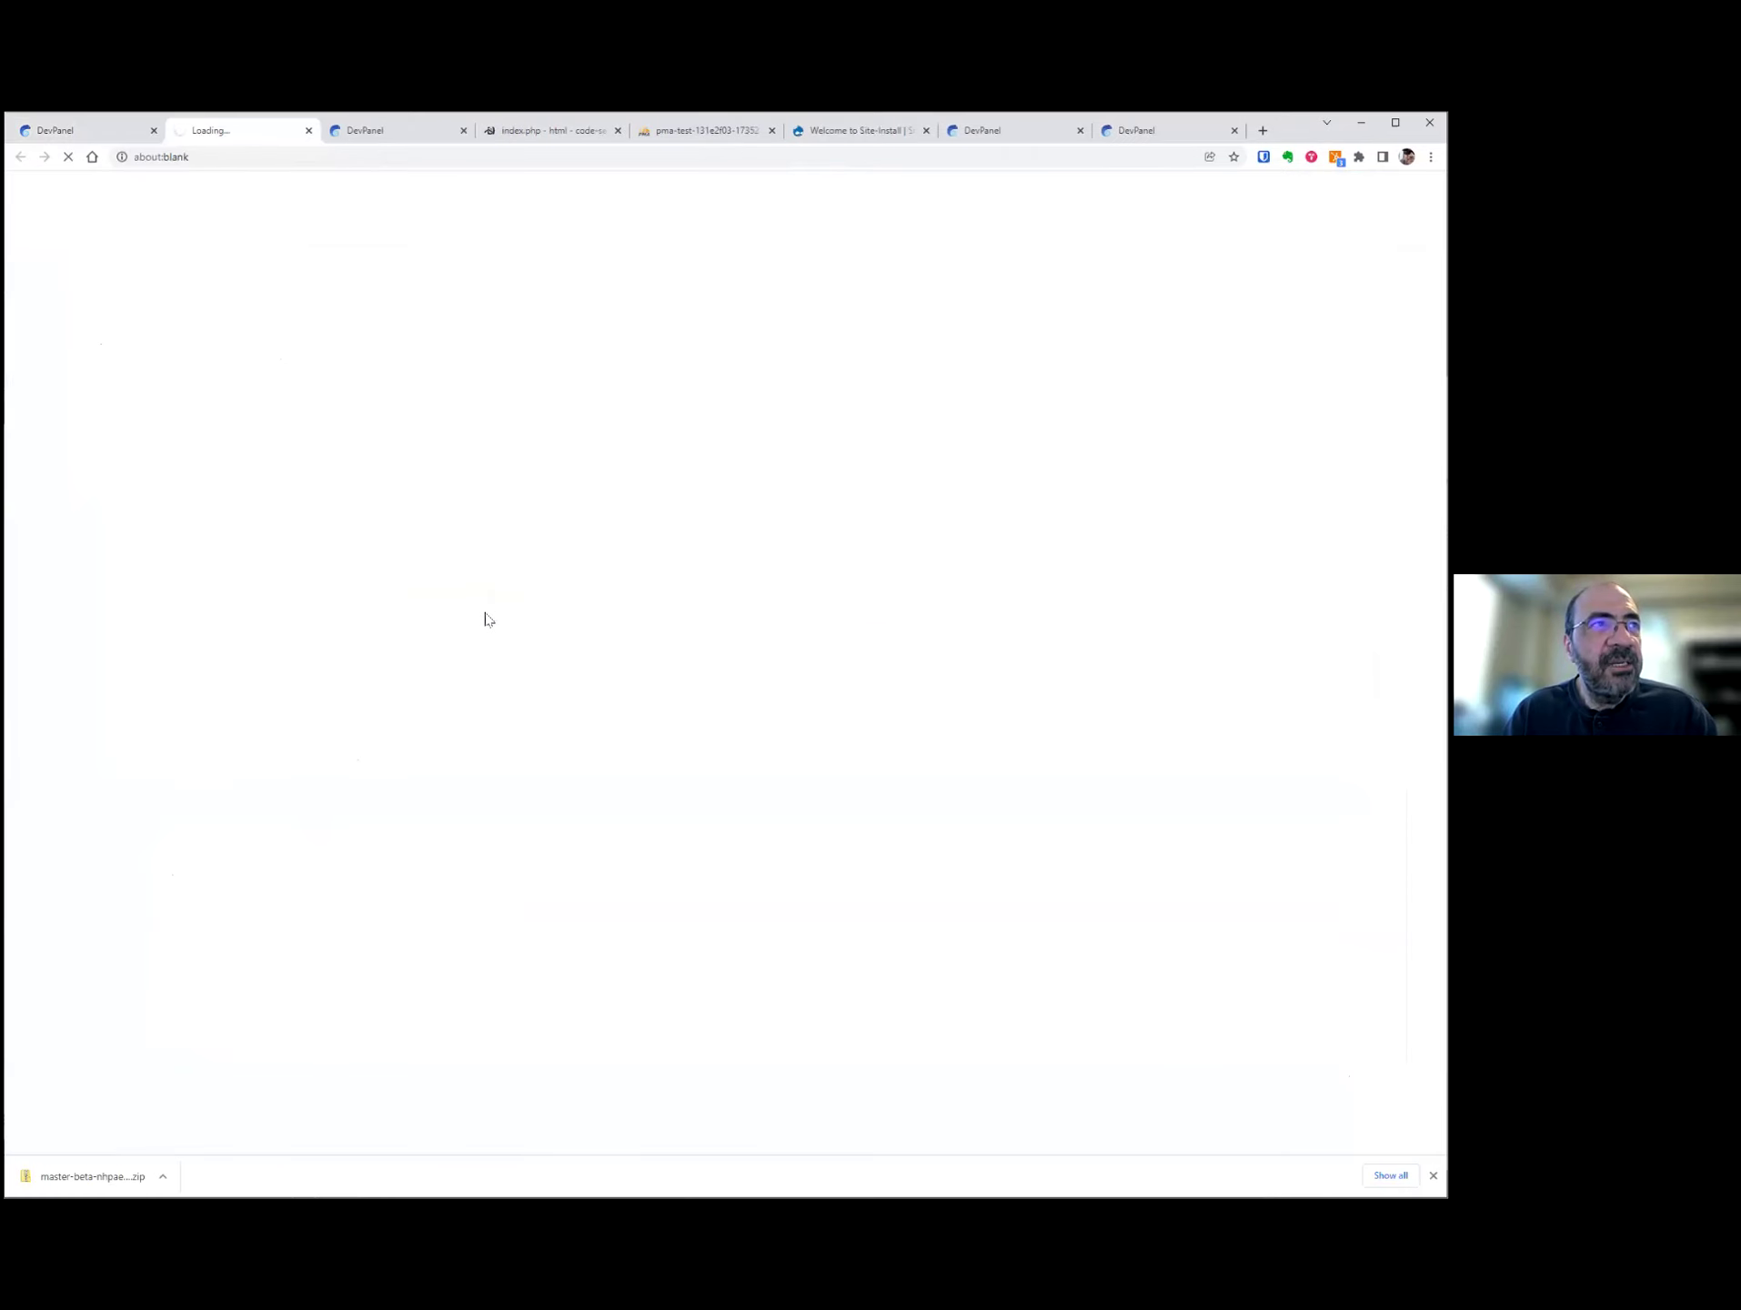
{"action": "scroll", "coordinate": [479, 617], "scroll_direction": "down", "scroll_amount": 8}
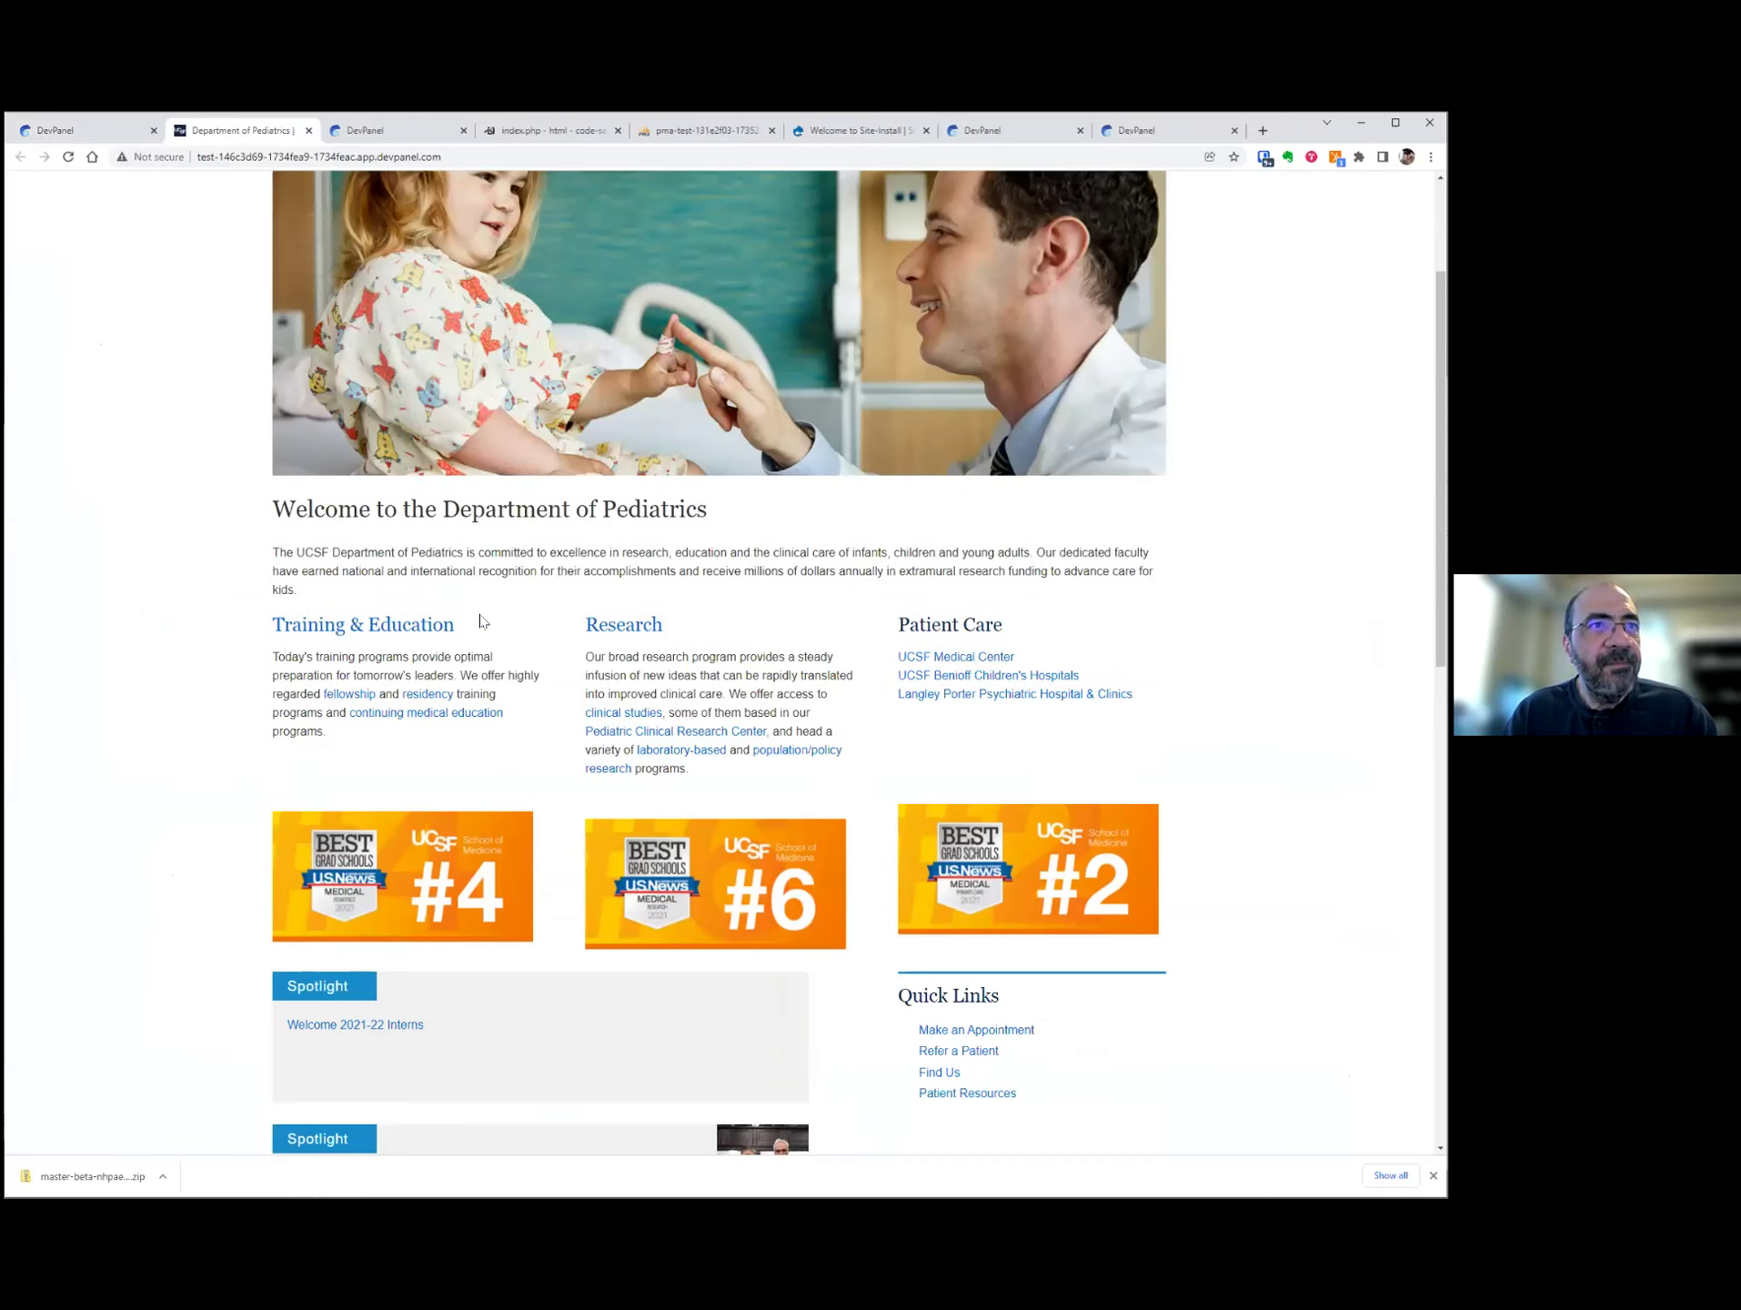
{"action": "scroll", "coordinate": [477, 617], "scroll_direction": "up", "scroll_amount": 8}
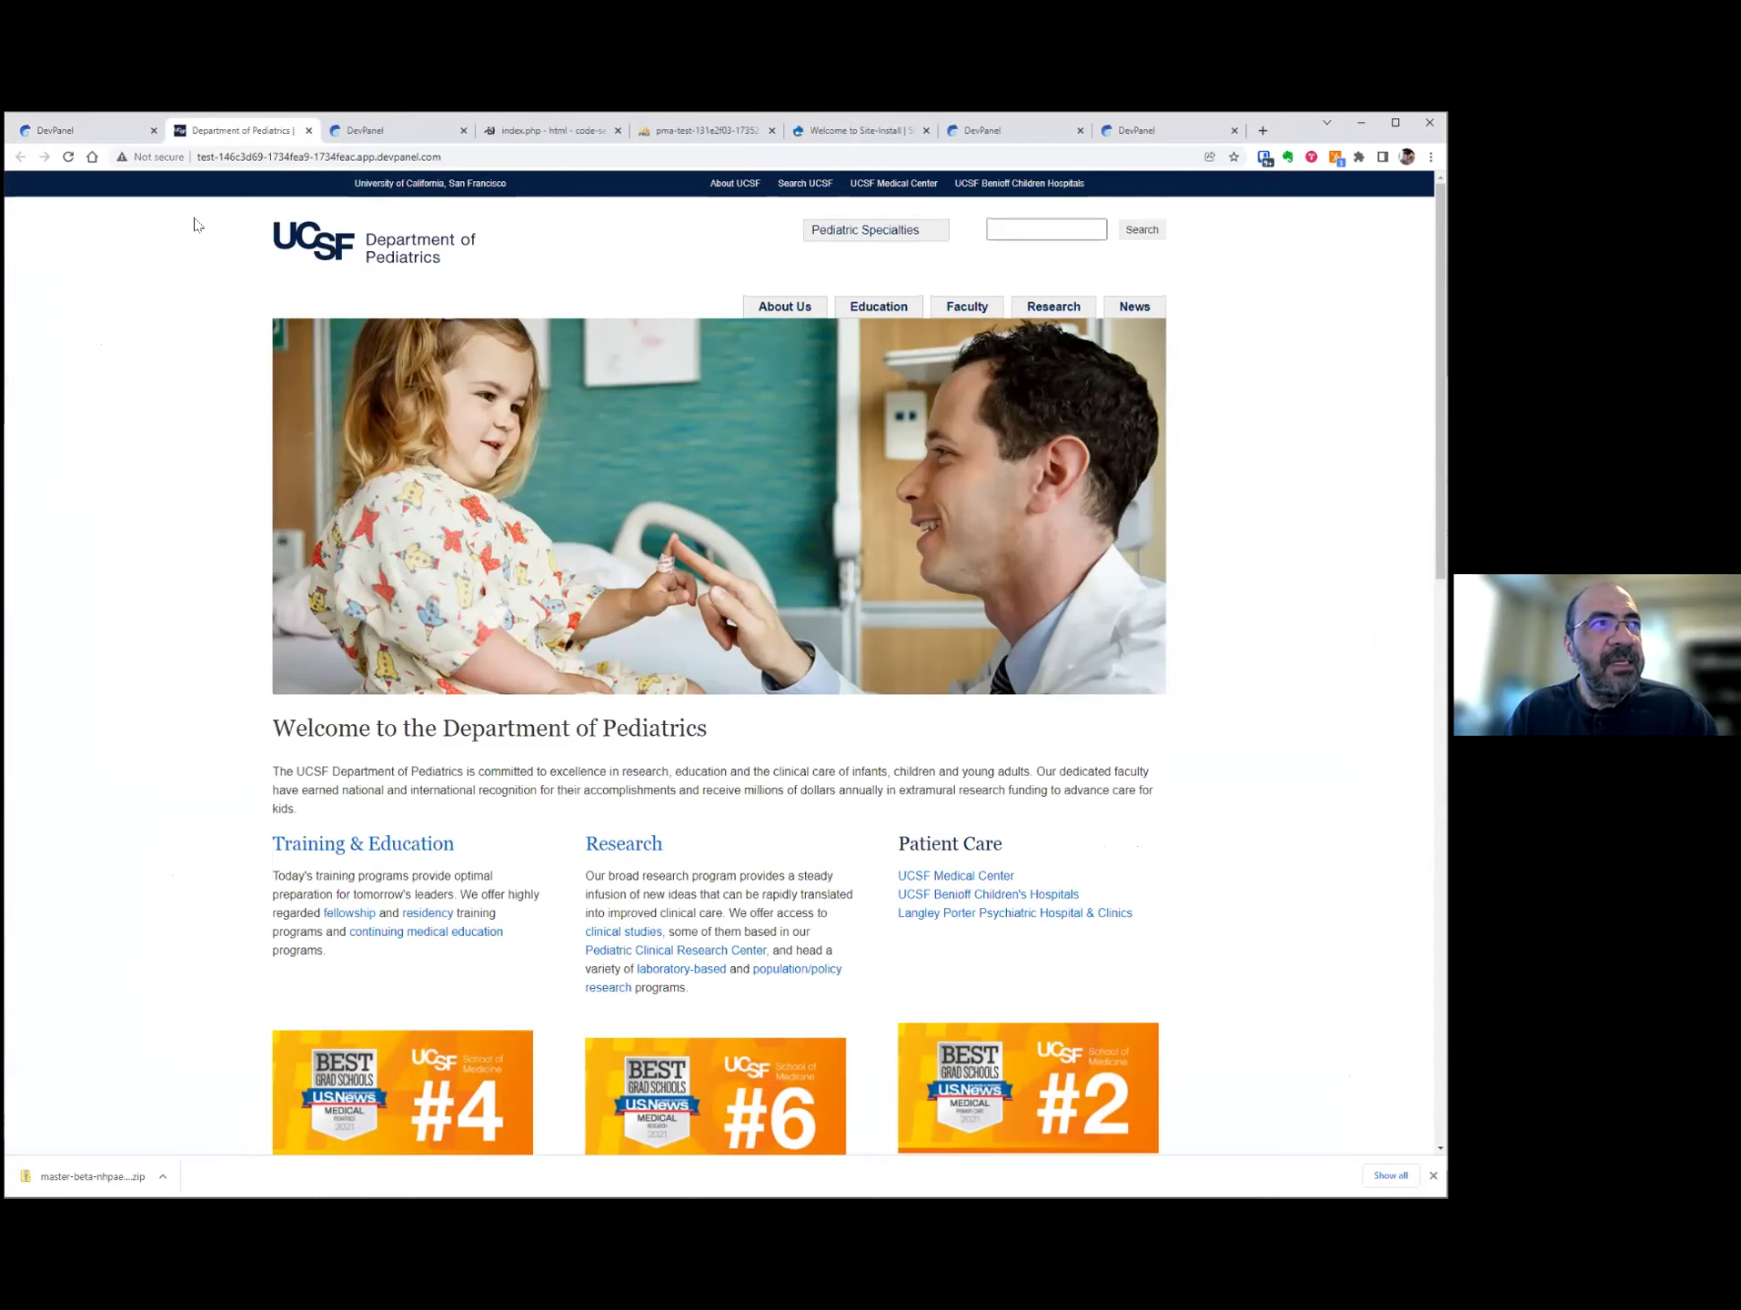
{"action": "left_click", "coordinate": [772, 303]}
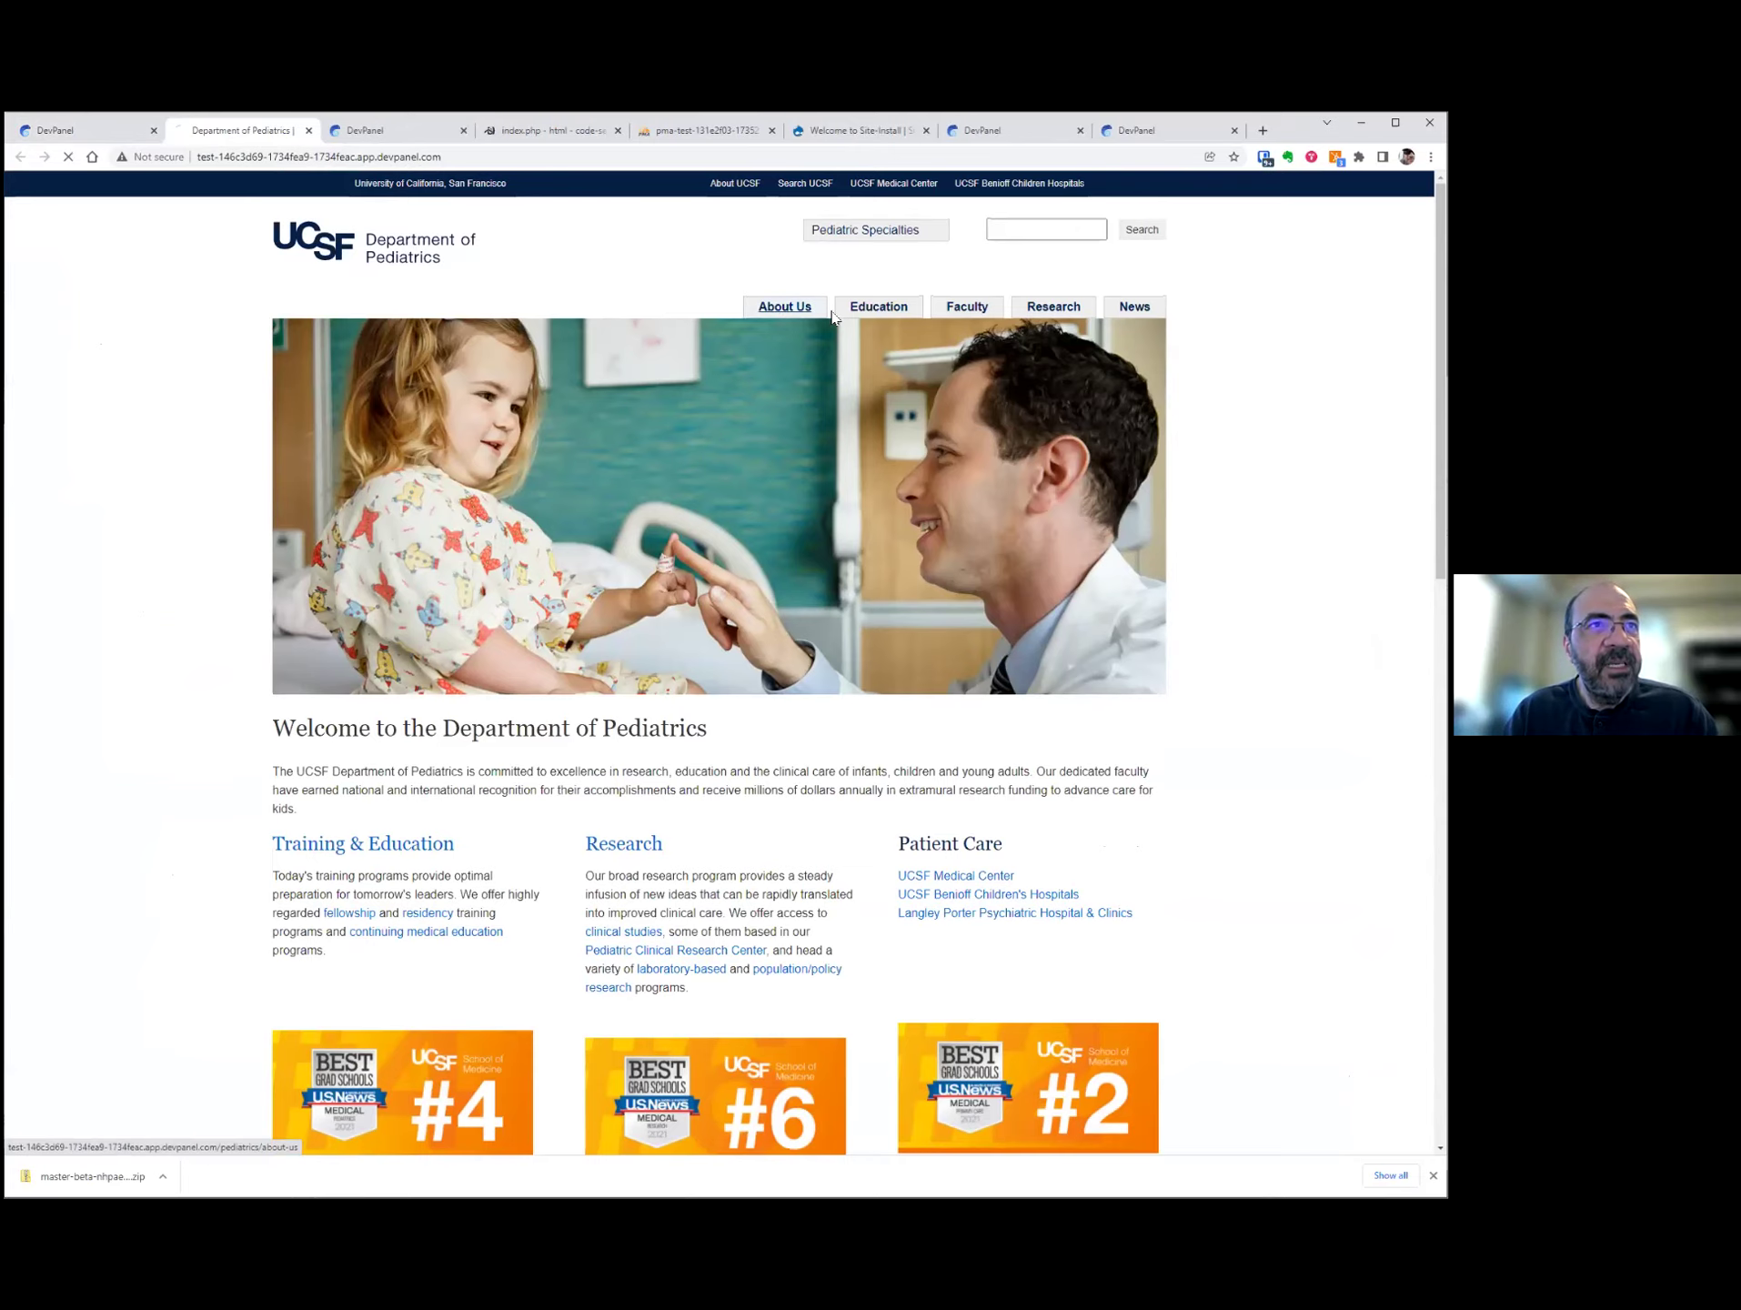
{"action": "left_click", "coordinate": [878, 307]}
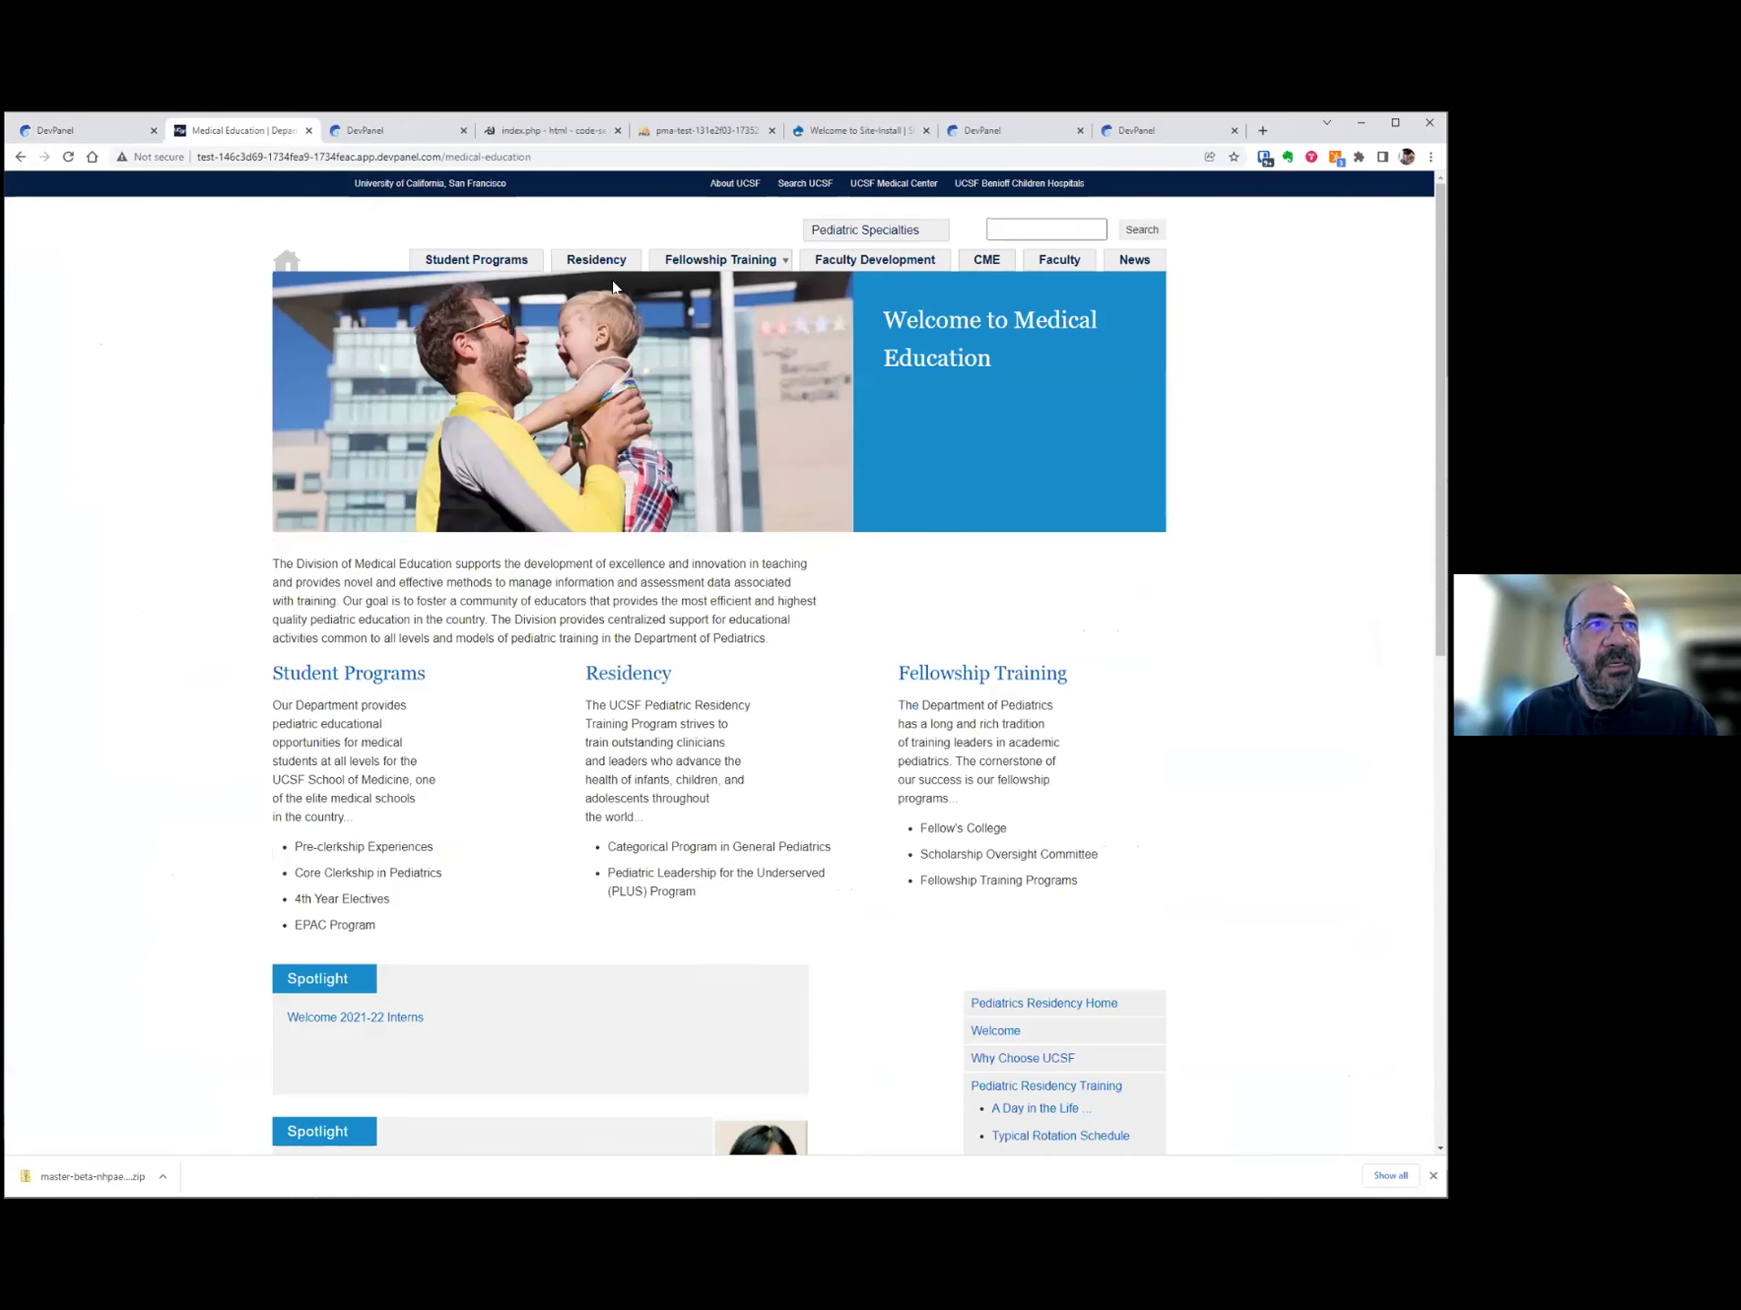
{"action": "left_click", "coordinate": [580, 269]}
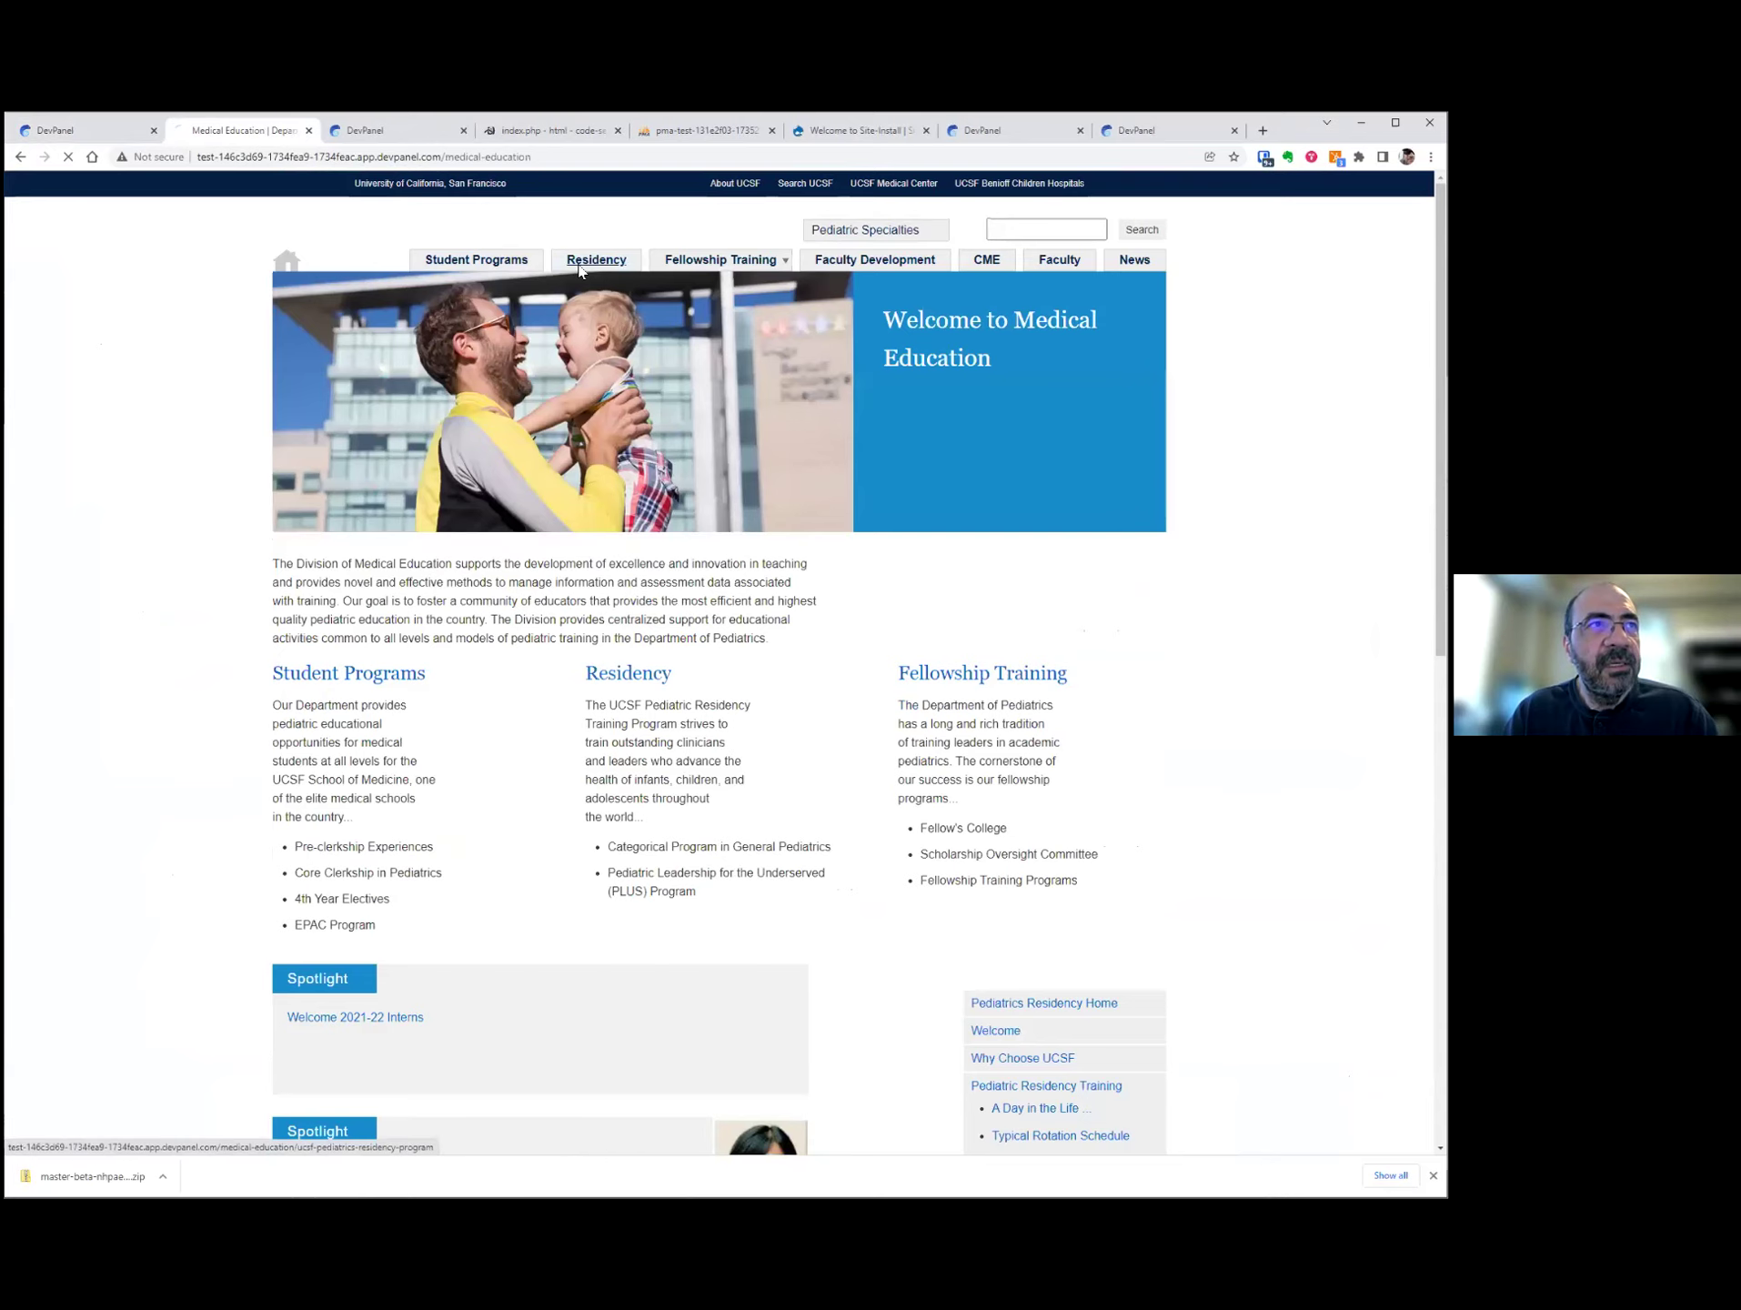
{"action": "left_click", "coordinate": [491, 270]}
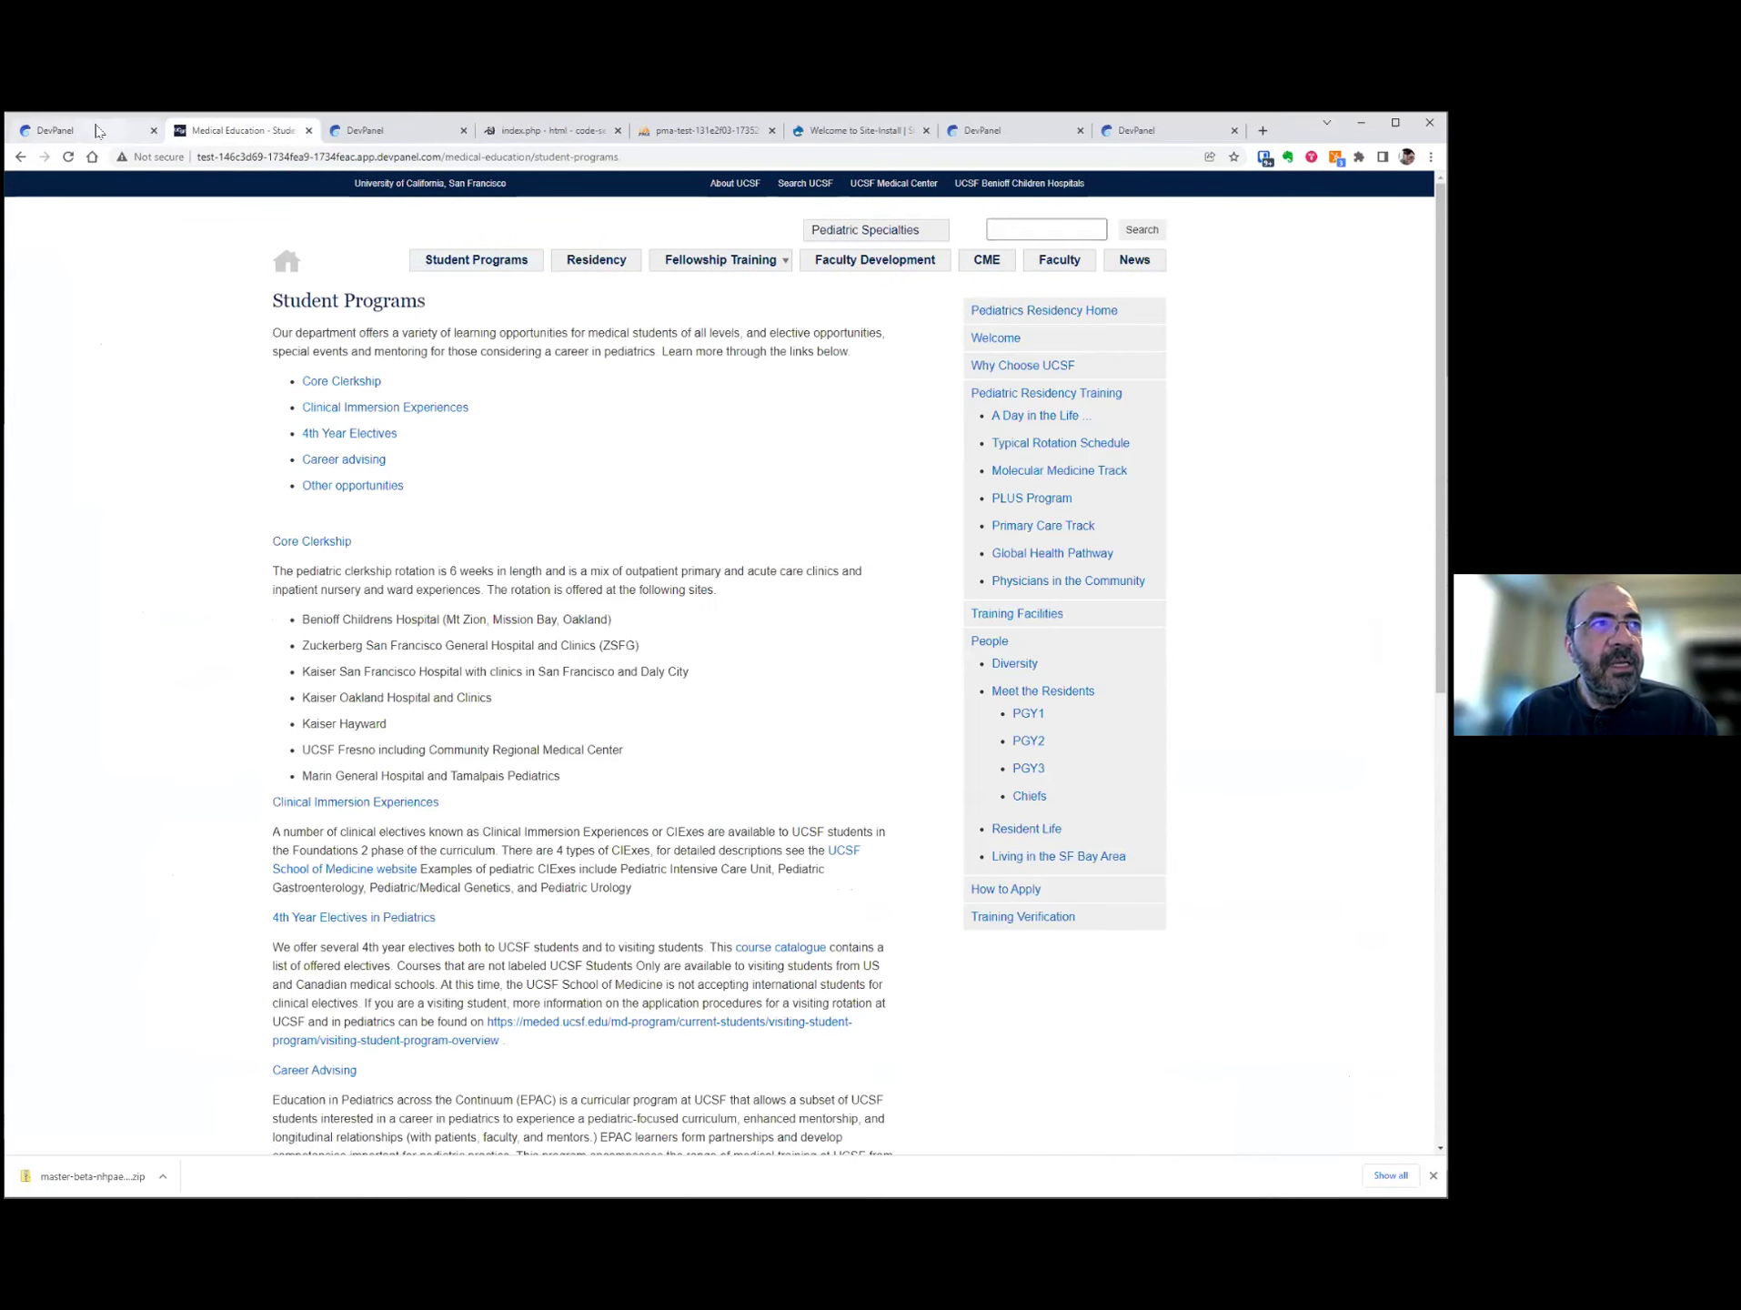
- Open the preview site of the branch's static version and browse its education, residency and fellowship pages back to the home page
{"action": "left_click", "coordinate": [98, 131]}
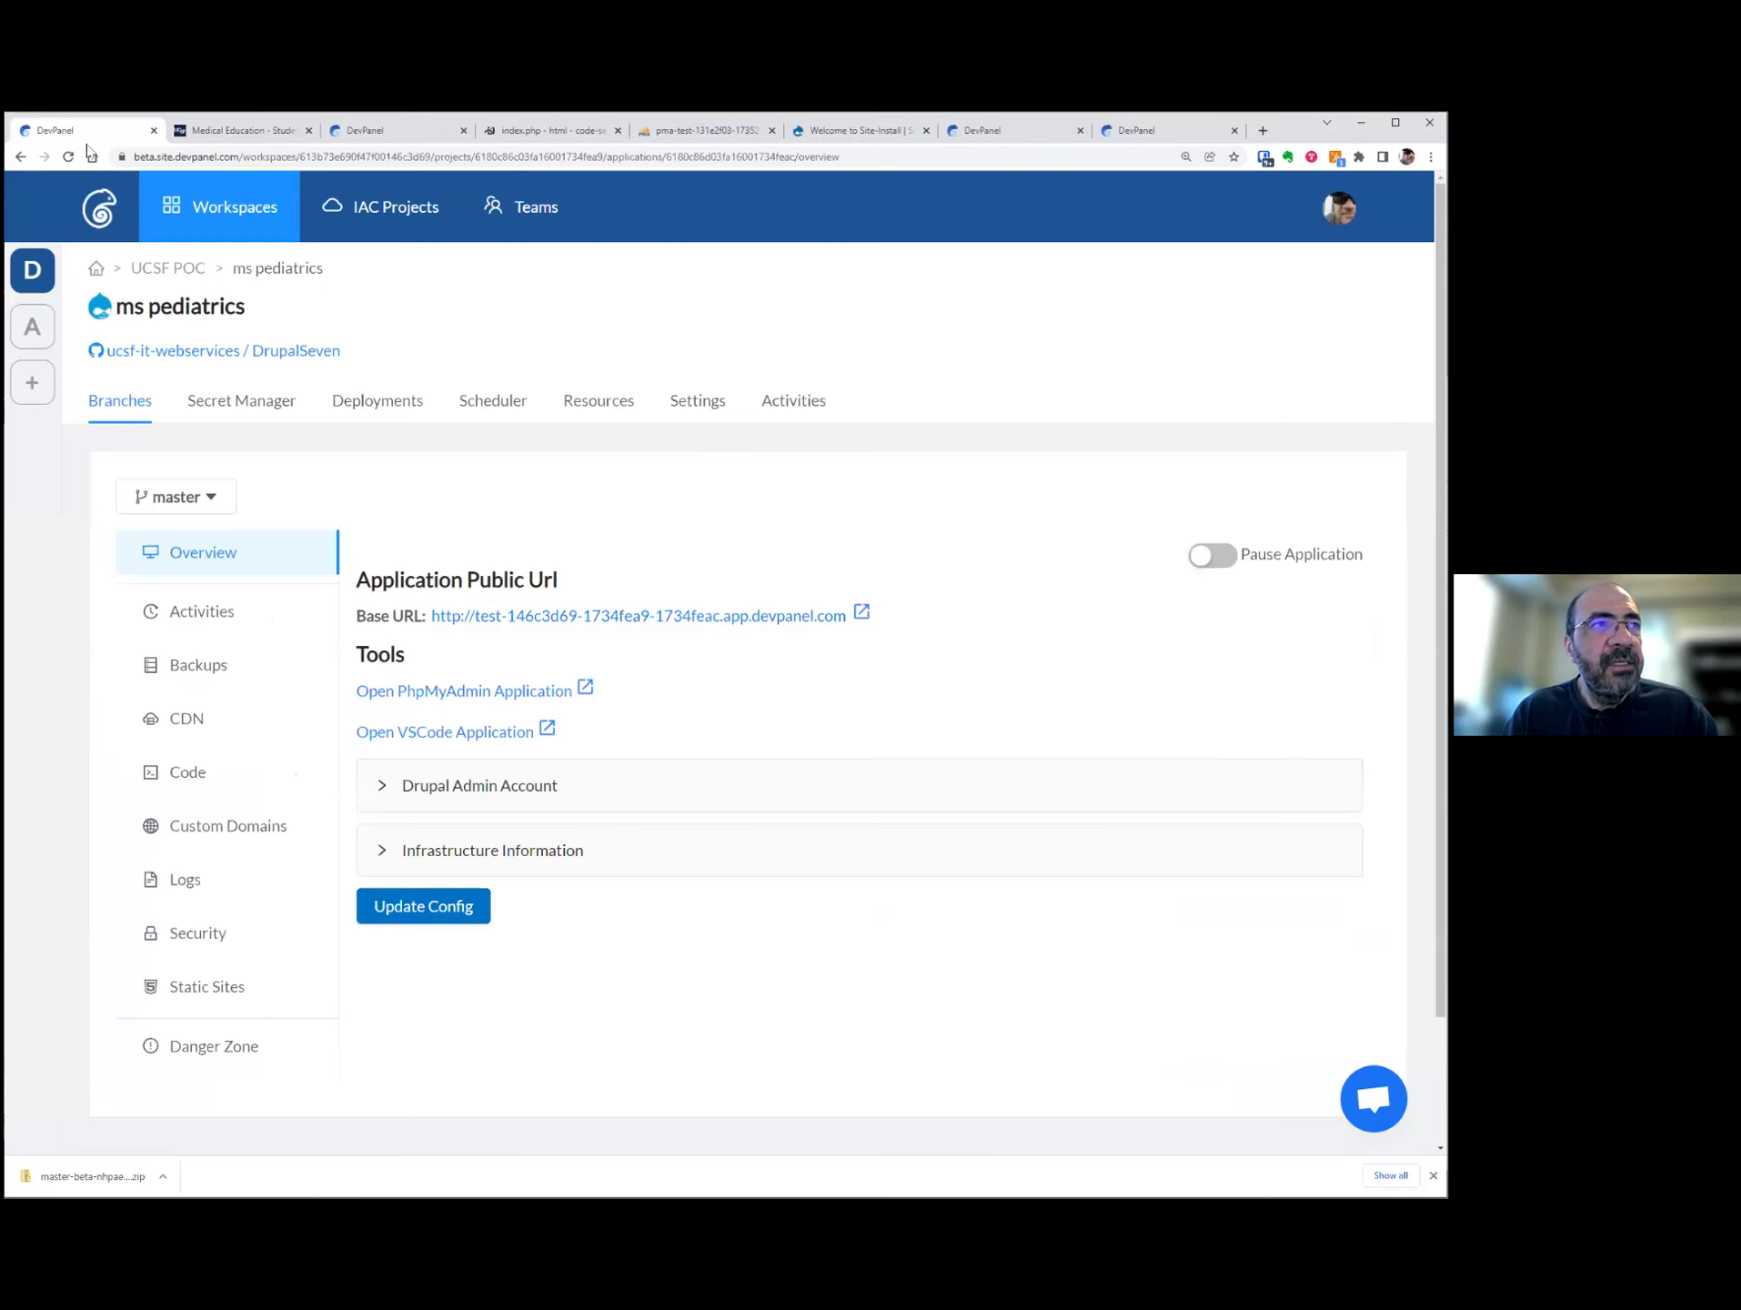
{"action": "left_click", "coordinate": [207, 988]}
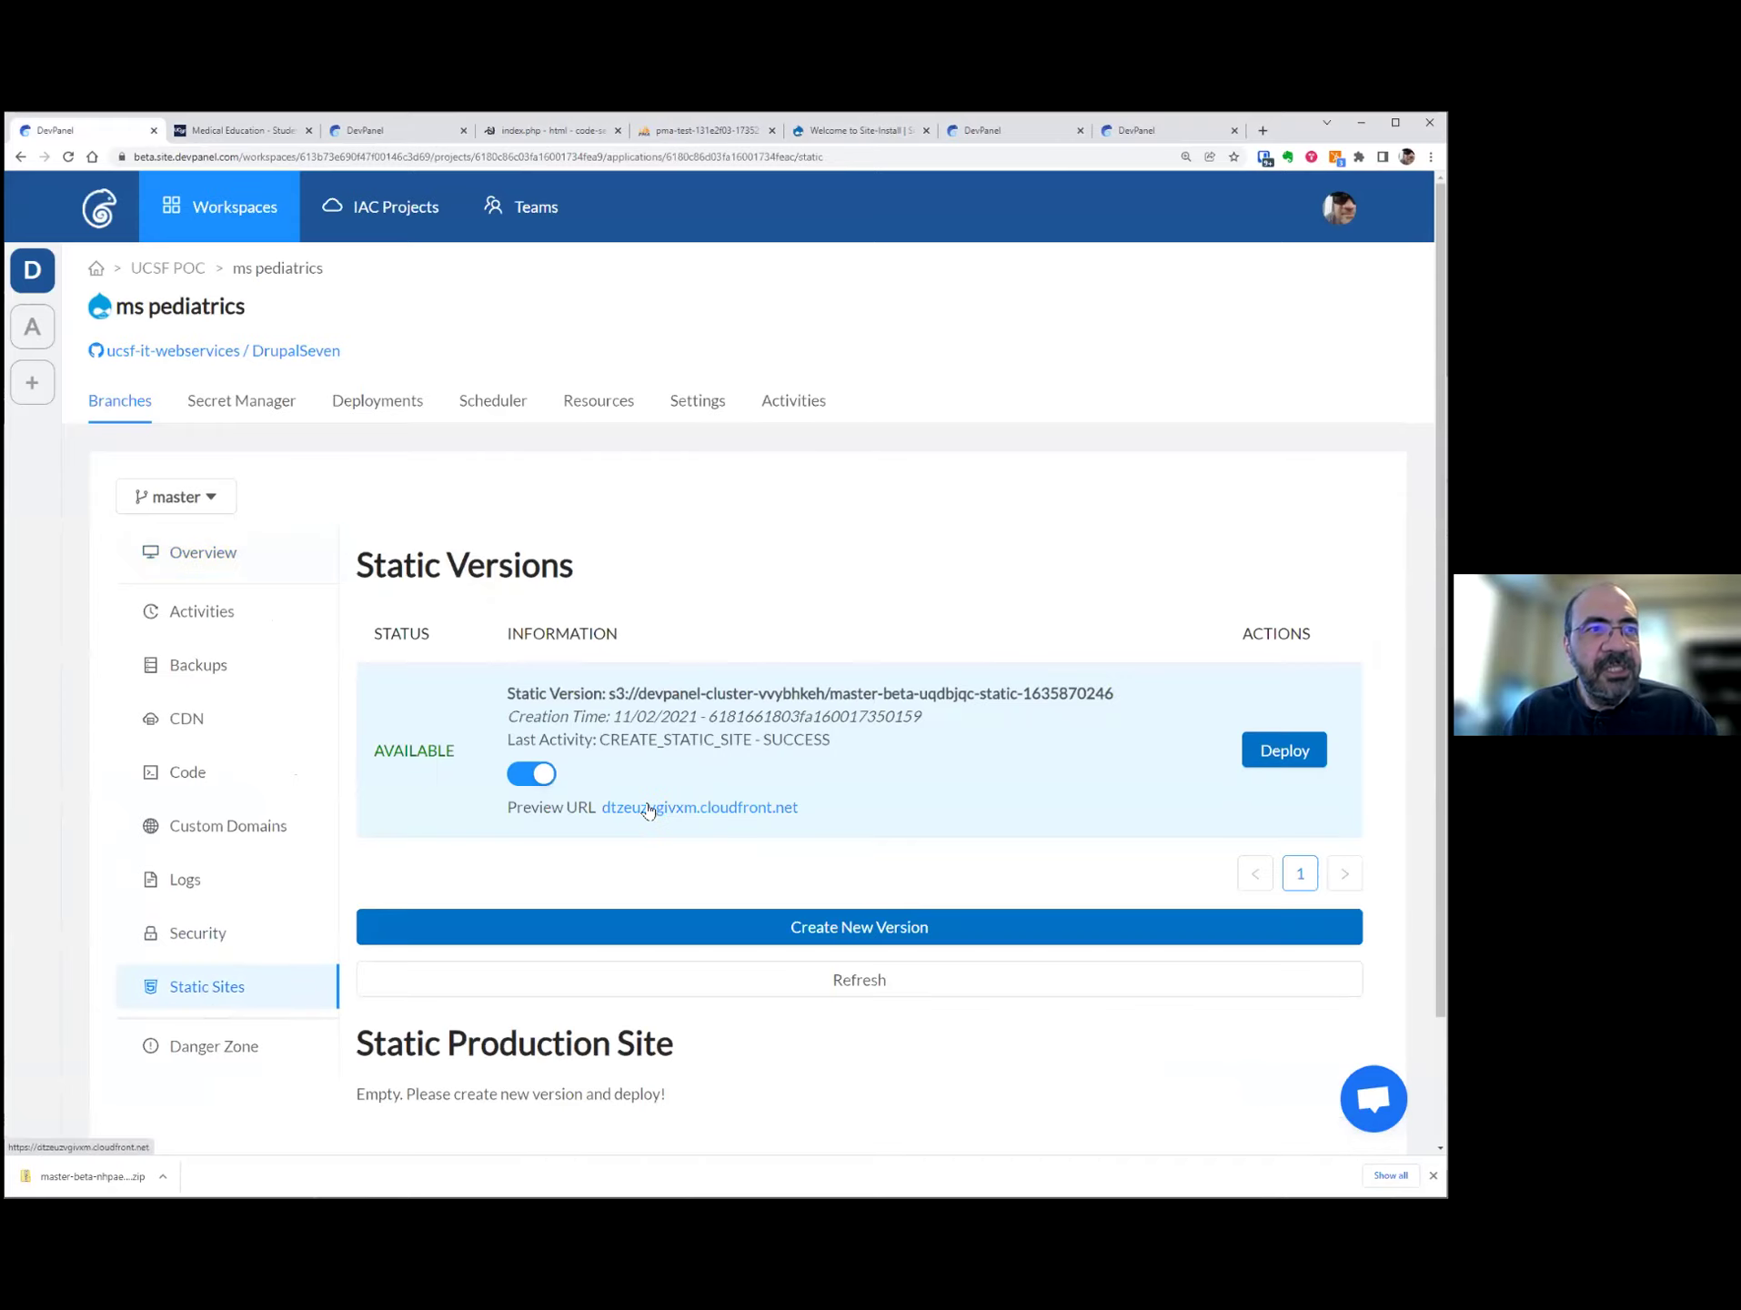
{"action": "left_click", "coordinate": [724, 809]}
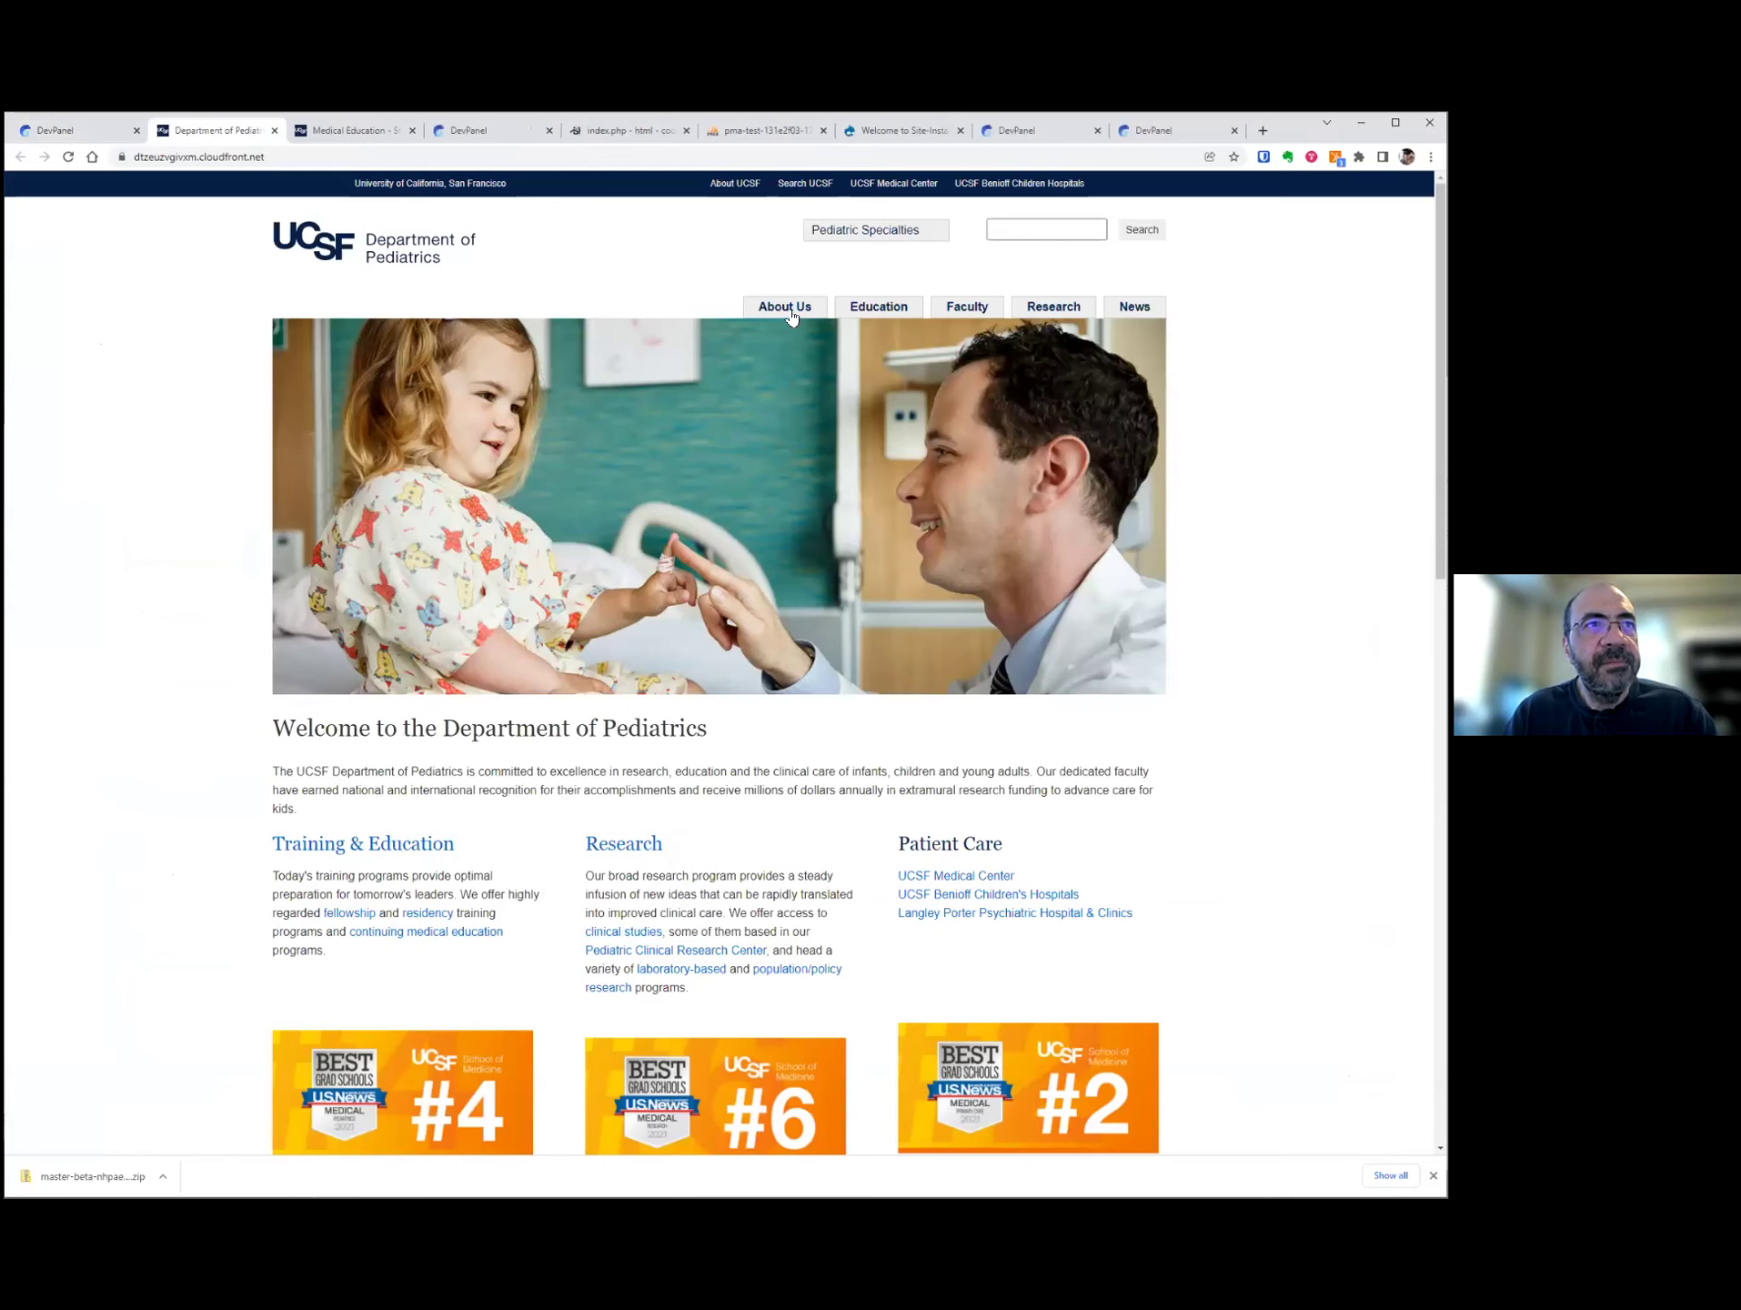
{"action": "left_click", "coordinate": [794, 309]}
{"action": "left_click", "coordinate": [897, 307]}
{"action": "left_click", "coordinate": [480, 264]}
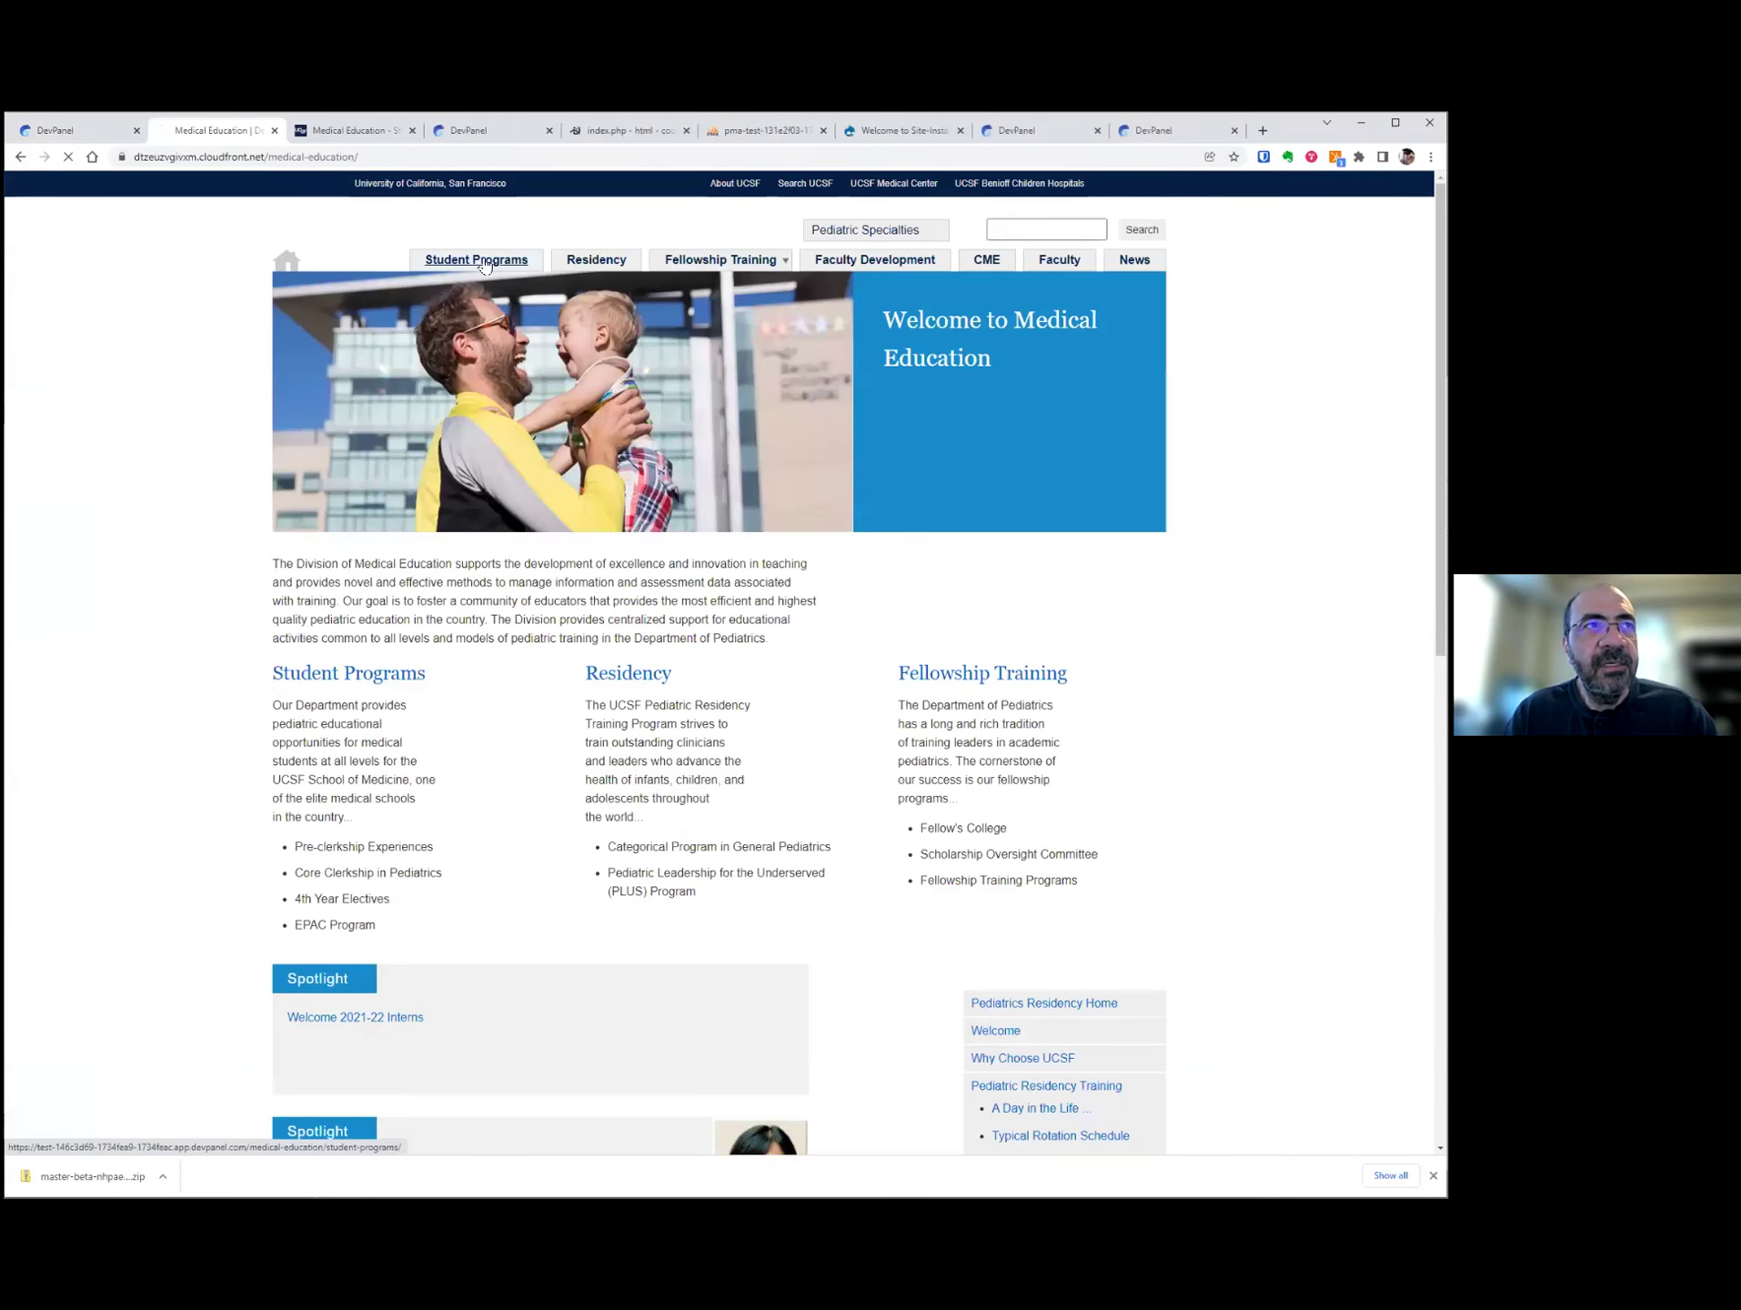
{"action": "left_click", "coordinate": [592, 261]}
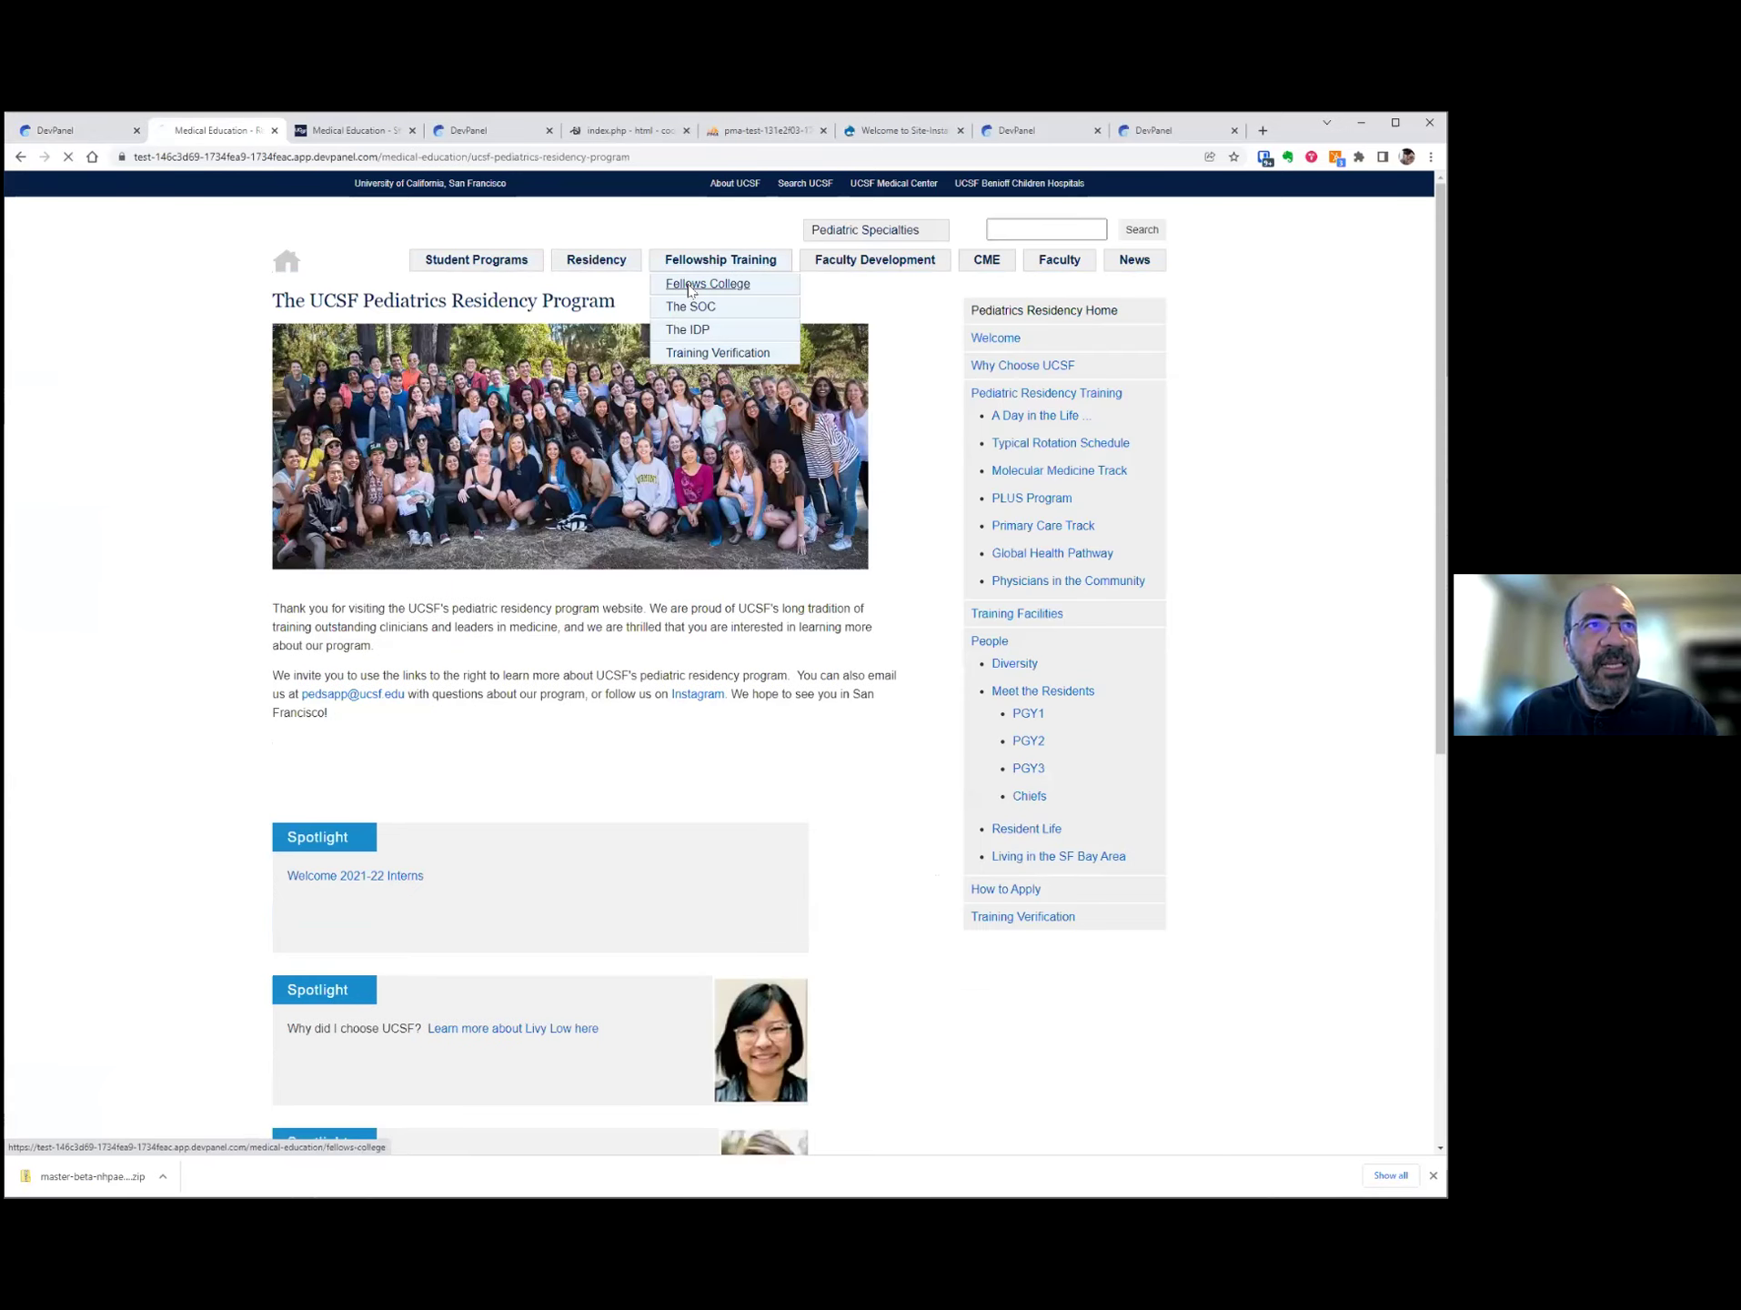
{"action": "left_click", "coordinate": [689, 284]}
{"action": "left_click", "coordinate": [482, 262]}
{"action": "left_click", "coordinate": [287, 264]}
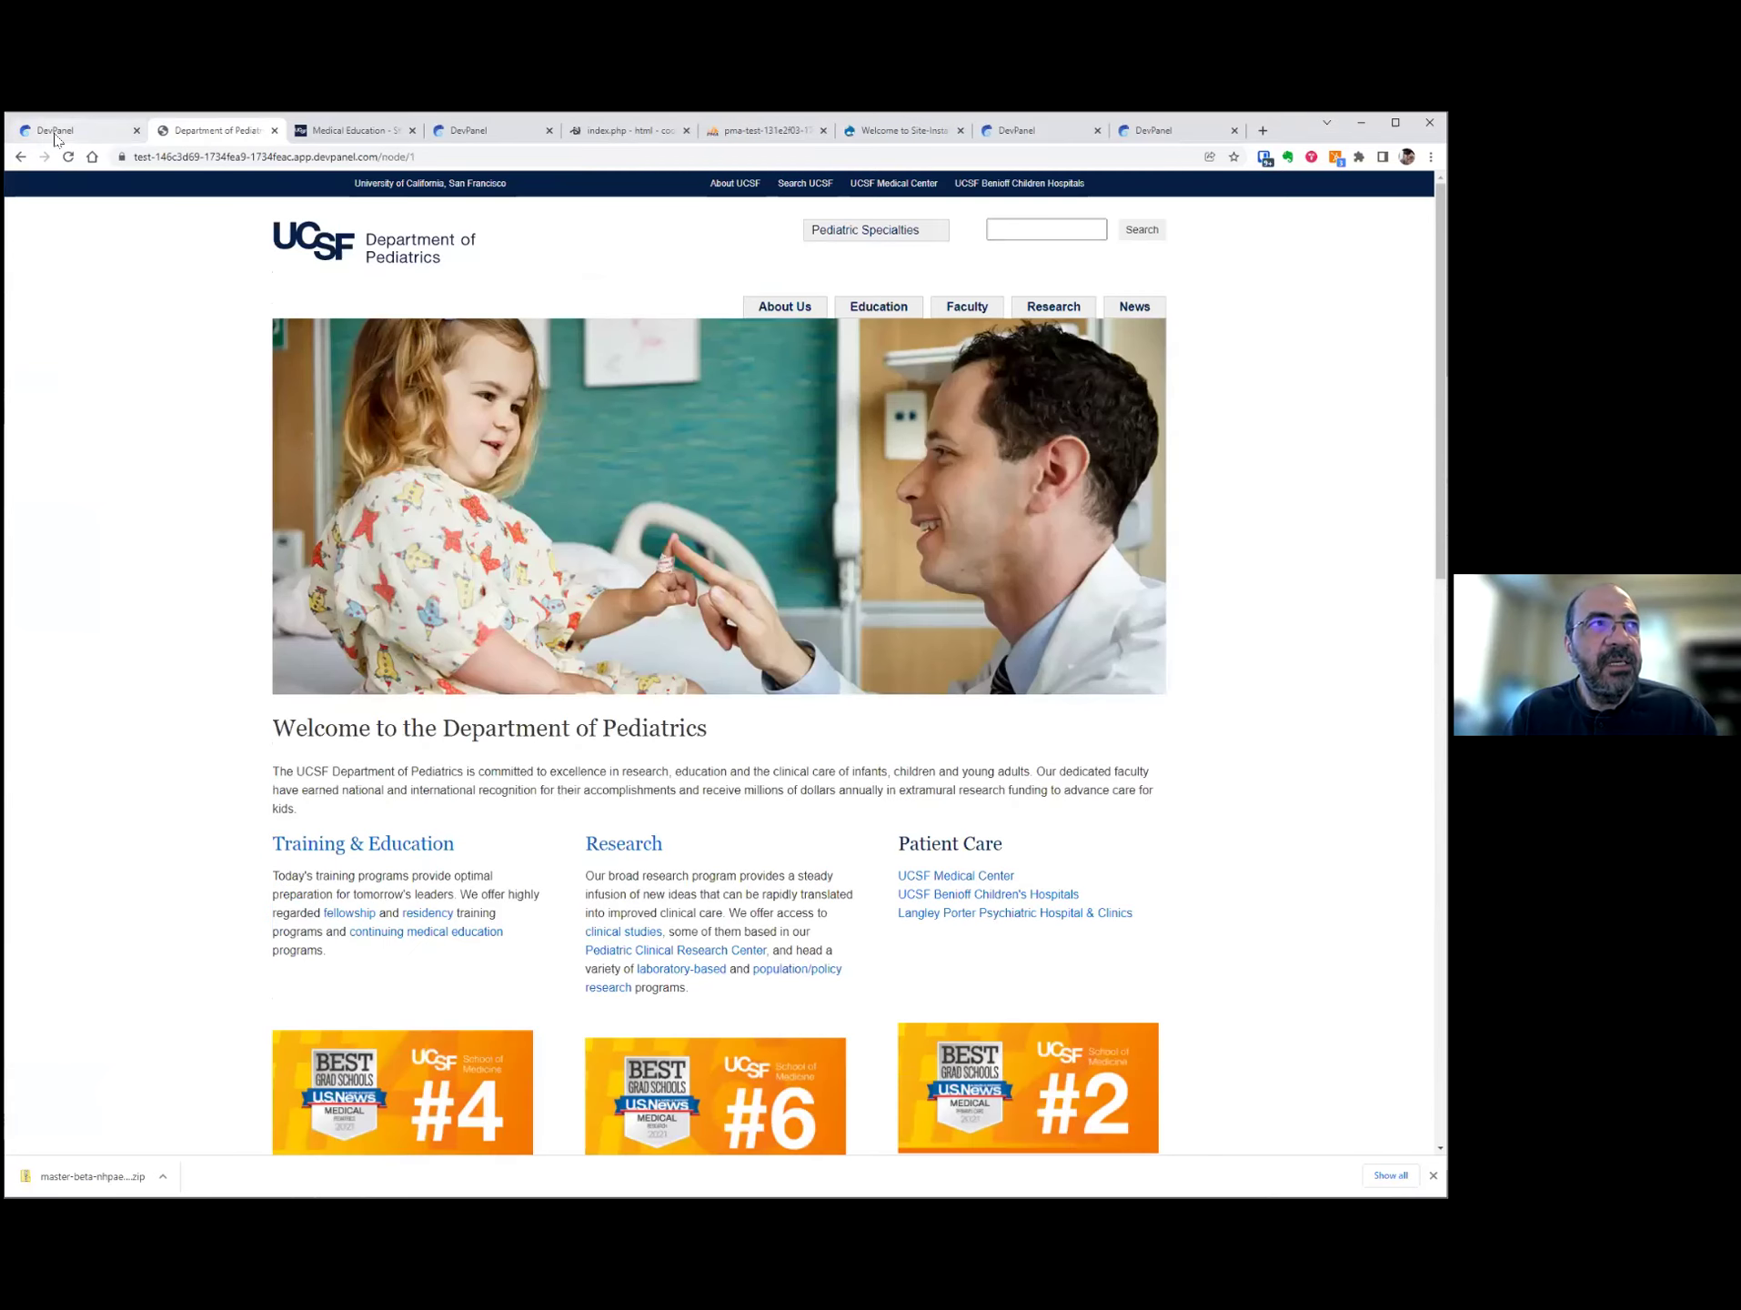
- Show the ms pediatrics branch overview again and close both Department of Pediatrics site tabs
{"action": "left_click", "coordinate": [56, 130]}
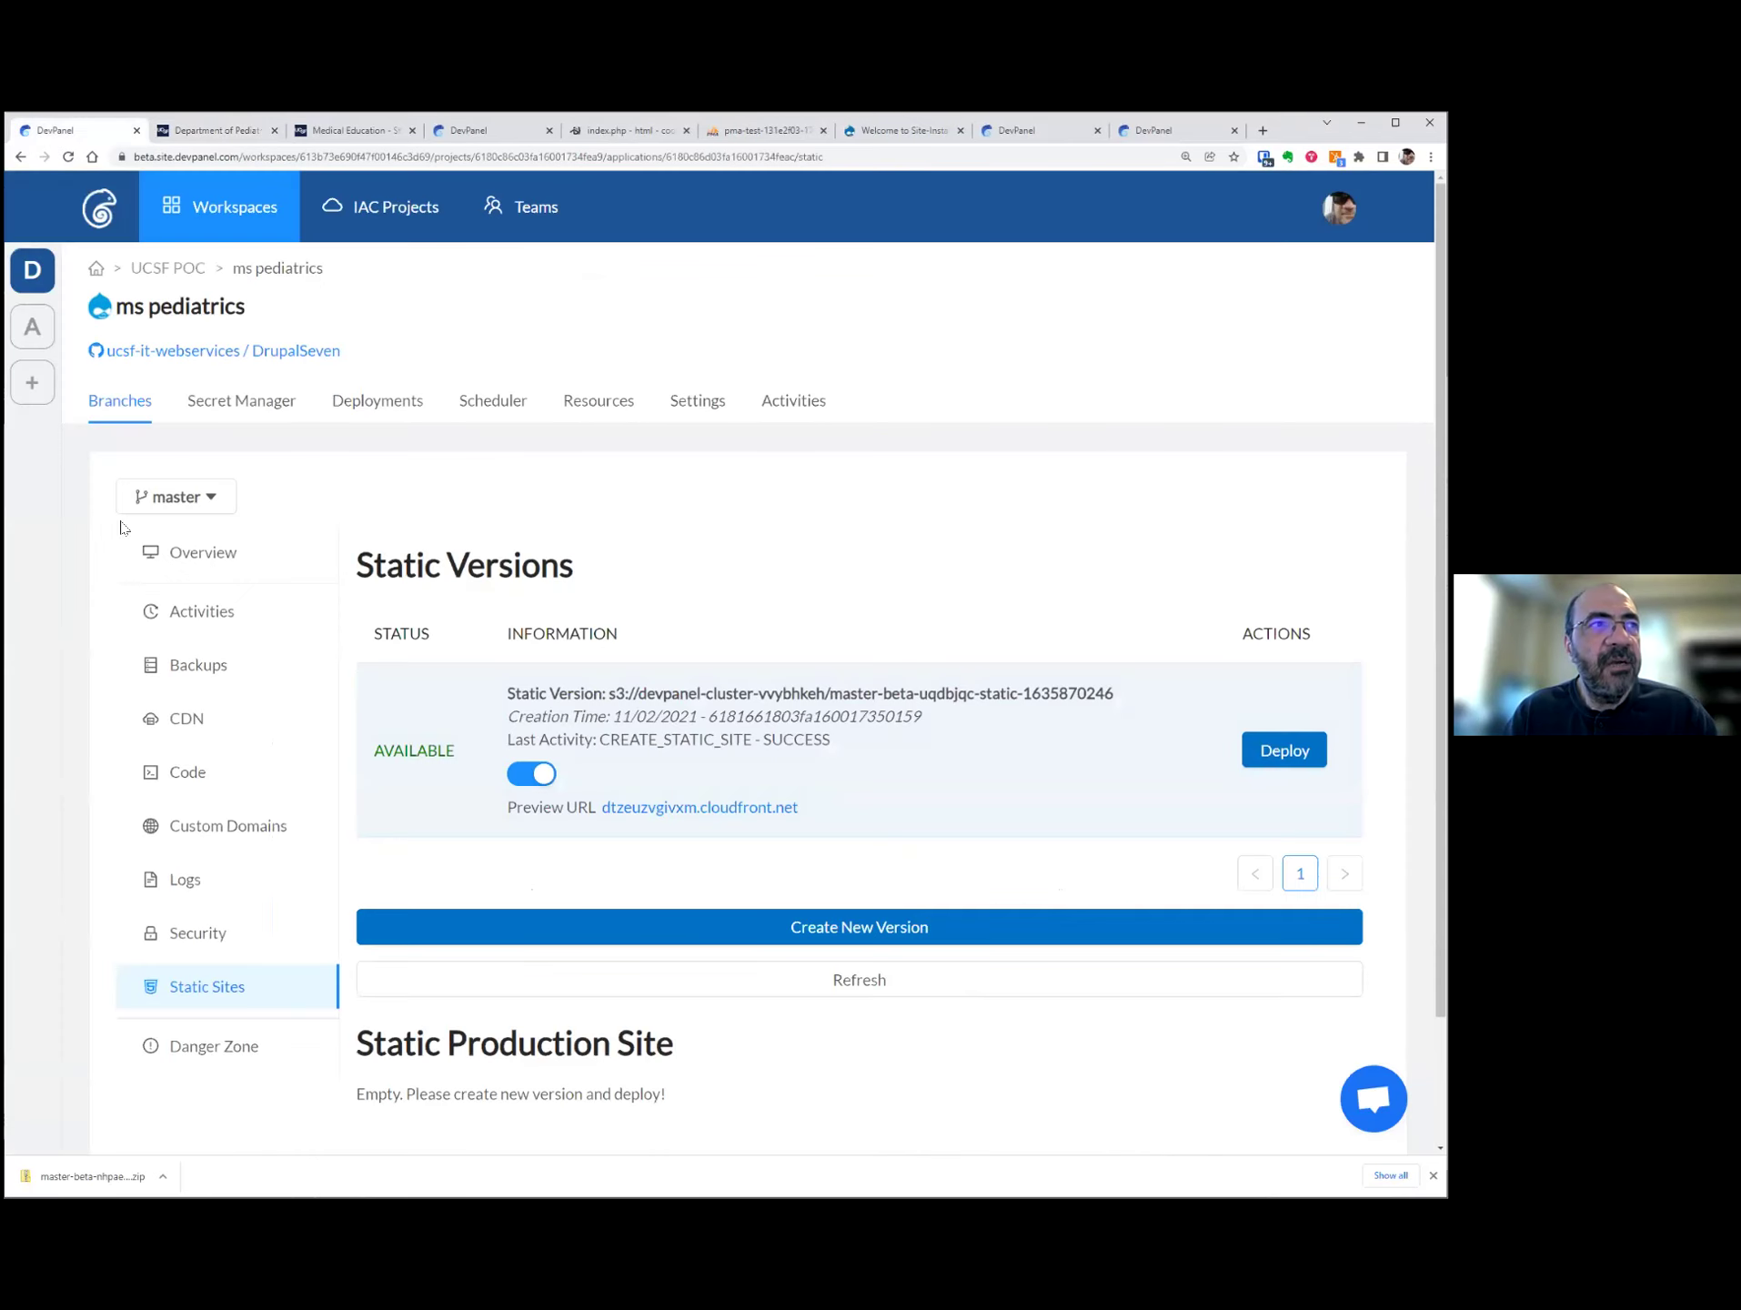
{"action": "left_click", "coordinate": [182, 553]}
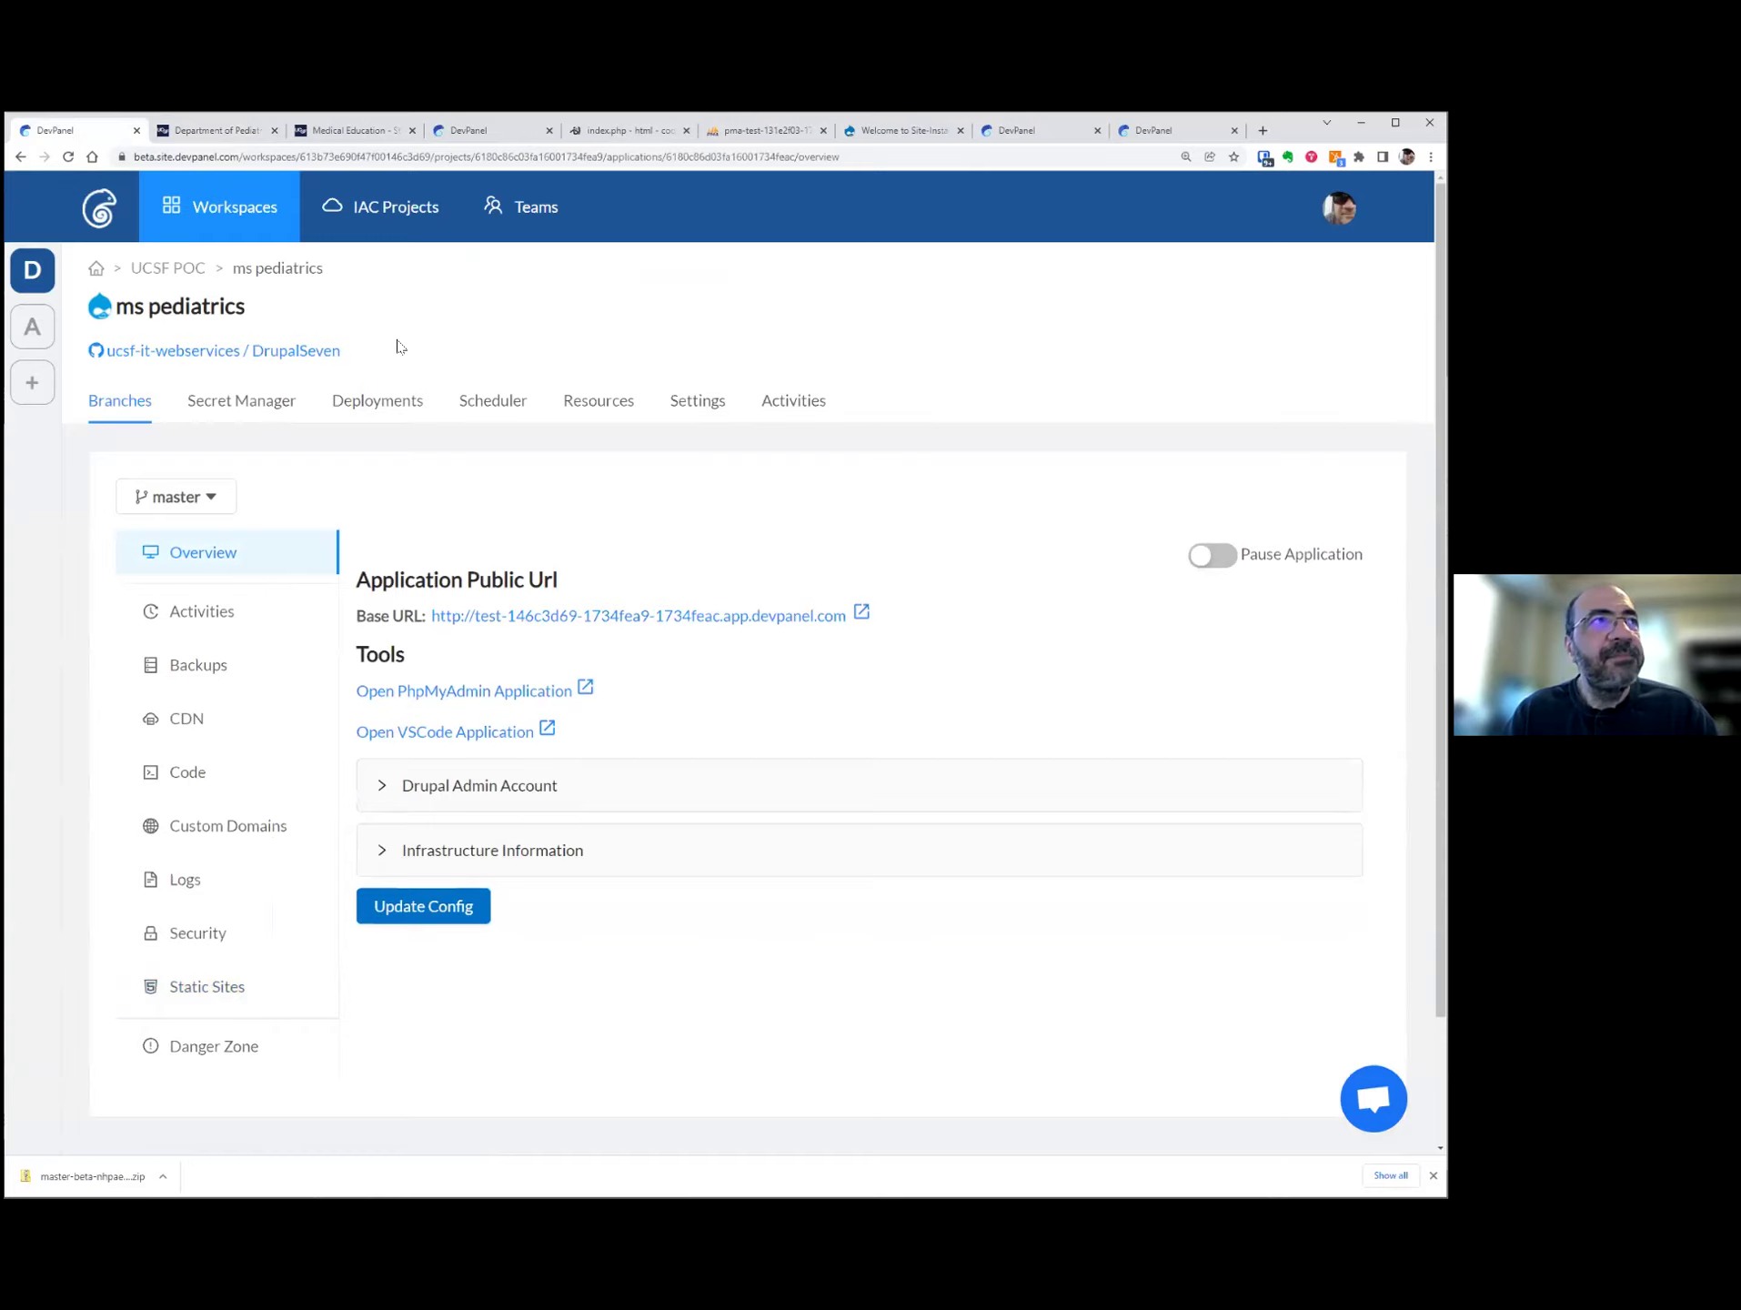
{"action": "left_click", "coordinate": [187, 137]}
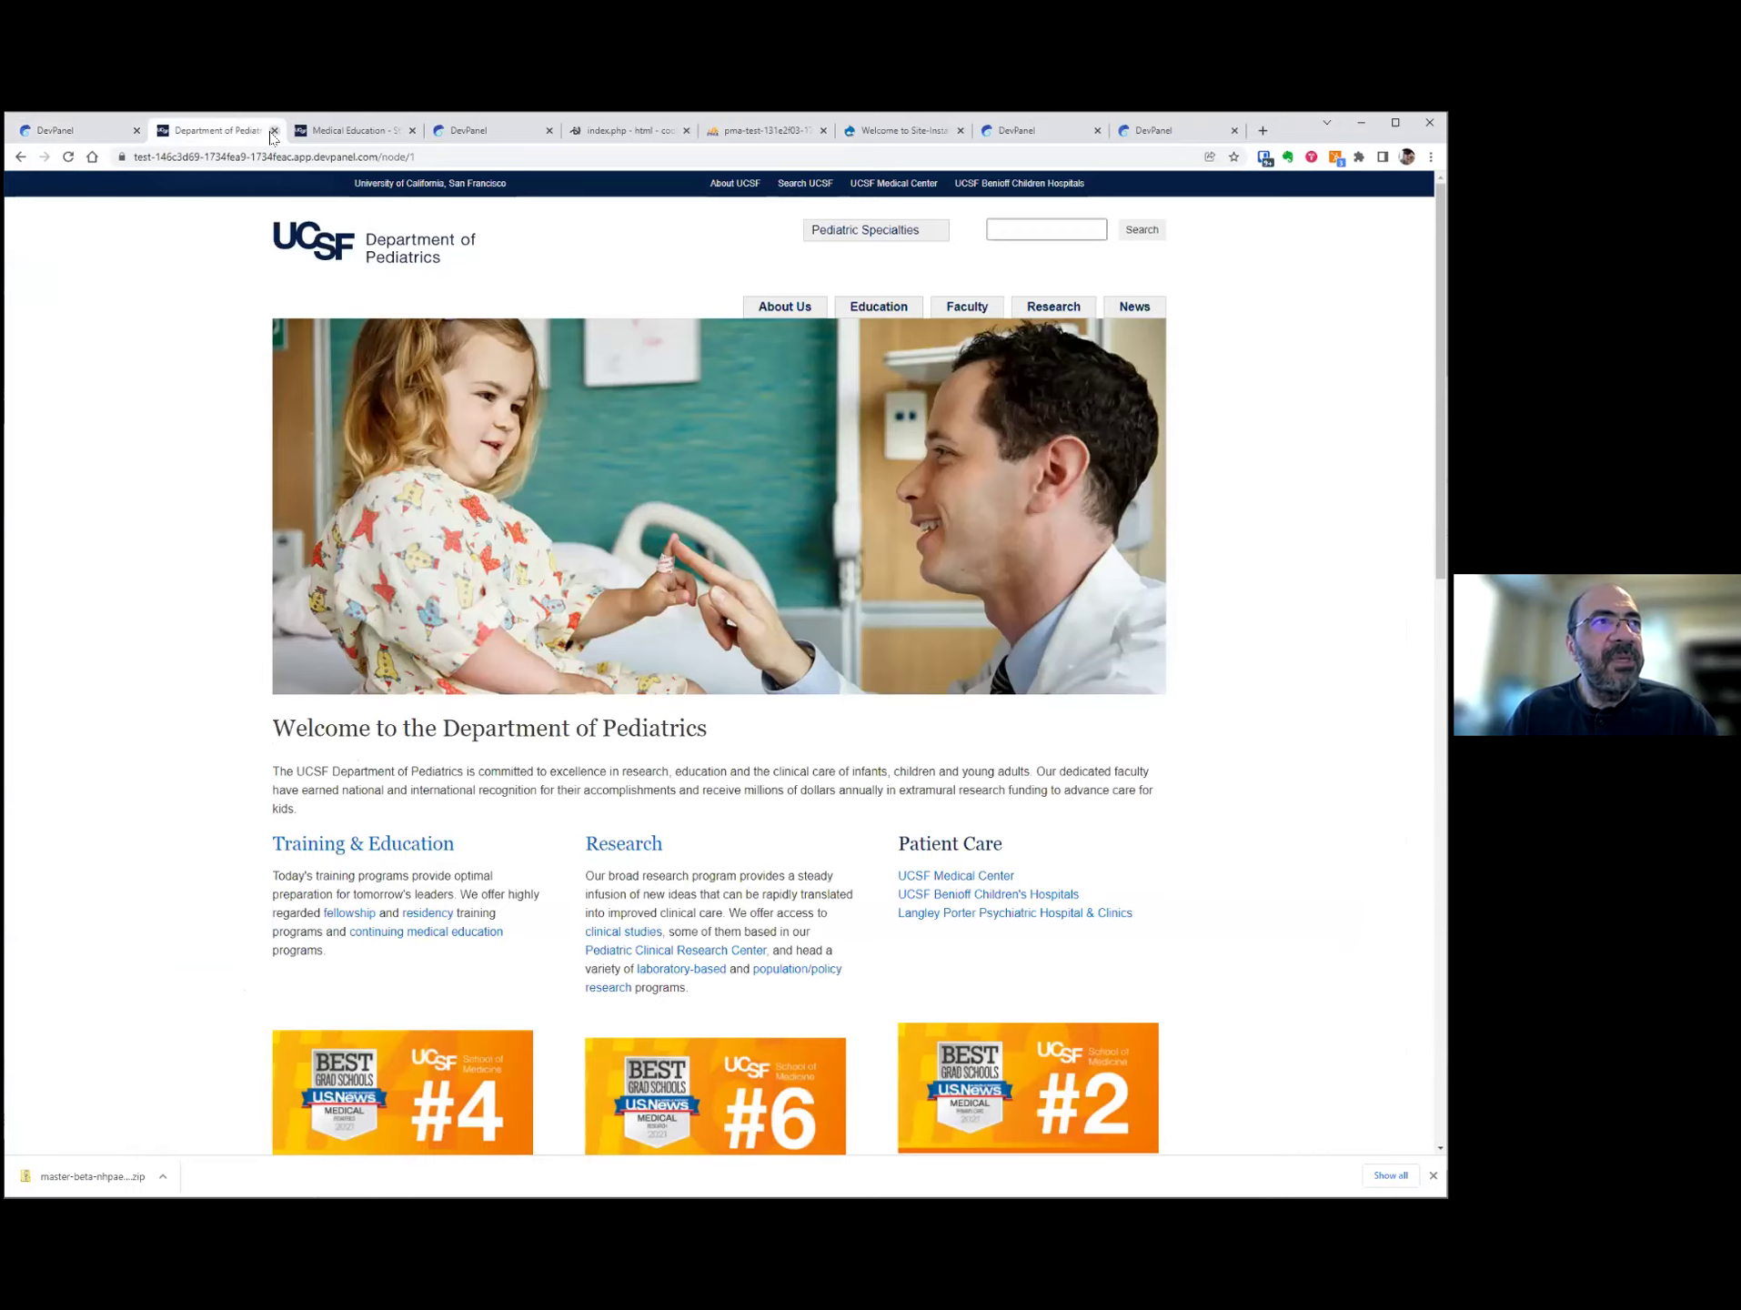
{"action": "left_click", "coordinate": [273, 132]}
{"action": "left_click", "coordinate": [273, 132]}
- Return to Project November 12, 2021 B and open the project list of its demo workspace
{"action": "left_click", "coordinate": [229, 136]}
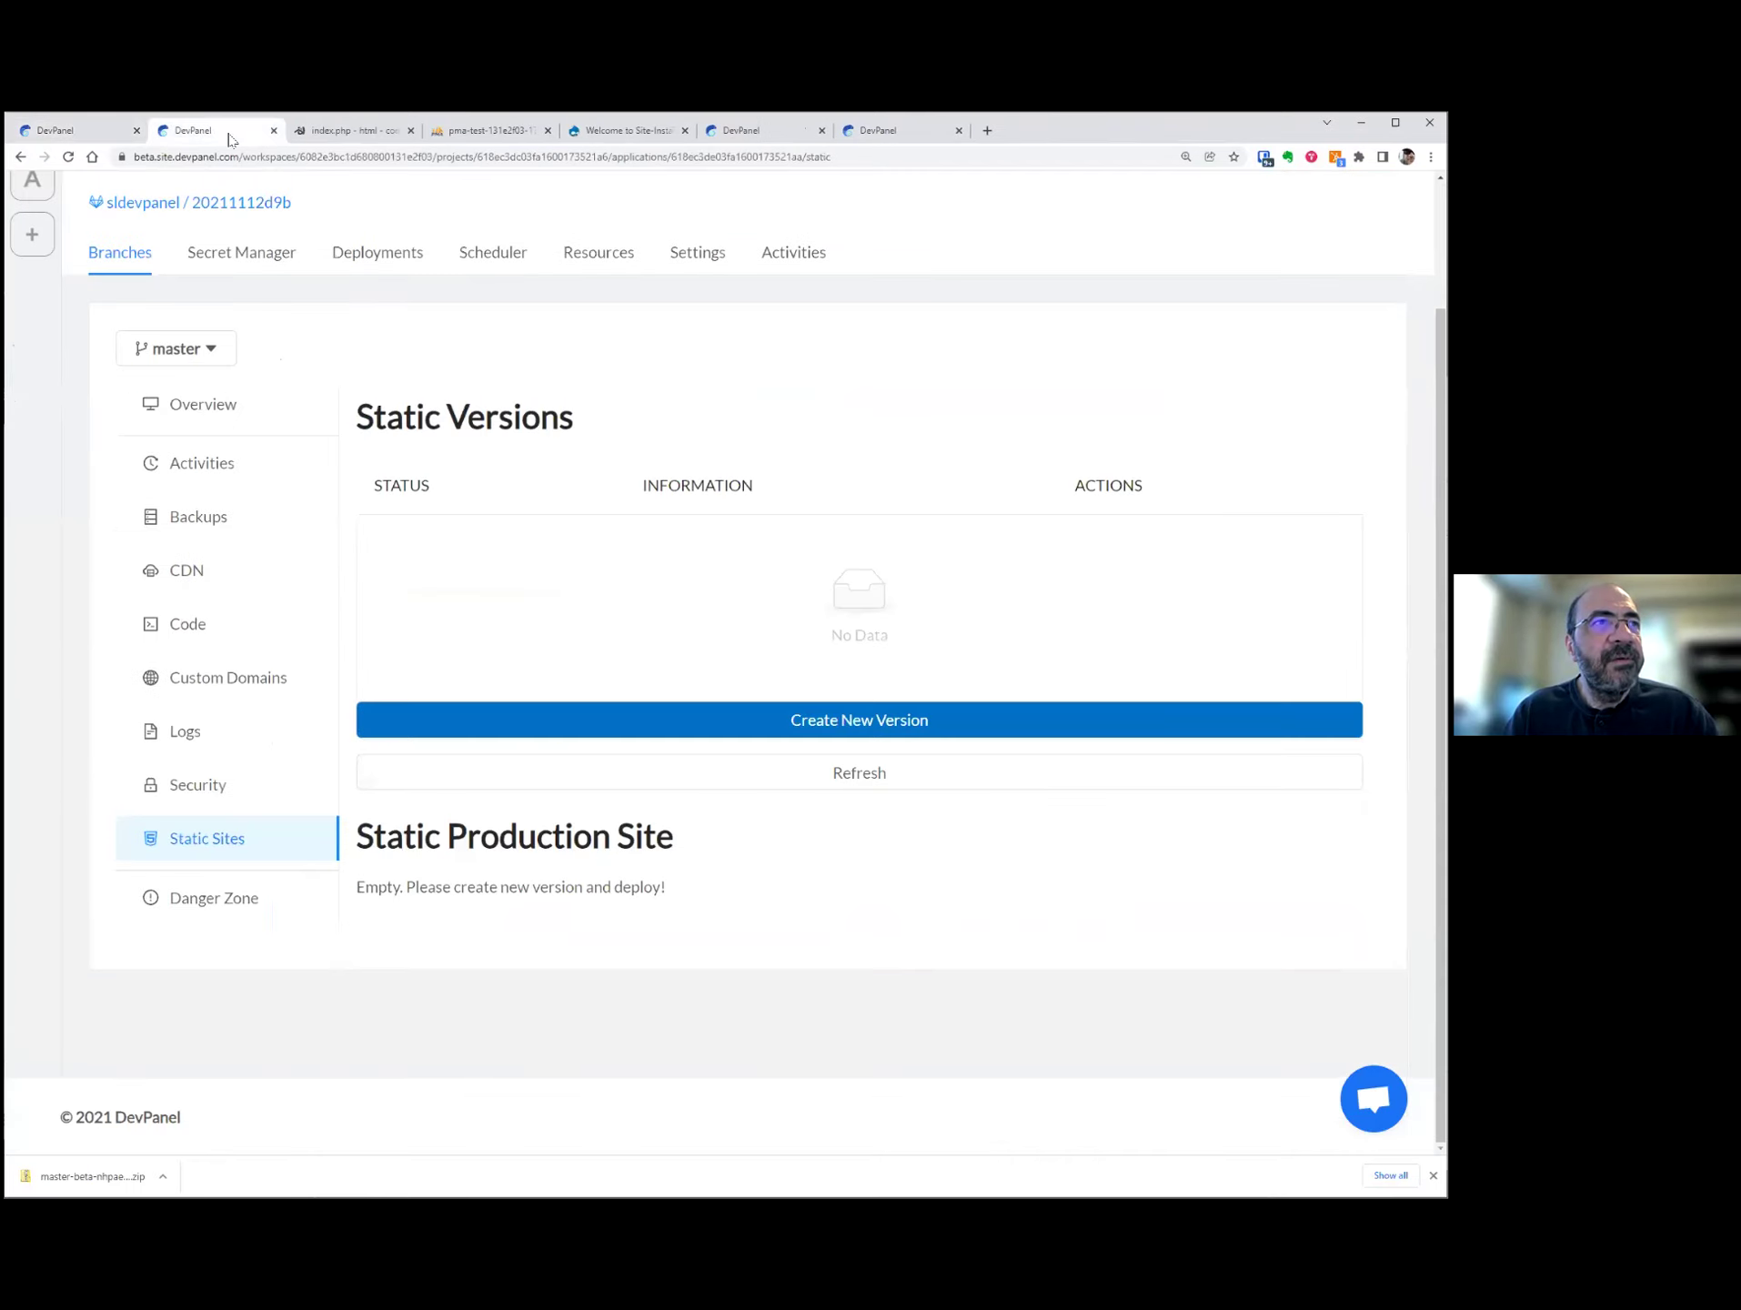
{"action": "left_click", "coordinate": [79, 134]}
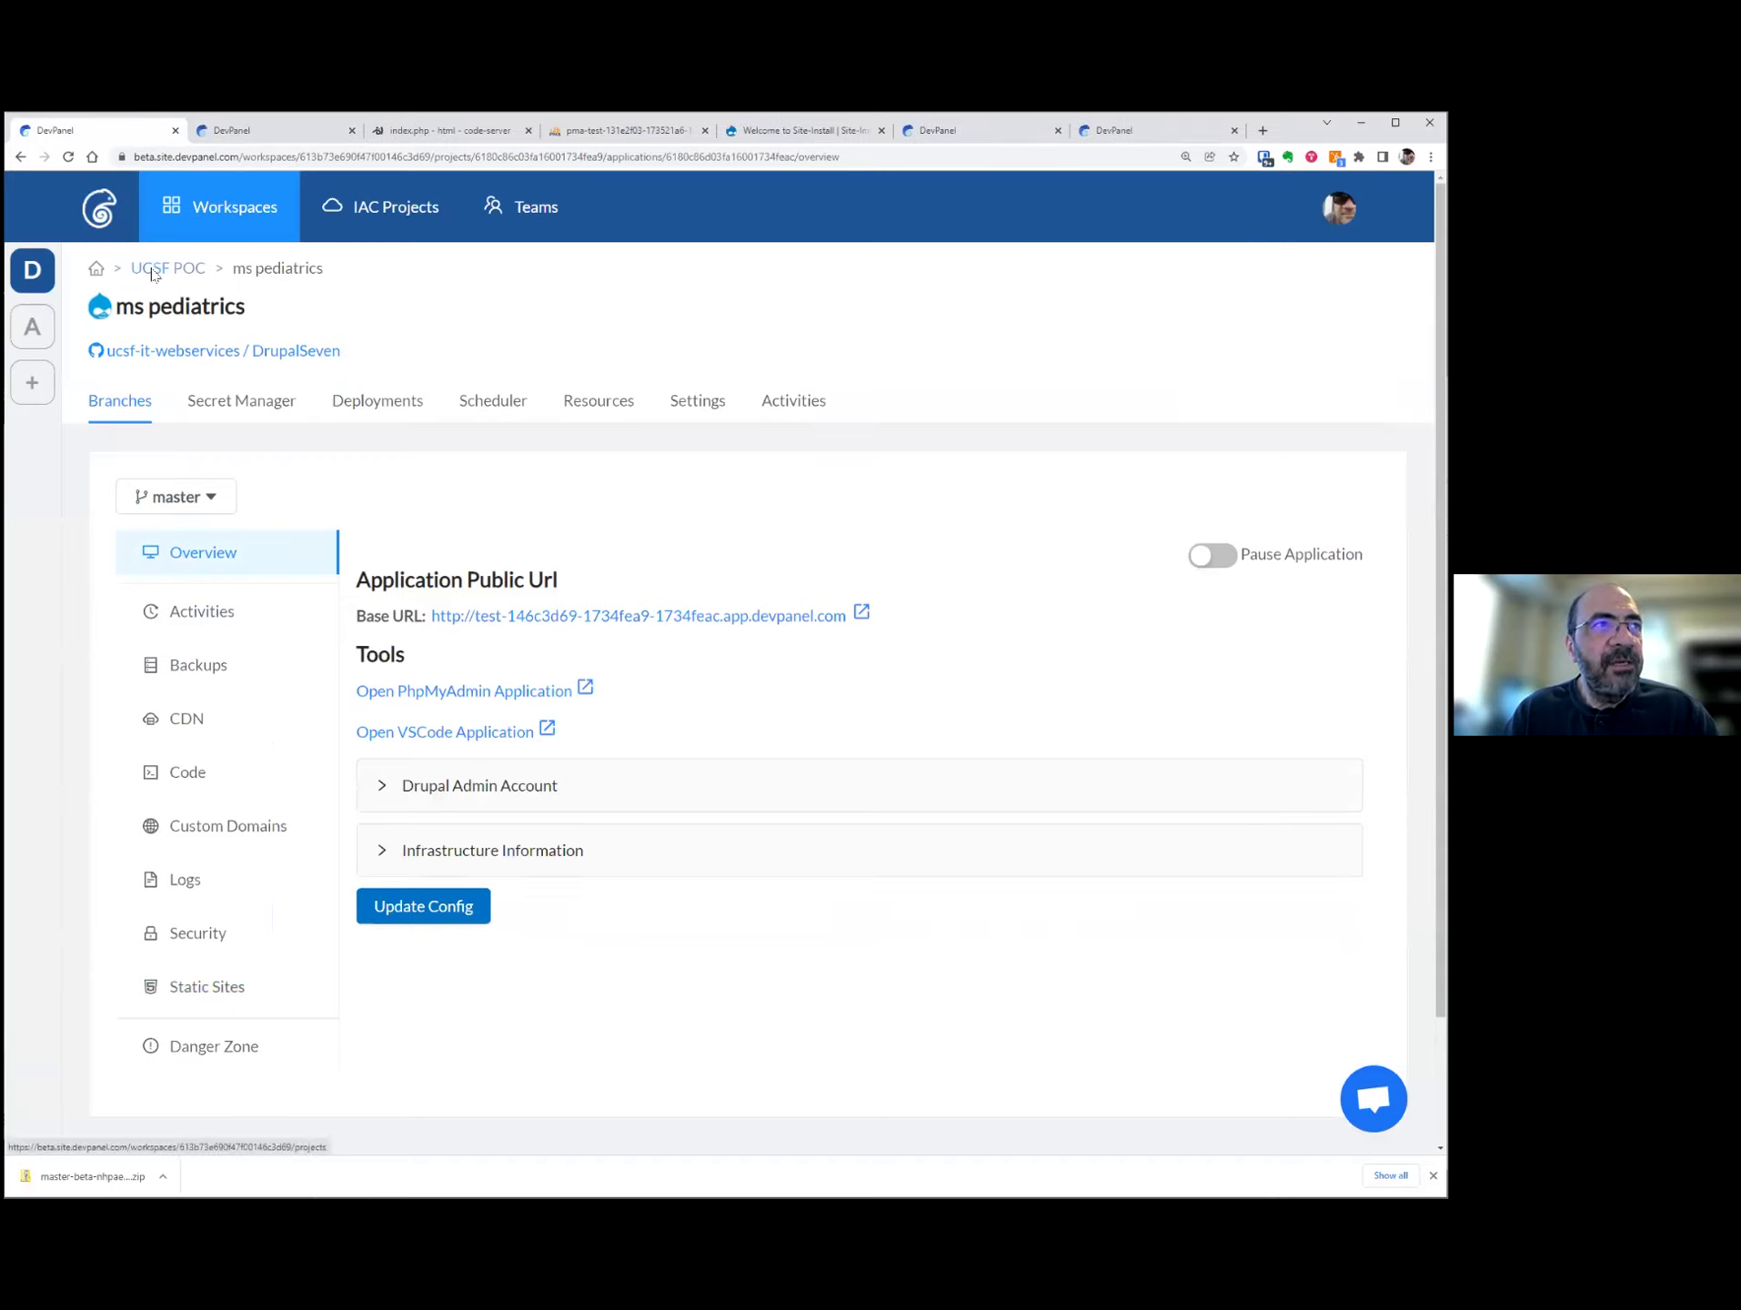
{"action": "left_click", "coordinate": [266, 136]}
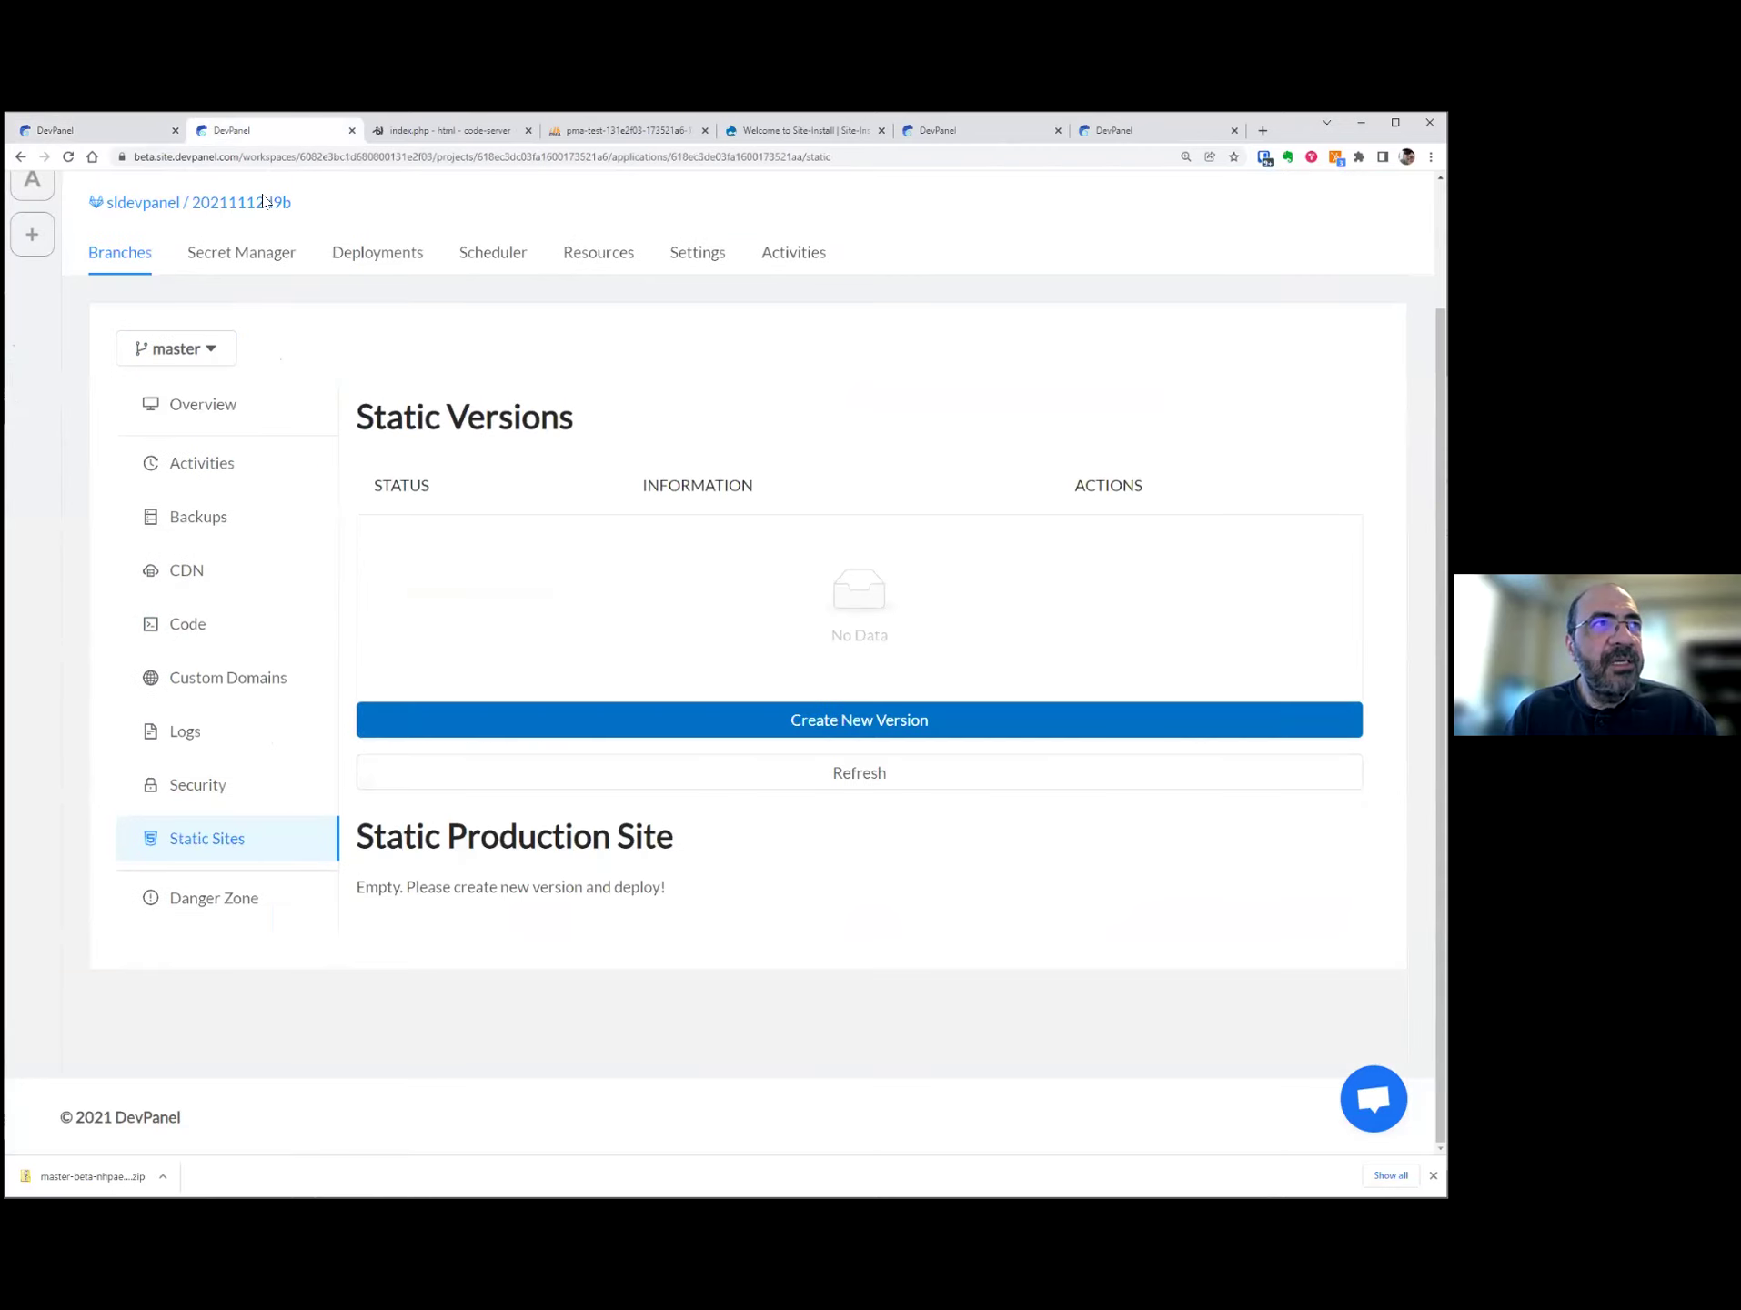
{"action": "scroll", "coordinate": [214, 314], "scroll_direction": "up", "scroll_amount": 2}
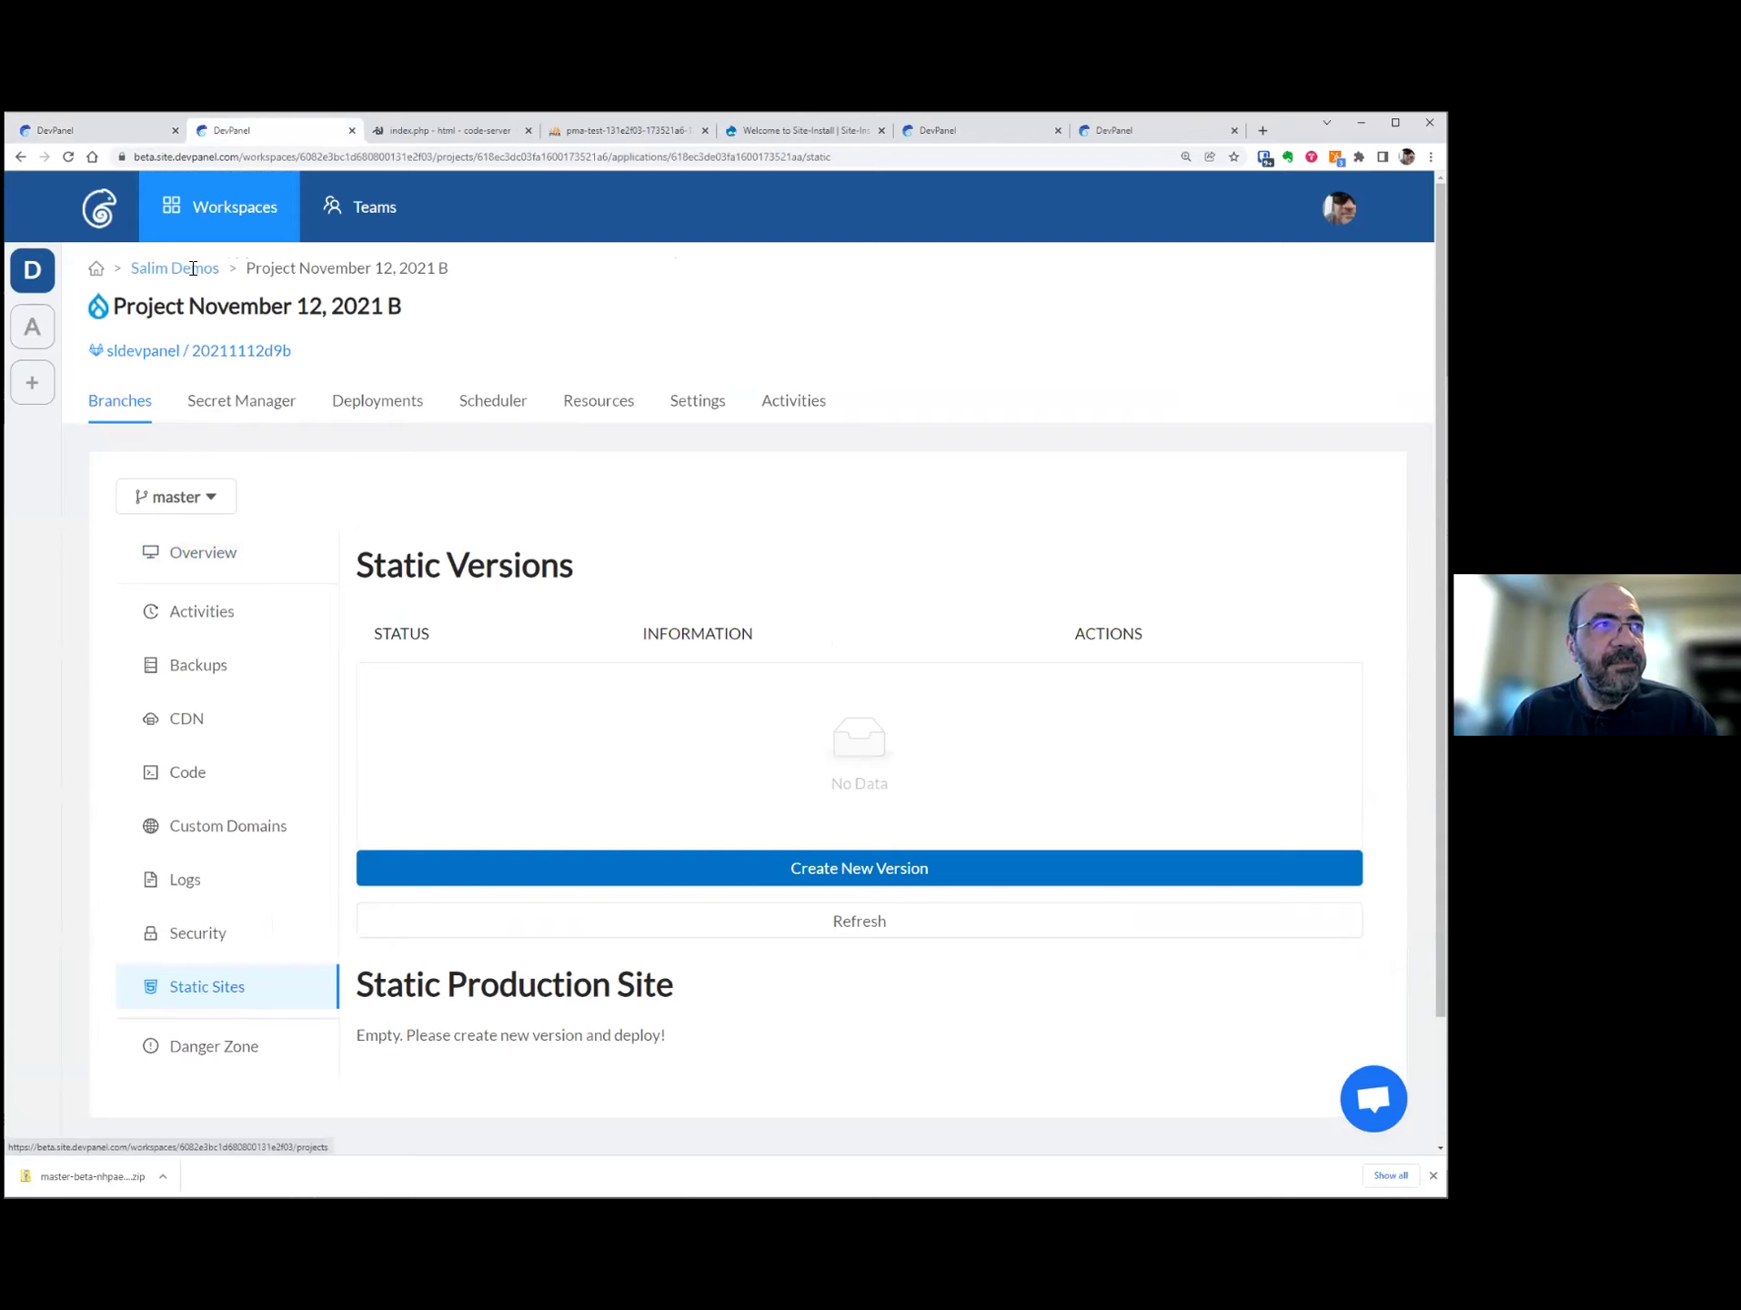
{"action": "left_click", "coordinate": [193, 268]}
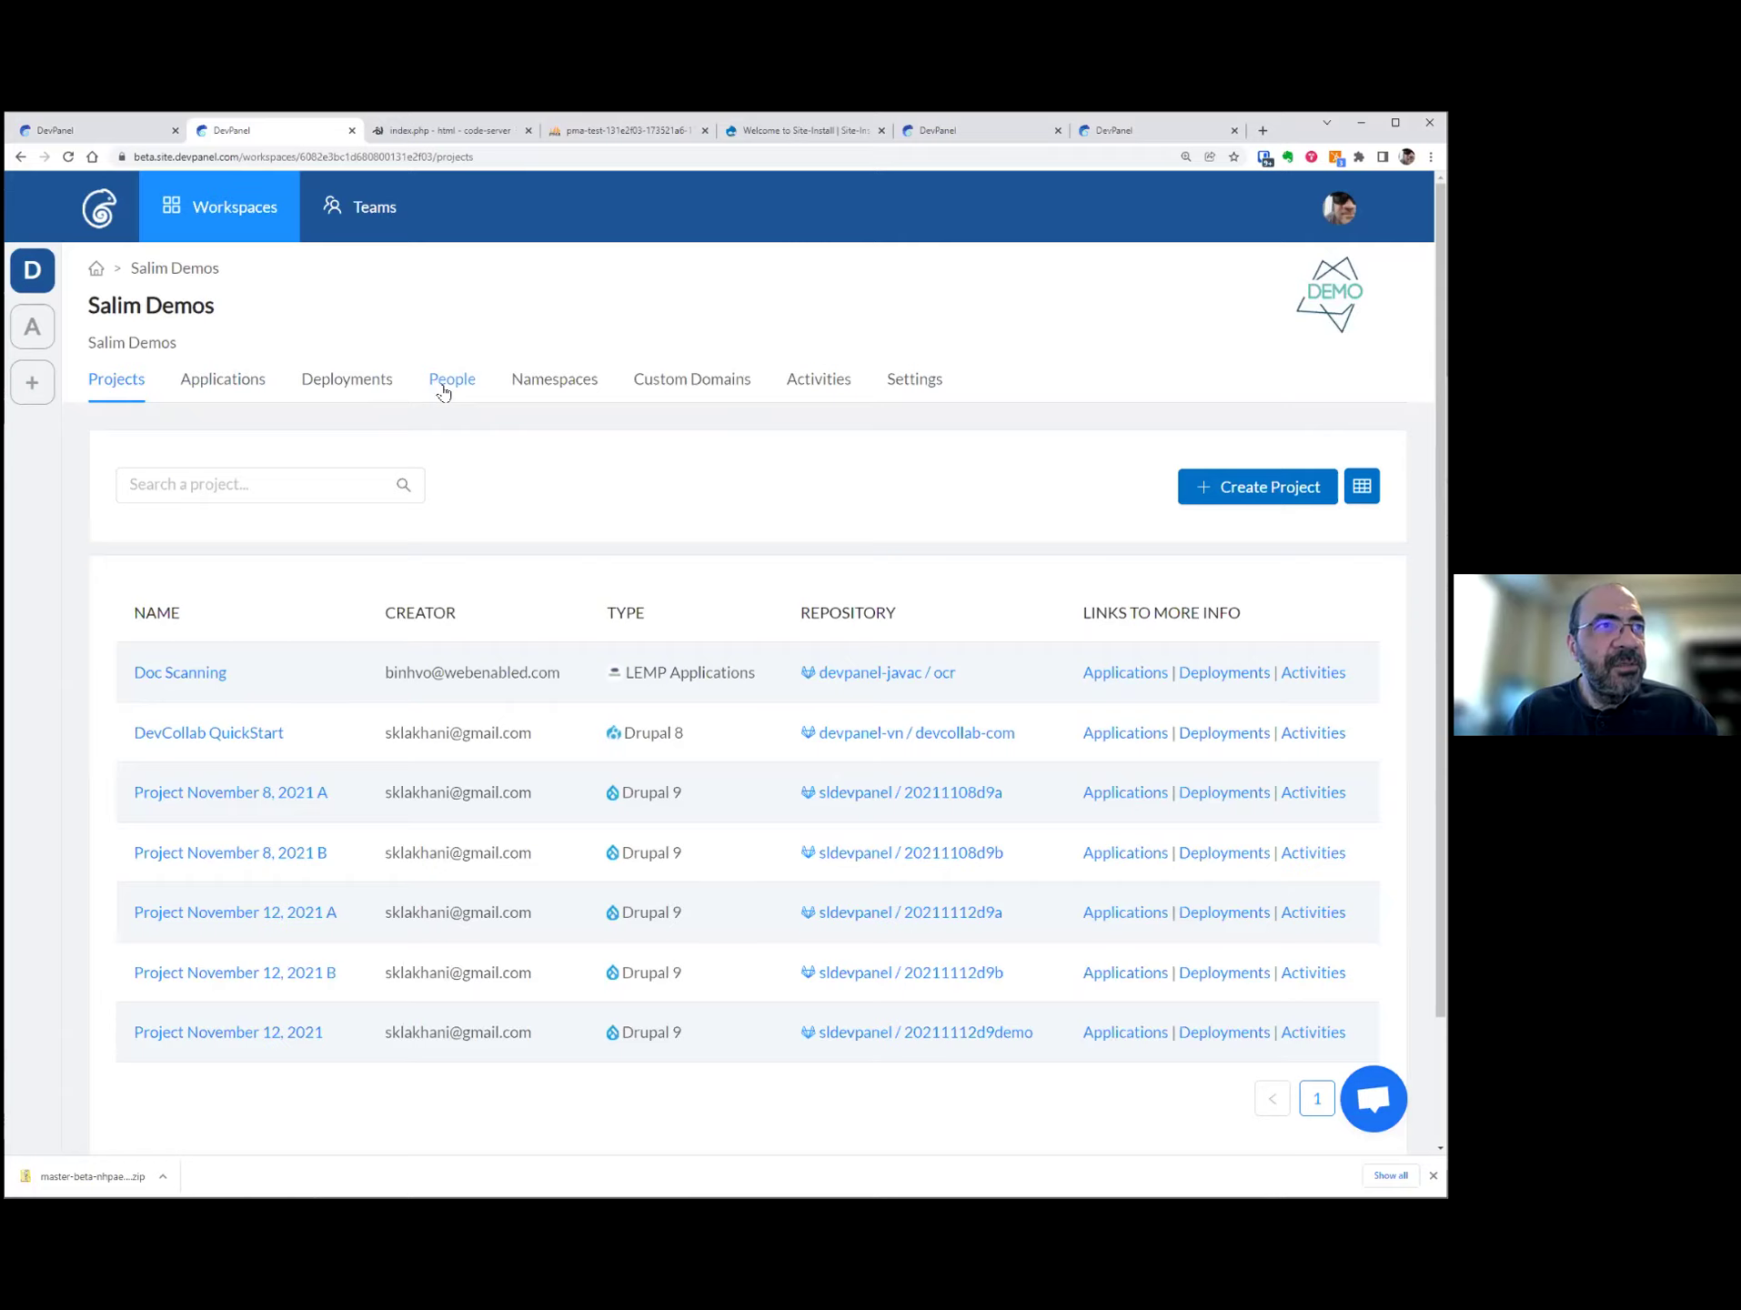
- Look through the demo workspace's applications, deployments, people, namespaces, custom domains and activities, and return to the ms pediatrics branch overview
{"action": "left_click", "coordinate": [237, 392]}
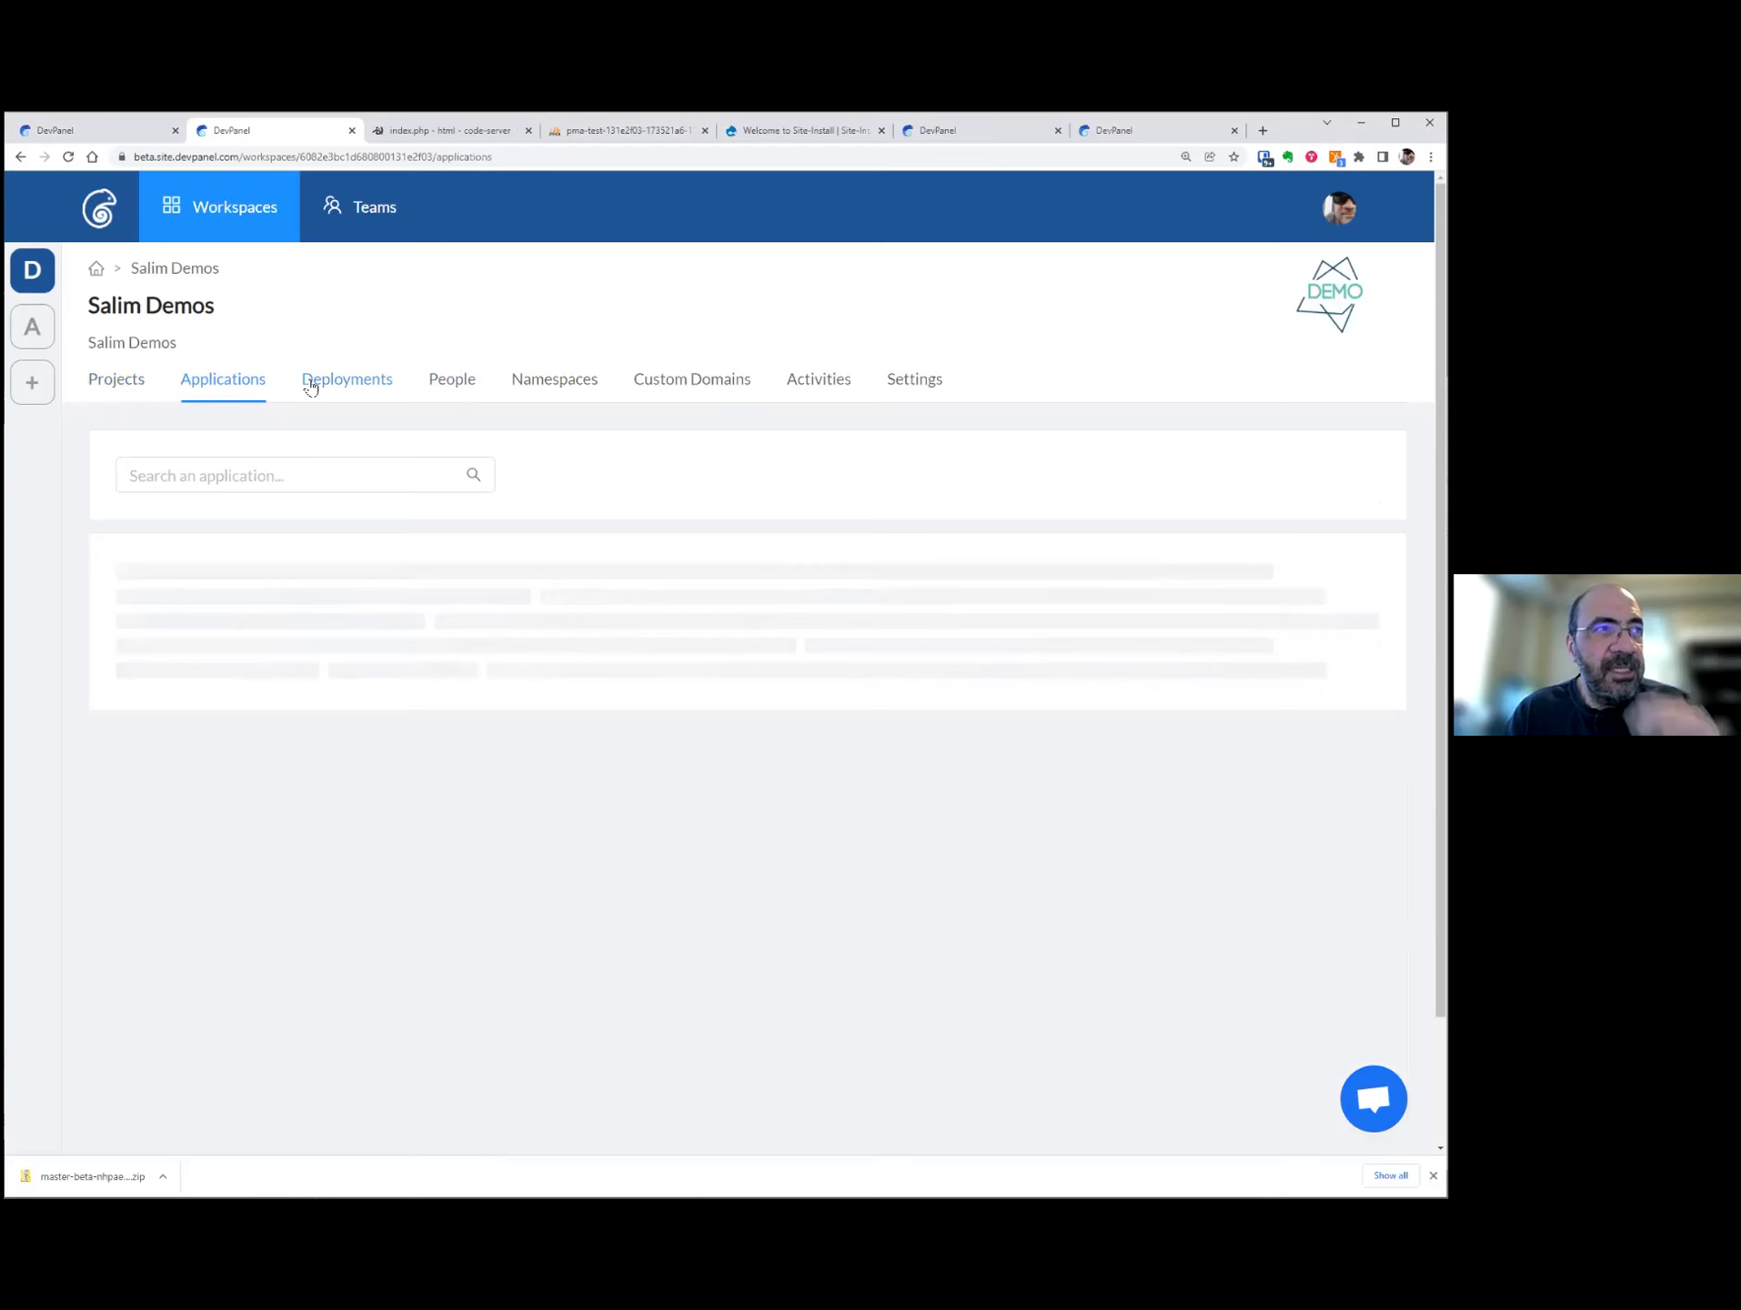
{"action": "left_click", "coordinate": [368, 382]}
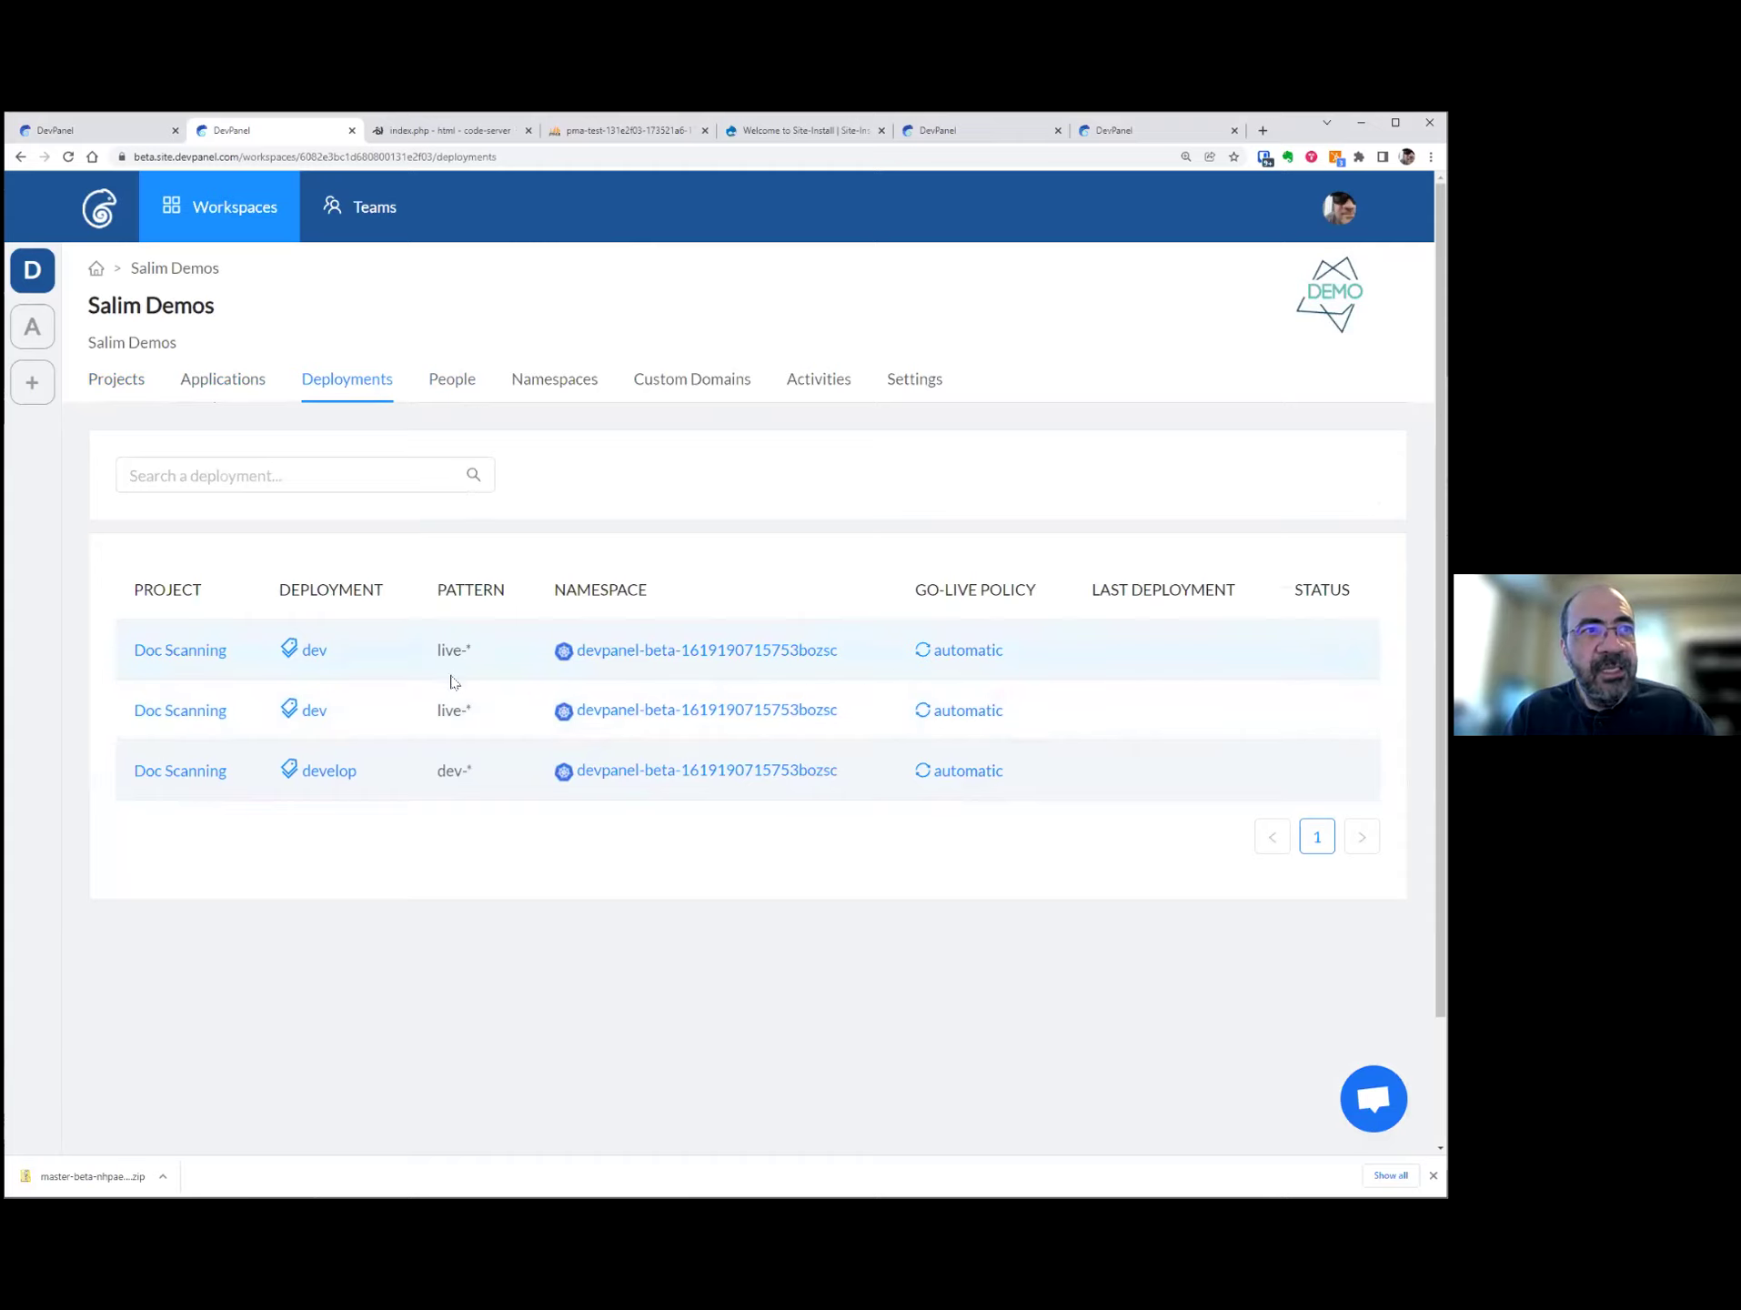
{"action": "left_click", "coordinate": [451, 386]}
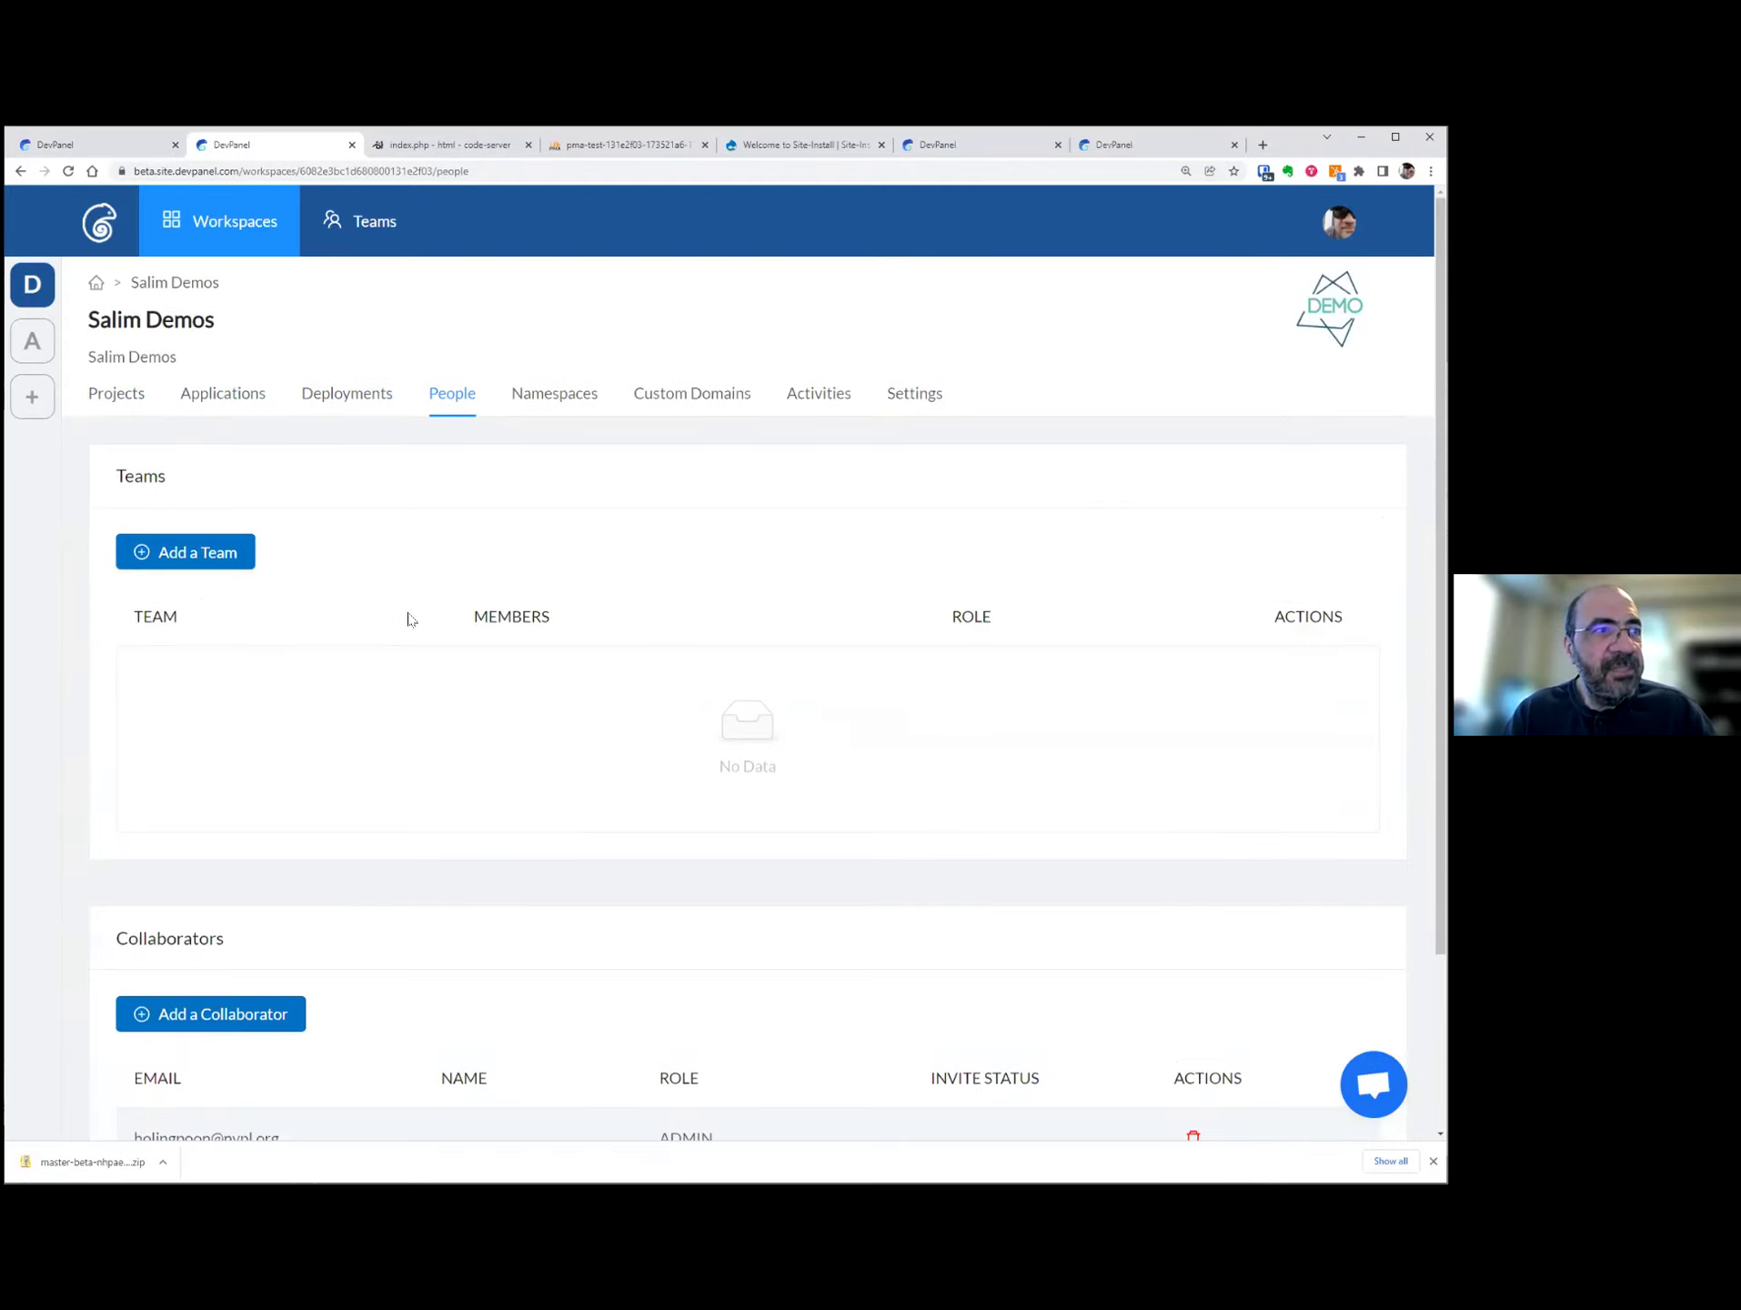
{"action": "left_click", "coordinate": [561, 393]}
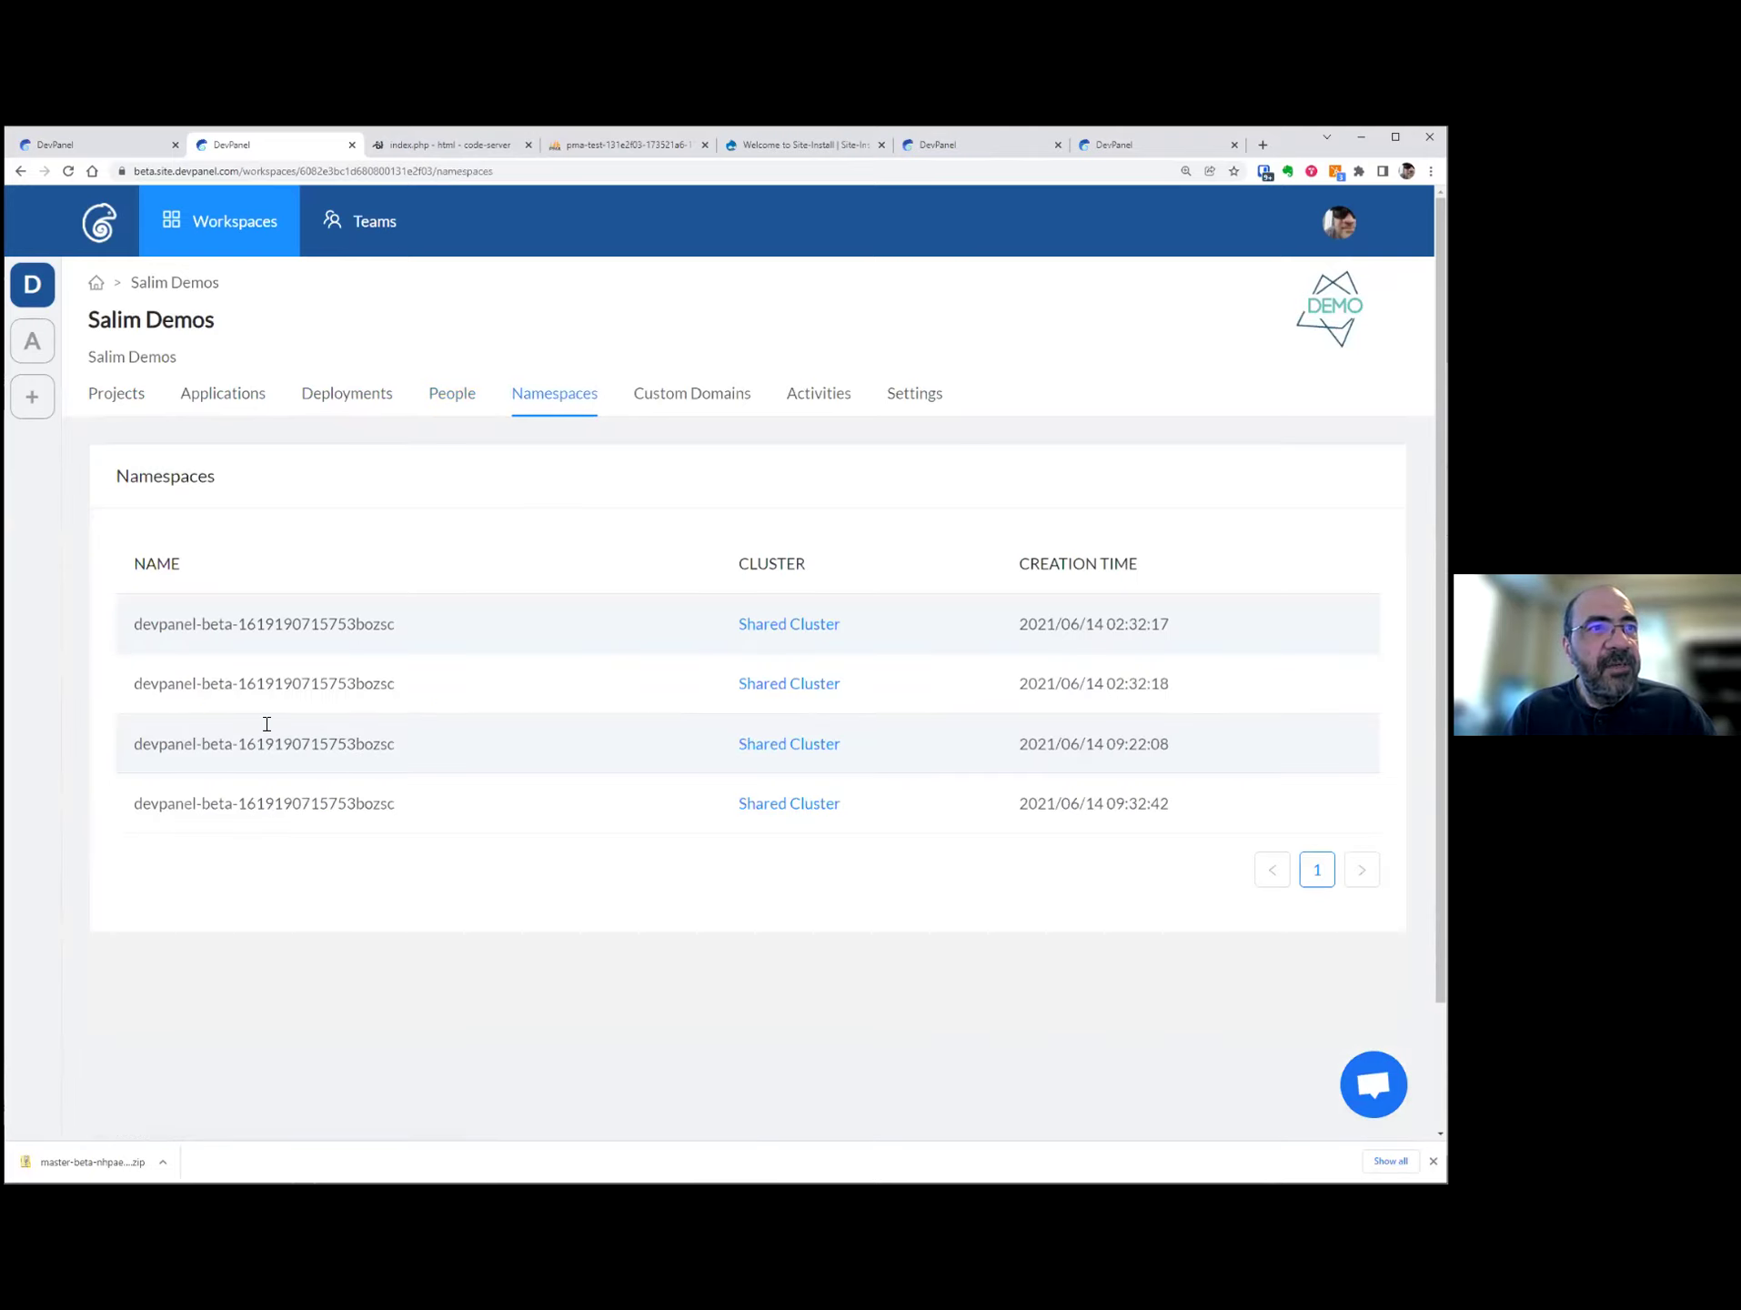
{"action": "left_click", "coordinate": [693, 397]}
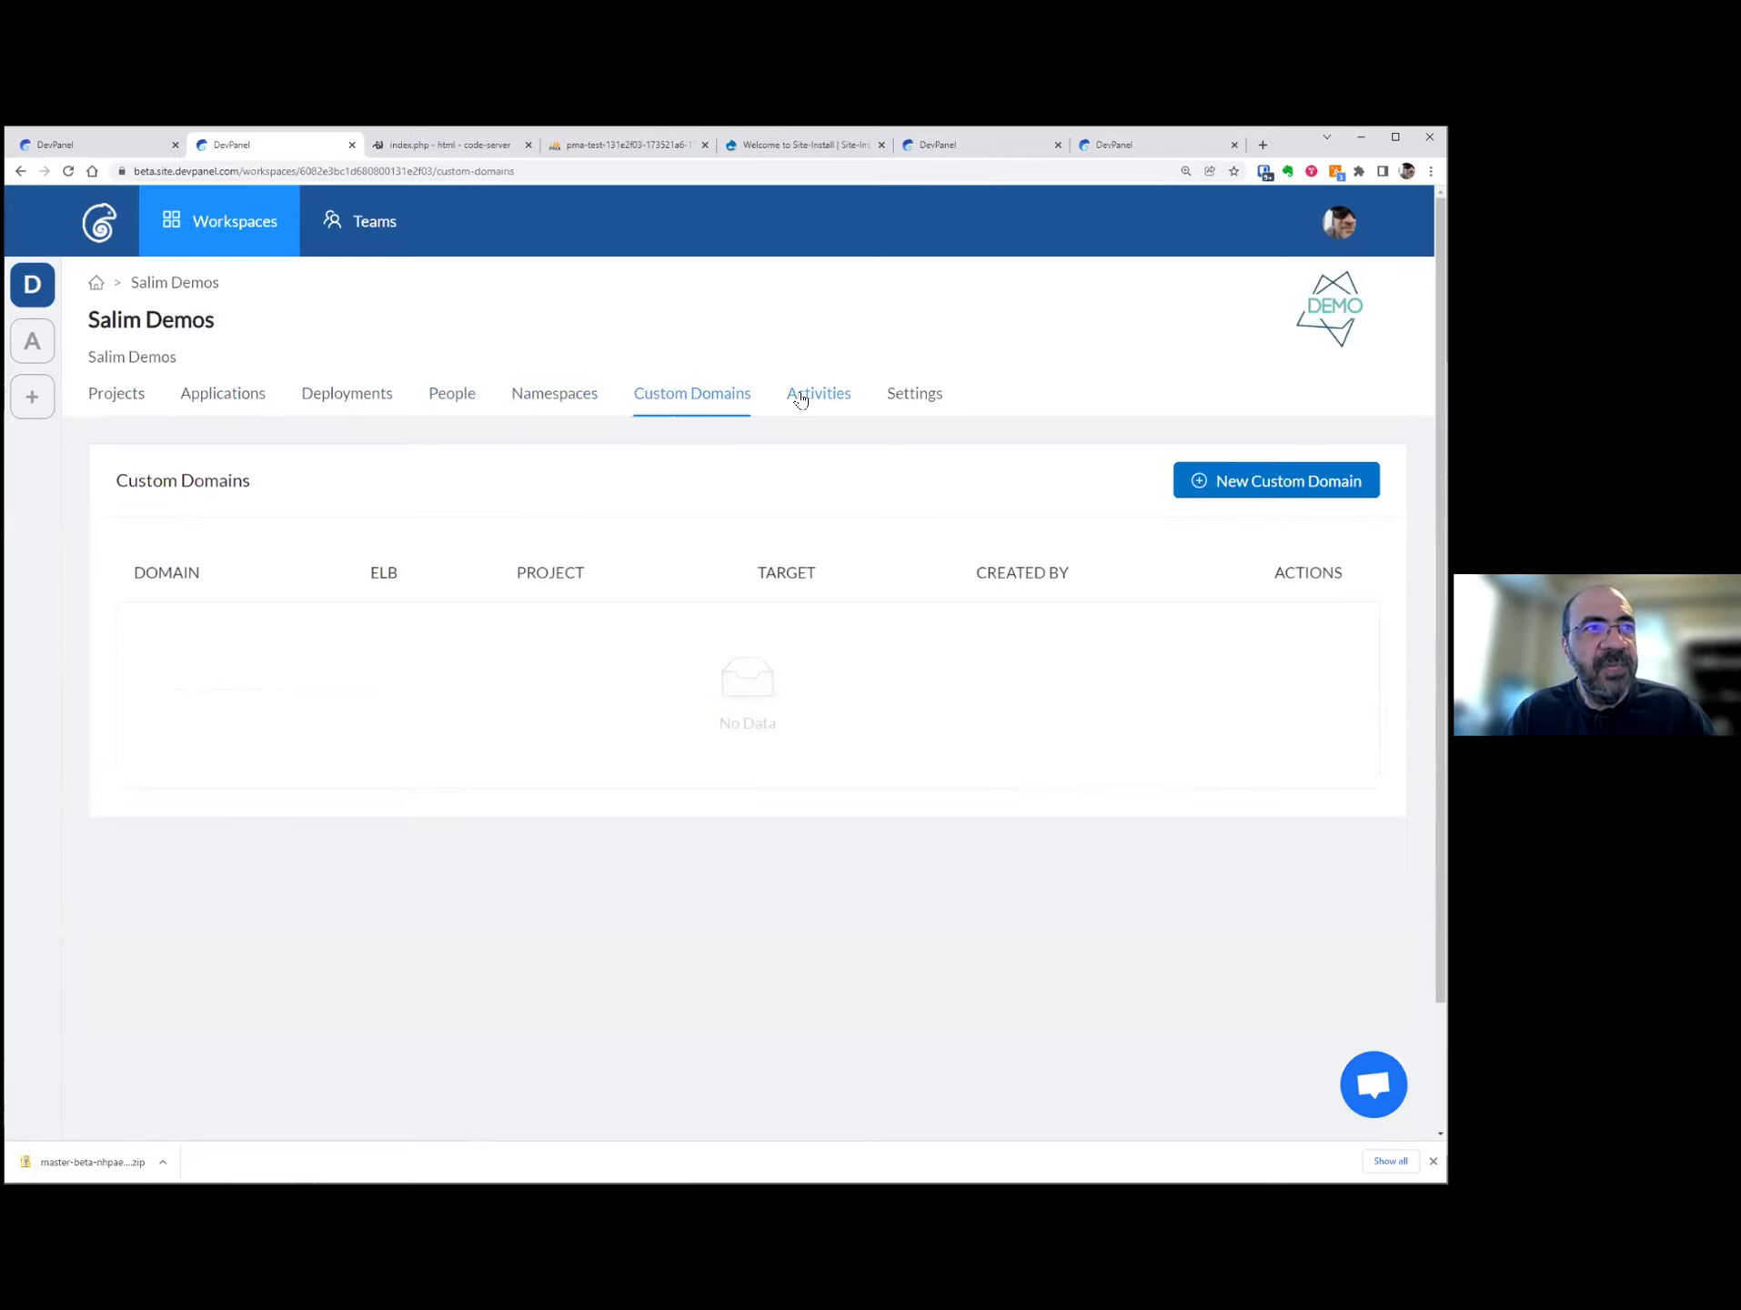
{"action": "left_click", "coordinate": [800, 398]}
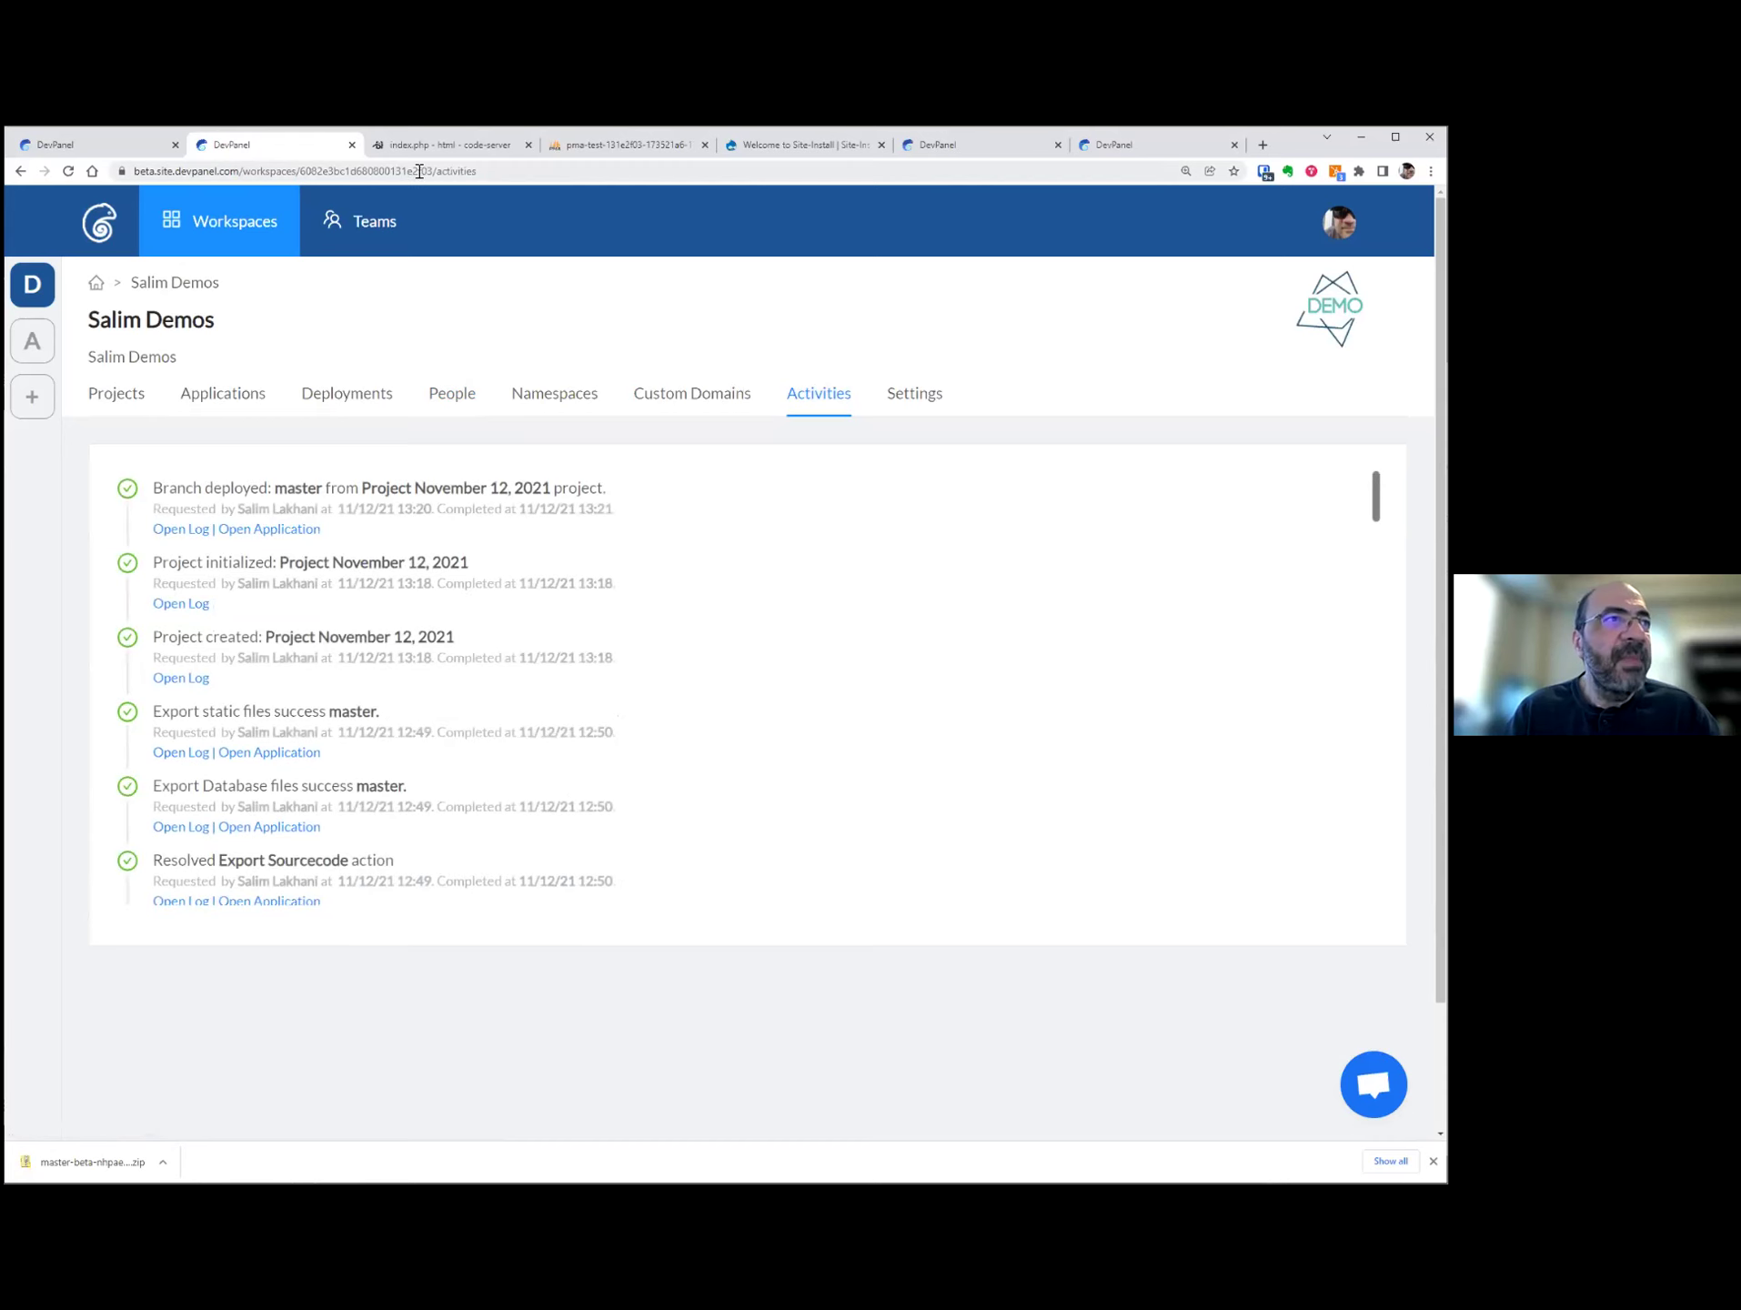
{"action": "left_click", "coordinate": [91, 146]}
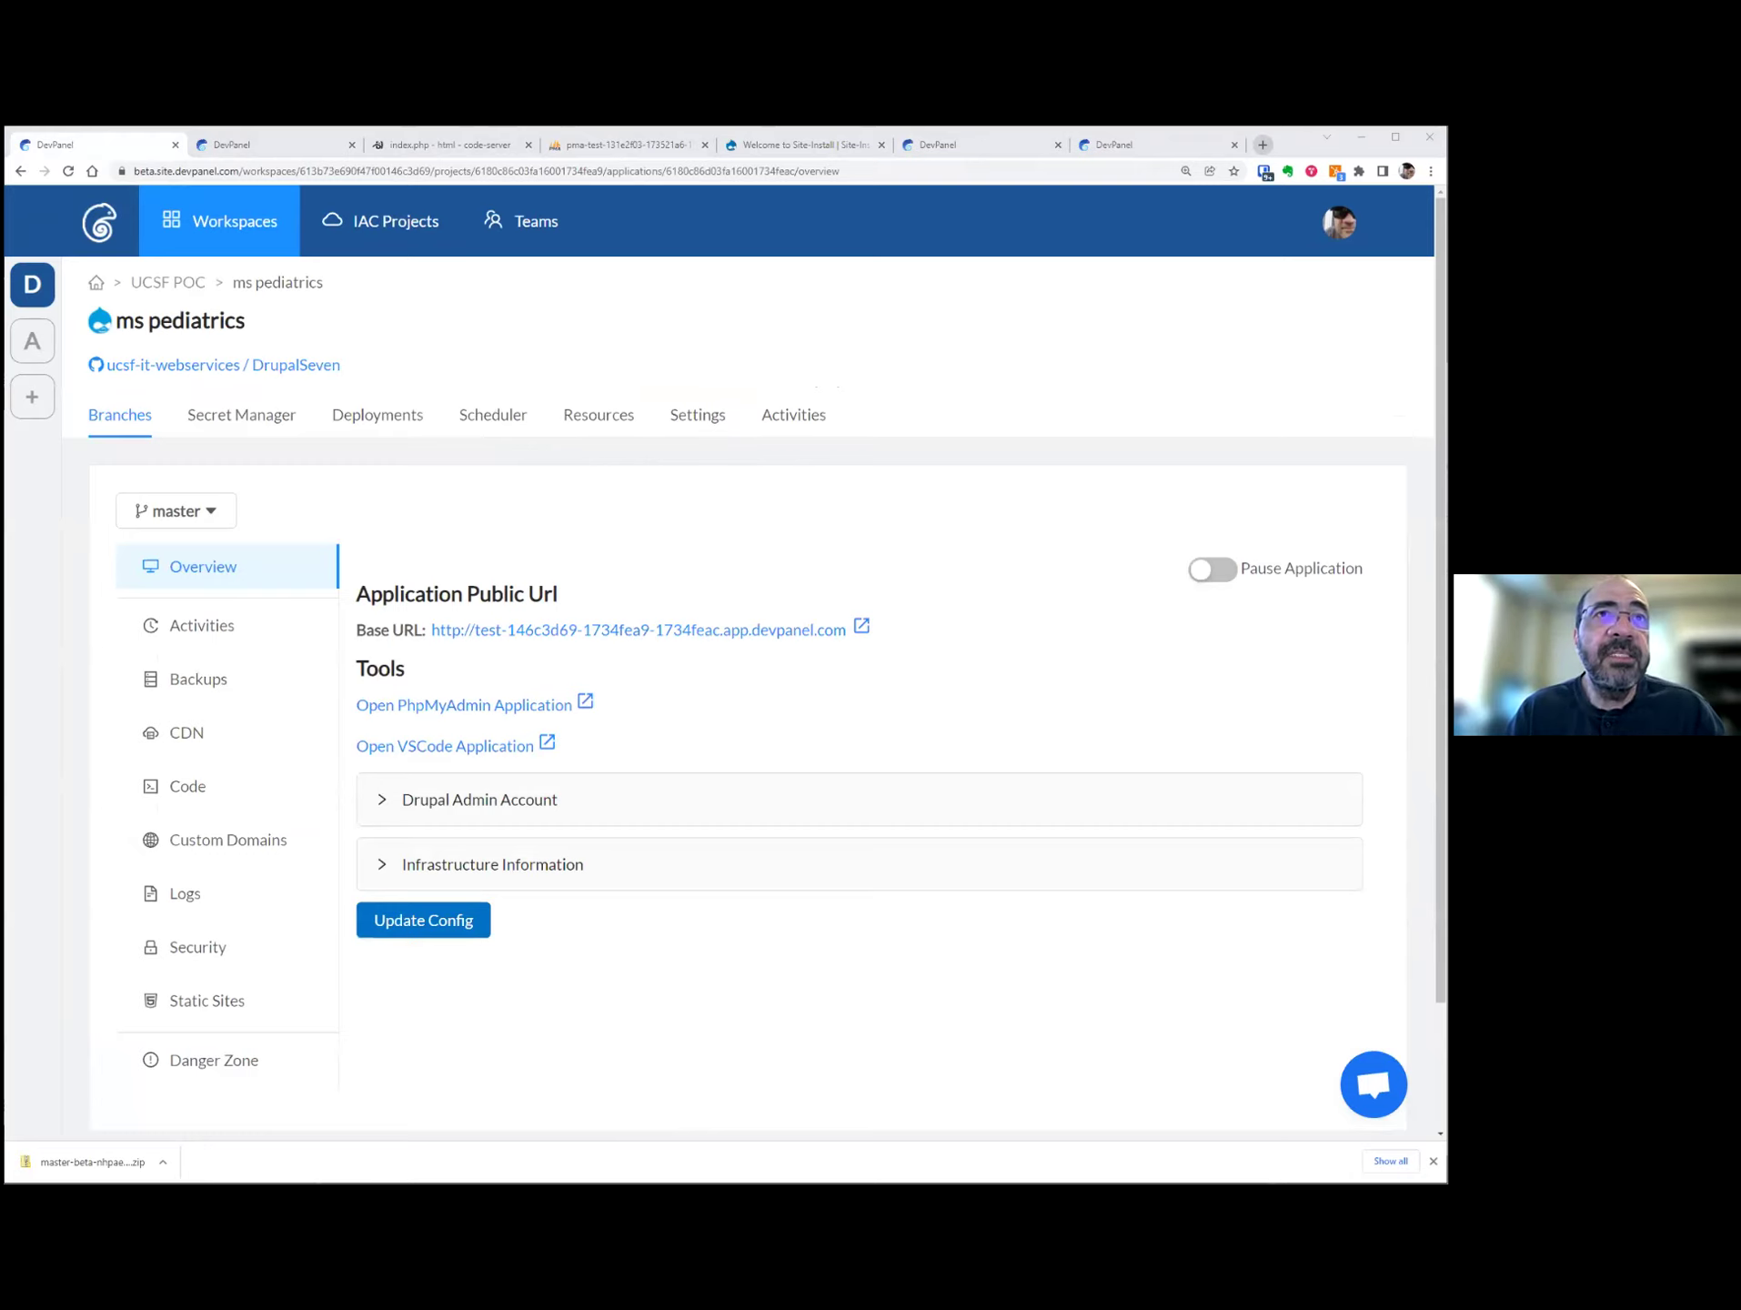
- Open devpanel.com/try in a new browser tab and look through the QuickStart applications from Open Social down to Umami
{"action": "key", "text": "ctrl+t"}
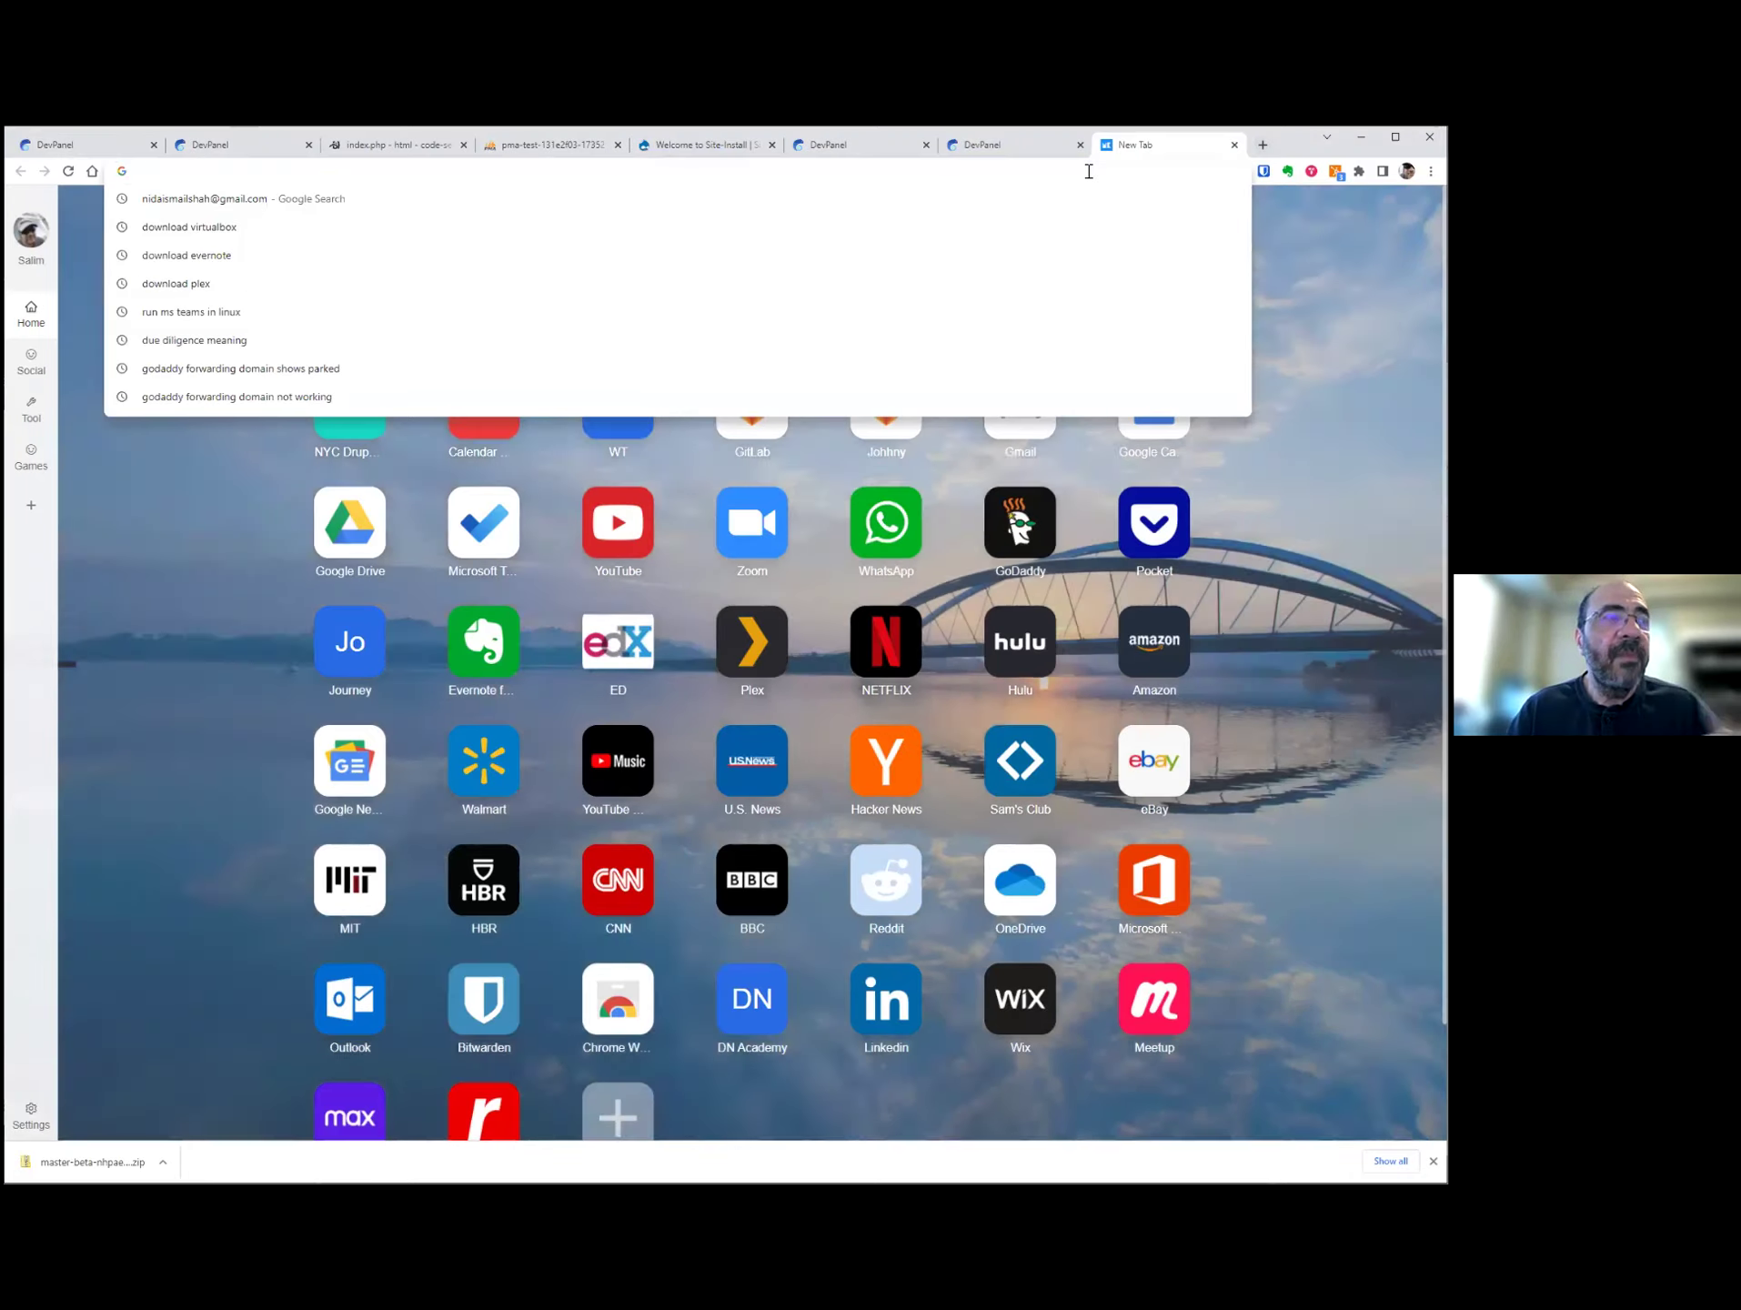
{"action": "type", "text": "devpanel"}
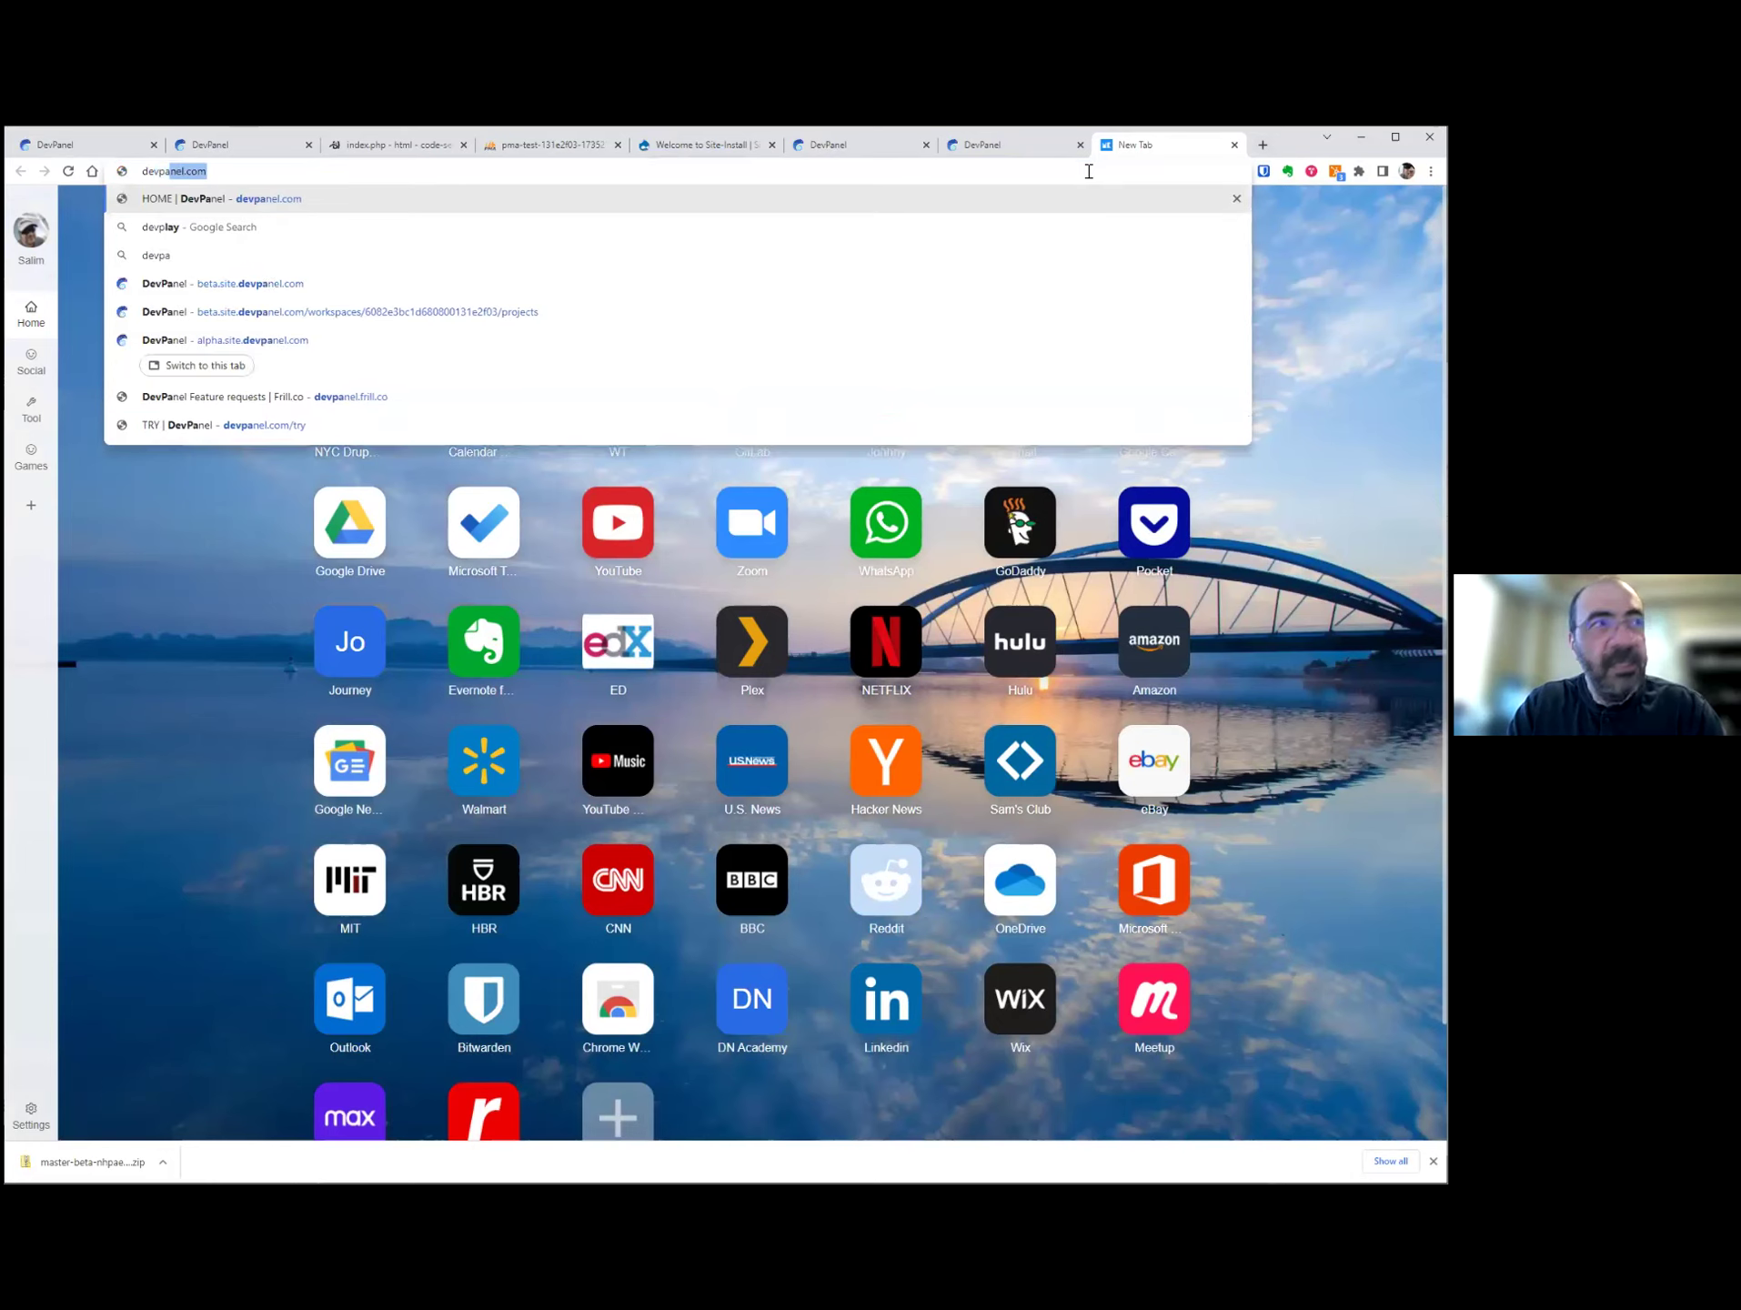
{"action": "type", "text": ".com/try"}
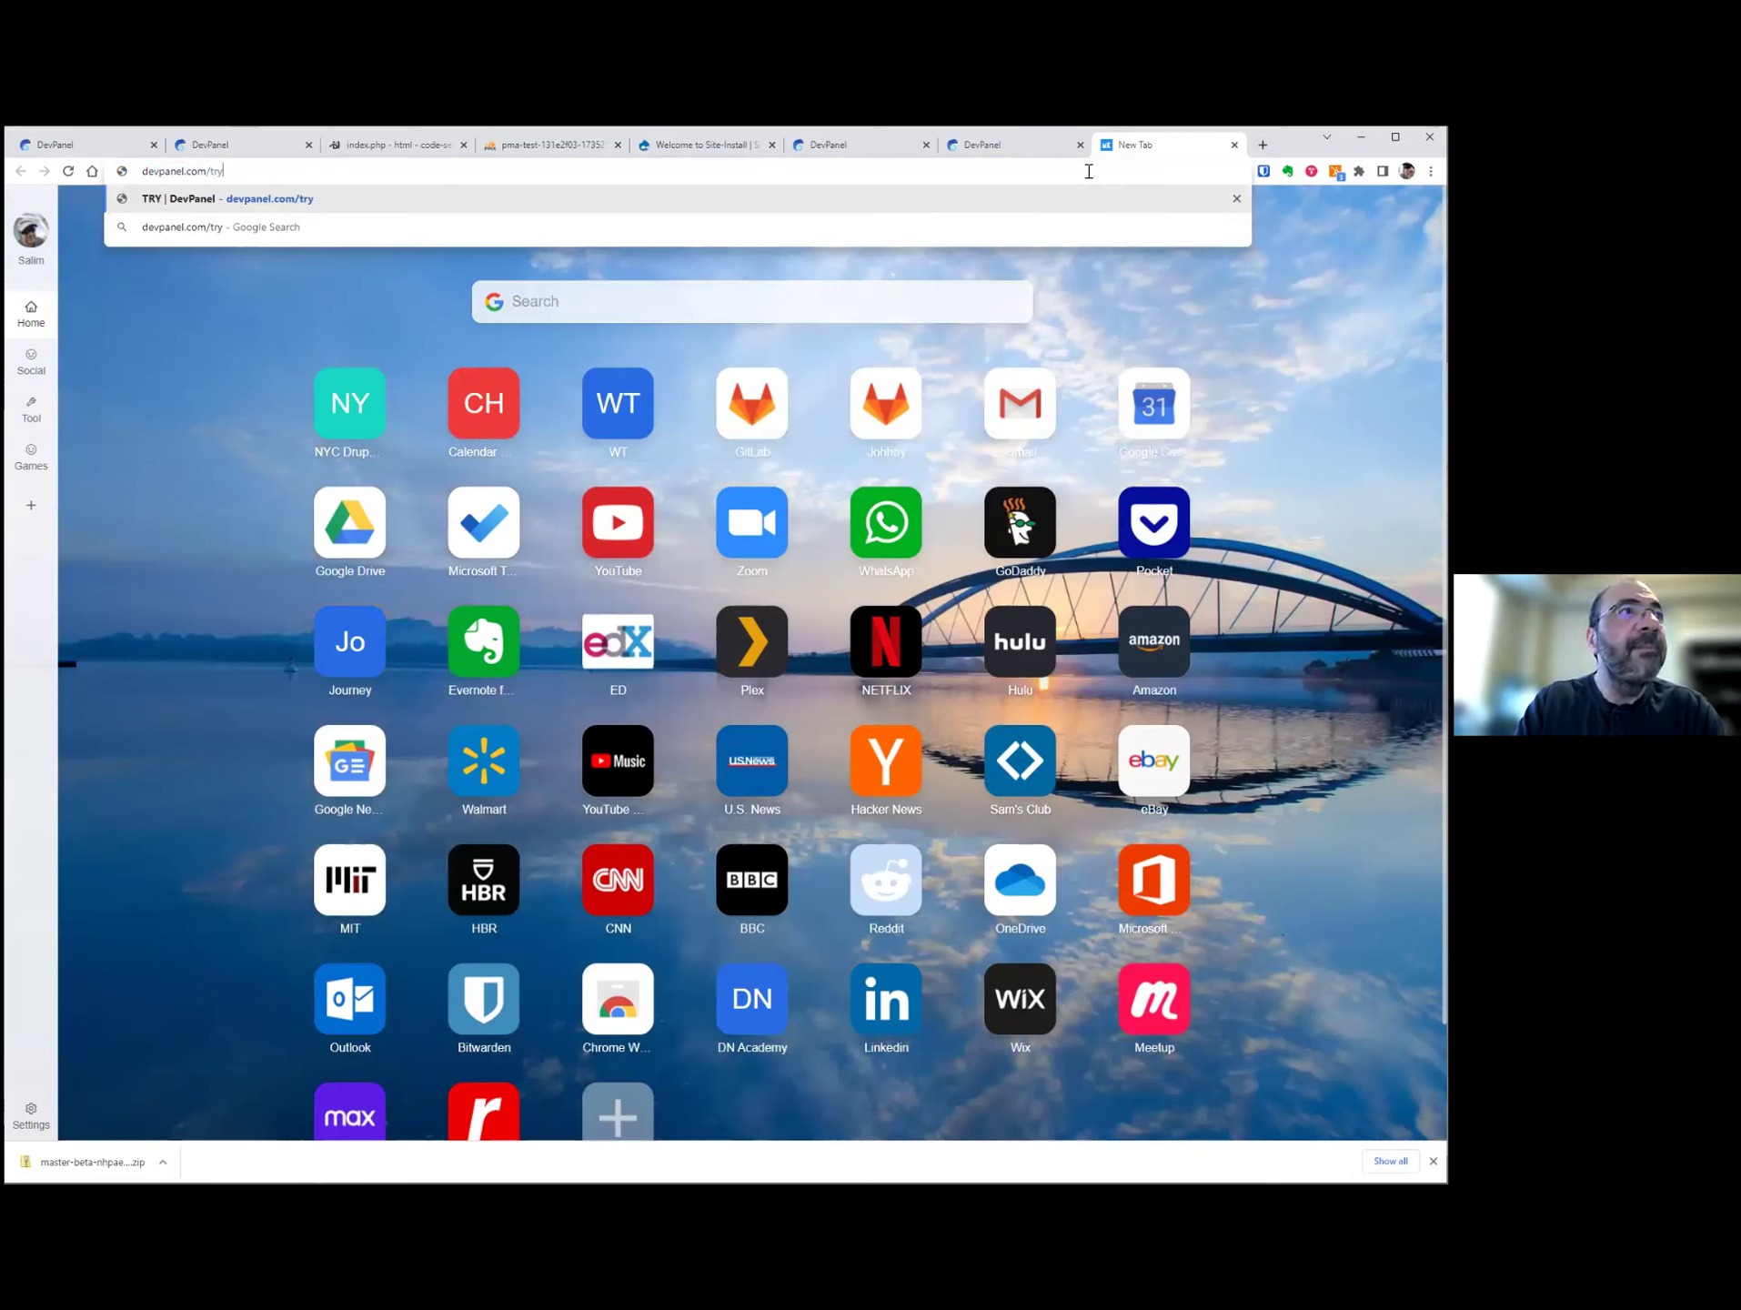
{"action": "key", "text": "Return"}
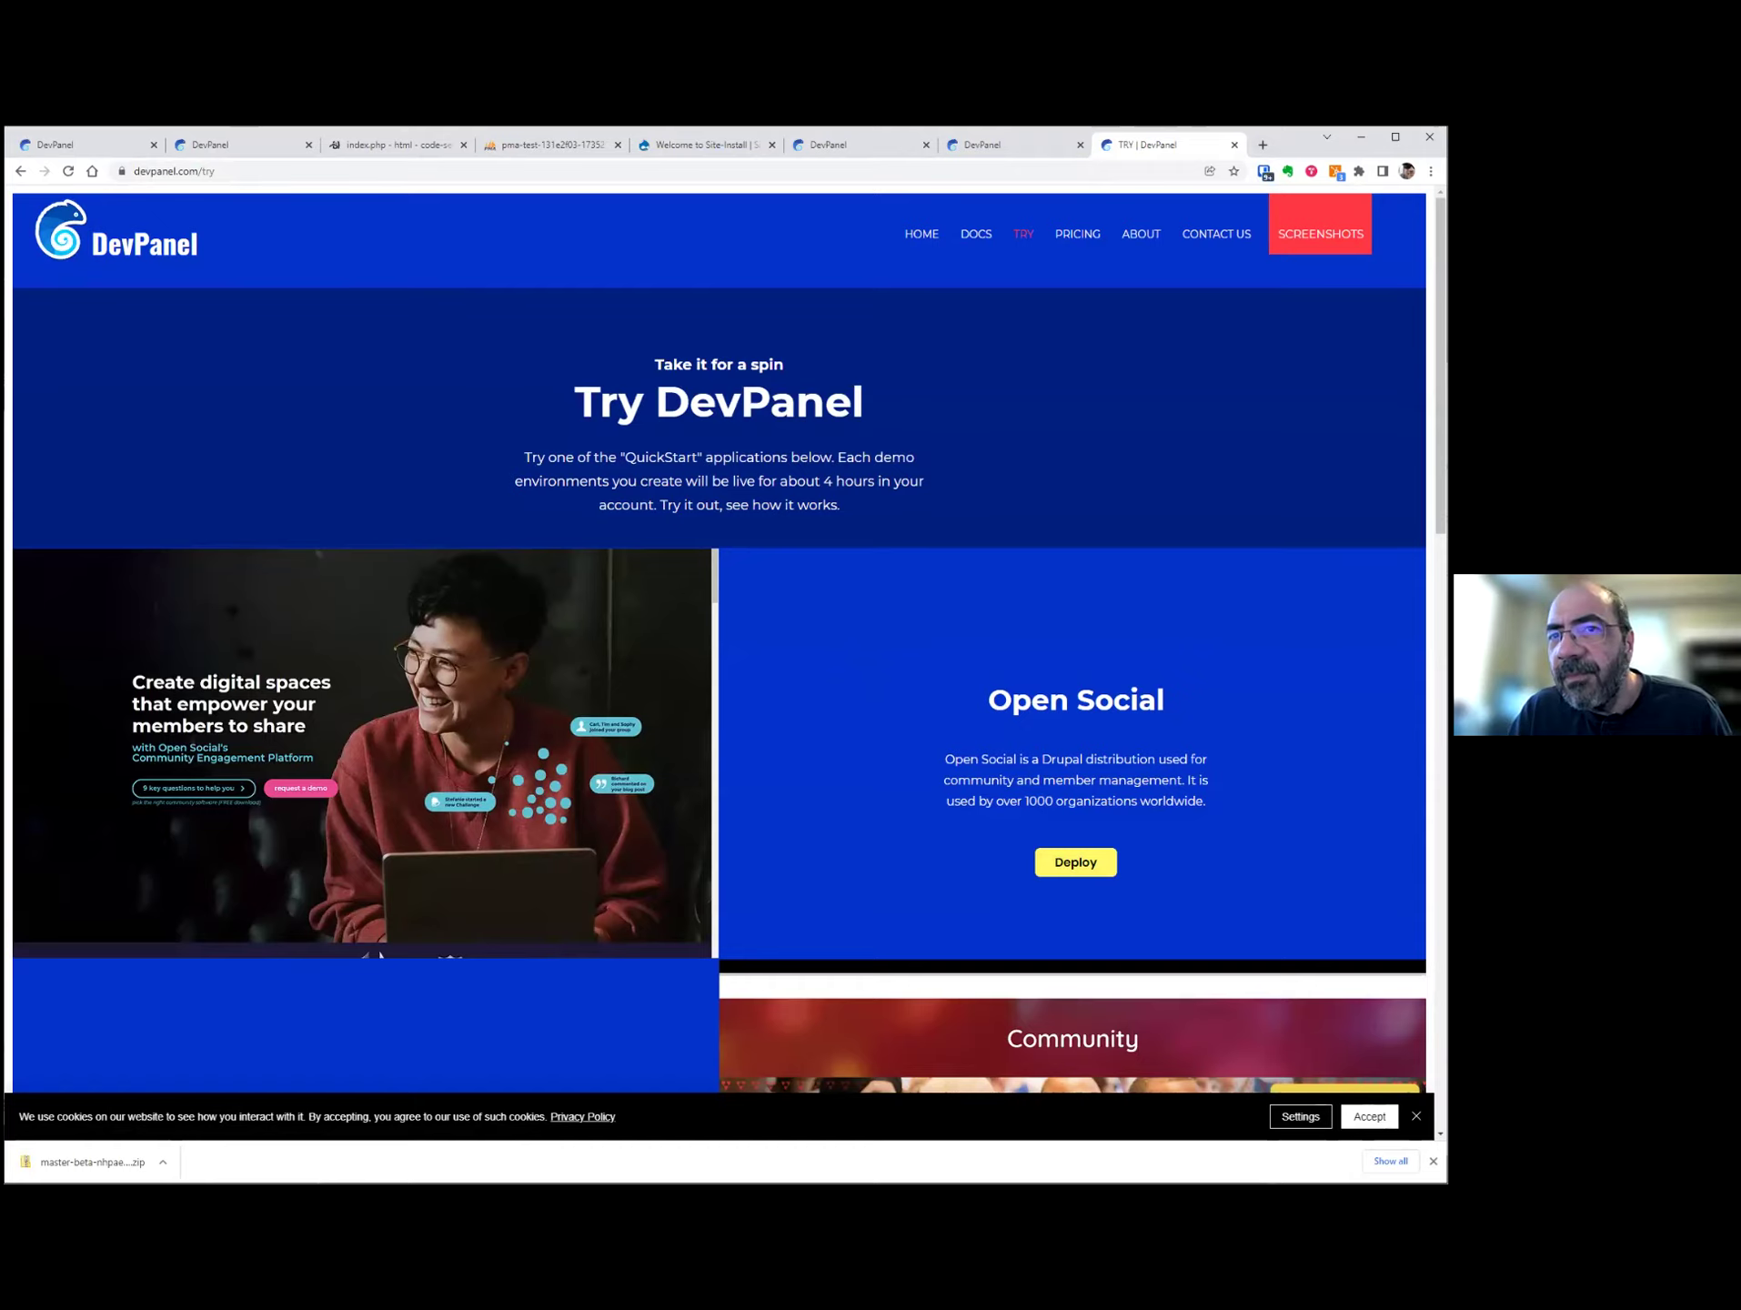
{"action": "scroll", "coordinate": [921, 803], "scroll_direction": "down", "scroll_amount": 1}
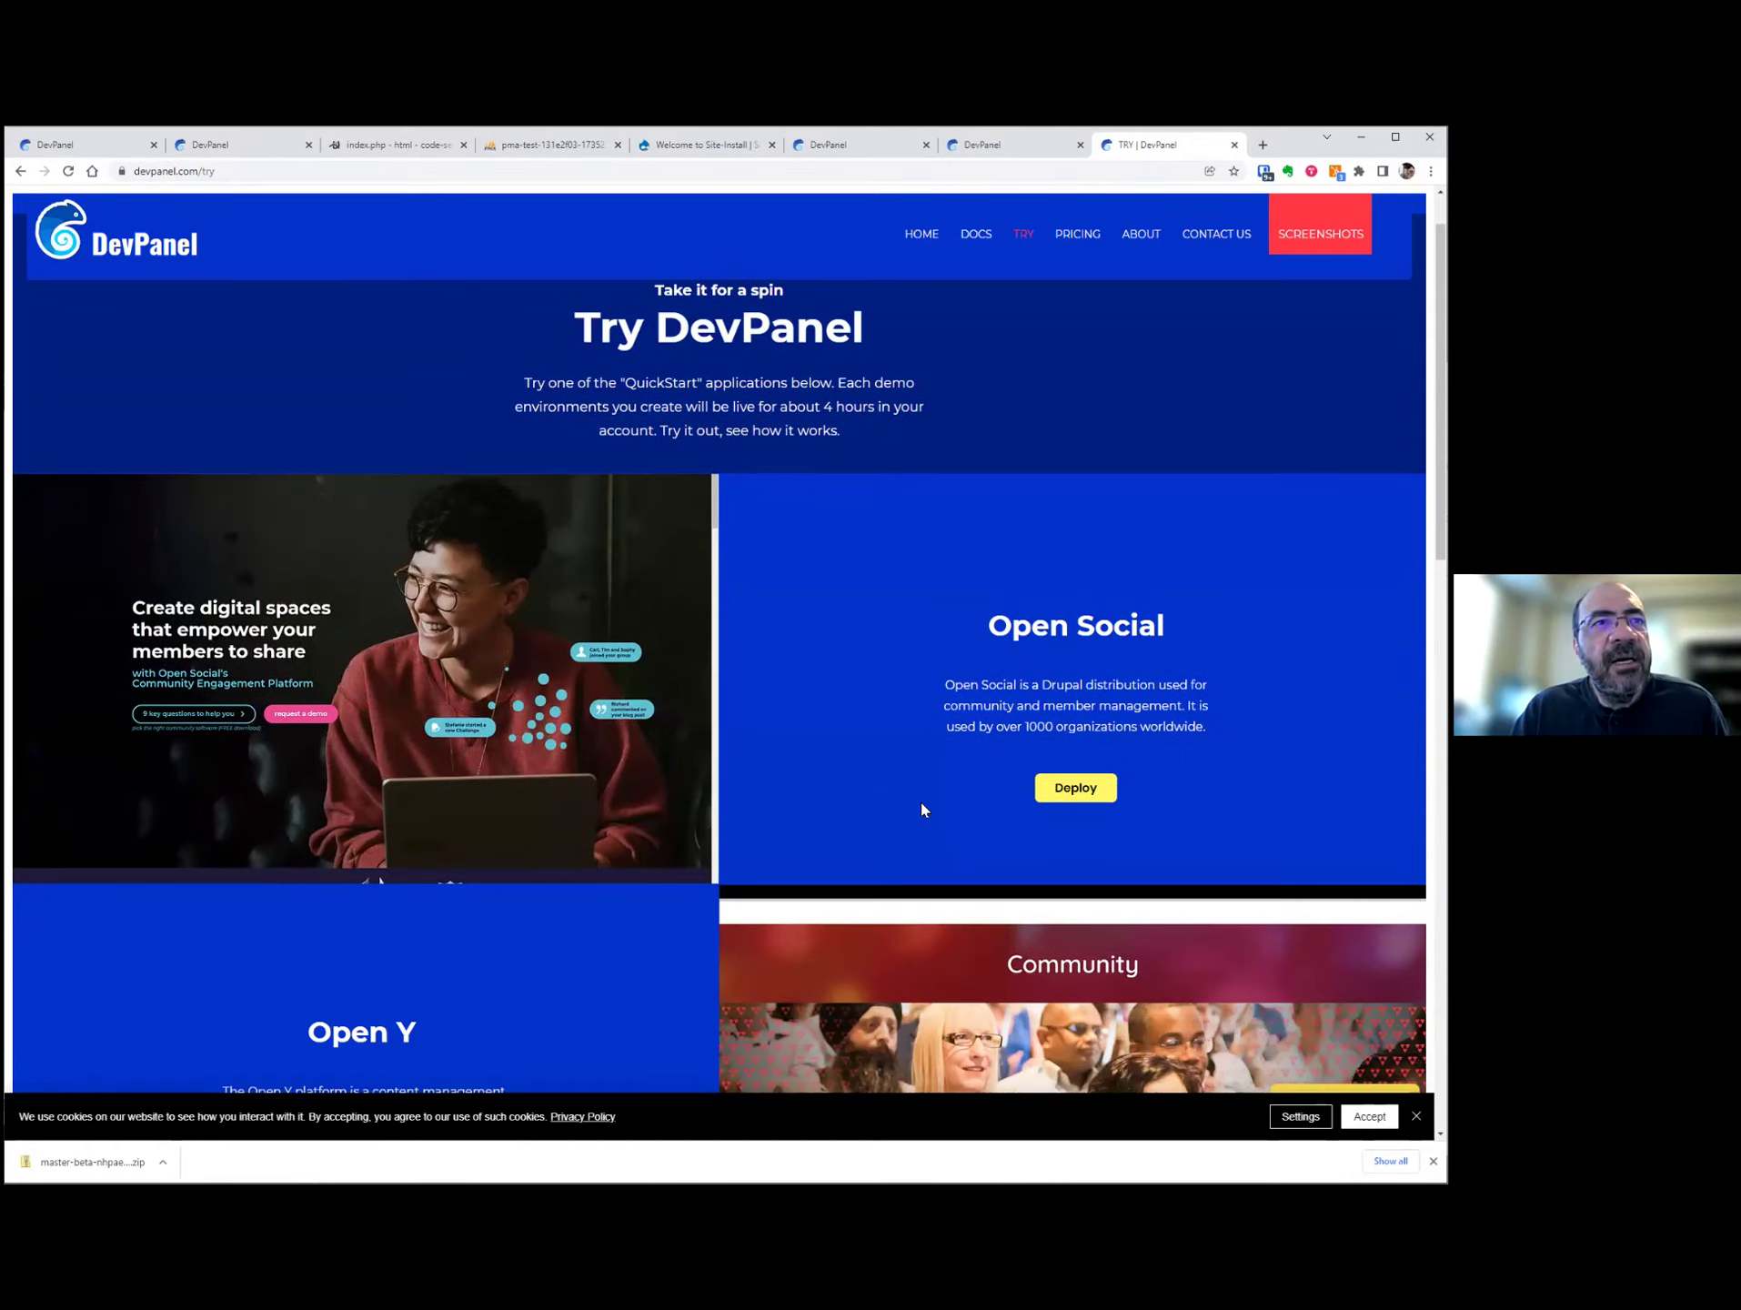
{"action": "scroll", "coordinate": [921, 822], "scroll_direction": "down", "scroll_amount": 1}
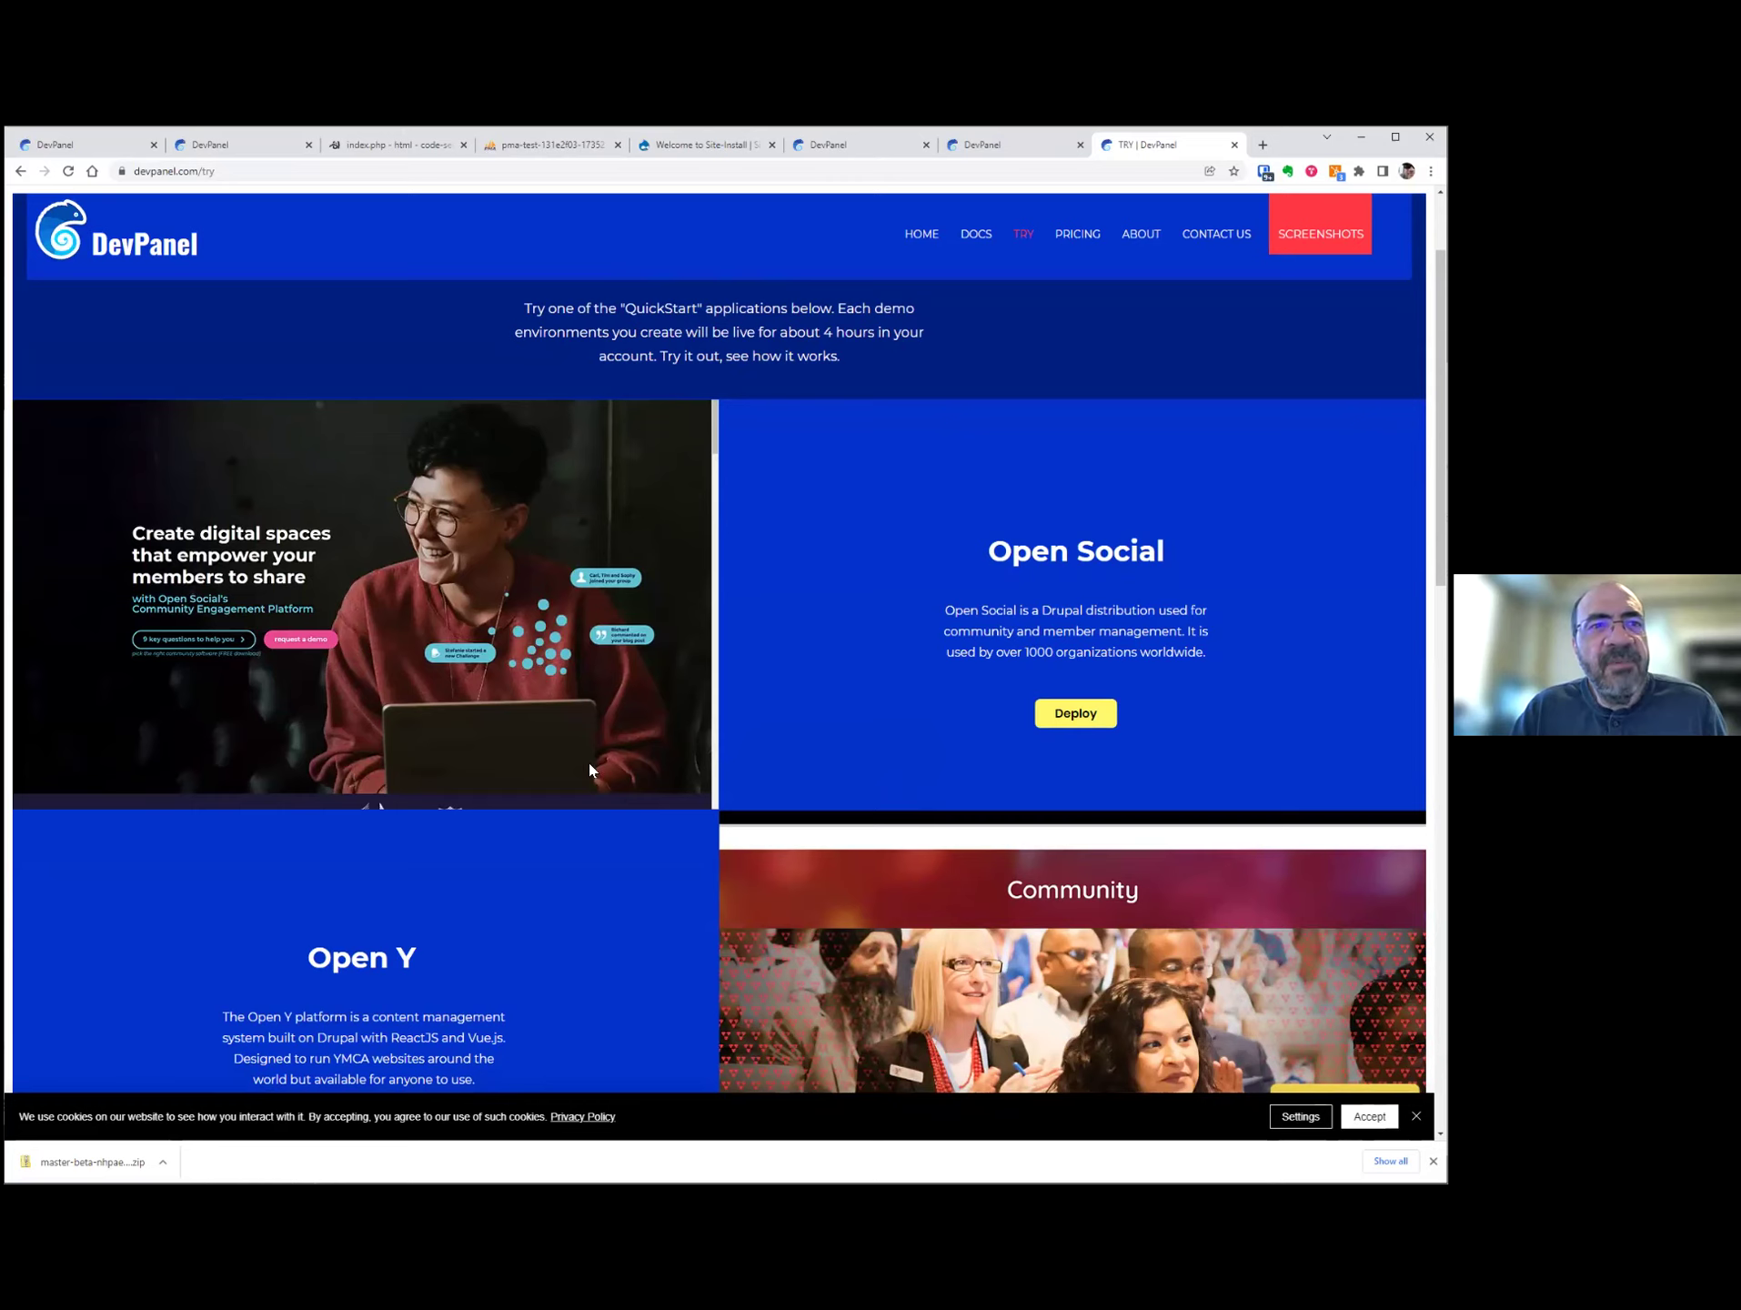
{"action": "scroll", "coordinate": [568, 726], "scroll_direction": "down", "scroll_amount": 2}
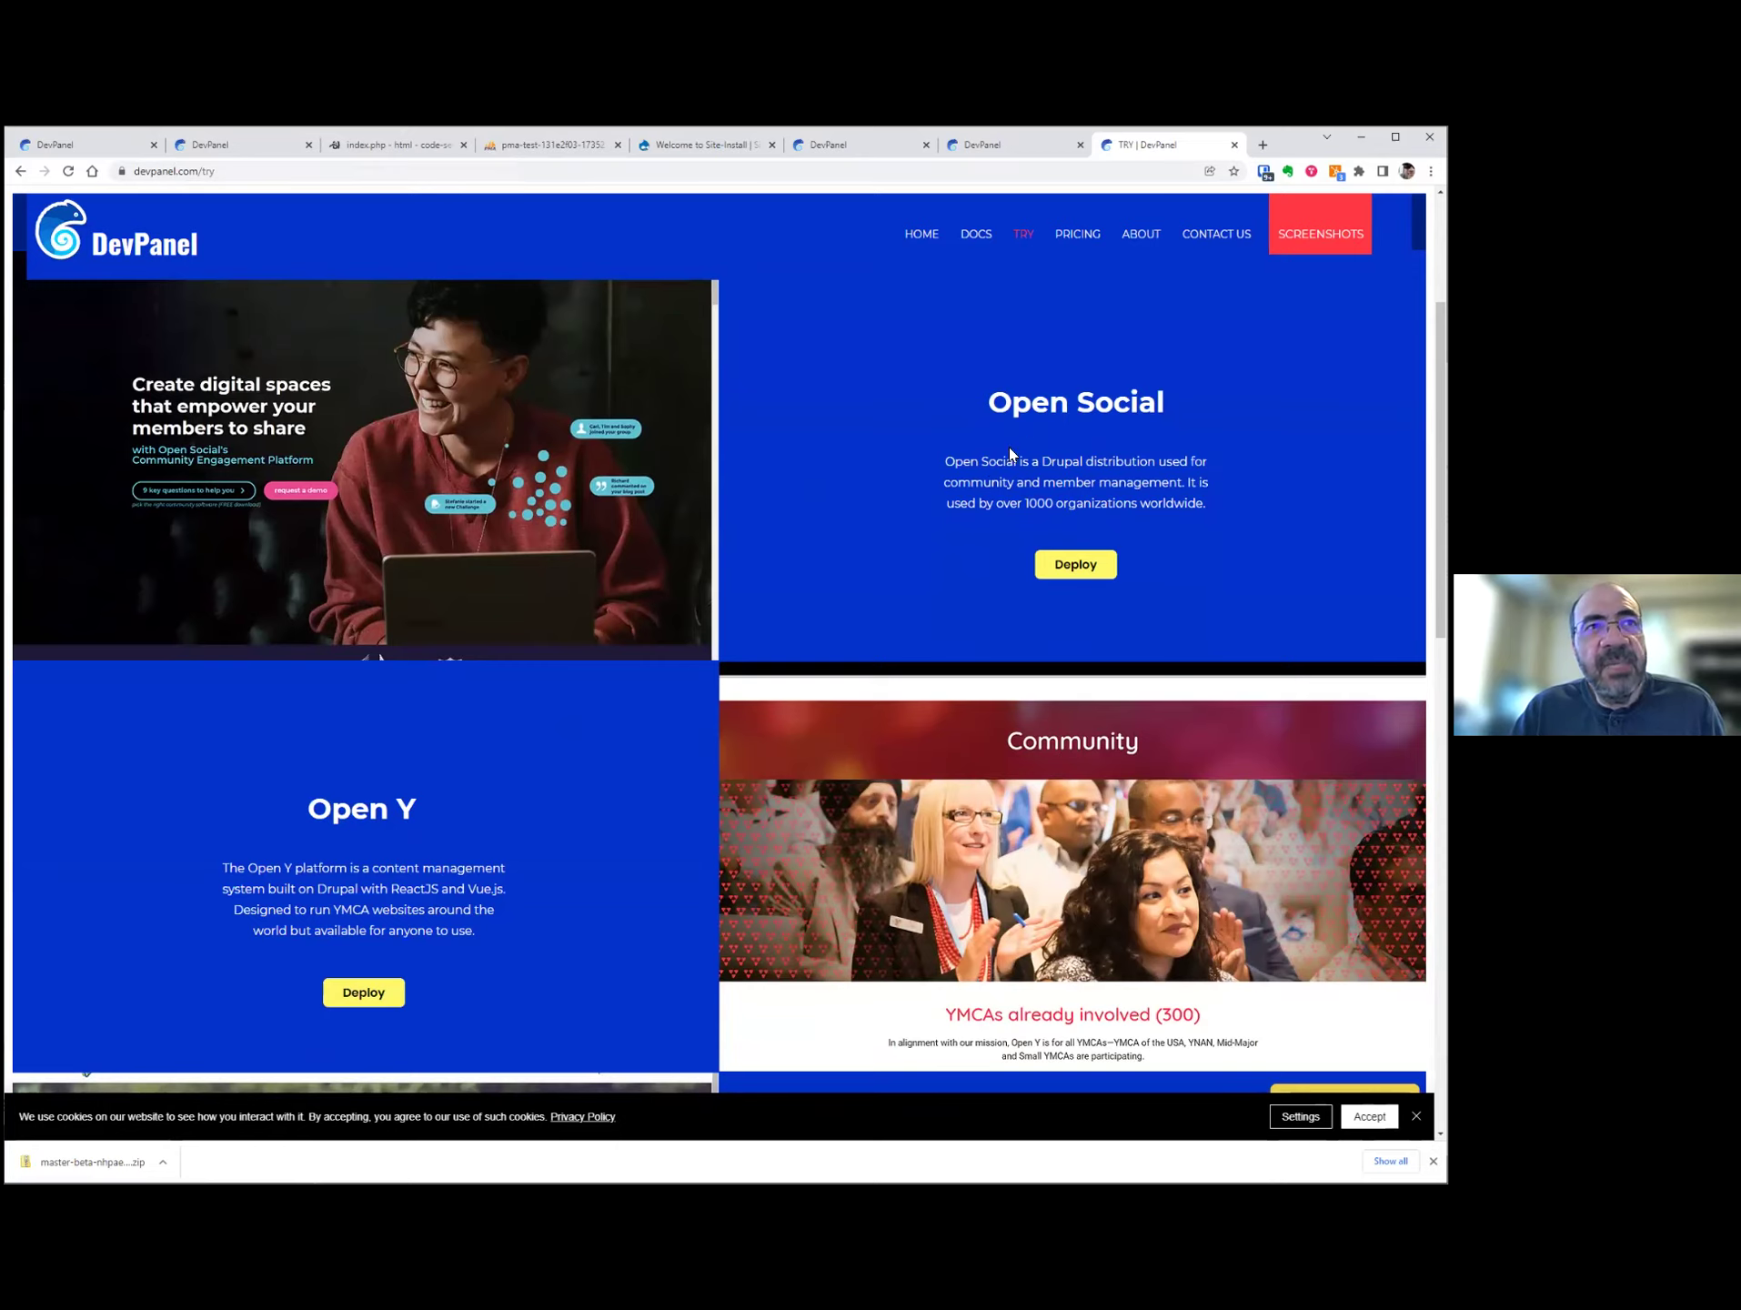
{"action": "scroll", "coordinate": [491, 709], "scroll_direction": "down", "scroll_amount": 5}
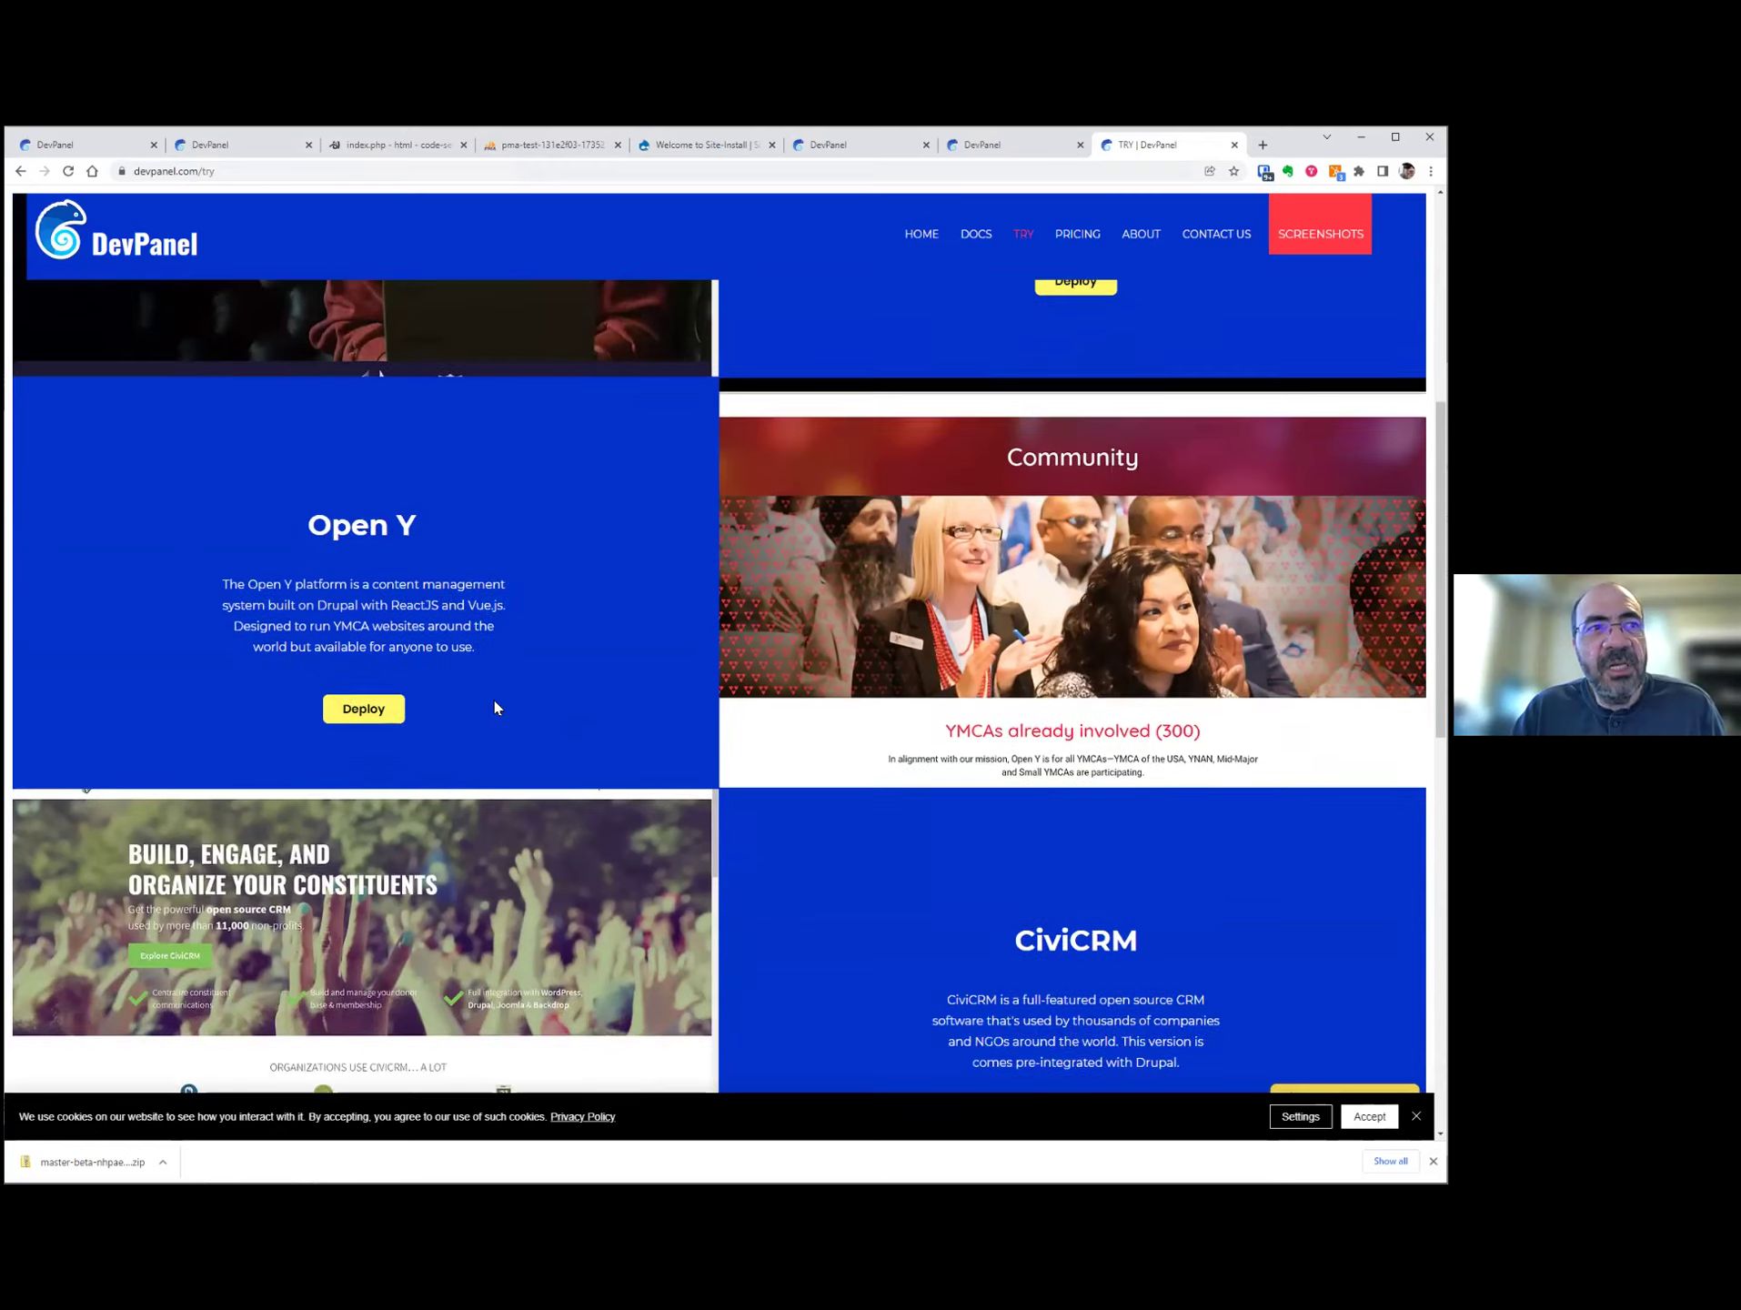
{"action": "scroll", "coordinate": [551, 819], "scroll_direction": "down", "scroll_amount": 2}
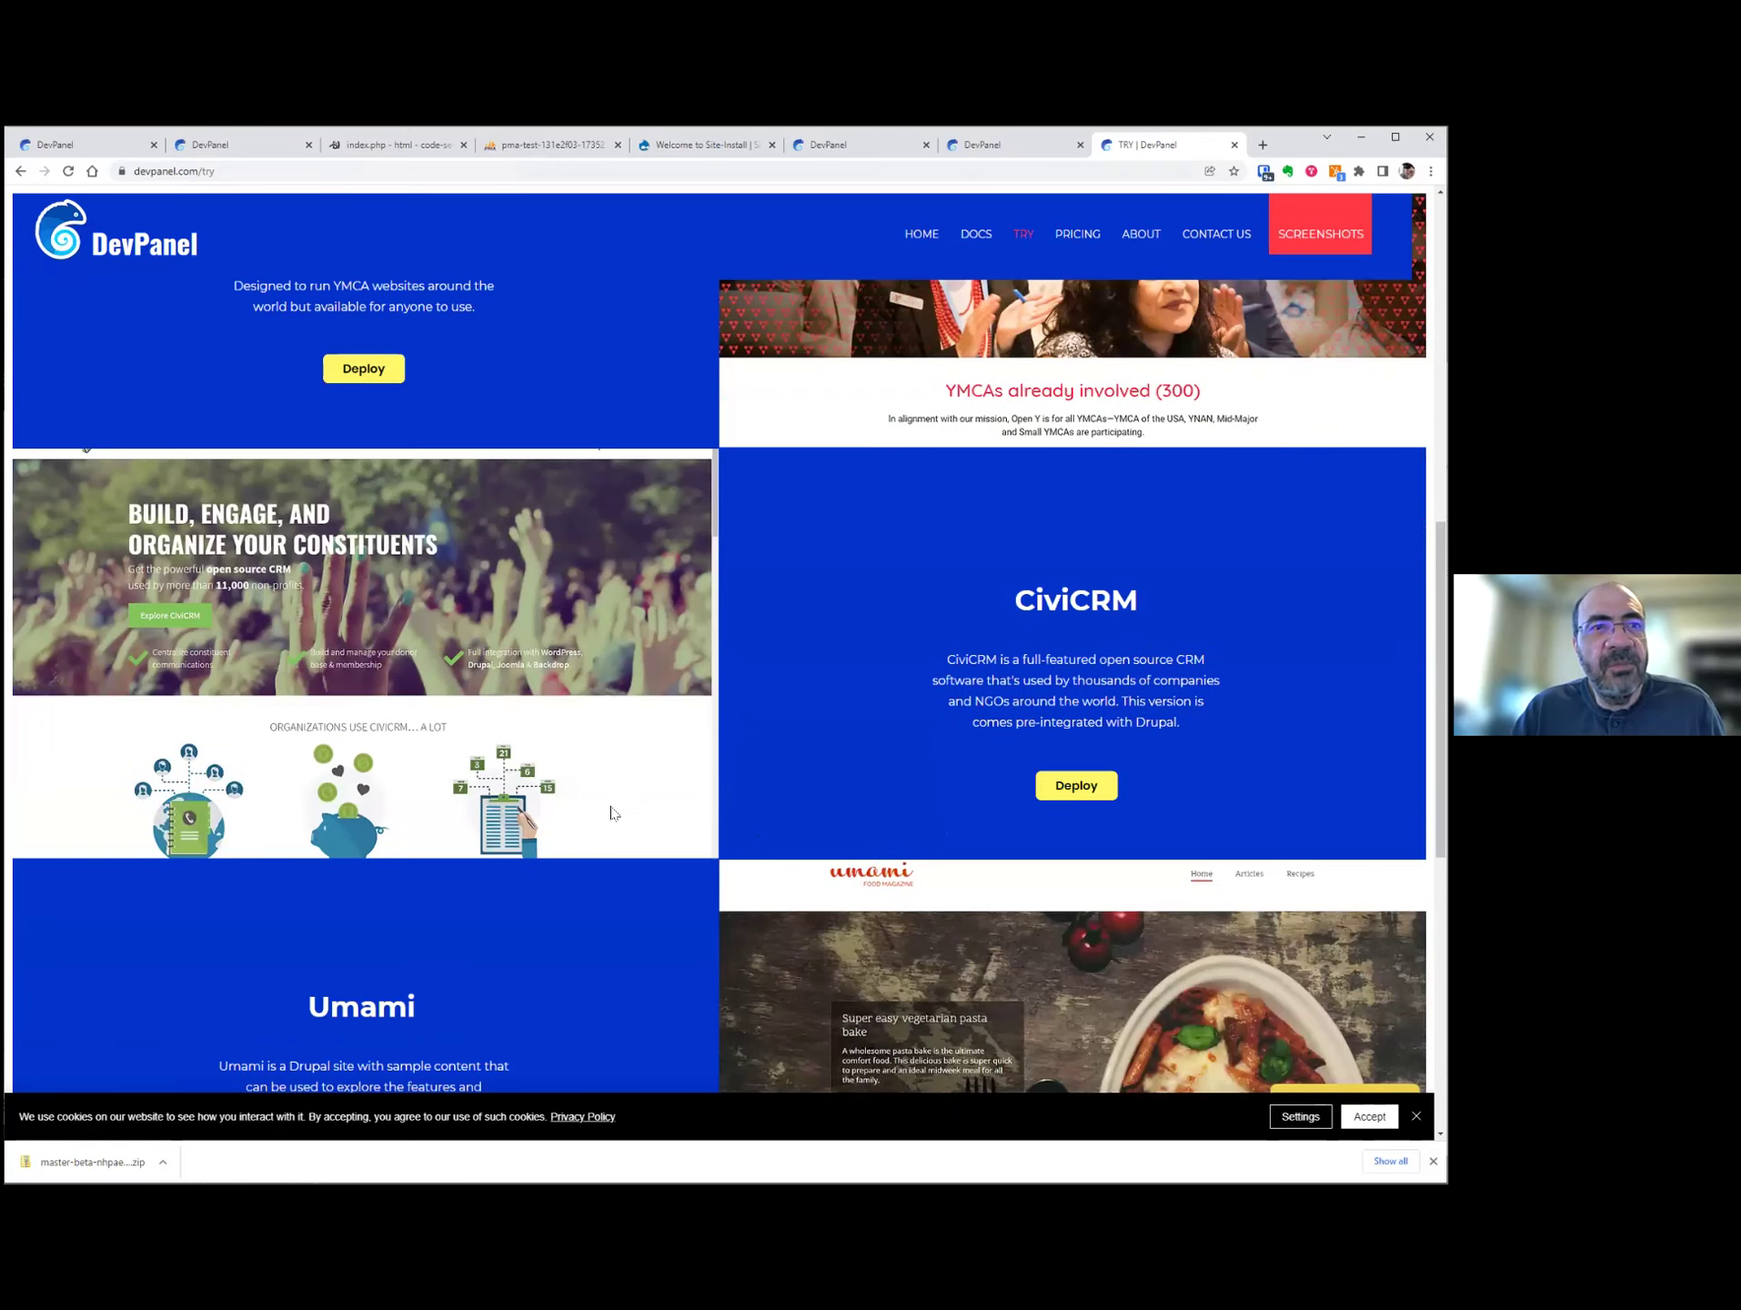